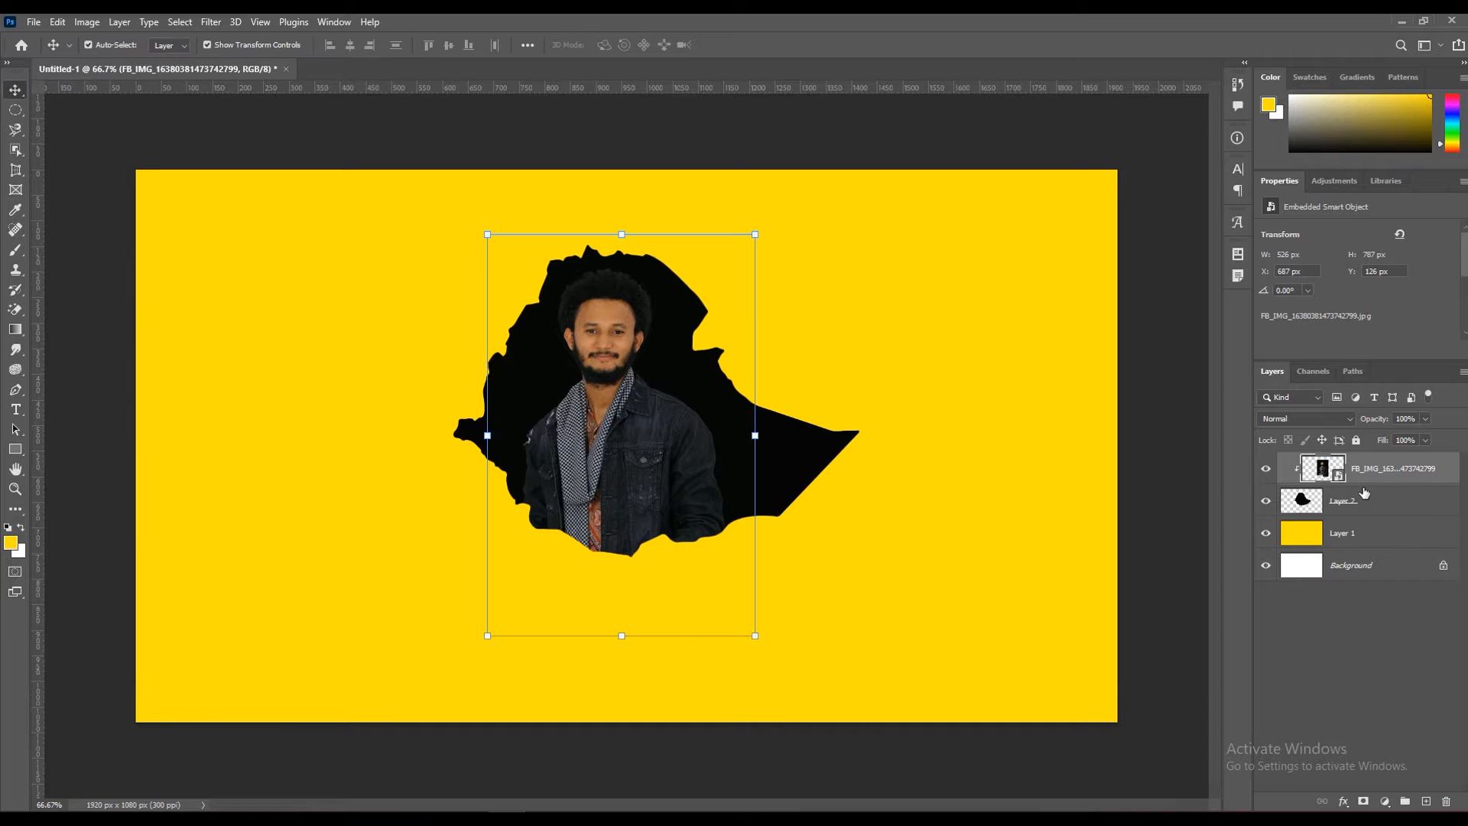
Shift the clipped portrait left inside the black map shape to an X position of 637 px.
{"action": "key", "text": "shift+Left"}
{"action": "key", "text": "shift+Left"}
{"action": "key", "text": "shift+Left"}
{"action": "key", "text": "shift+Left"}
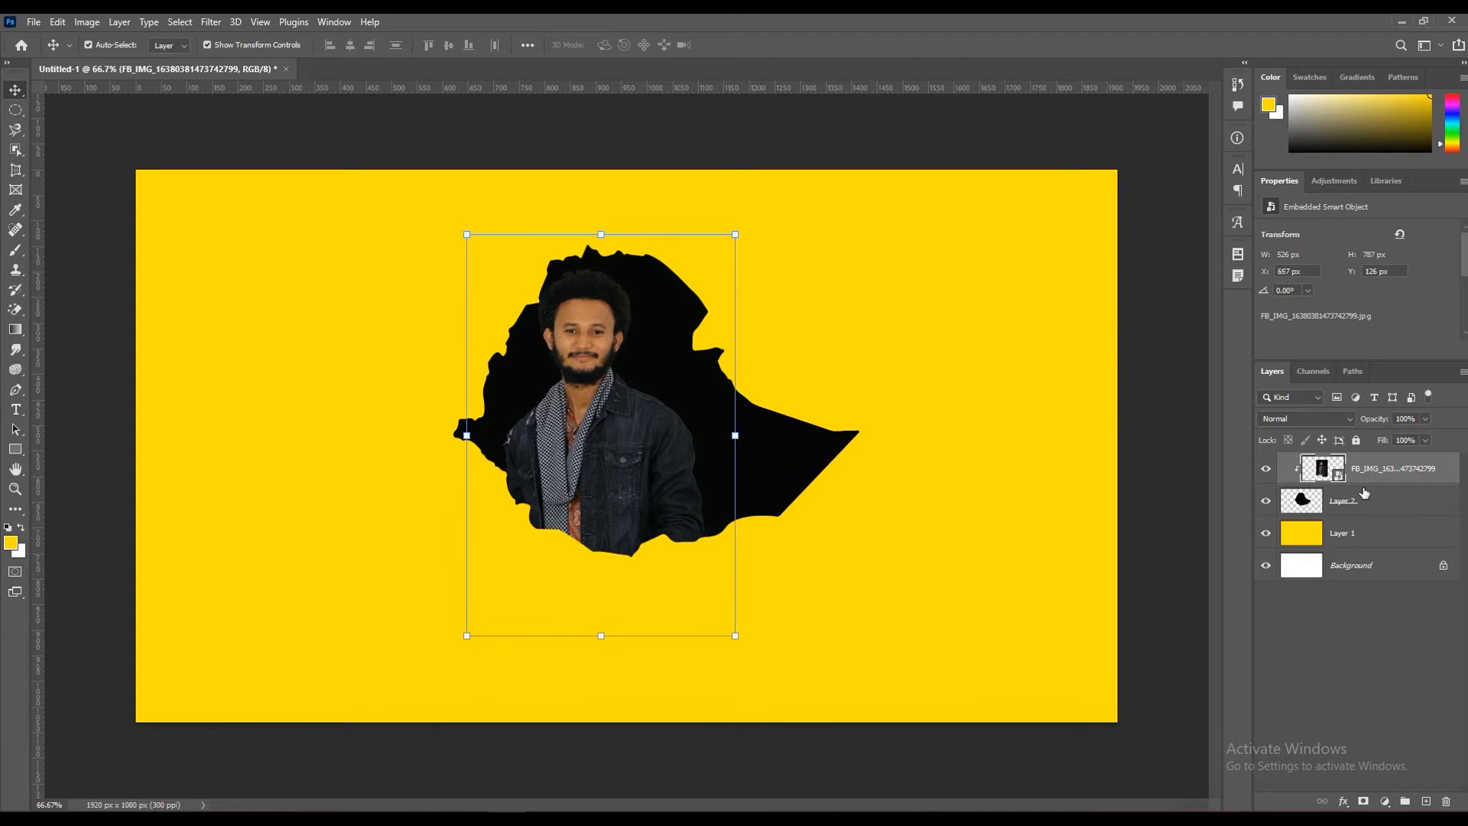
{"action": "key", "text": "shift+Left"}
{"action": "key", "text": "shift+Left"}
{"action": "key", "text": "shift+Left"}
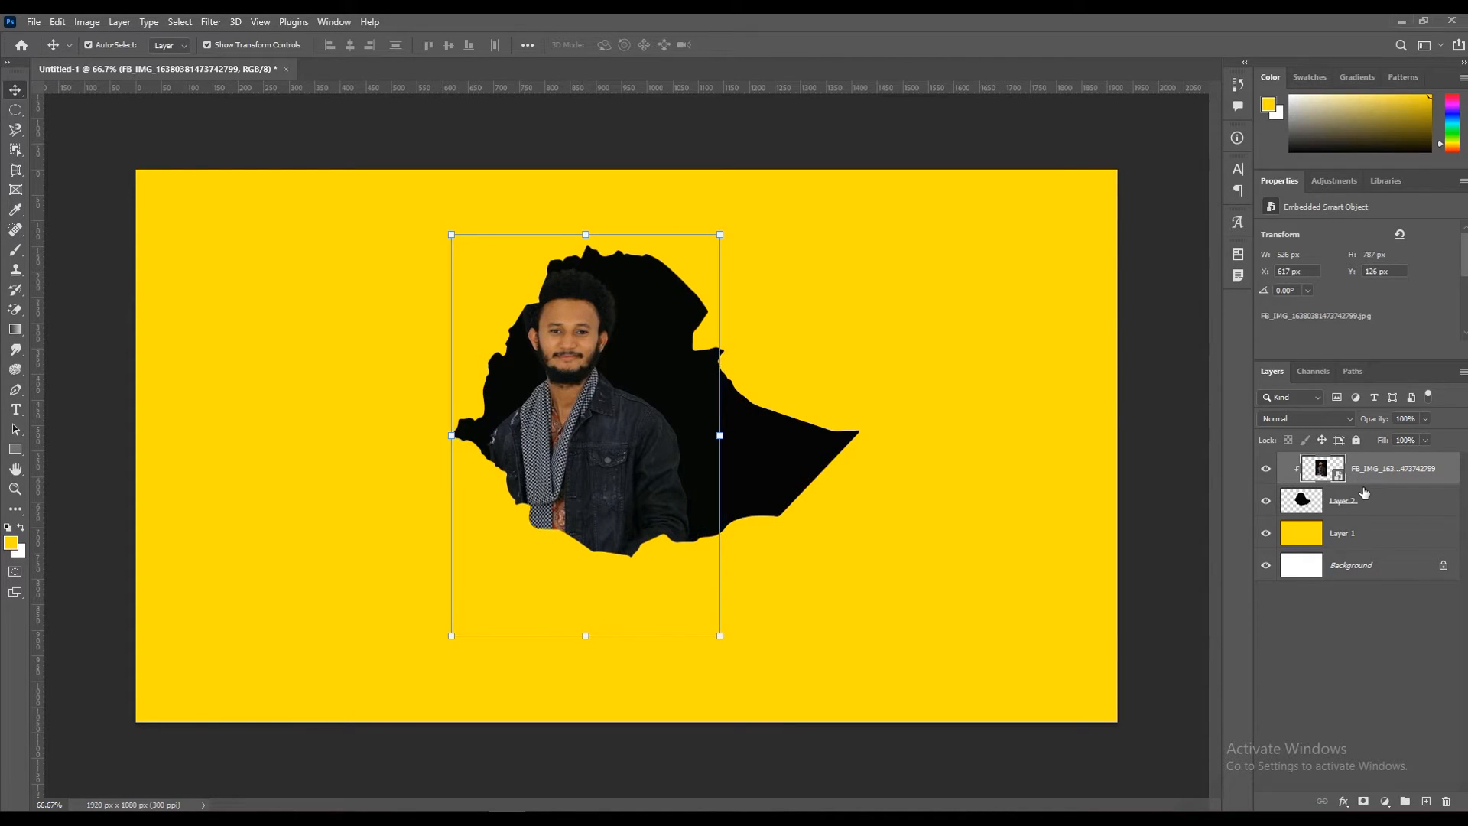
{"action": "key", "text": "shift+Right"}
{"action": "key", "text": "shift+Right"}
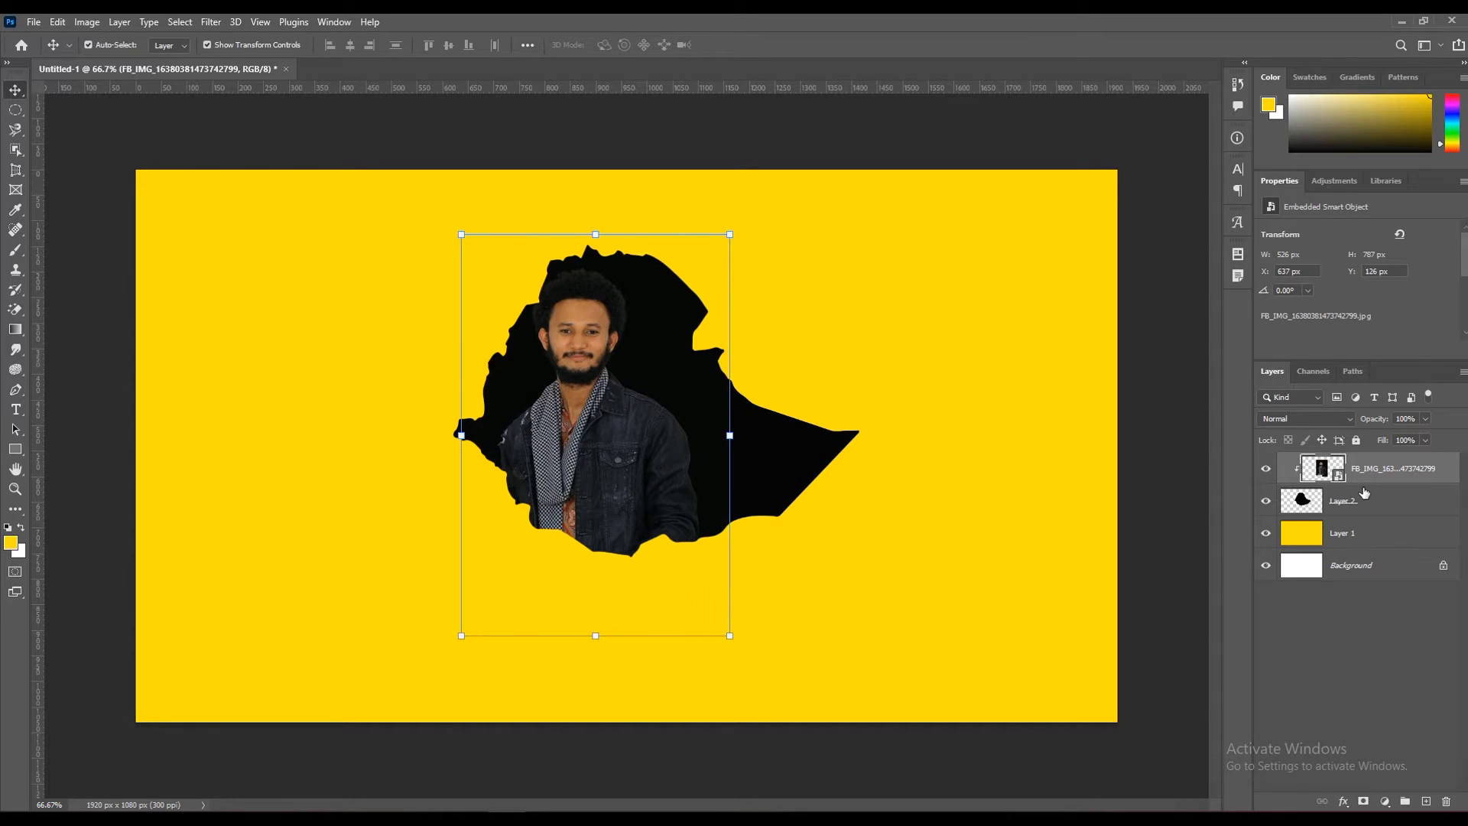
Add a two-line Amharic text beside the map reading "ዳዊት ፅጌ" and "አንችን ብዬ".
{"action": "left_click", "coordinate": [15, 409]}
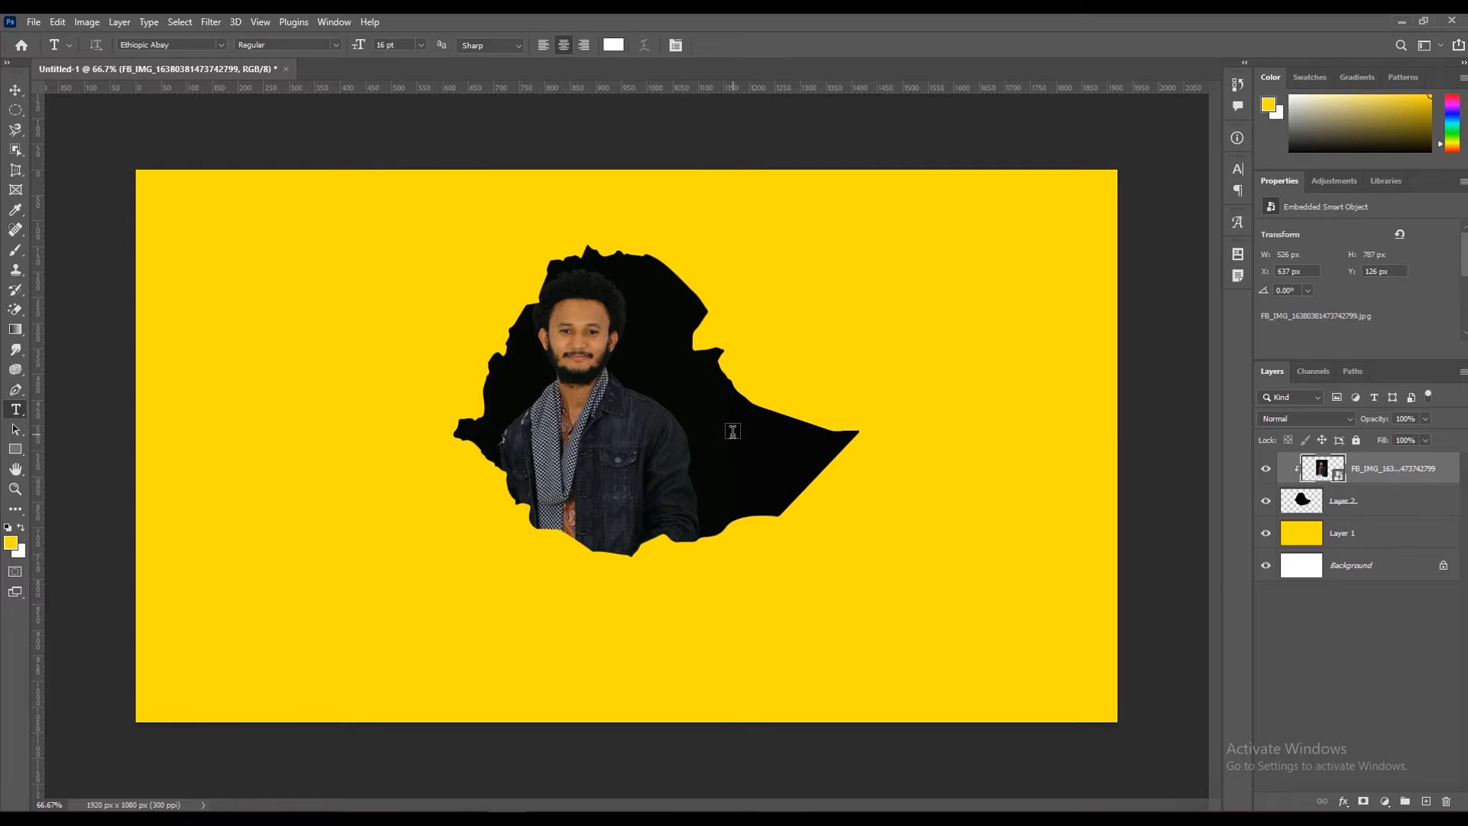
{"action": "left_click", "coordinate": [851, 352]}
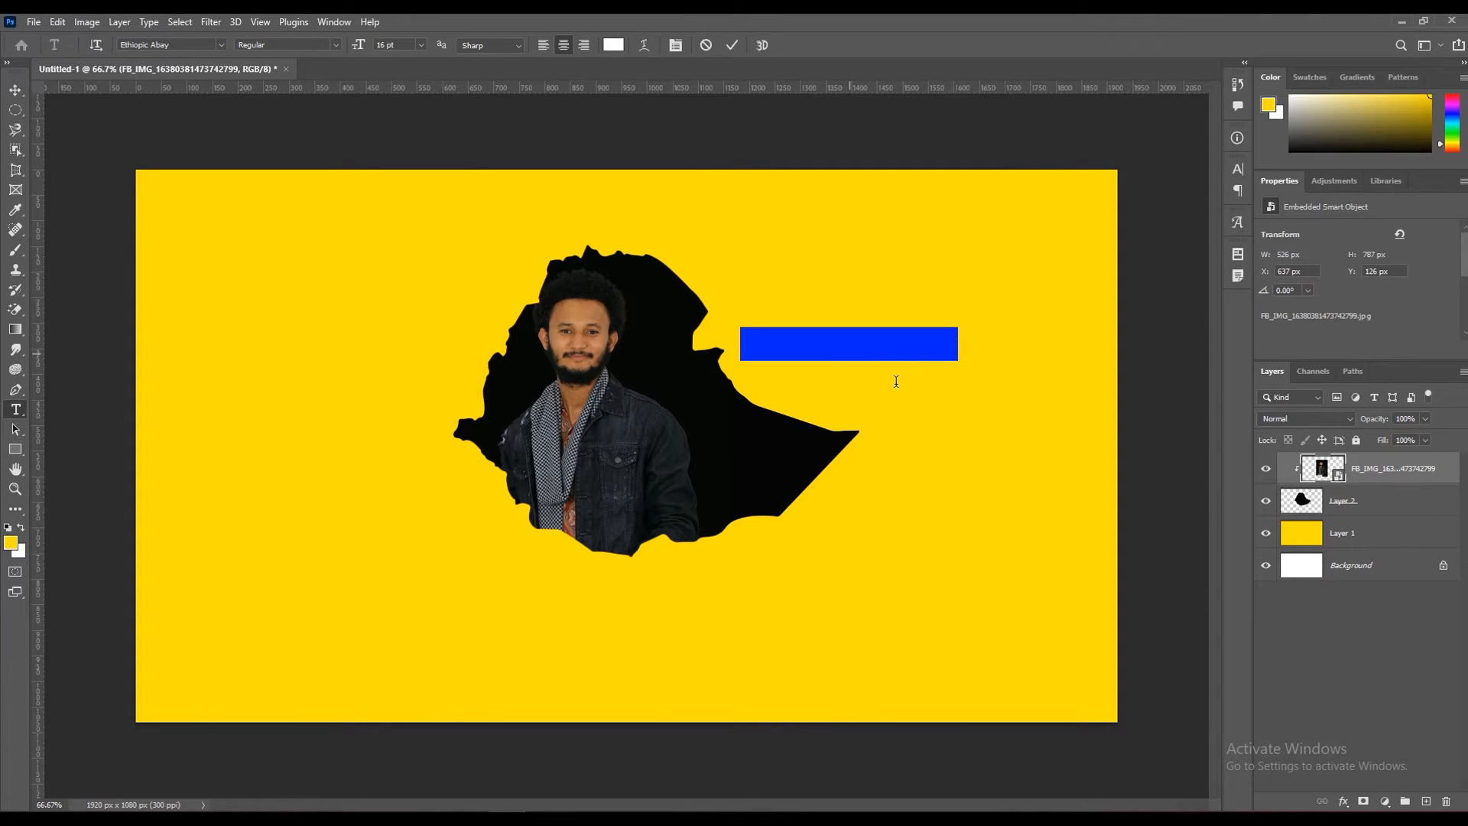
{"action": "type", "text": "ዳዊት ፅጌ አንችን ብዬ"}
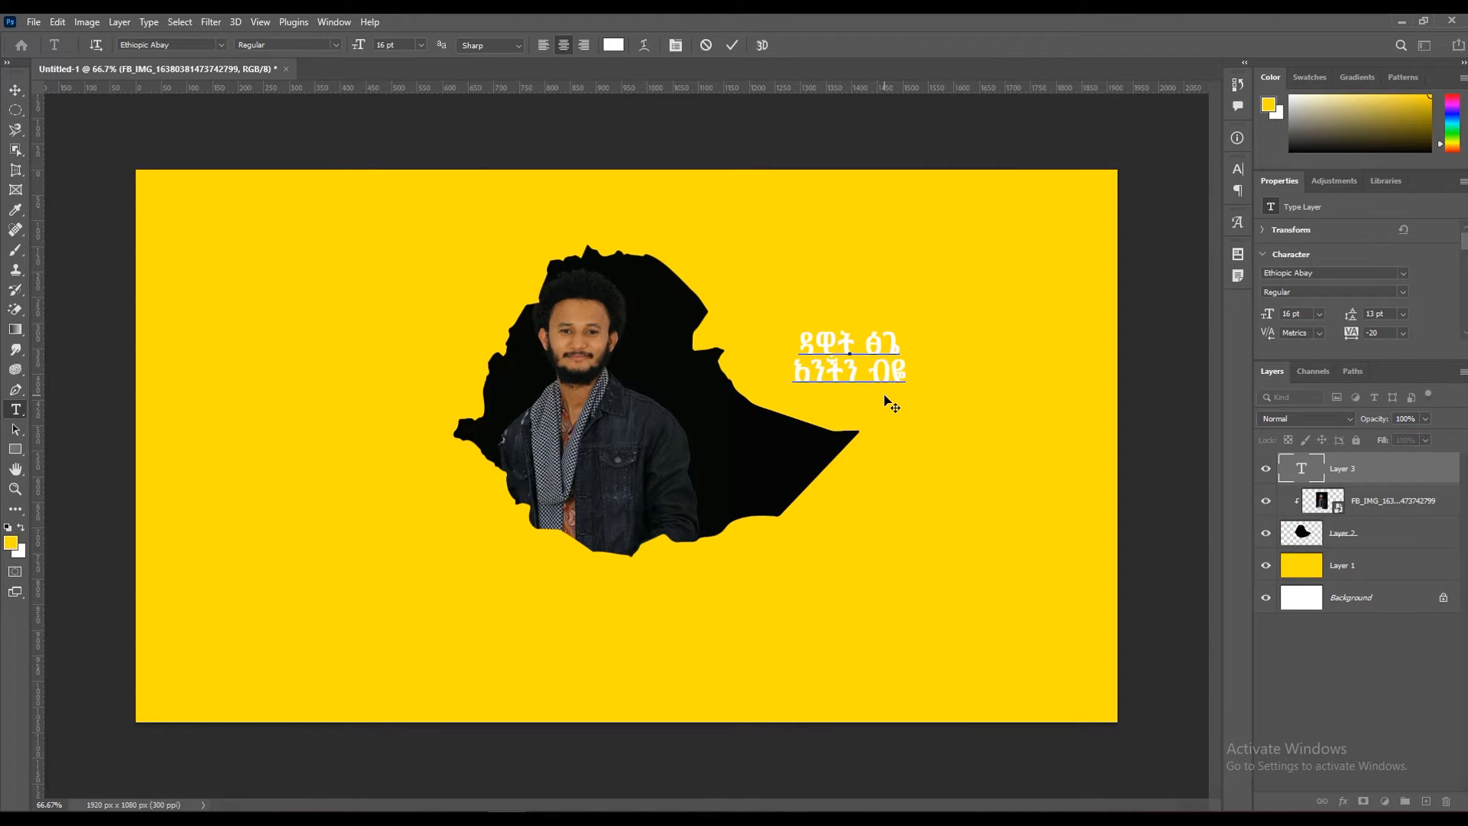
Set the font of both text lines to Ethiopic Dire Dawa Regular.
{"action": "key", "text": "ctrl+a"}
{"action": "left_click", "coordinate": [186, 46]}
{"action": "type", "text": "dir"}
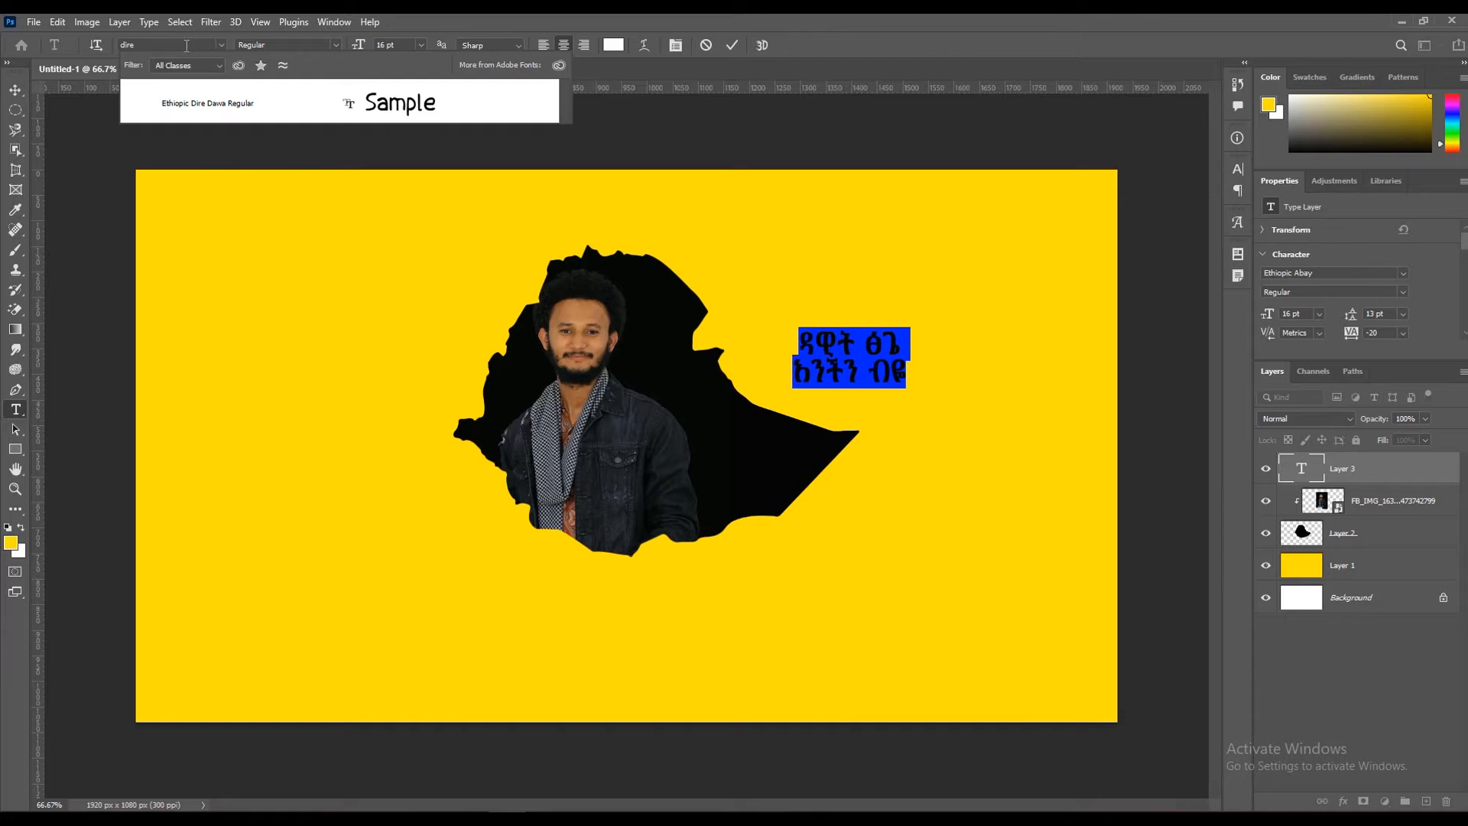
{"action": "left_click", "coordinate": [232, 112]}
{"action": "key", "text": "ctrl+Return"}
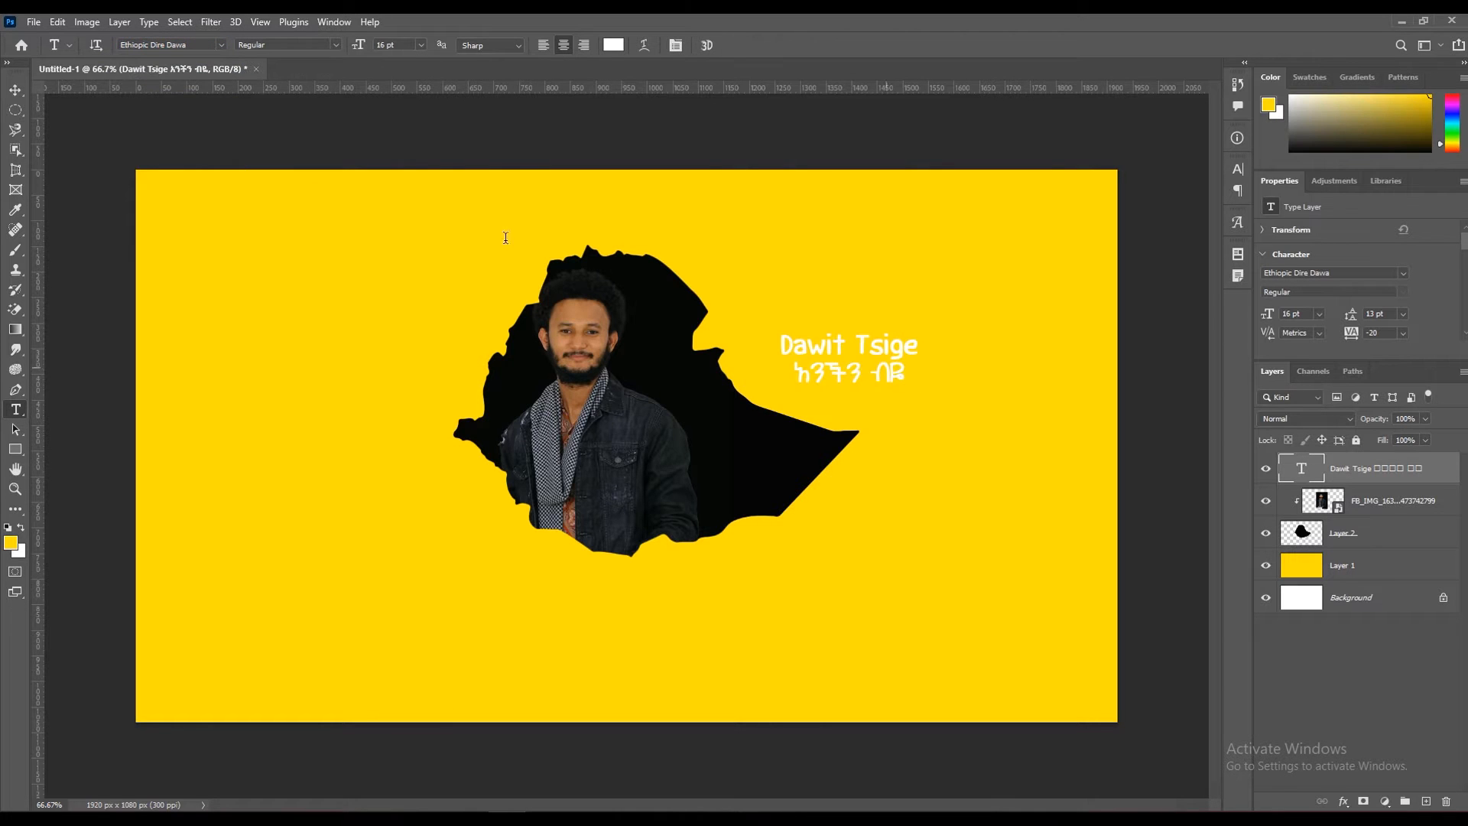
Place the two text lines on the map's eastern horn and nudge the Dawit Tsige line slightly right.
{"action": "left_click", "coordinate": [25, 90]}
{"action": "left_click_drag", "start_coordinate": [897, 372], "coordinate": [804, 459]}
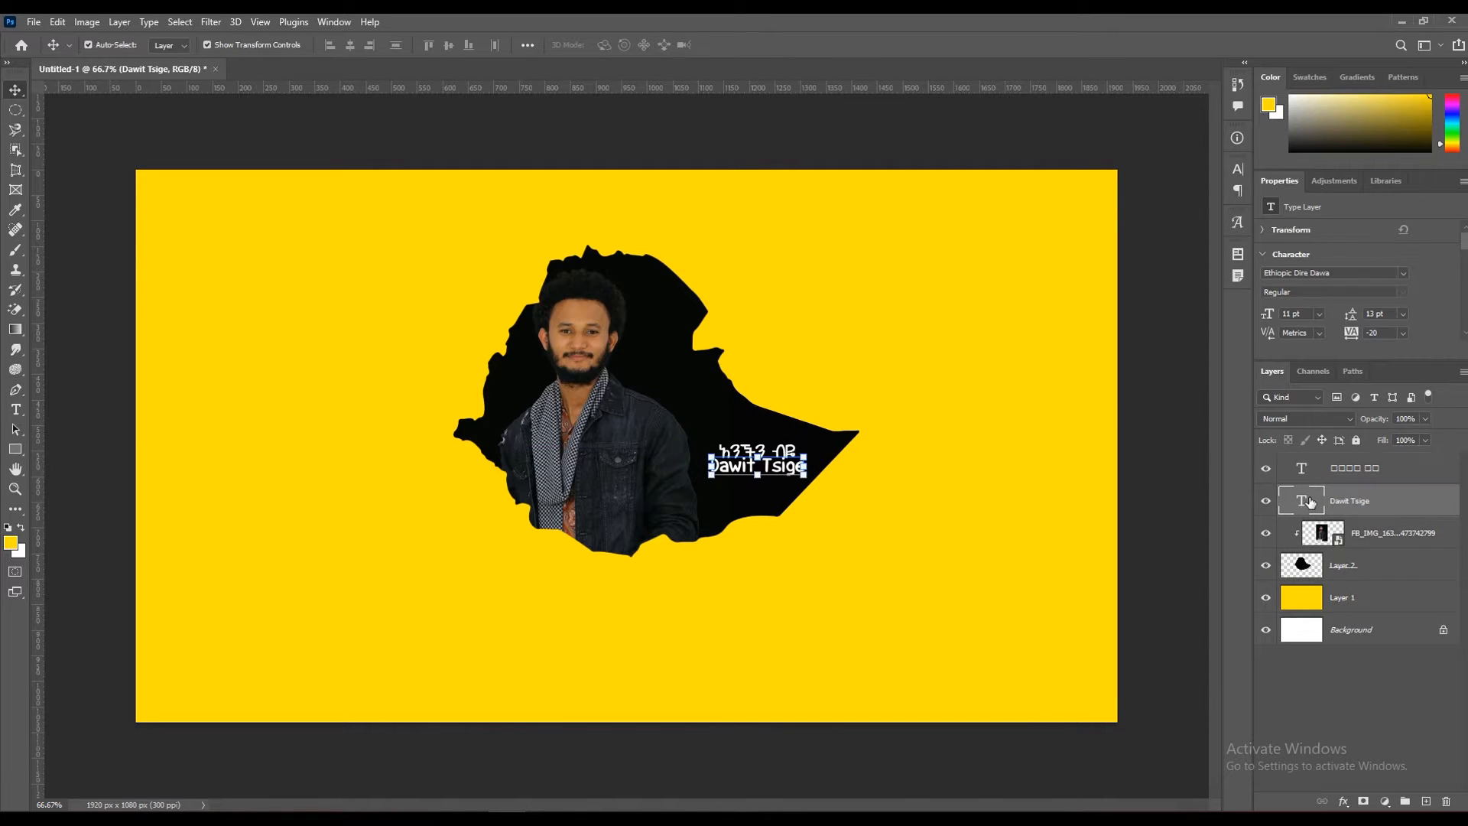
{"action": "key", "text": "Right"}
{"action": "key", "text": "Right"}
{"action": "key", "text": "Right"}
{"action": "key", "text": "Right"}
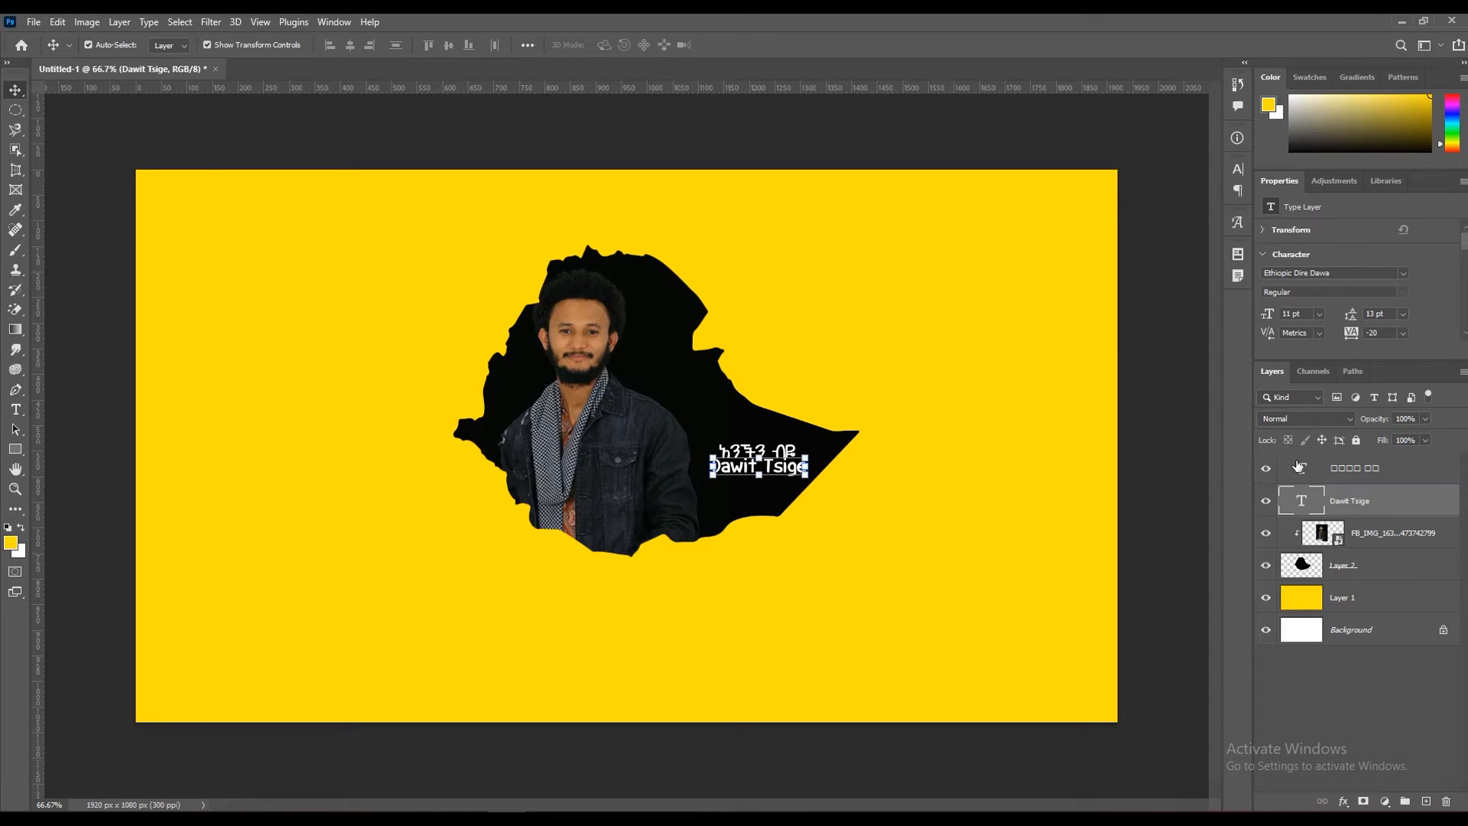
Try the Noto Sans Ethiopic font in the Condensed style on the Amharic title line.
{"action": "left_click", "coordinate": [1302, 469], "text": "ctrl"}
{"action": "double_click", "coordinate": [1302, 469]}
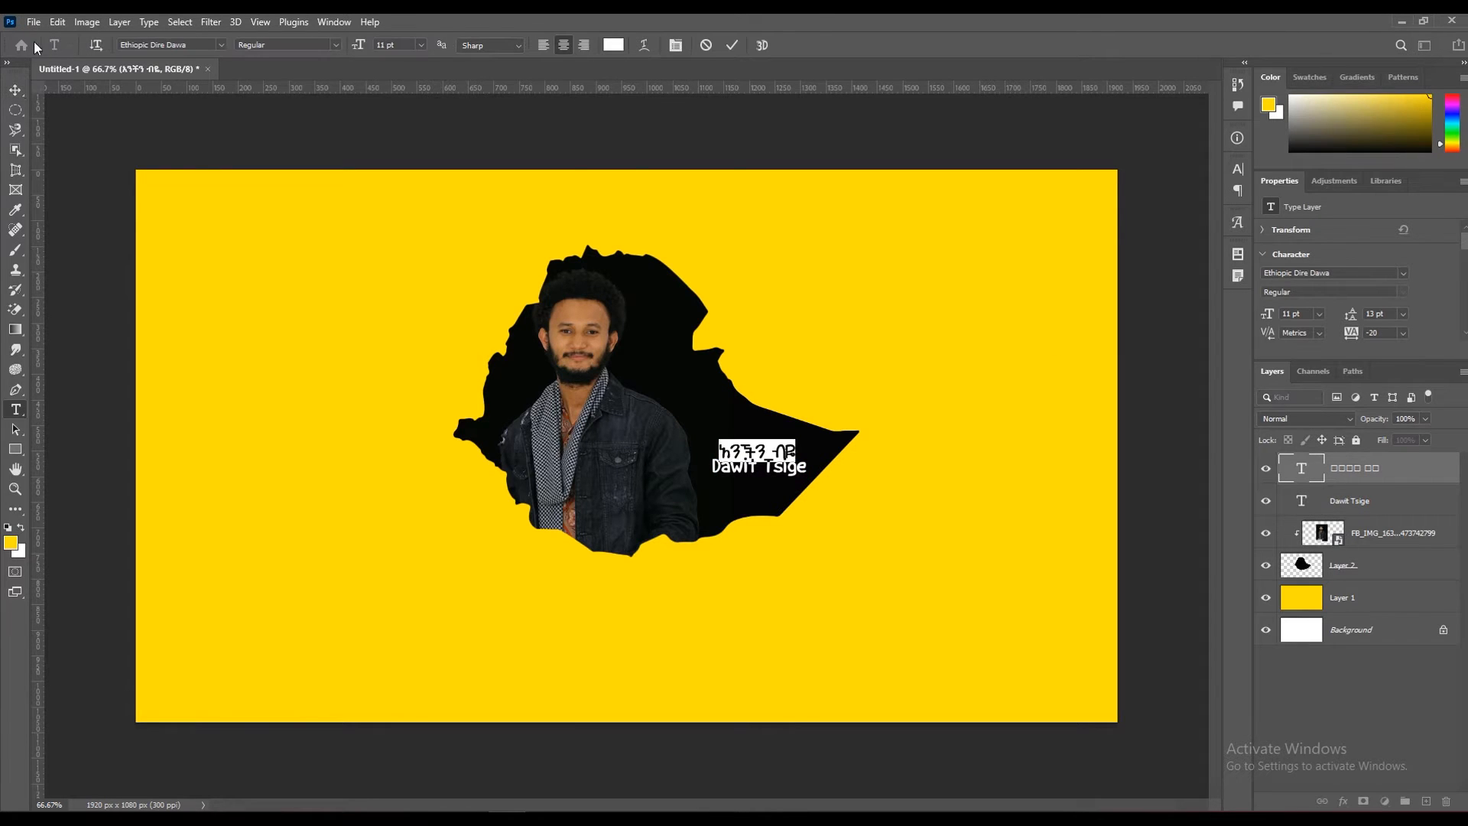
{"action": "left_click", "coordinate": [199, 48]}
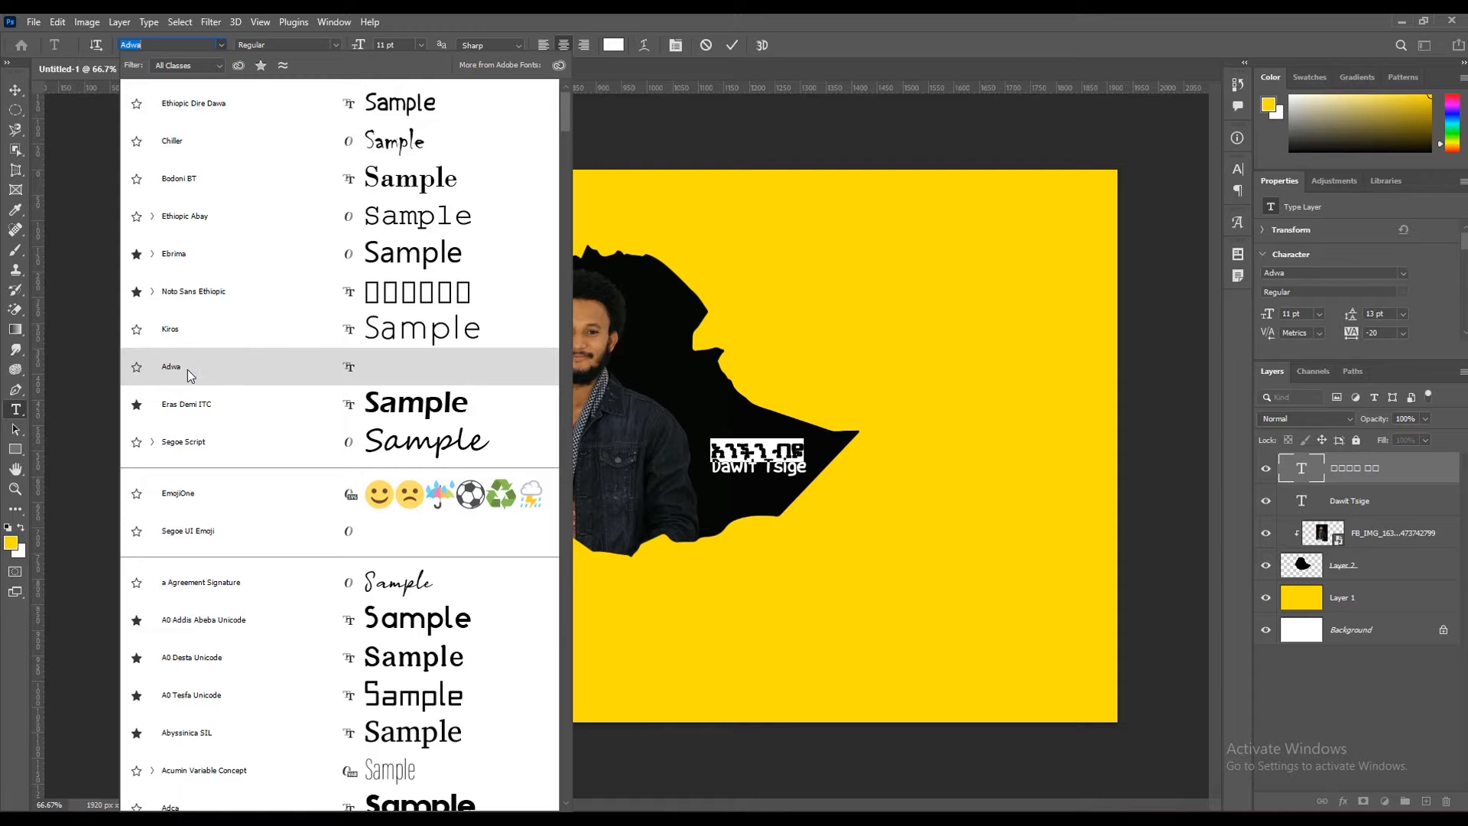
{"action": "left_click", "coordinate": [180, 43]}
{"action": "type", "text": "not"}
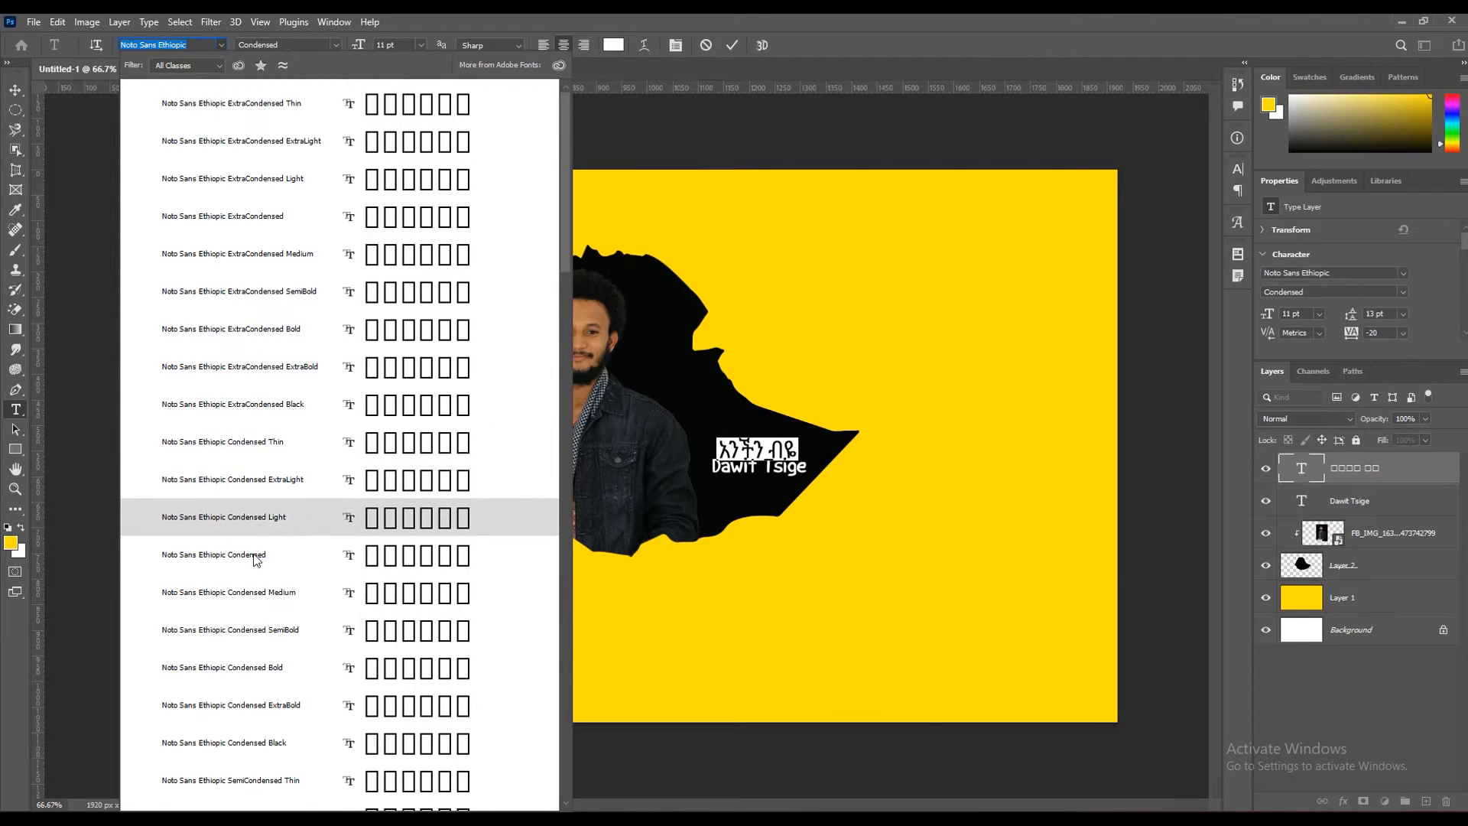
{"action": "scroll", "coordinate": [258, 643], "scroll_direction": "down", "scroll_amount": 8}
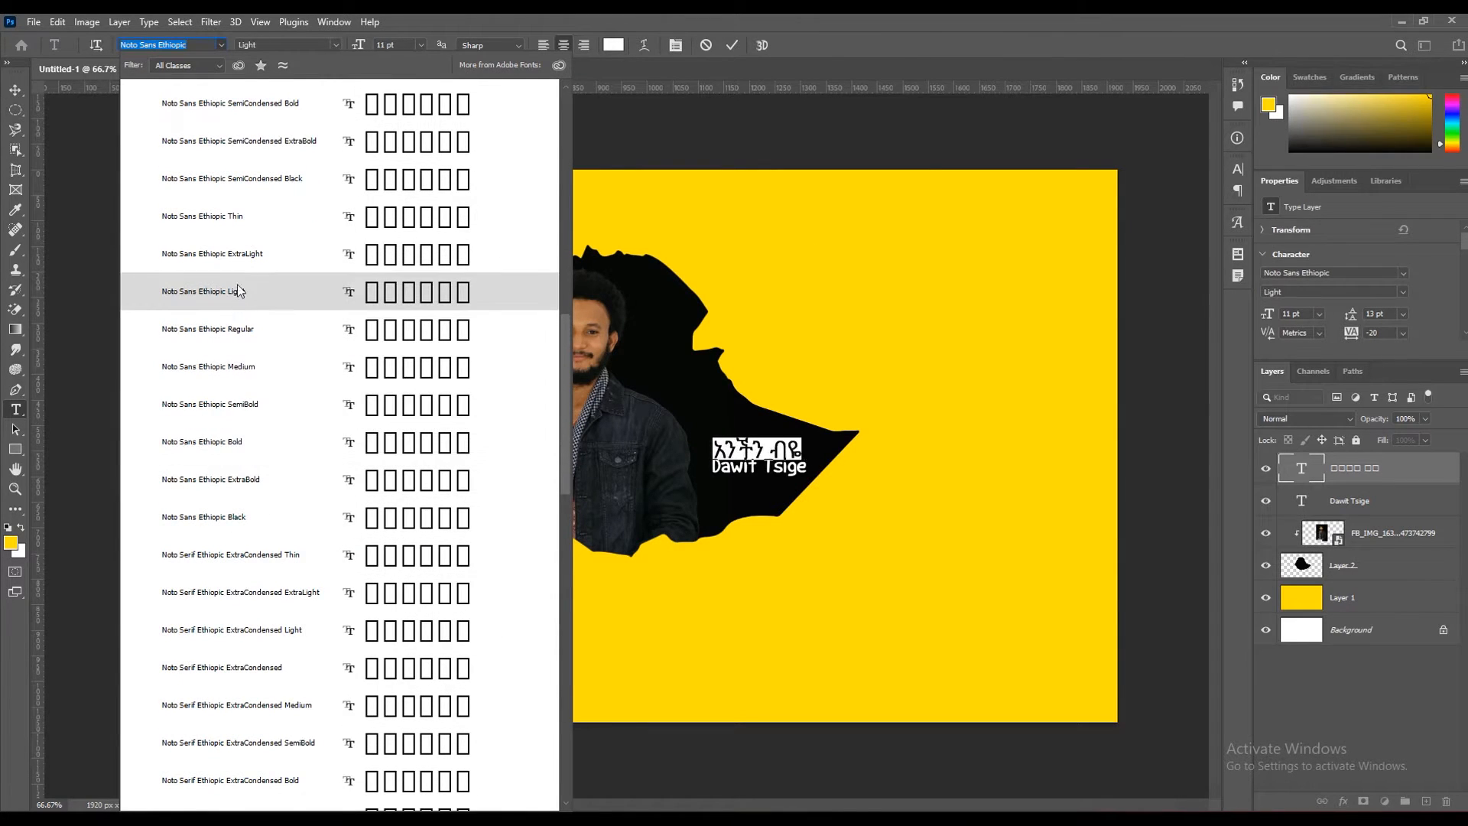
{"action": "left_click", "coordinate": [336, 45]}
{"action": "left_click", "coordinate": [424, 311]}
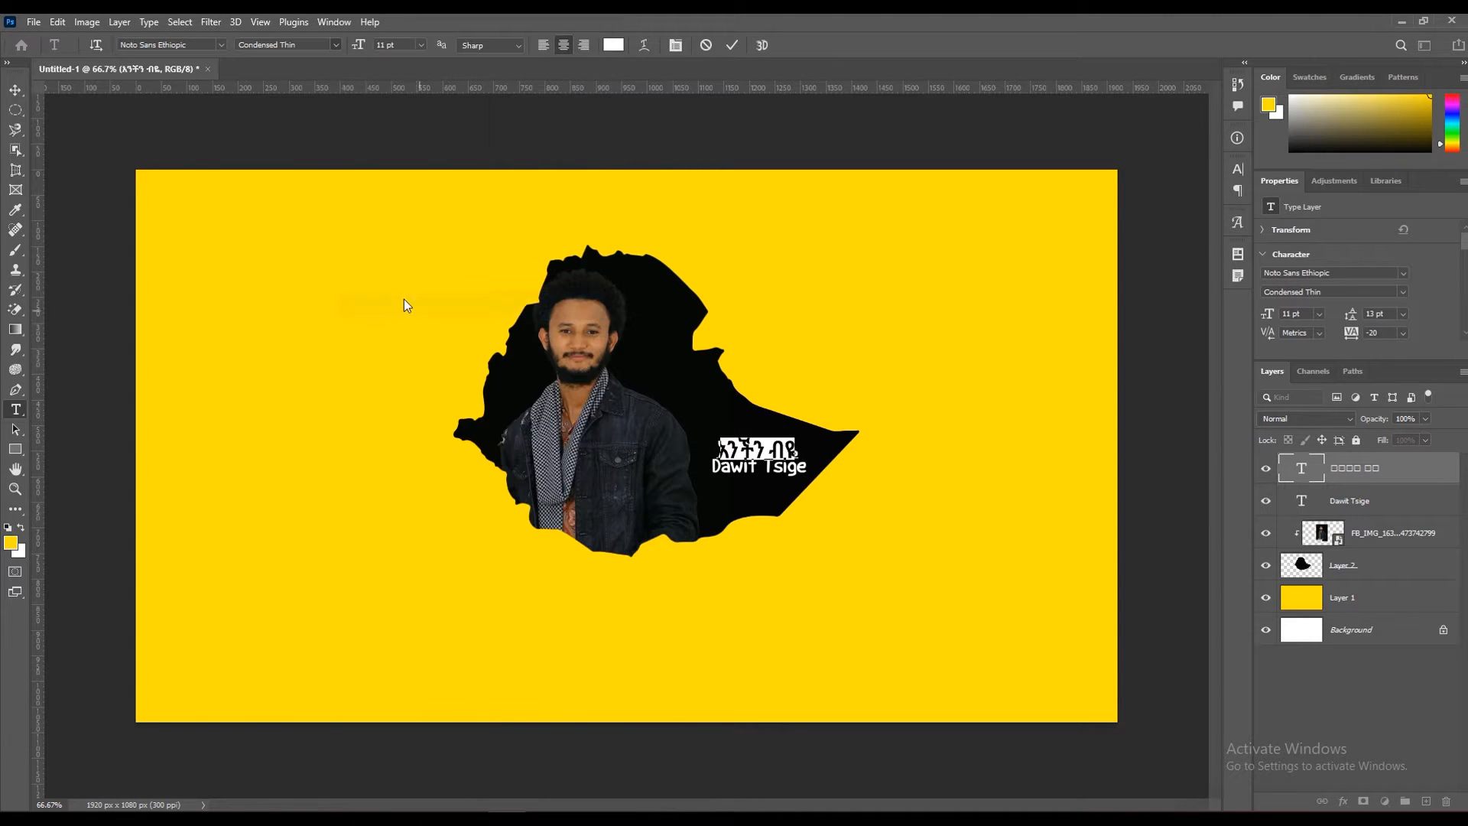
{"action": "left_click", "coordinate": [336, 41]}
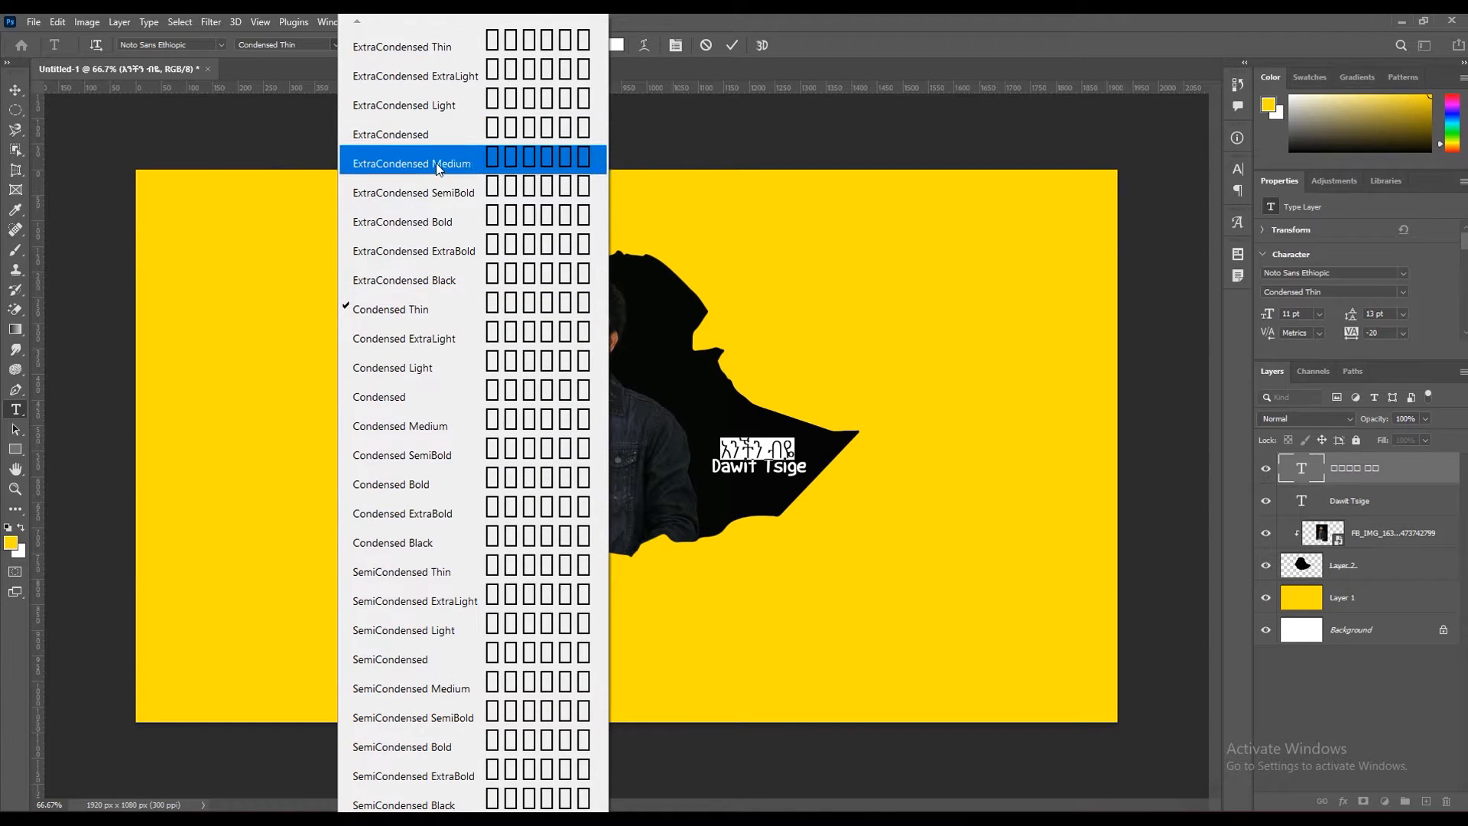
{"action": "left_click", "coordinate": [379, 396]}
Set the Amharic title line's font to Kiros Regular and move it slightly up above the Dawit Tsige line.
{"action": "left_click", "coordinate": [198, 45]}
{"action": "type", "text": "ki"}
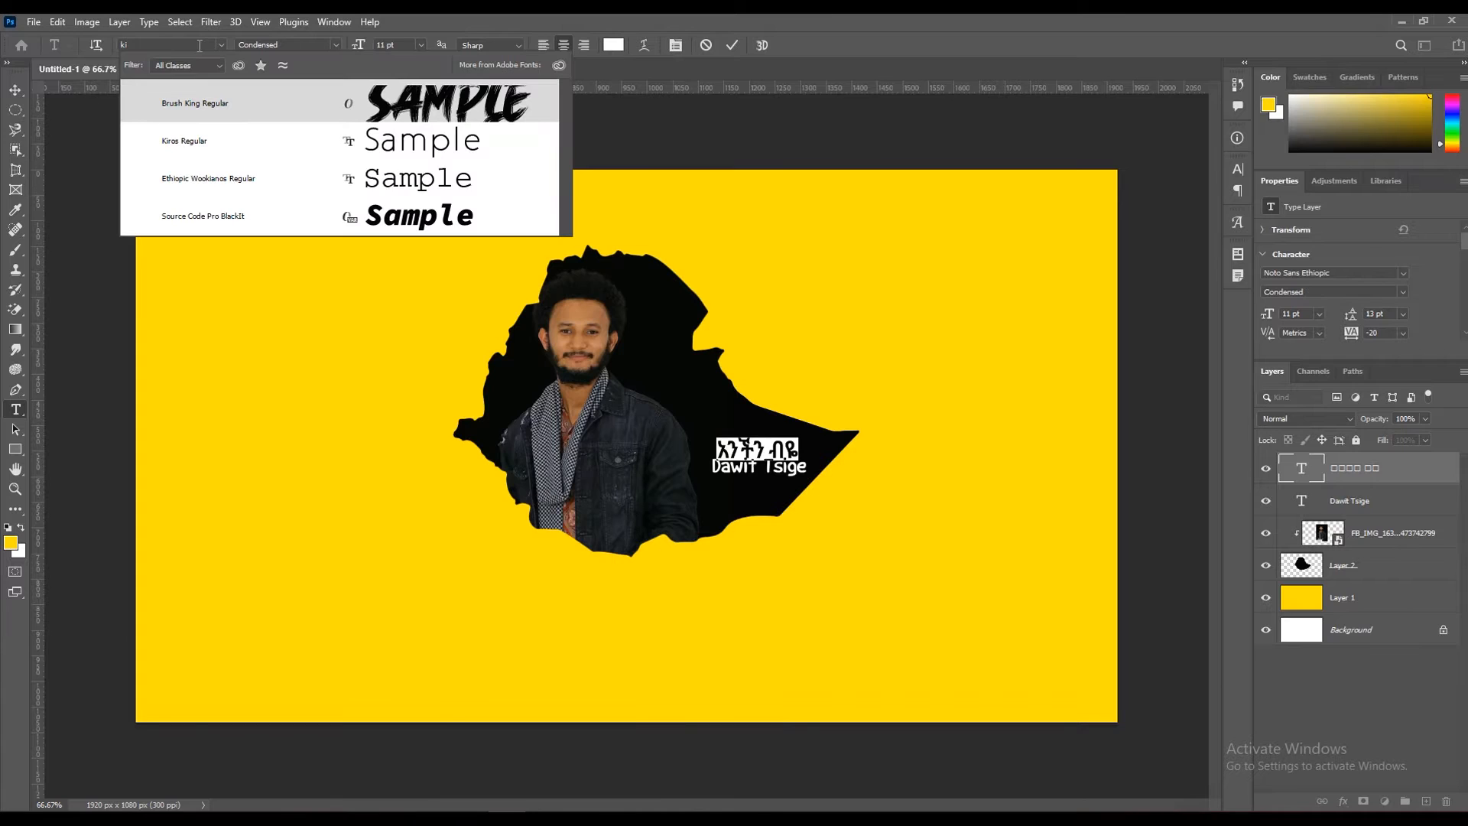
{"action": "key", "text": "Down"}
{"action": "key", "text": "Return"}
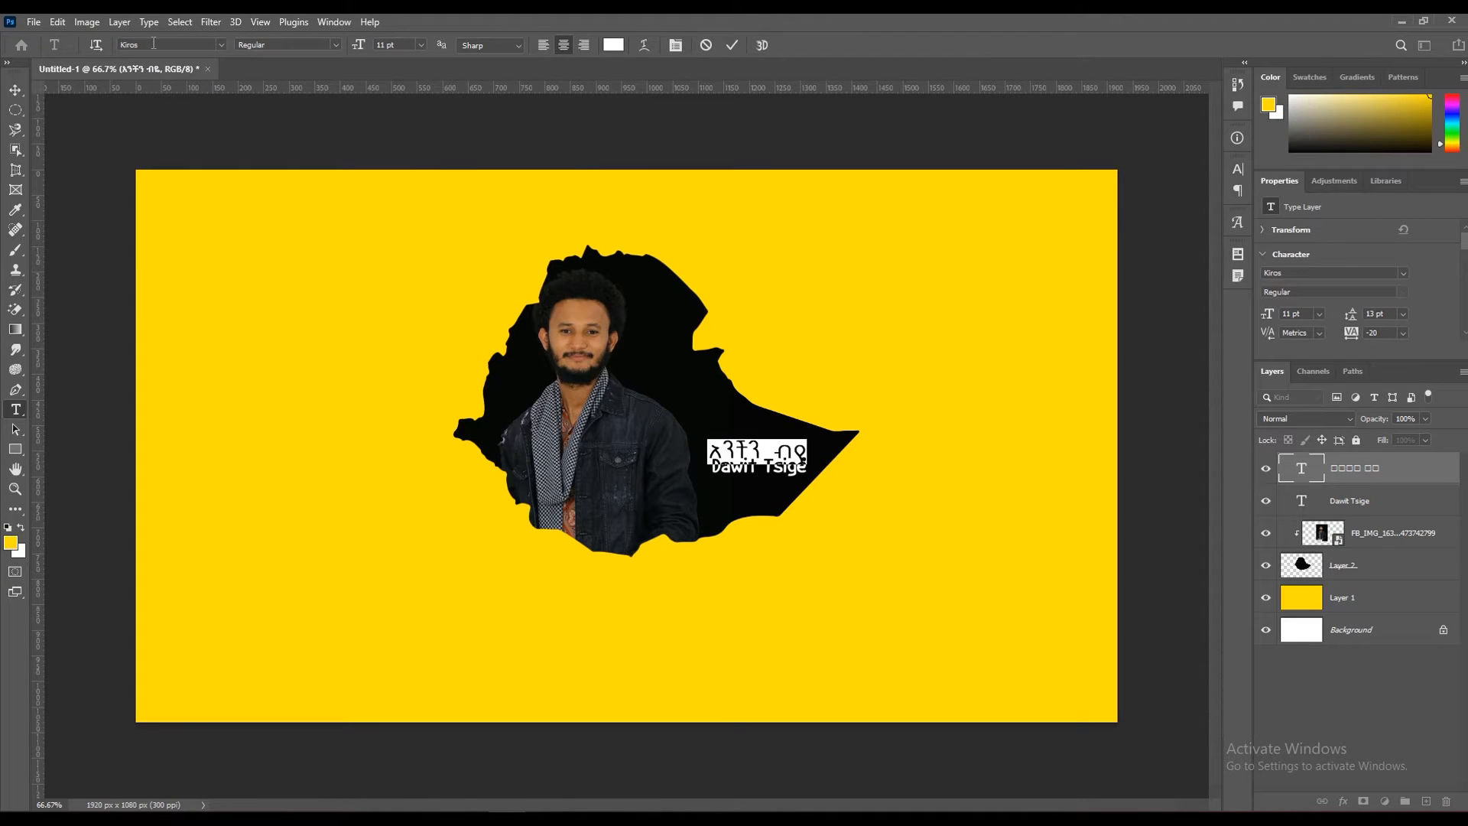
{"action": "left_click", "coordinate": [732, 46]}
{"action": "key", "text": "v"}
{"action": "left_click_drag", "start_coordinate": [780, 453], "coordinate": [783, 446]}
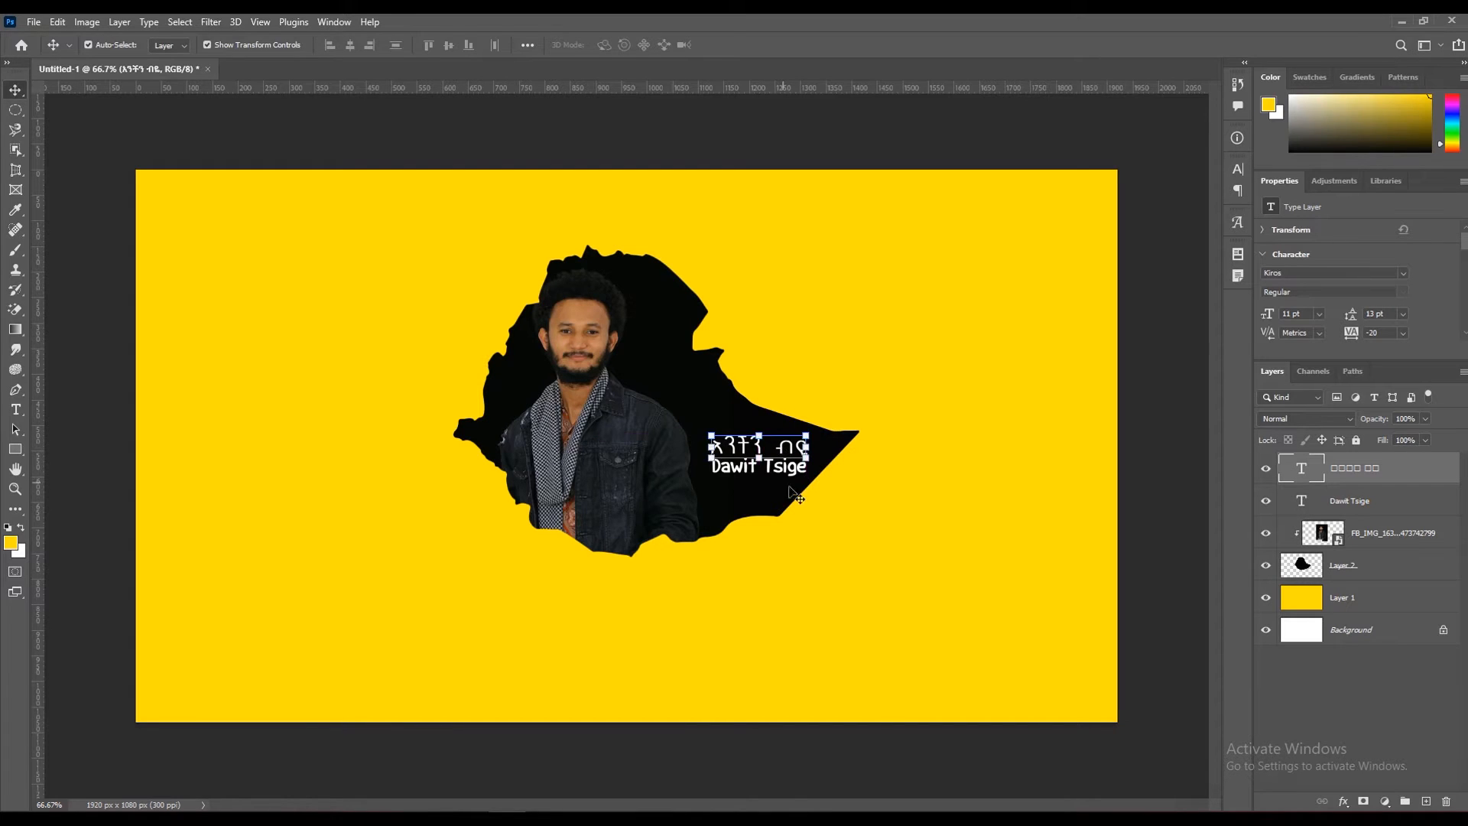
Set the Dawit Tsige line to Kiros Regular at 7 pt and position it just under the Amharic title.
{"action": "double_click", "coordinate": [1302, 501]}
{"action": "left_click", "coordinate": [393, 45]}
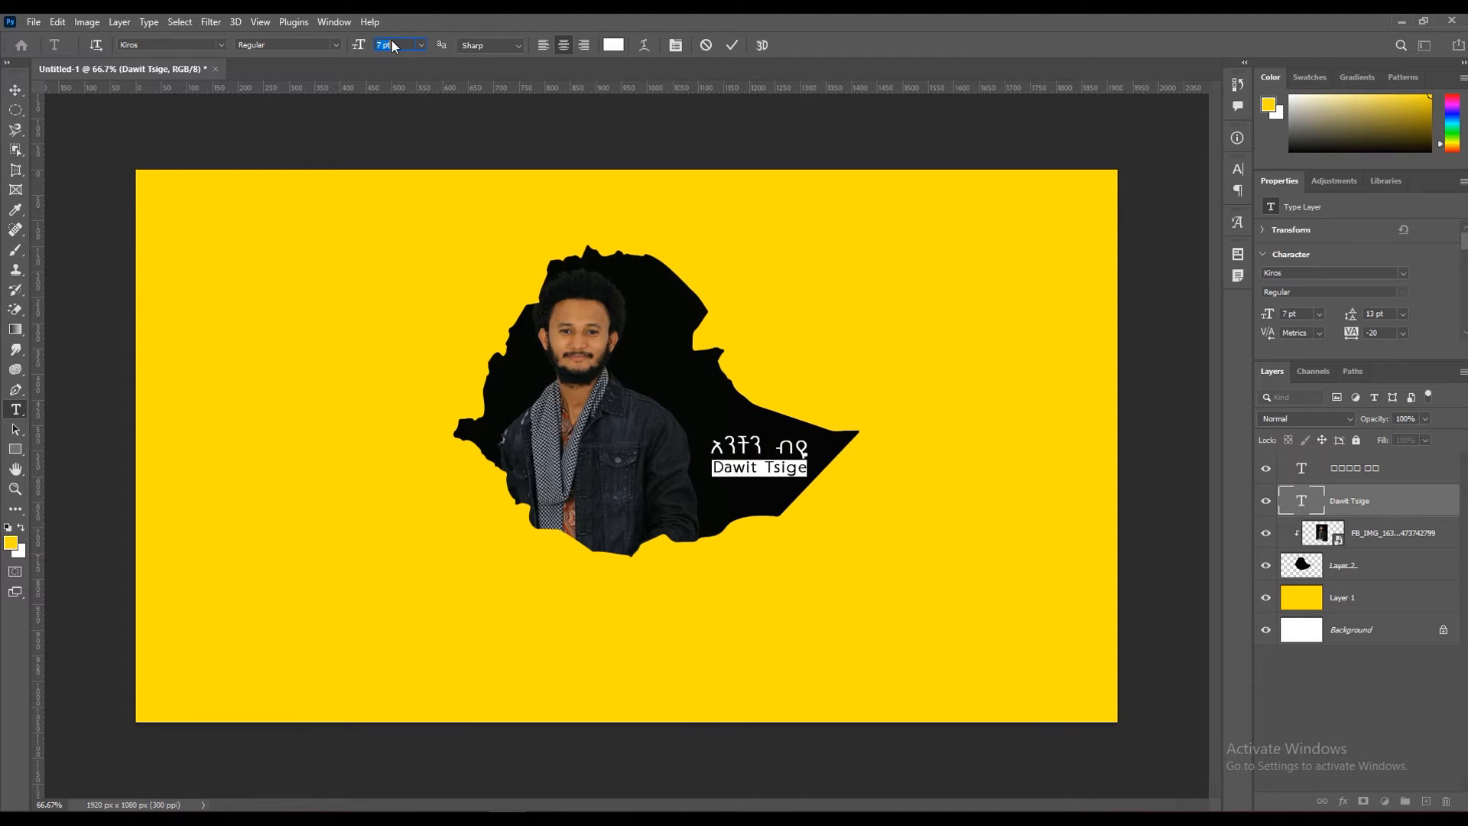
{"action": "key", "text": "Down"}
{"action": "key", "text": "Up"}
{"action": "left_click", "coordinate": [730, 46]}
{"action": "key", "text": "v"}
{"action": "left_click_drag", "start_coordinate": [777, 473], "coordinate": [777, 471]}
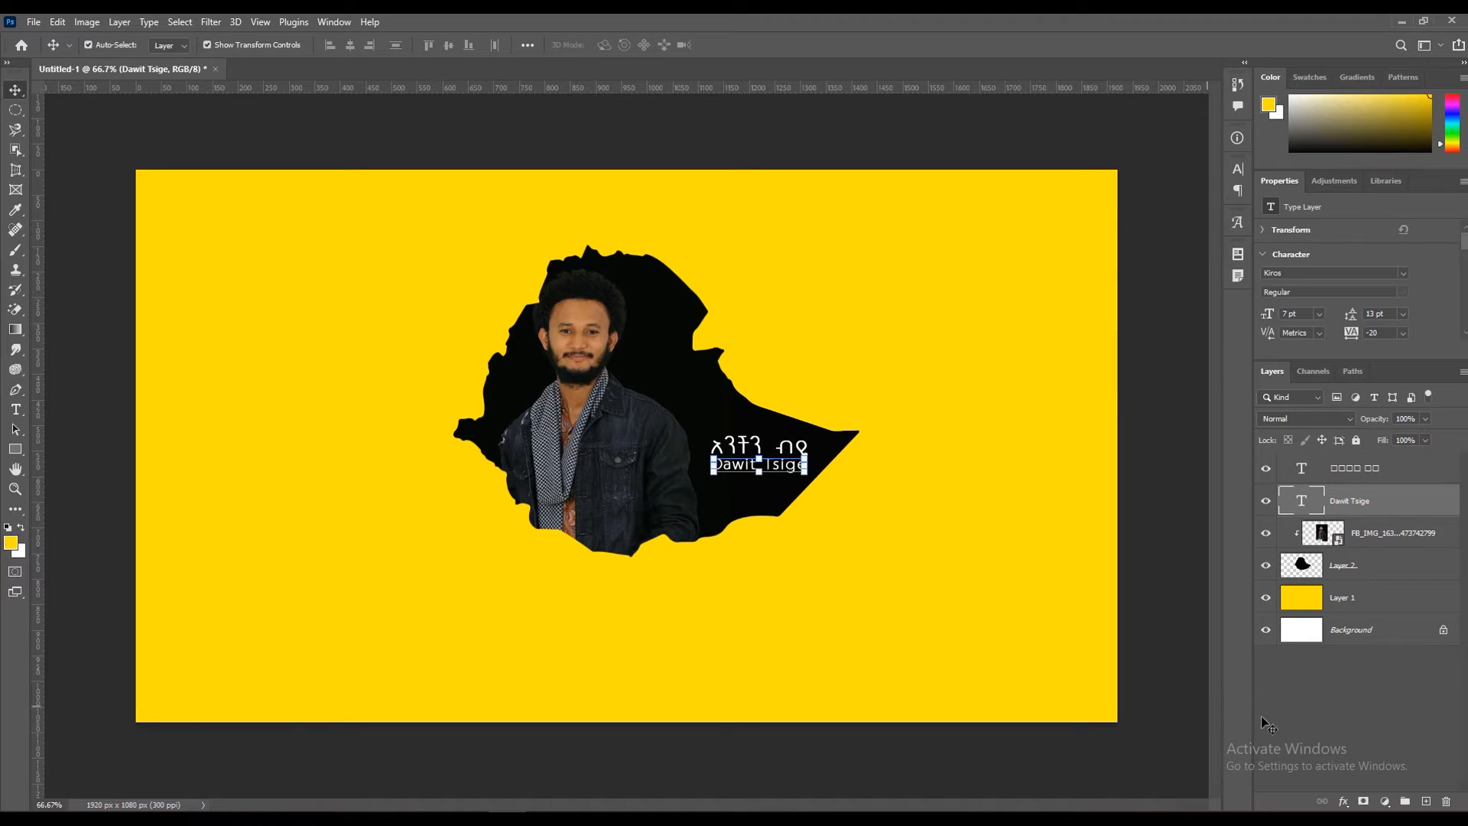
Save the poster as a Photoshop file over the existing "Dawit tsige" file in the Poster design folder.
{"action": "left_click", "coordinate": [1337, 599]}
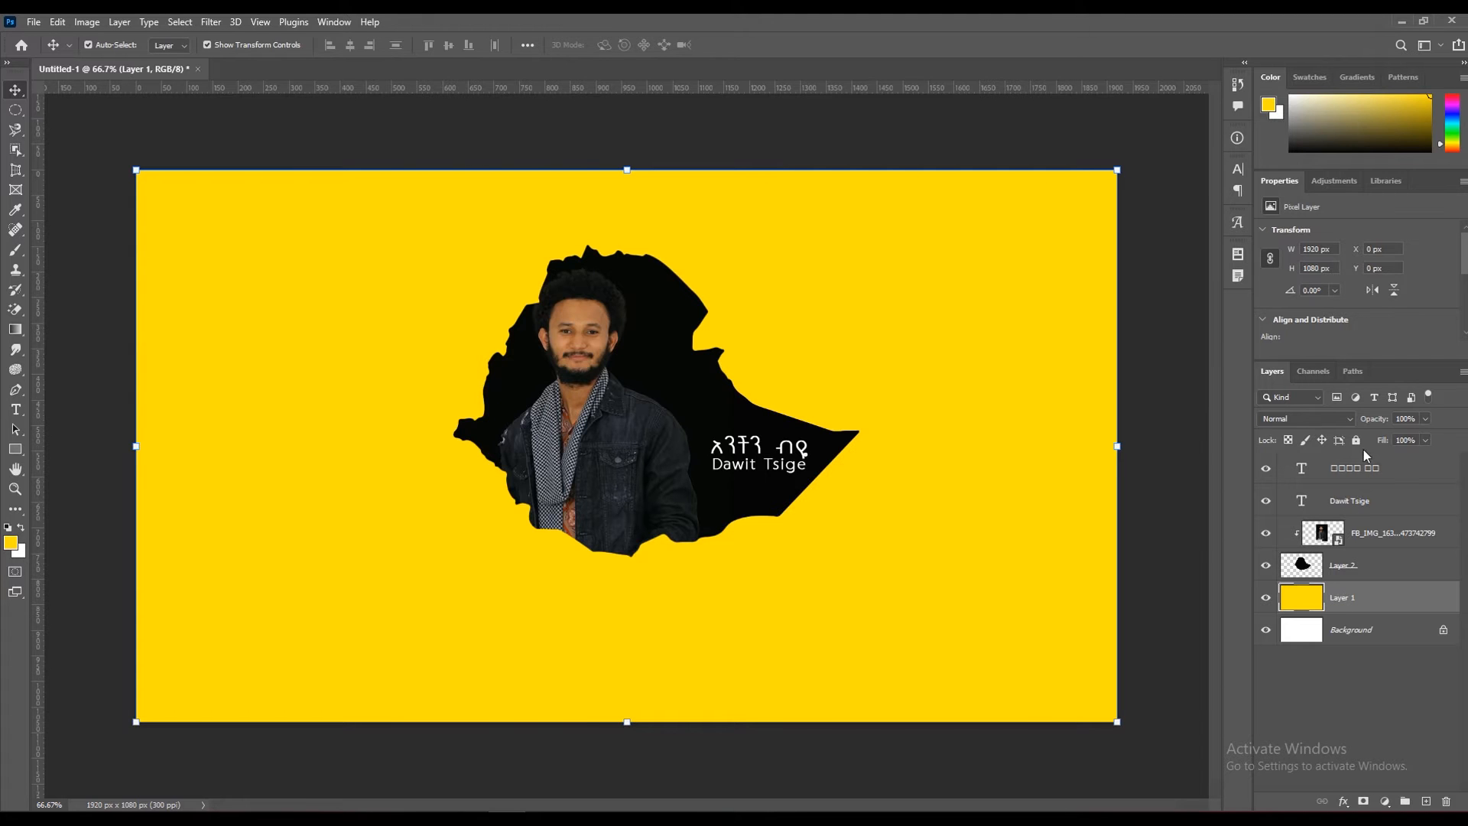
{"action": "left_click", "coordinate": [34, 22]}
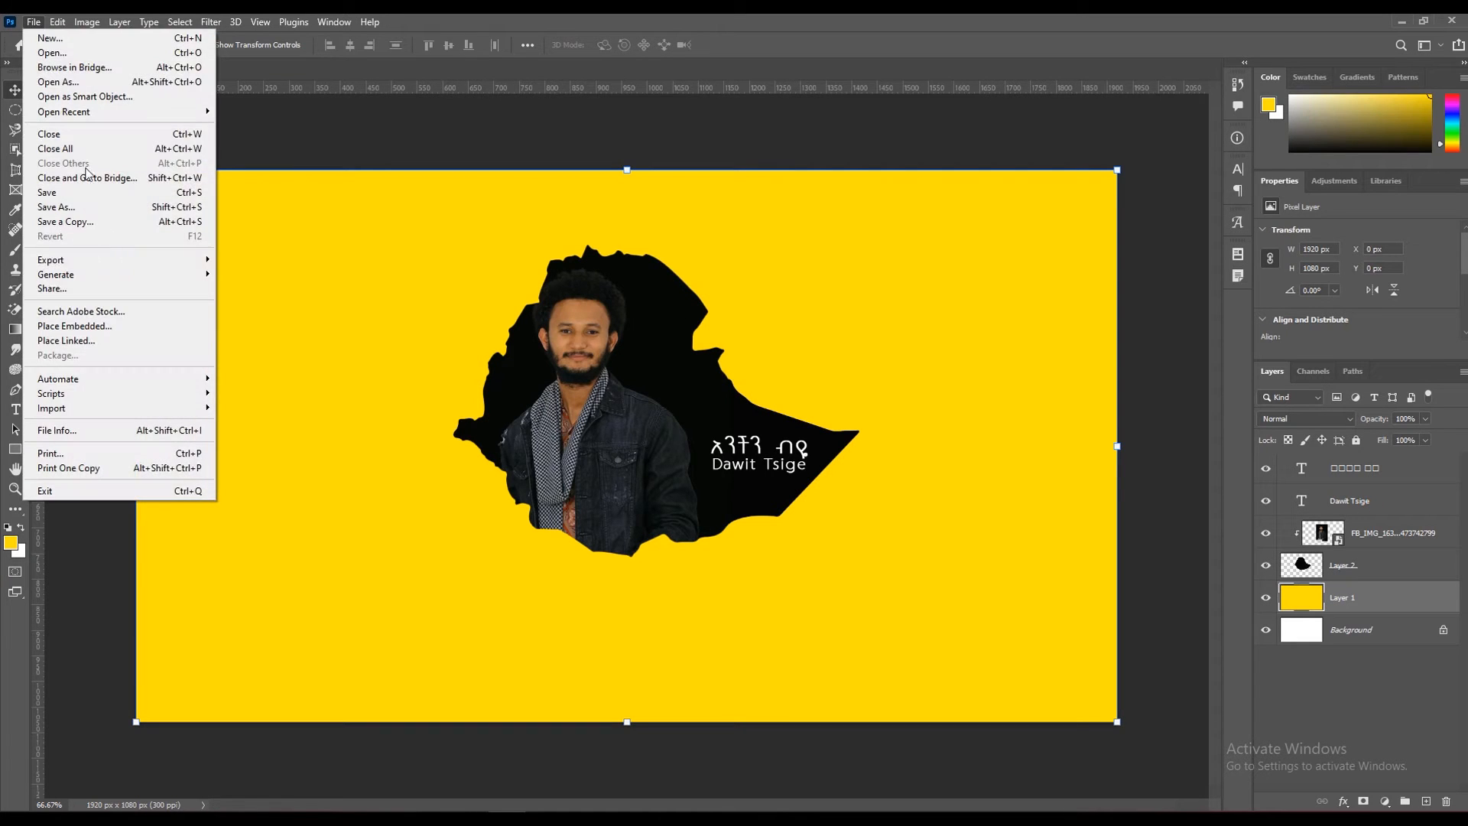
{"action": "left_click", "coordinate": [62, 198]}
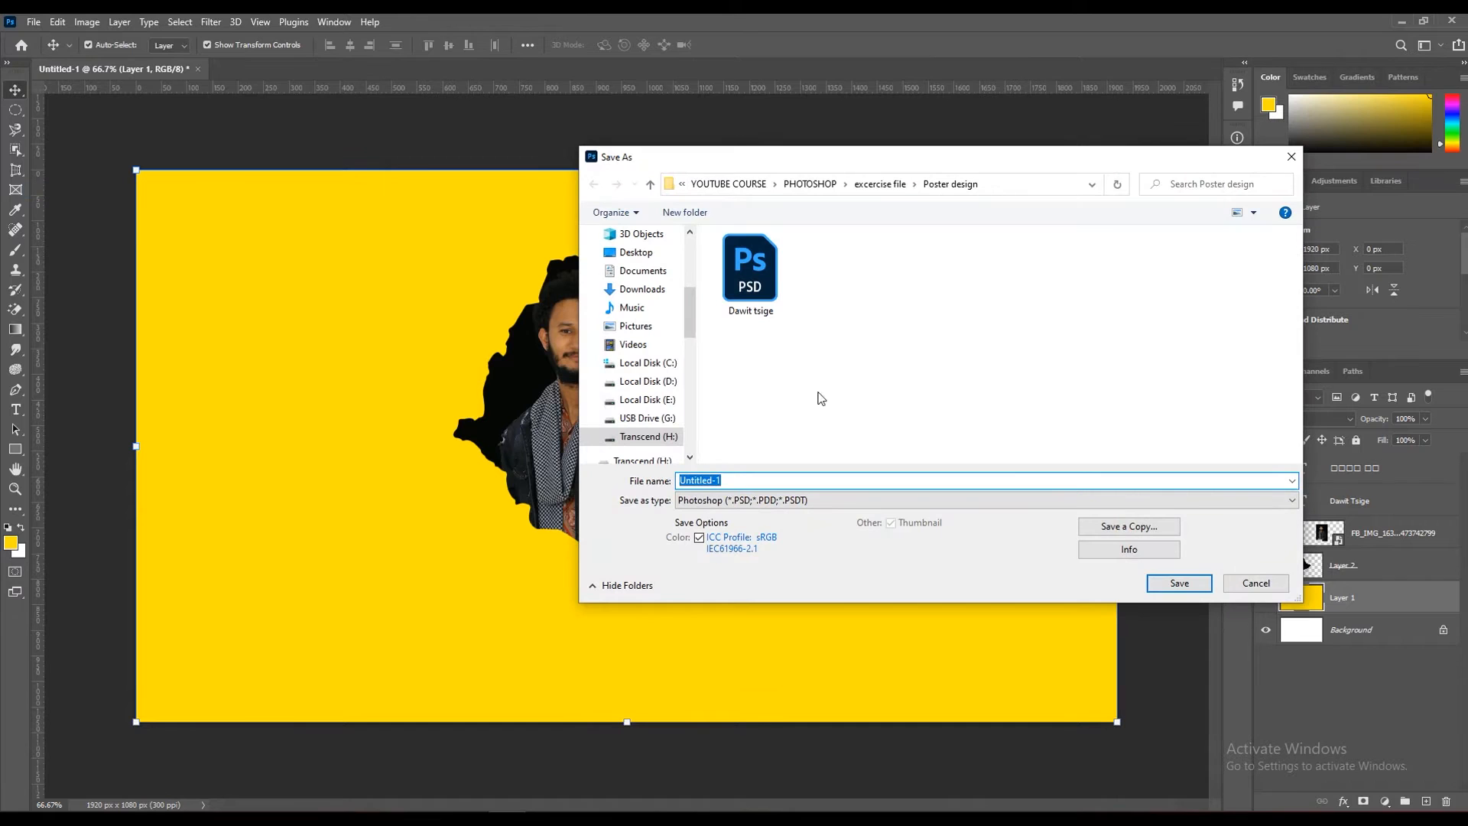
{"action": "left_click", "coordinate": [761, 283]}
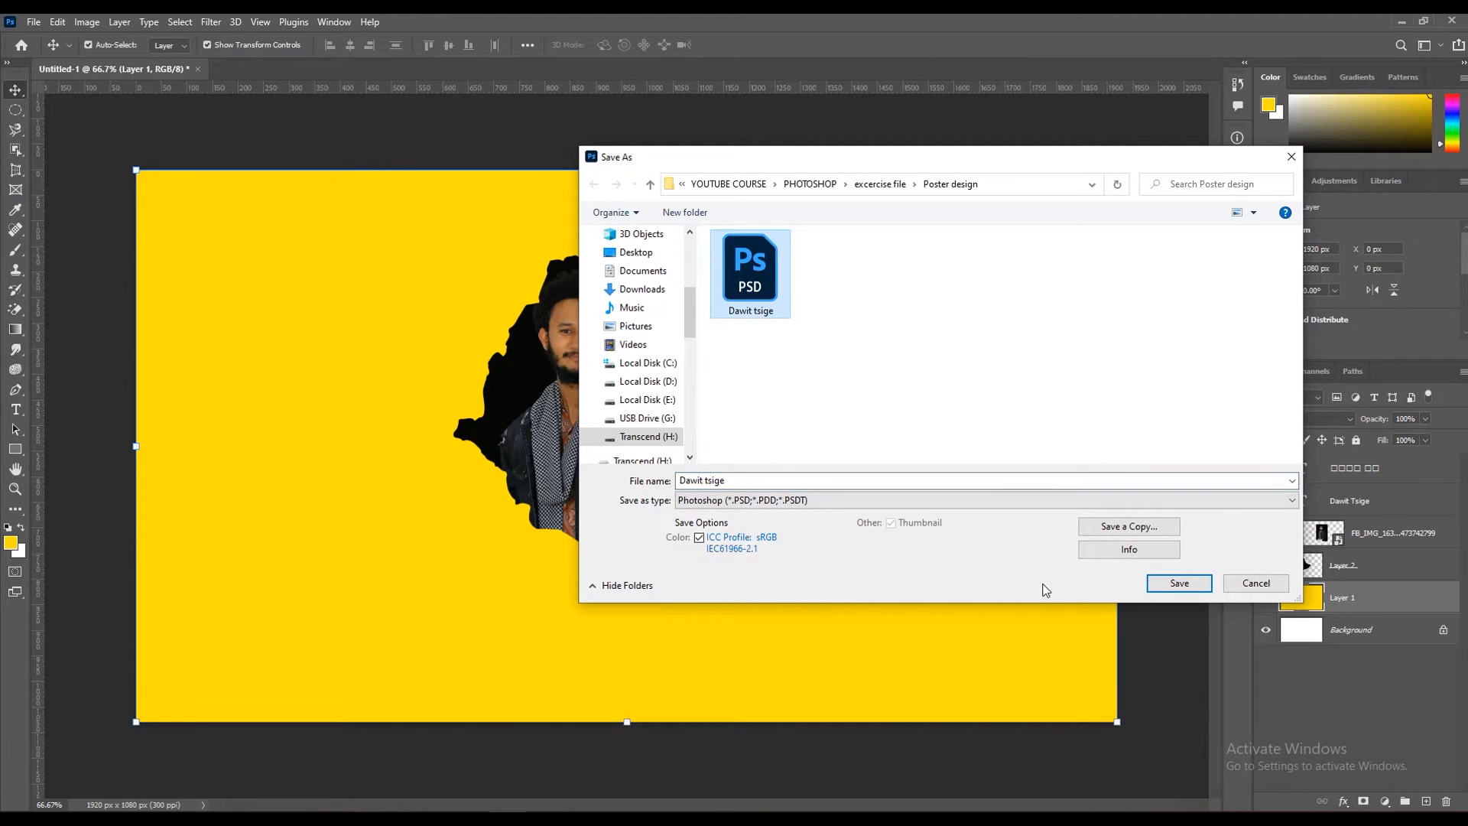
{"action": "left_click", "coordinate": [1178, 583]}
{"action": "left_click", "coordinate": [775, 419]}
{"action": "left_click", "coordinate": [906, 242]}
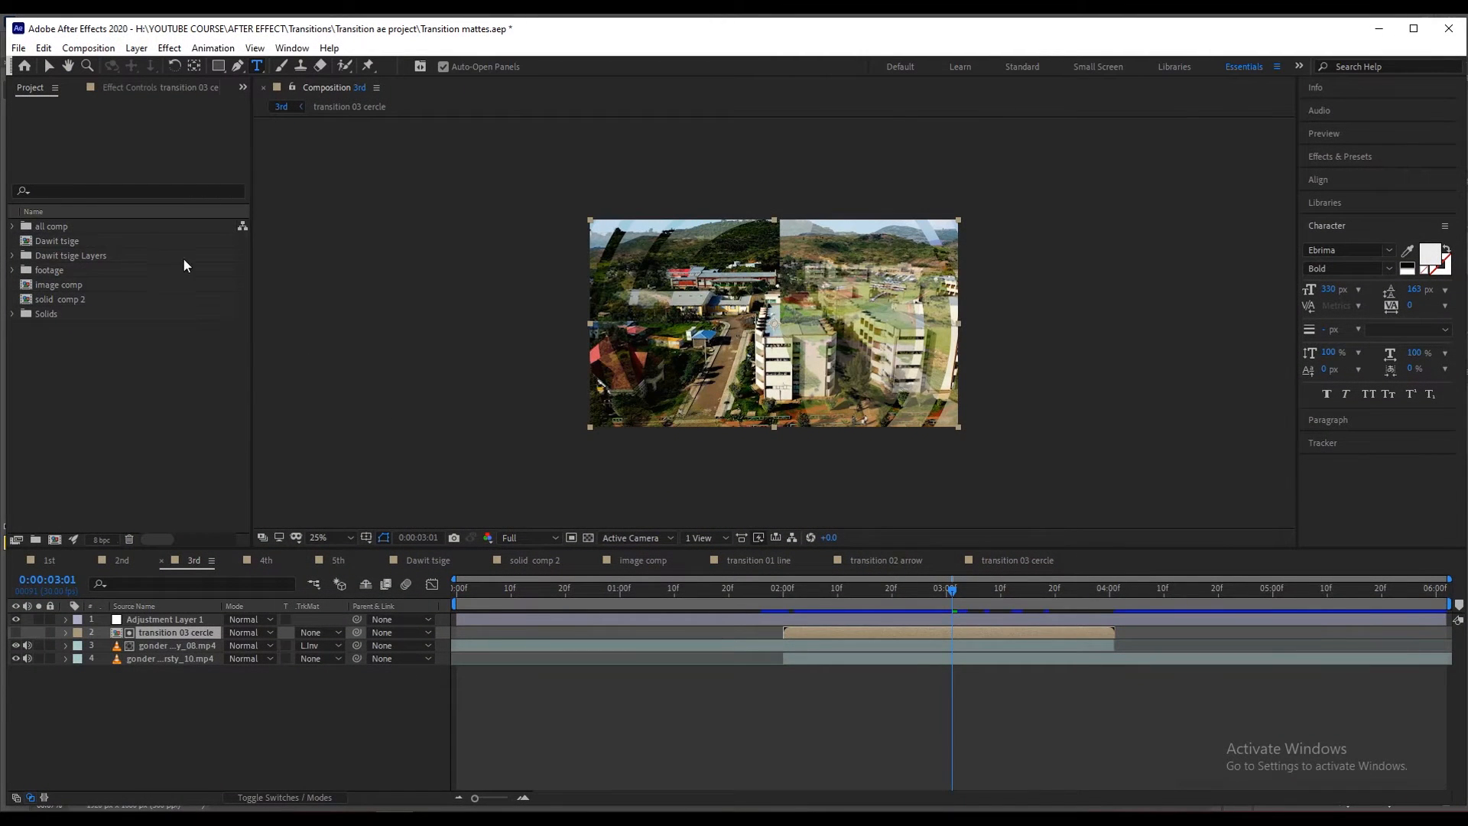
Switch to After Effects and replace the open Transition mattes project with a new empty project.
{"action": "left_click", "coordinate": [18, 47]}
{"action": "left_click", "coordinate": [48, 170]}
{"action": "left_click", "coordinate": [18, 48]}
{"action": "mouse_move", "coordinate": [50, 69]}
{"action": "left_click", "coordinate": [369, 66]}
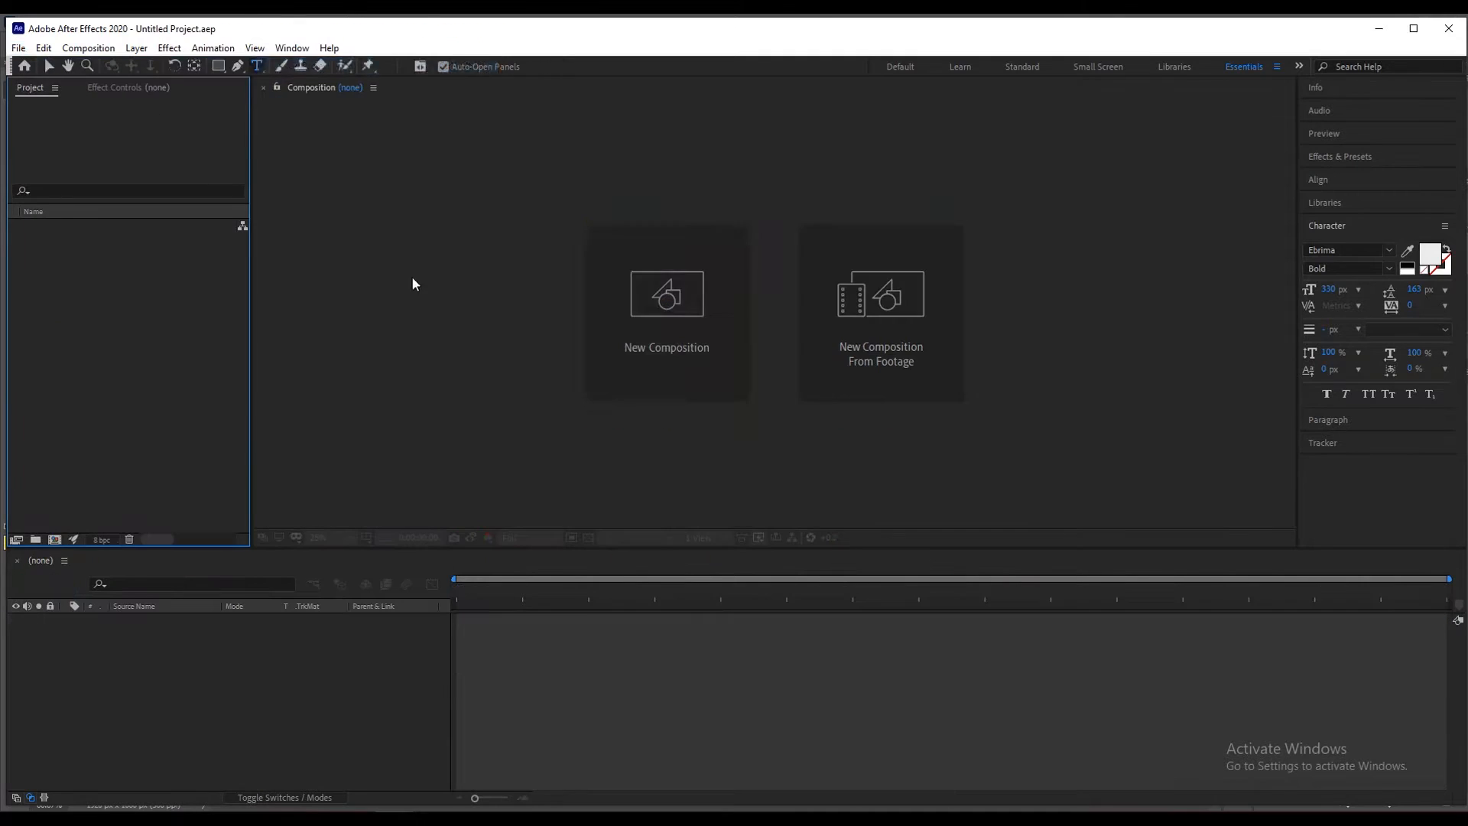
Create a 1920 x 1080, 29.97 fps composition named "Dawitsige music" with a duration of 0;30;06;00.
{"action": "left_click", "coordinate": [682, 336]}
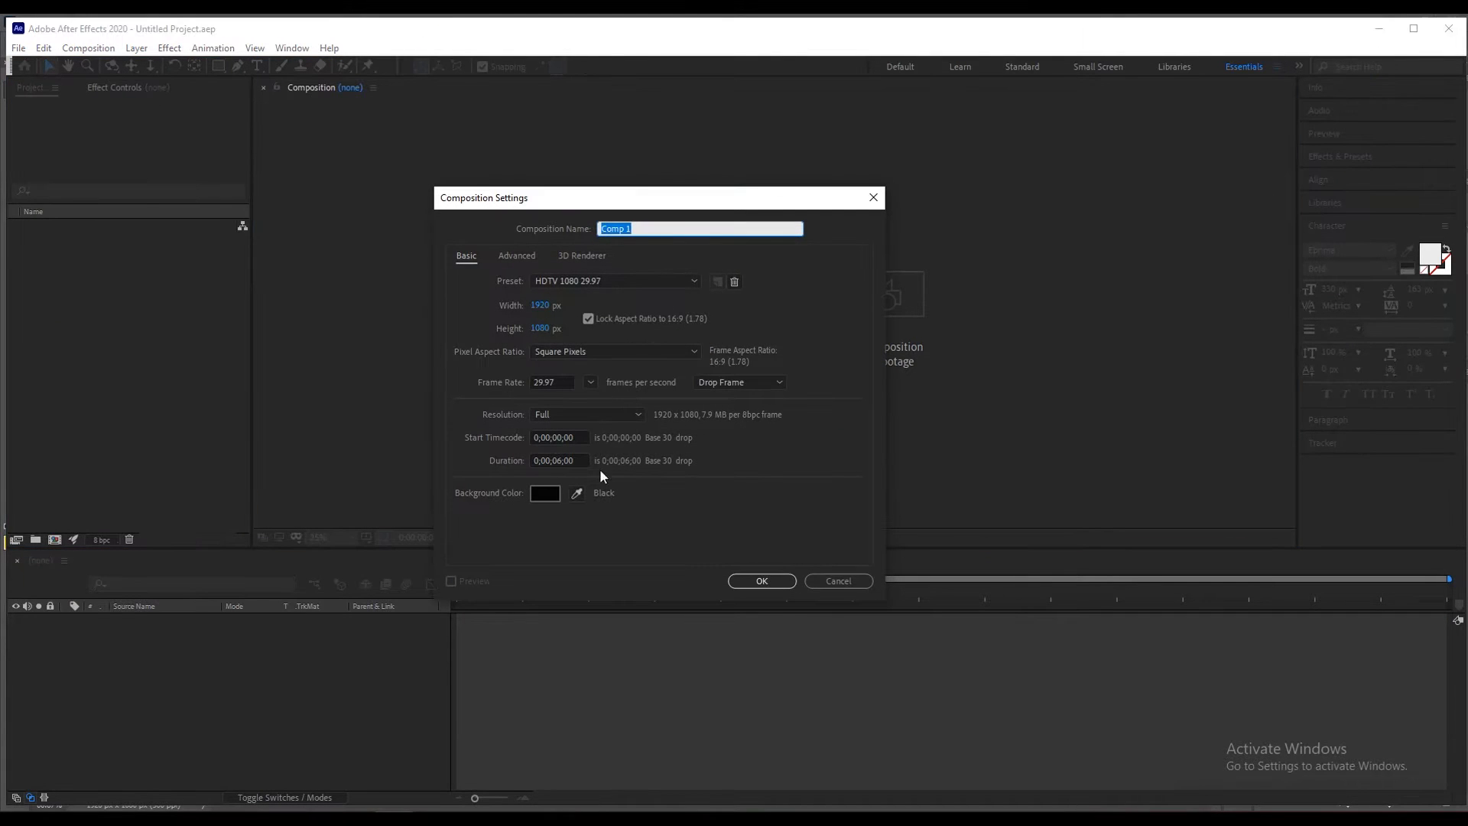
{"action": "left_click", "coordinate": [557, 459]}
{"action": "type", "text": "itsige music"}
{"action": "key", "text": "Return"}
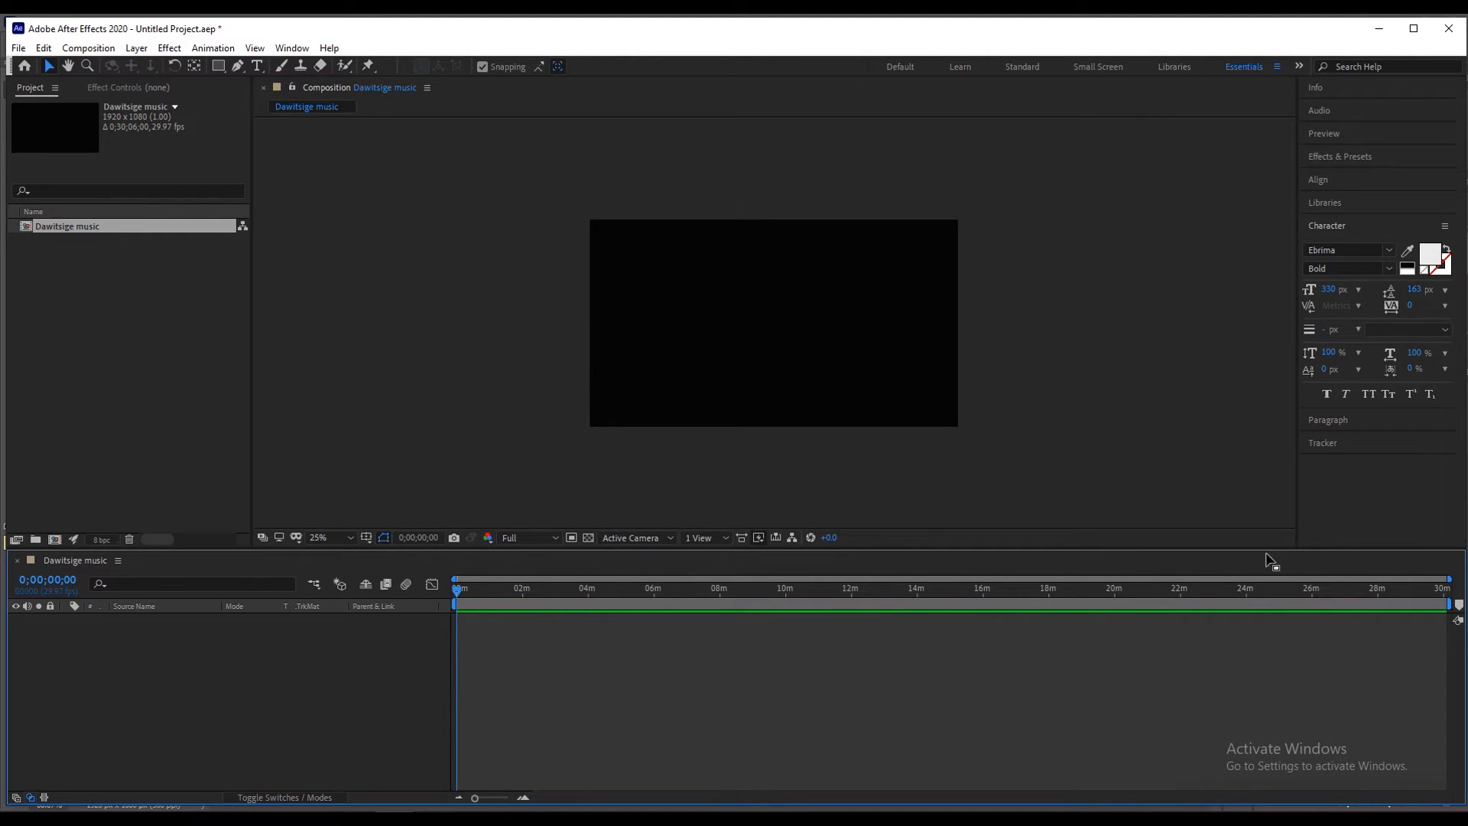
{"action": "left_click_drag", "start_coordinate": [1273, 595], "coordinate": [1283, 594]}
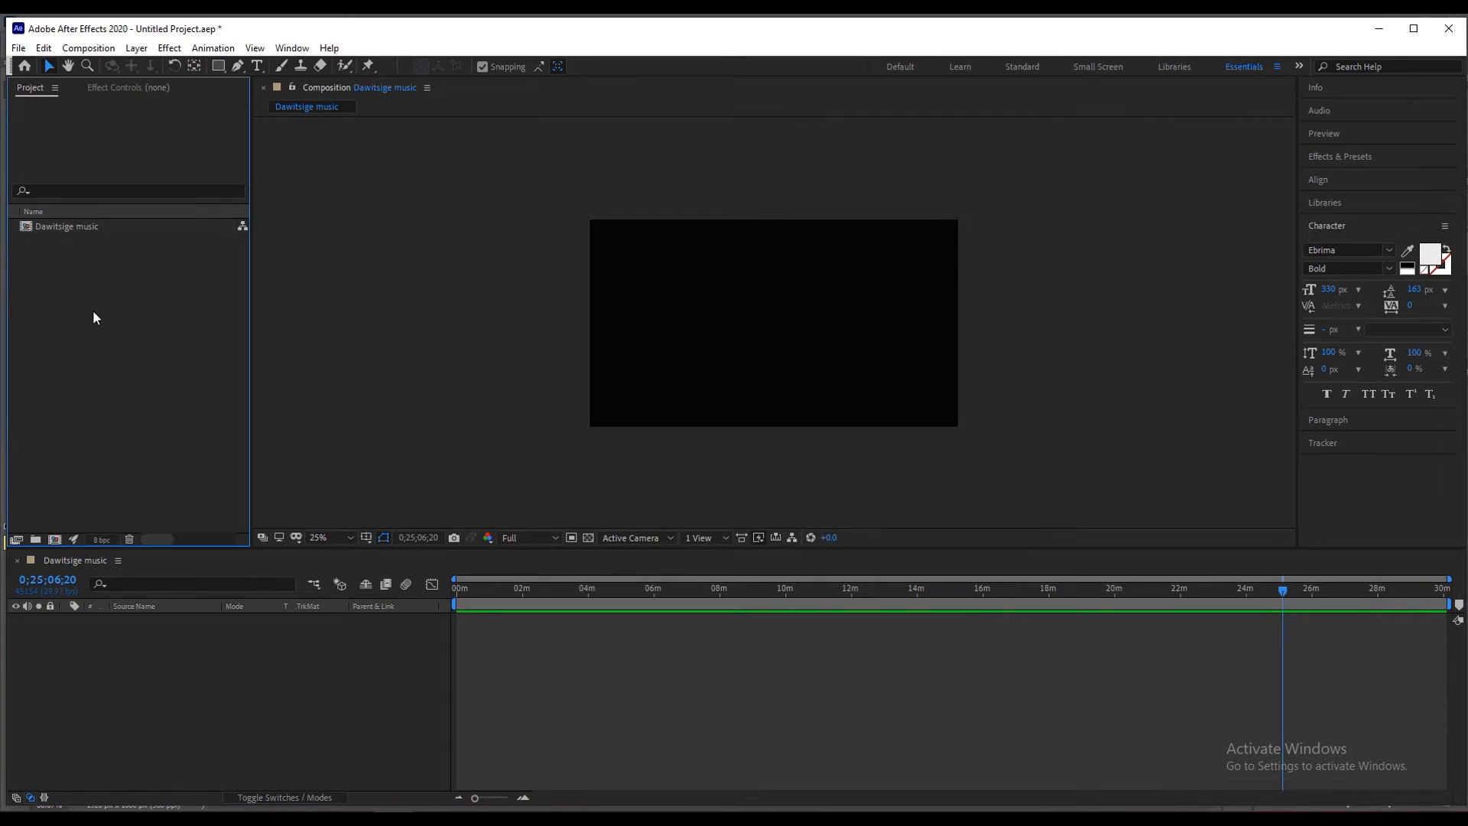
Import the "Dawit tsige" PSD as a composition that retains layer sizes.
{"action": "double_click", "coordinate": [94, 310]}
{"action": "left_click", "coordinate": [184, 201]}
{"action": "left_click", "coordinate": [340, 471]}
{"action": "left_click", "coordinate": [298, 499]}
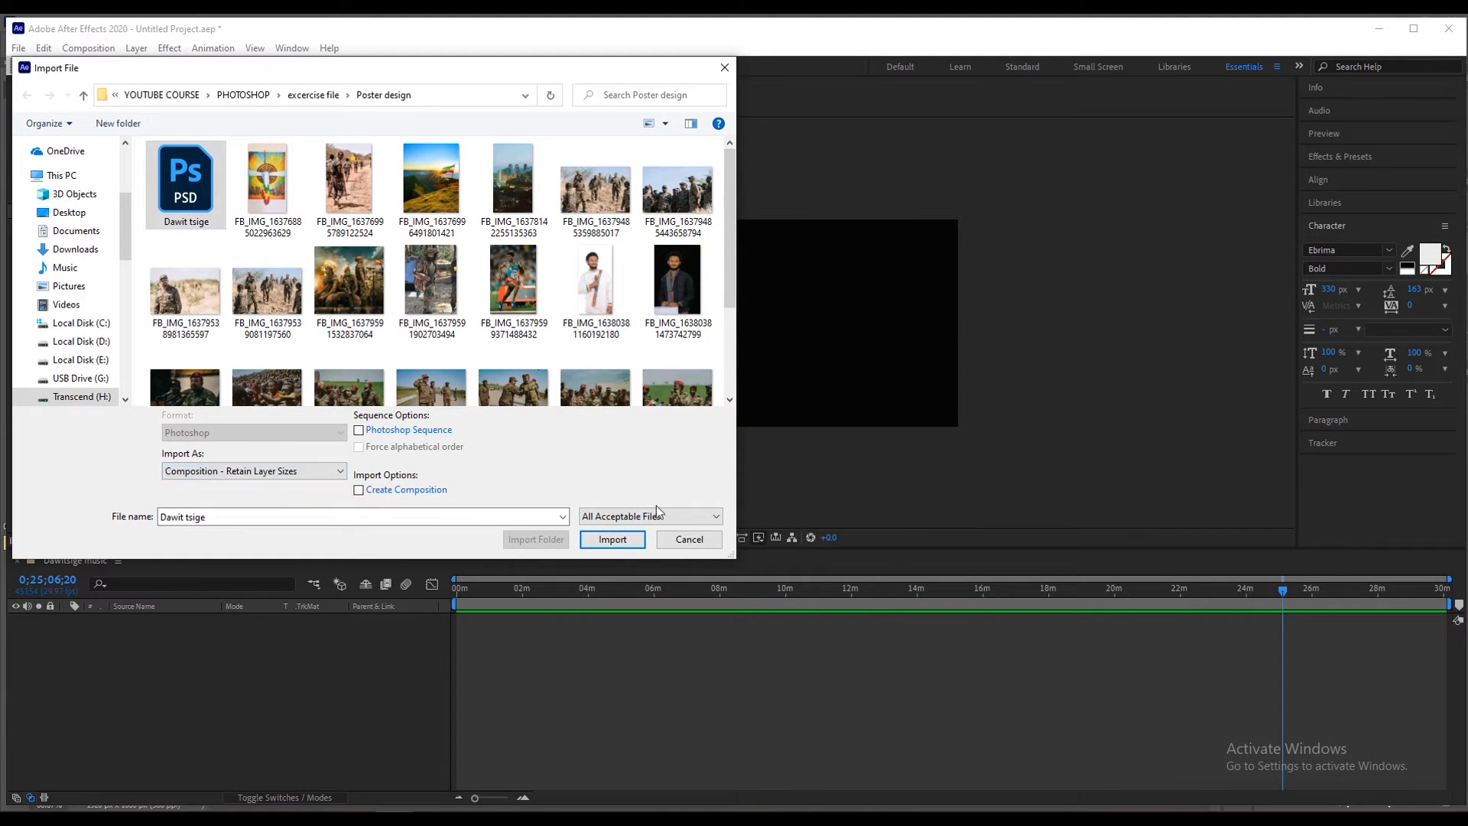
{"action": "left_click", "coordinate": [610, 540]}
{"action": "left_click", "coordinate": [763, 514]}
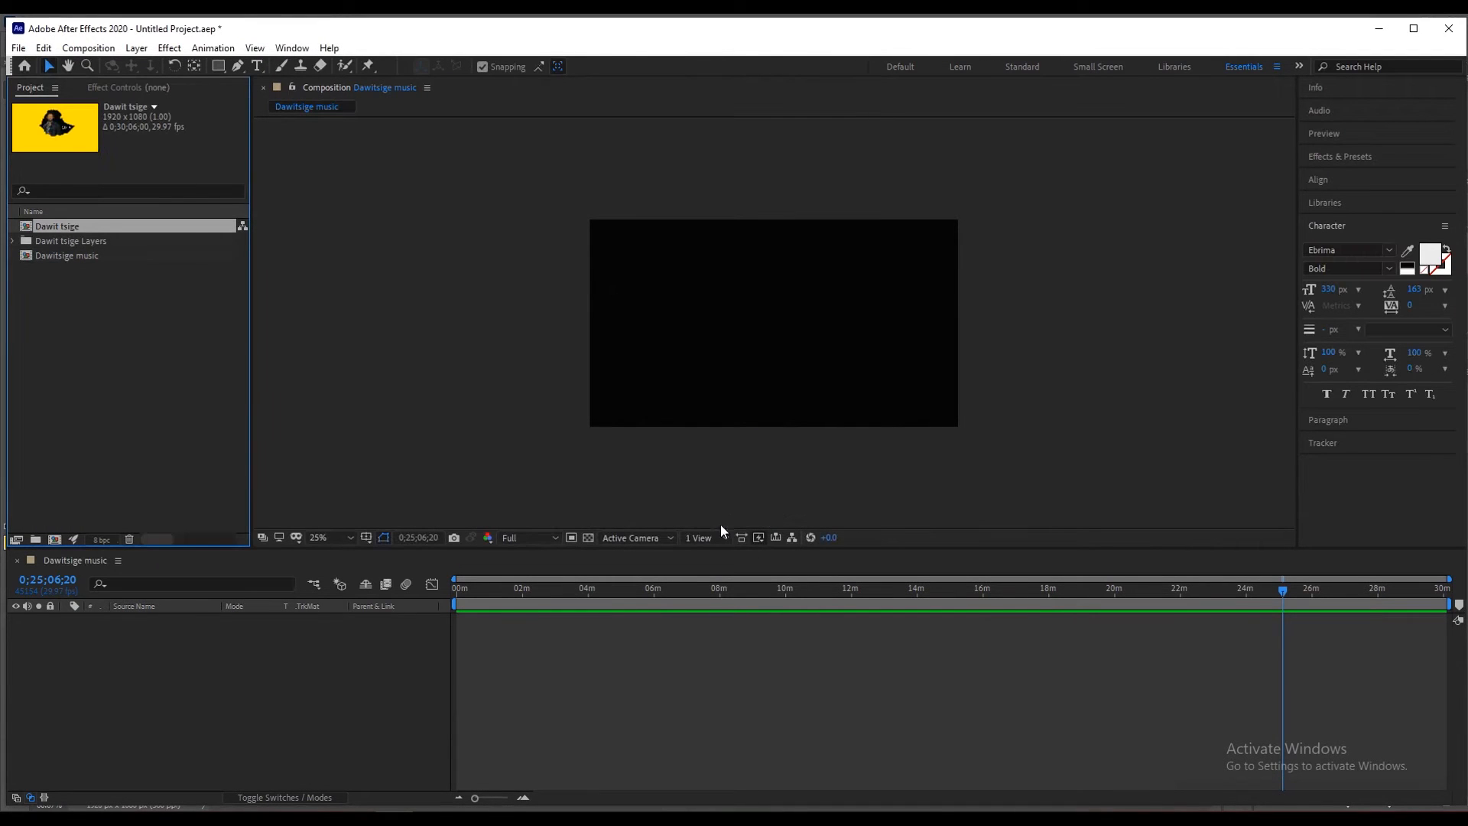
Add the imported Dawit tsige composition as a layer in the Dawitsige music timeline and scrub through it.
{"action": "left_click_drag", "start_coordinate": [560, 589], "coordinate": [662, 589]}
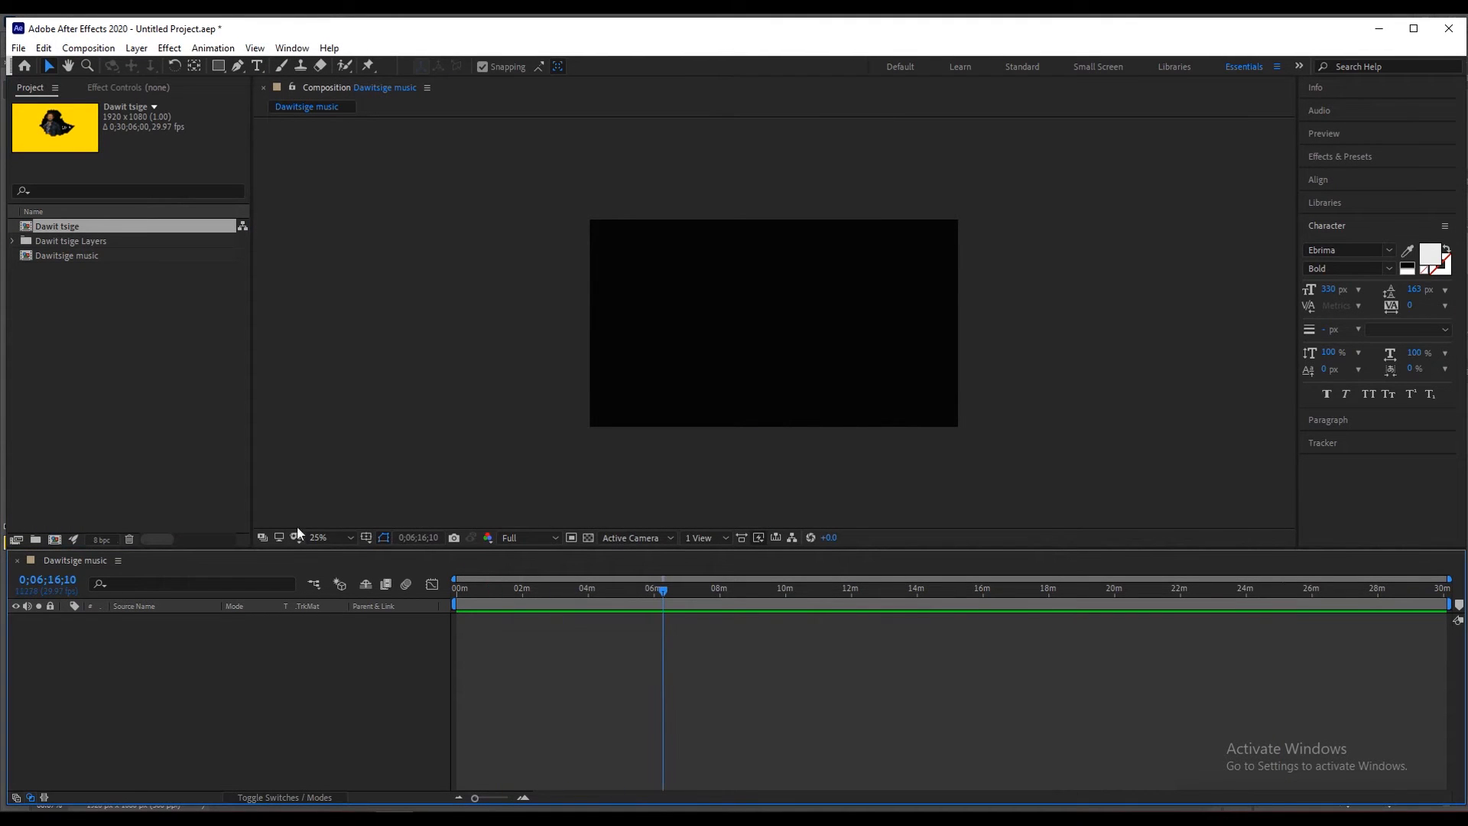
{"action": "left_click", "coordinate": [77, 256]}
{"action": "left_click", "coordinate": [73, 227]}
{"action": "left_click_drag", "start_coordinate": [88, 229], "coordinate": [210, 717]}
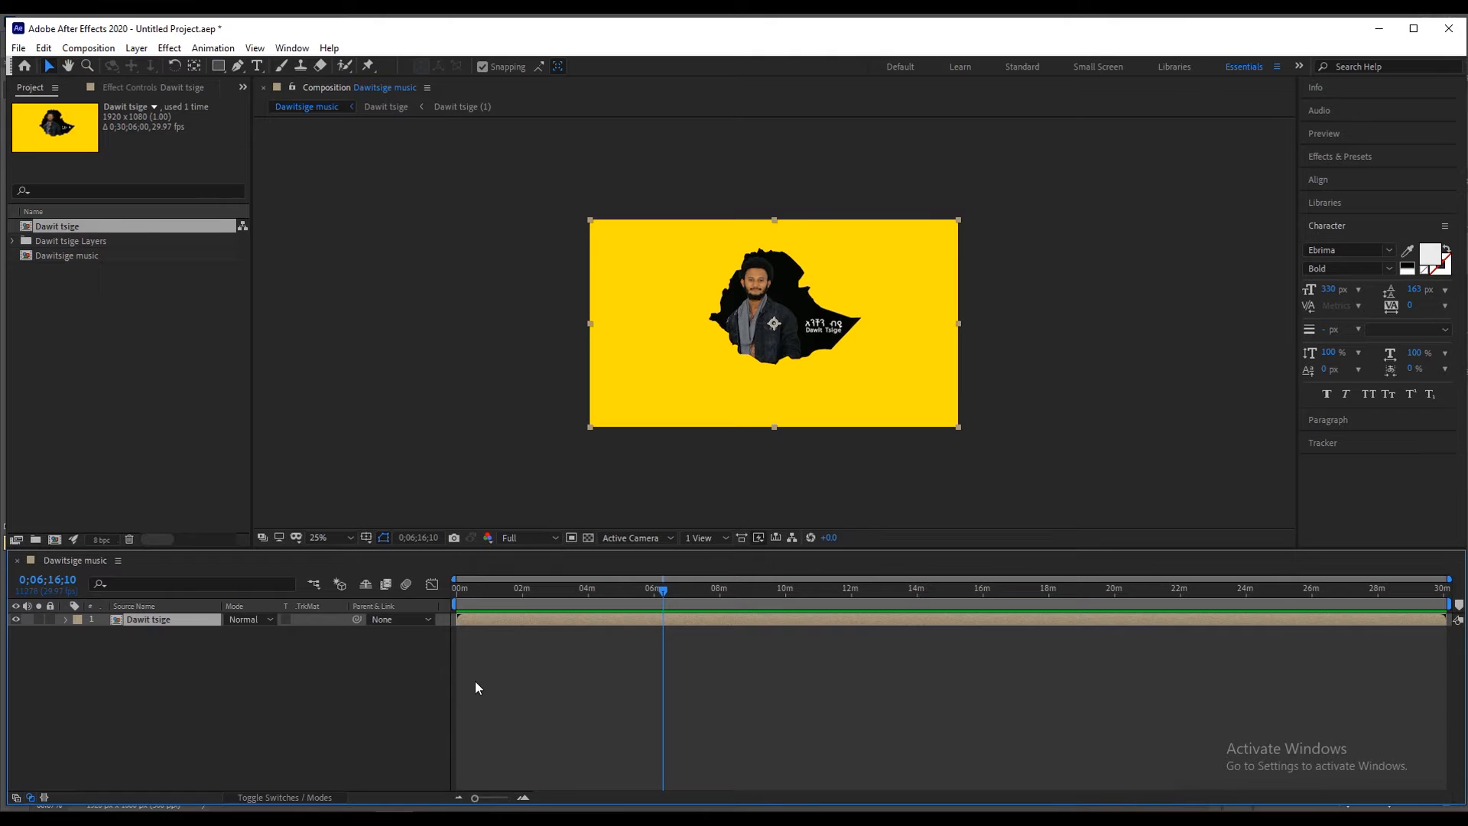
{"action": "left_click_drag", "start_coordinate": [479, 591], "coordinate": [625, 652]}
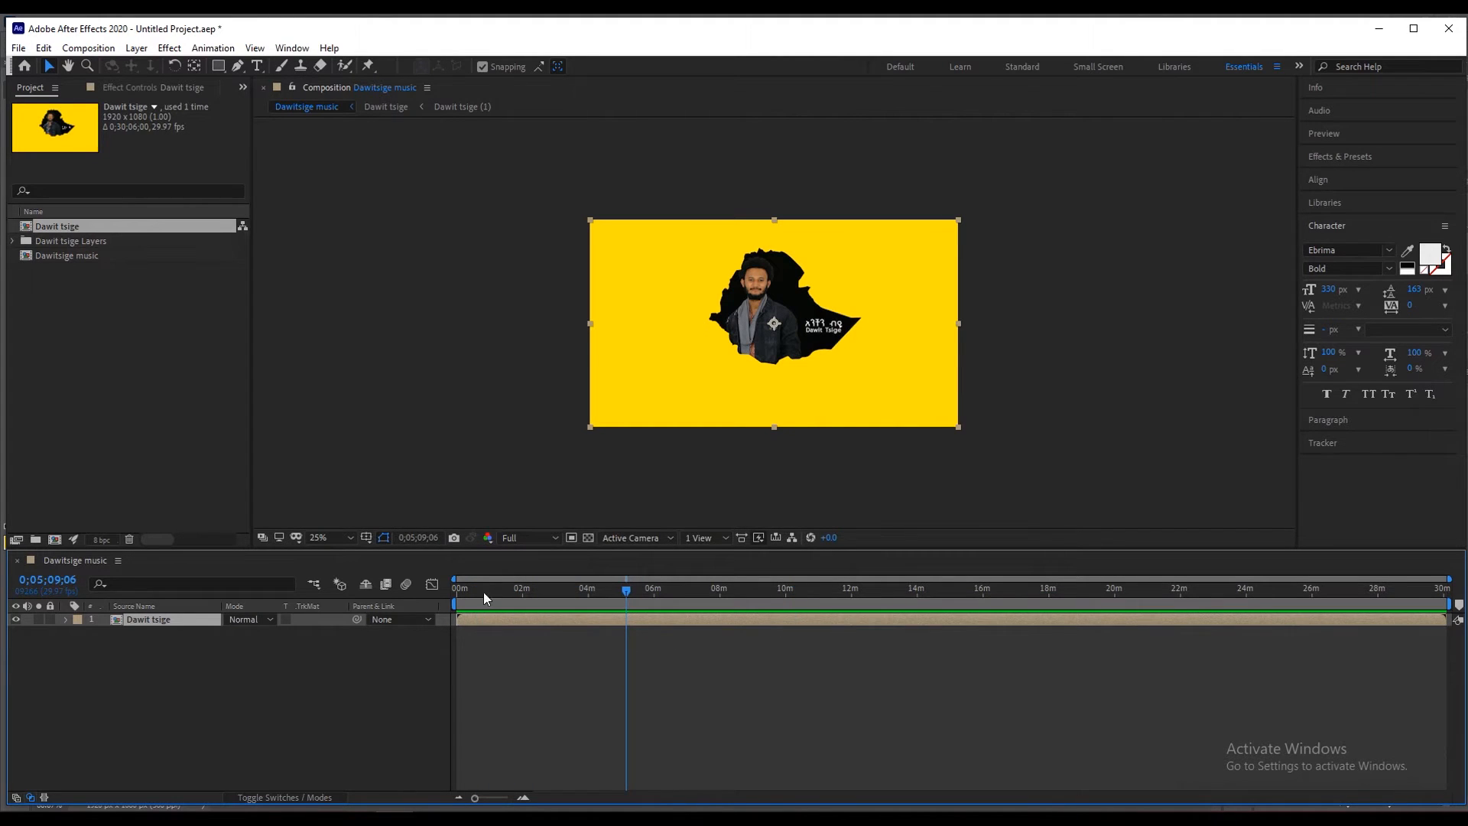
Open the nested Dawit tsige composition to look over its layers, and return to the Dawitsige music composition.
{"action": "double_click", "coordinate": [153, 621]}
{"action": "left_click", "coordinate": [587, 622]}
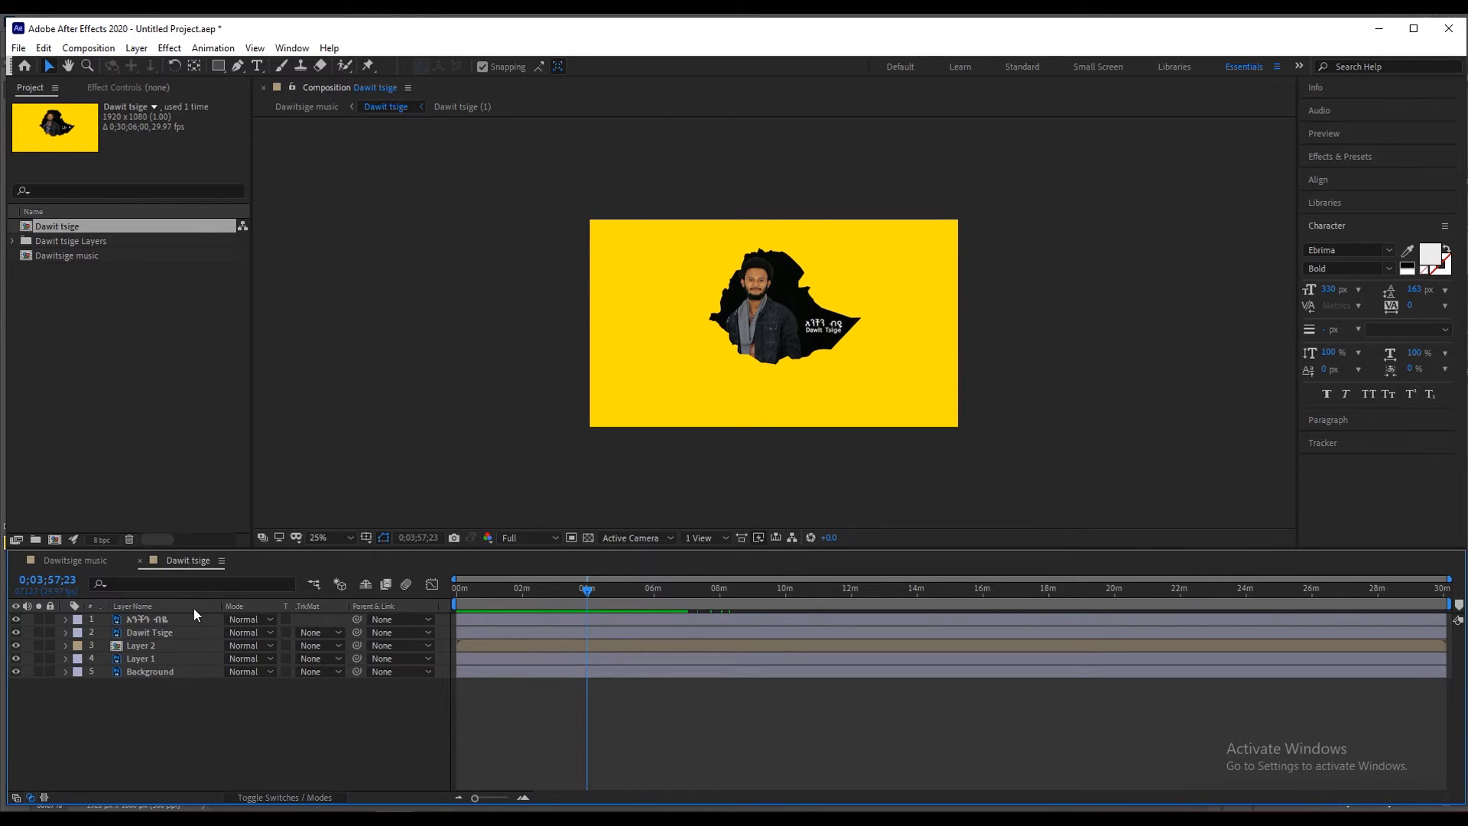
{"action": "left_click", "coordinate": [159, 619]}
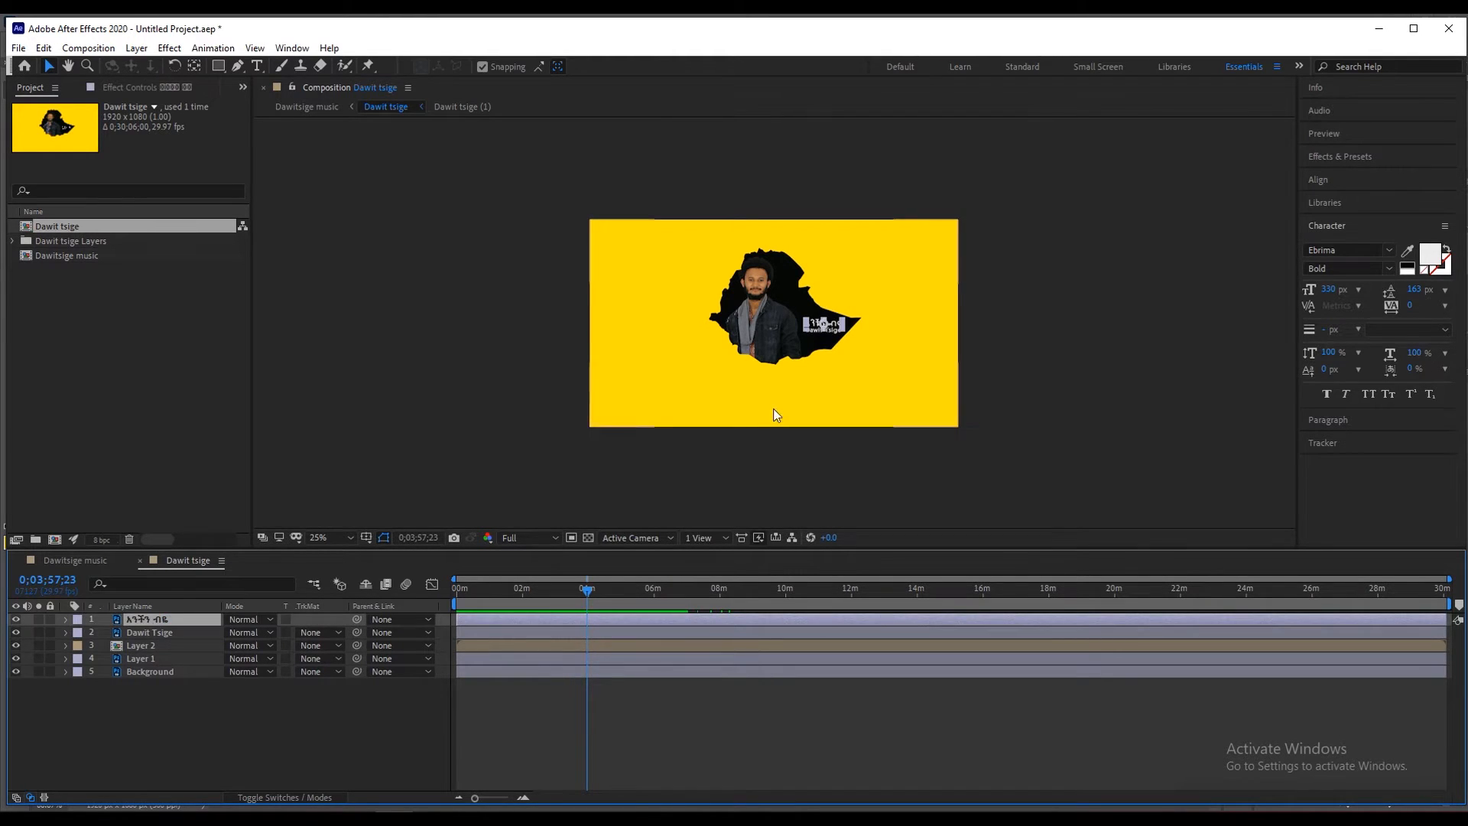
{"action": "left_click", "coordinate": [77, 559]}
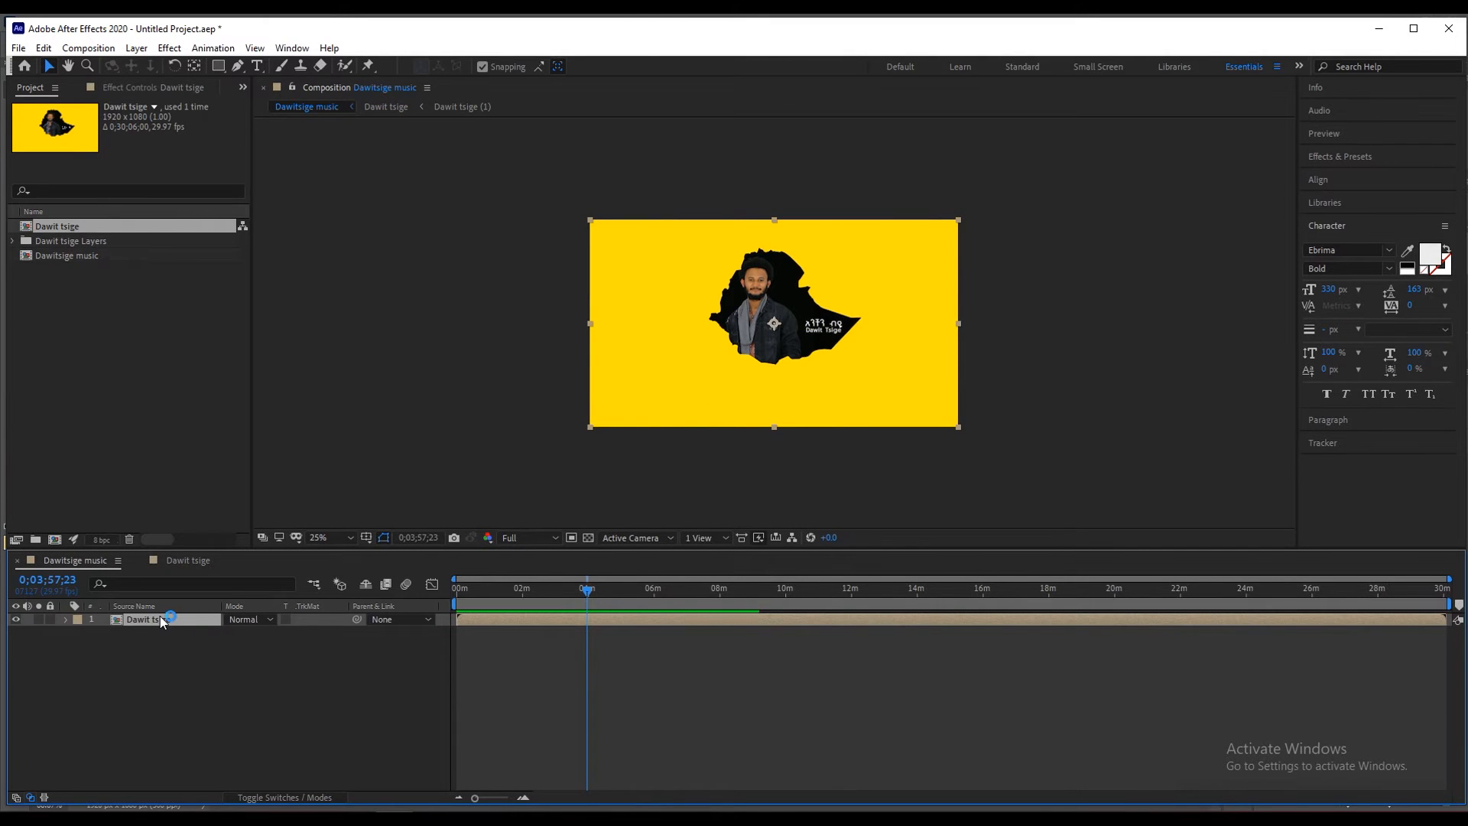
Nudge the Dawit tsige layer upward by eight large increments in the Dawitsige music composition.
{"action": "key", "text": "shift+Up"}
{"action": "key", "text": "shift+Up"}
{"action": "key", "text": "shift+Up"}
{"action": "key", "text": "shift+Up"}
{"action": "key", "text": "shift+Up"}
{"action": "key", "text": "shift+Up"}
{"action": "key", "text": "shift+Up"}
{"action": "key", "text": "shift+Up"}
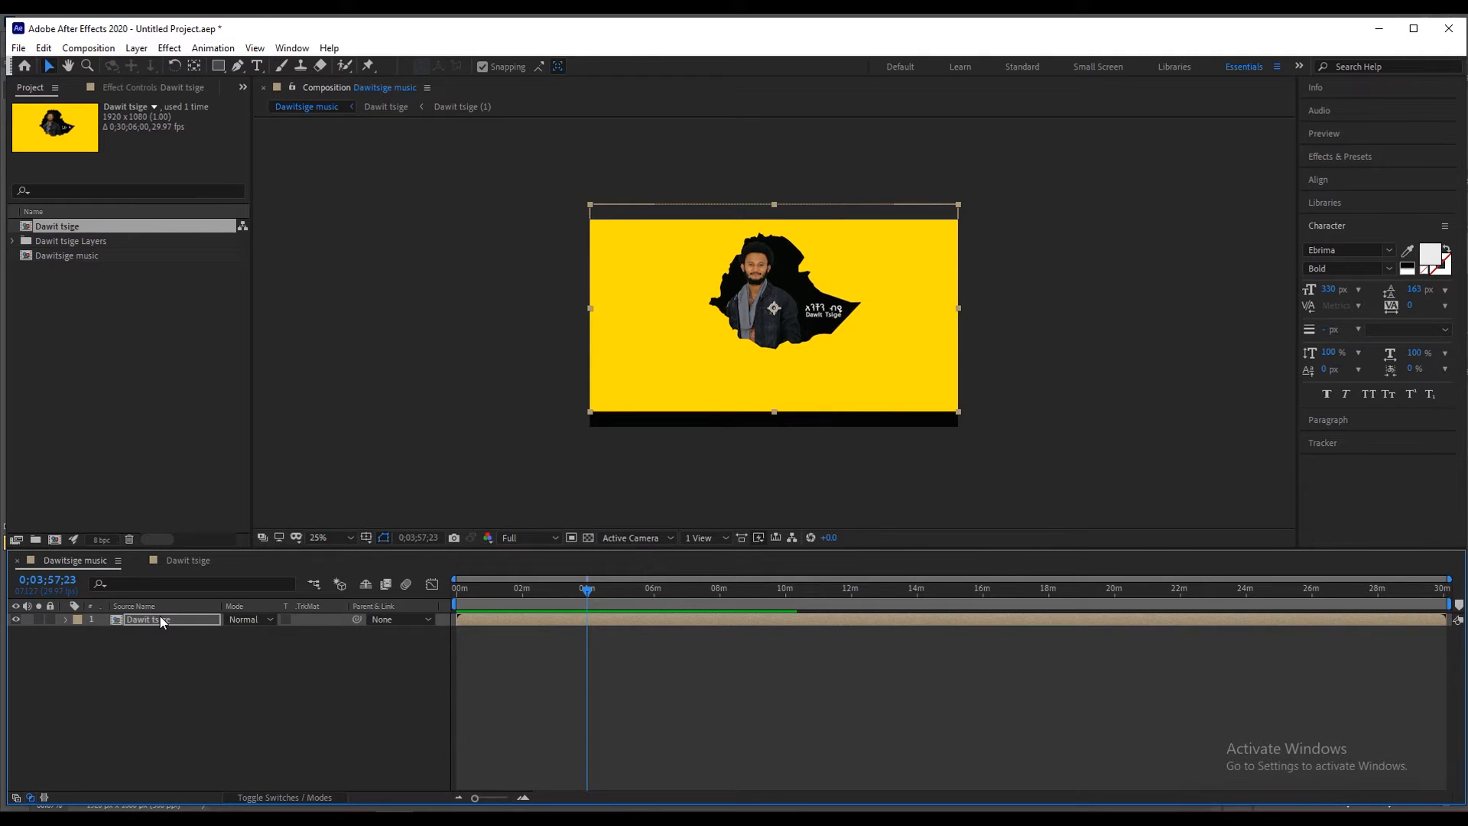
Cut the Background layer out of the Dawit tsige composition and paste it into the Dawitsige music composition.
{"action": "double_click", "coordinate": [159, 620]}
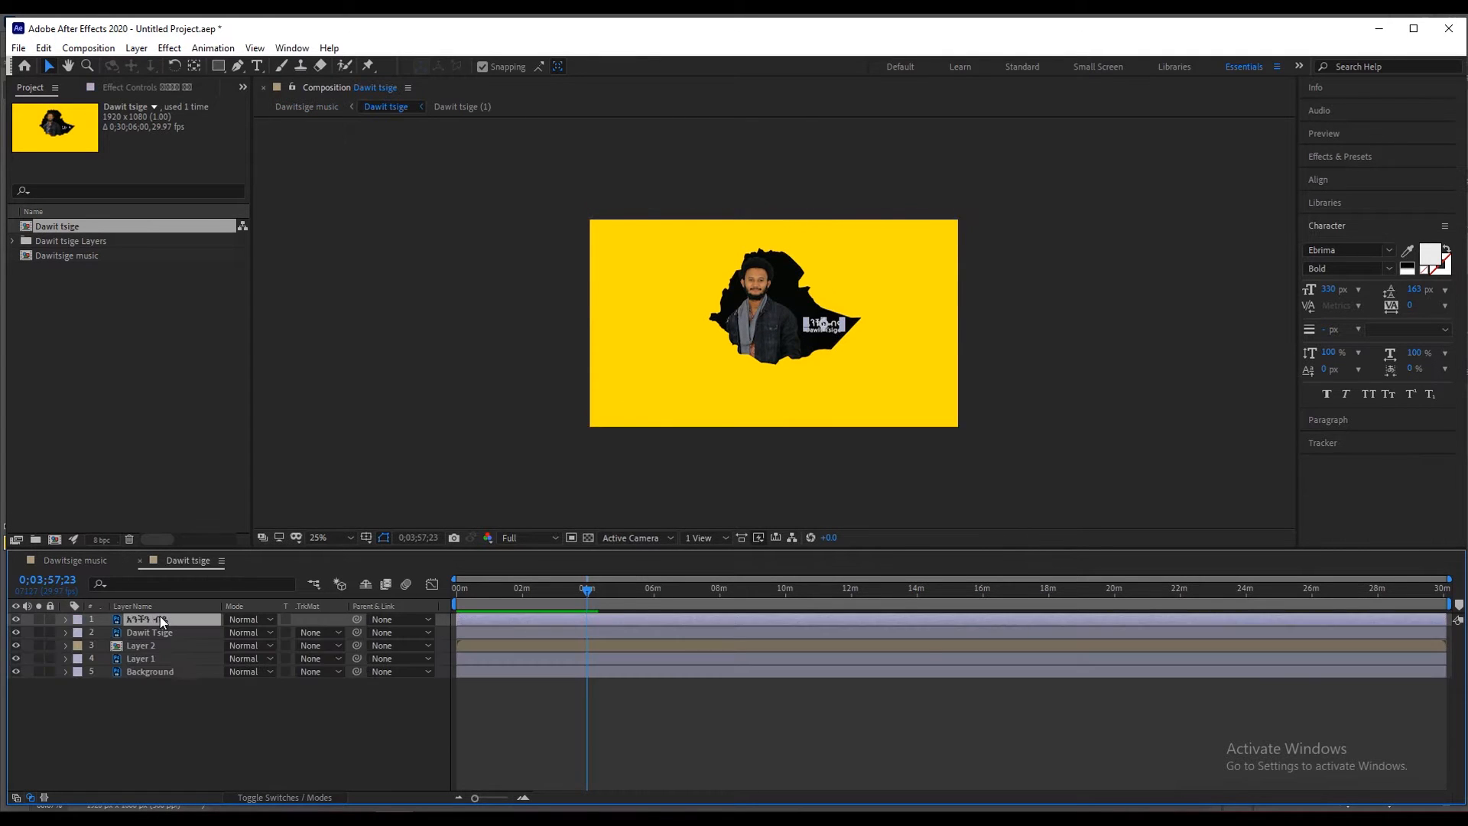
{"action": "left_click", "coordinate": [159, 673]}
{"action": "key", "text": "ctrl+c"}
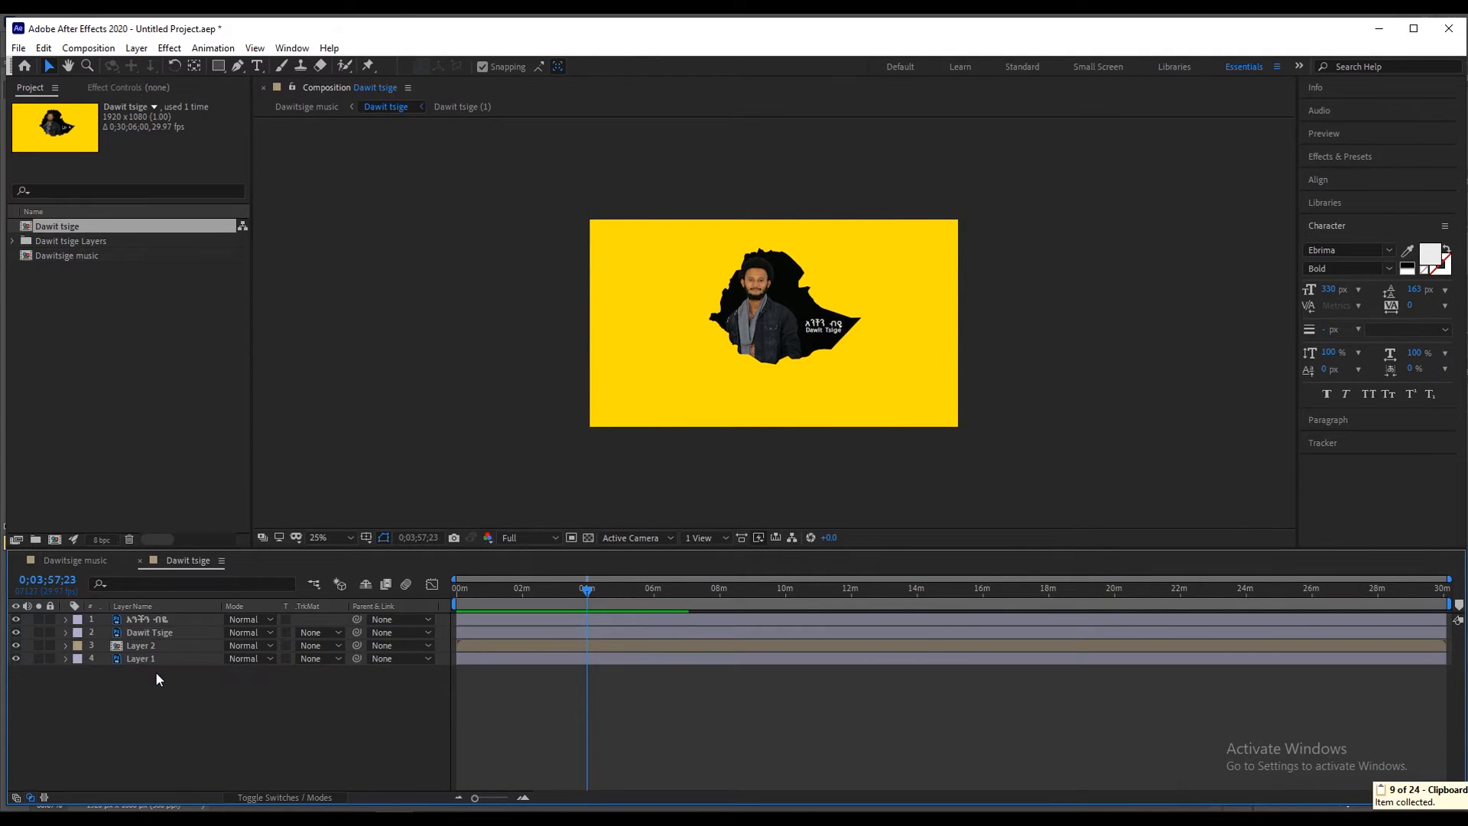
{"action": "left_click", "coordinate": [68, 559]}
Cut Layer 1 out of the Dawit tsige composition and paste it beneath the Dawit tsige layer in Dawitsige music.
{"action": "left_click", "coordinate": [117, 662]}
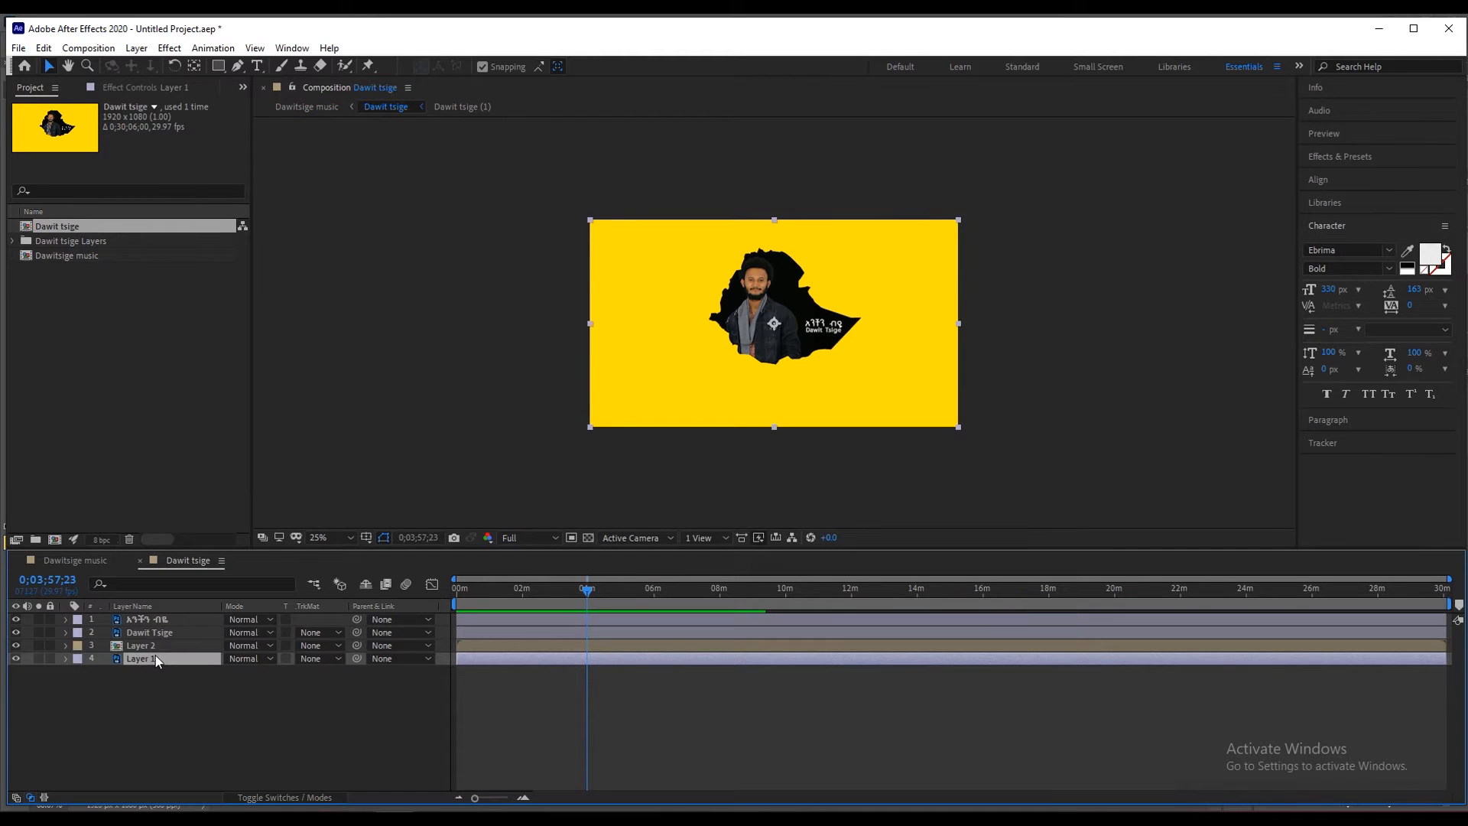
{"action": "key", "text": "ctrl+x"}
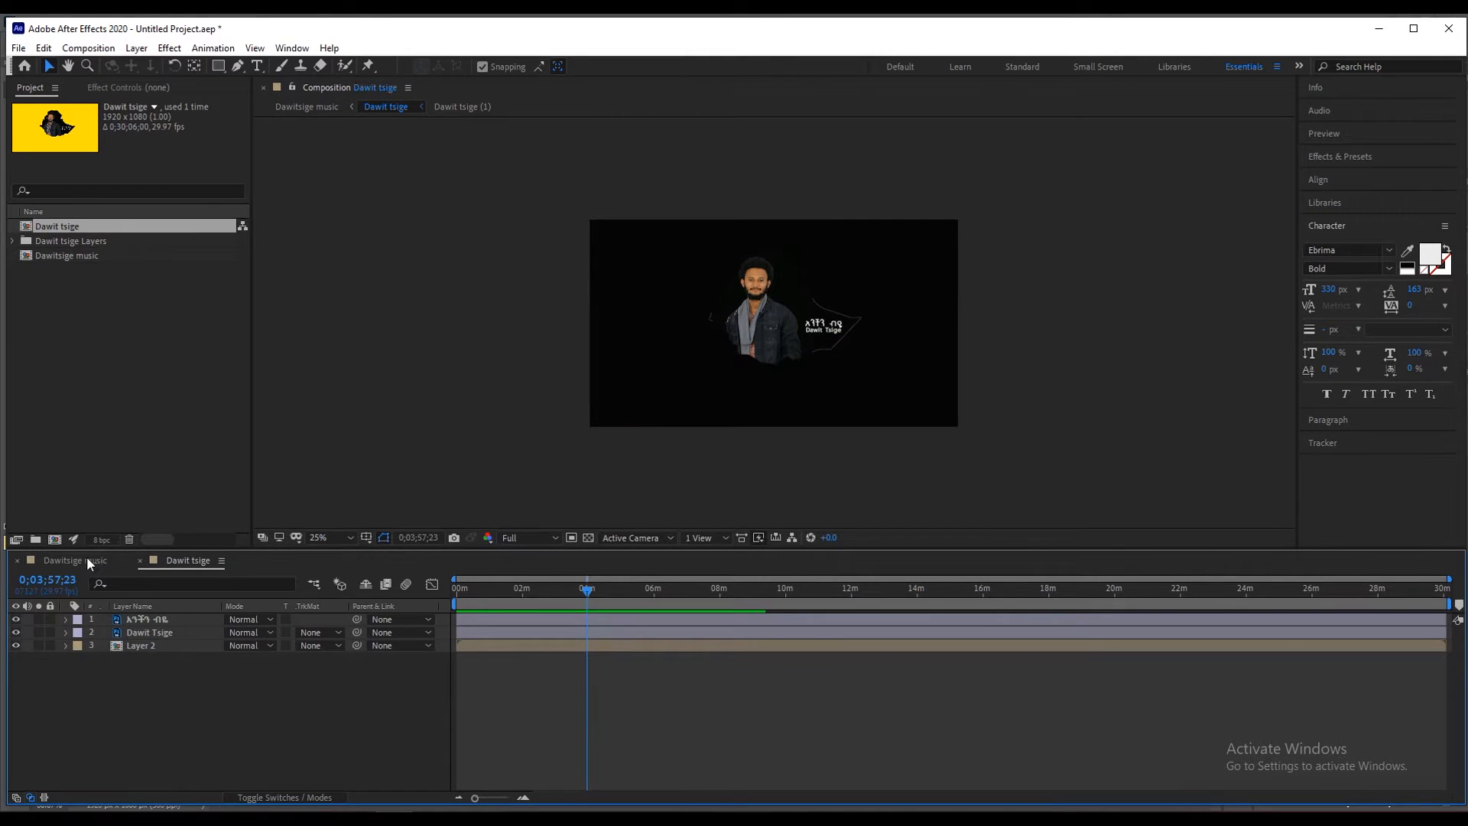
{"action": "left_click", "coordinate": [86, 556]}
{"action": "key", "text": "ctrl+v"}
{"action": "key", "text": "ctrl+v"}
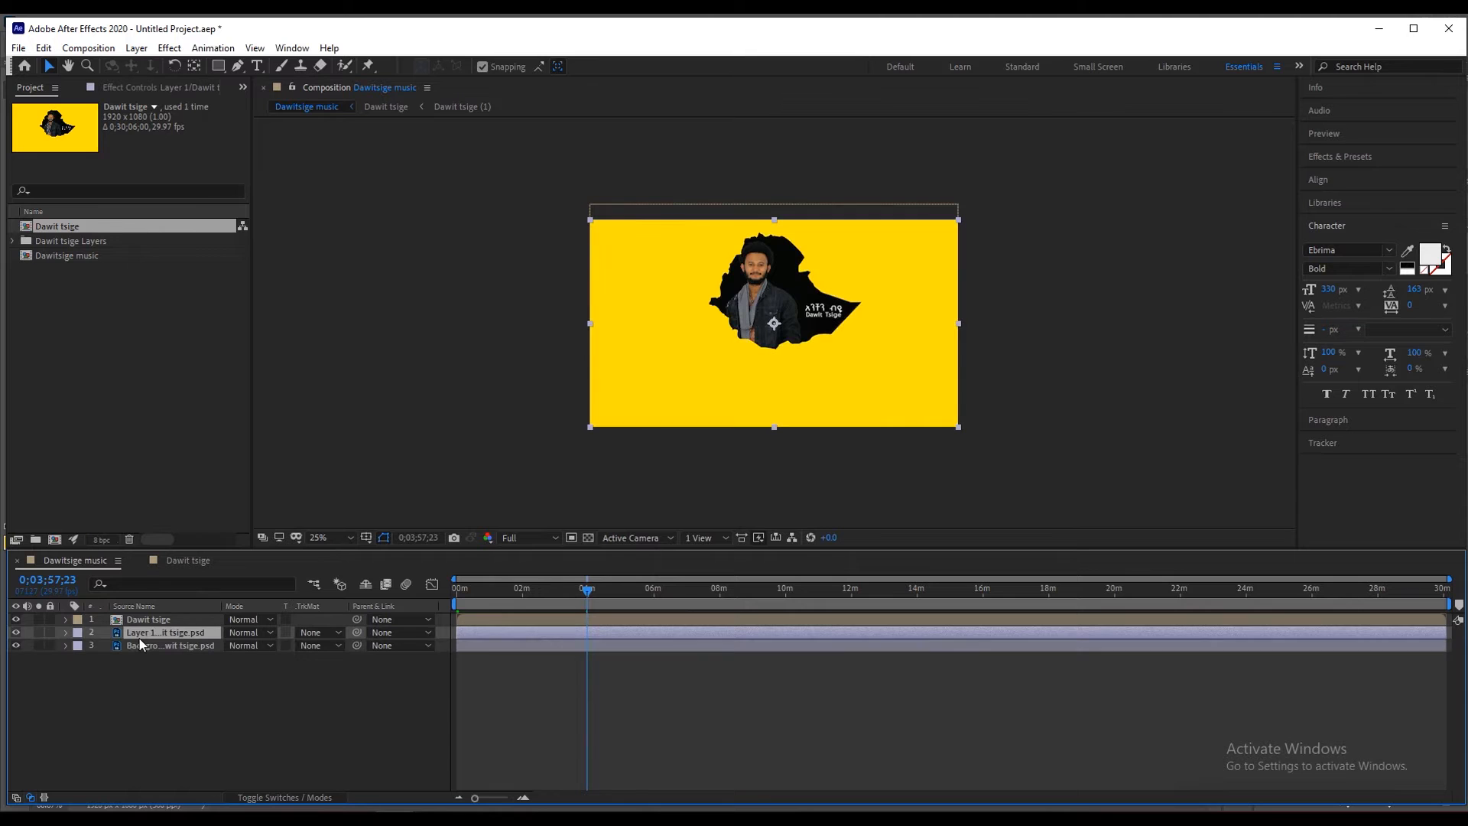
Delete the pasted Background layer from Dawitsige music, select Layer 1 and scrub back to an earlier time.
{"action": "left_click", "coordinate": [133, 645]}
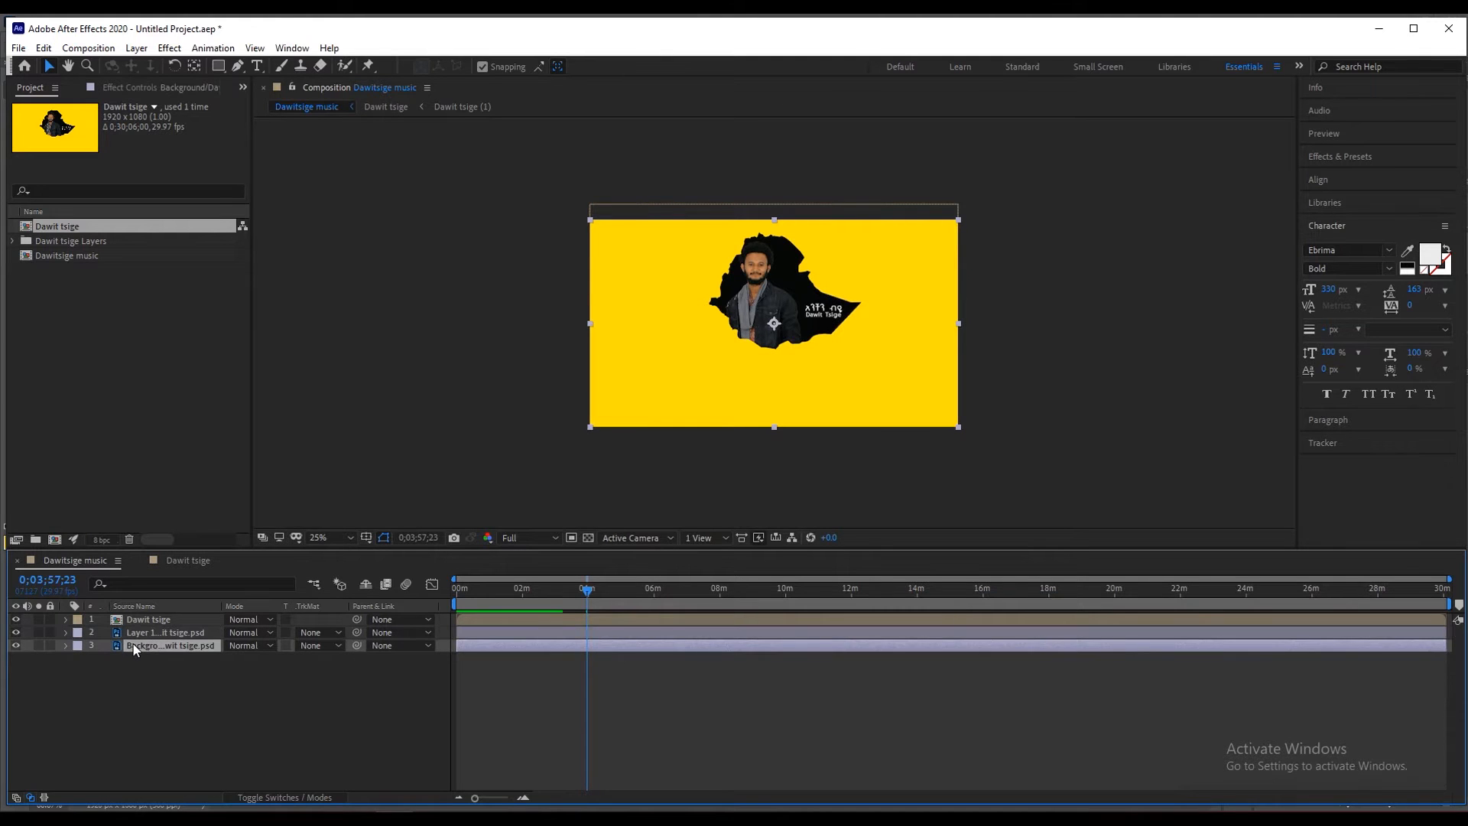
{"action": "key", "text": "Delete"}
{"action": "left_click", "coordinate": [153, 632]}
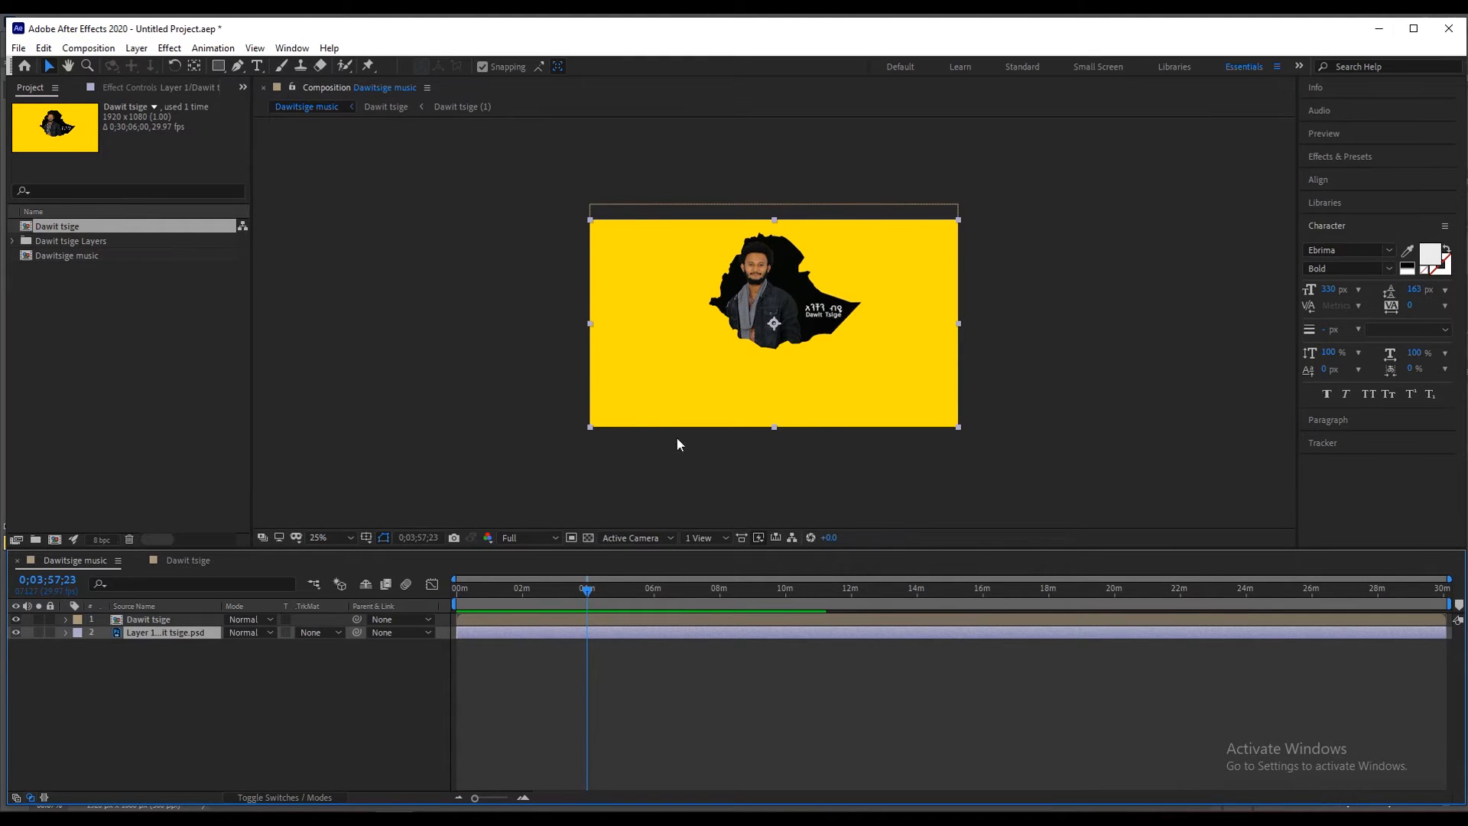
{"action": "mouse_move", "coordinate": [524, 595]}
{"action": "left_mouse_down"}
{"action": "mouse_move", "coordinate": [445, 612]}
{"action": "mouse_move", "coordinate": [633, 608]}
{"action": "mouse_move", "coordinate": [466, 613]}
{"action": "mouse_move", "coordinate": [526, 616]}
{"action": "mouse_move", "coordinate": [508, 617]}
{"action": "left_mouse_up"}
Create a 1920 x 1080, 29.97 fps composition named "animated text" with a duration of 0;00;26;00.
{"action": "right_click", "coordinate": [52, 299]}
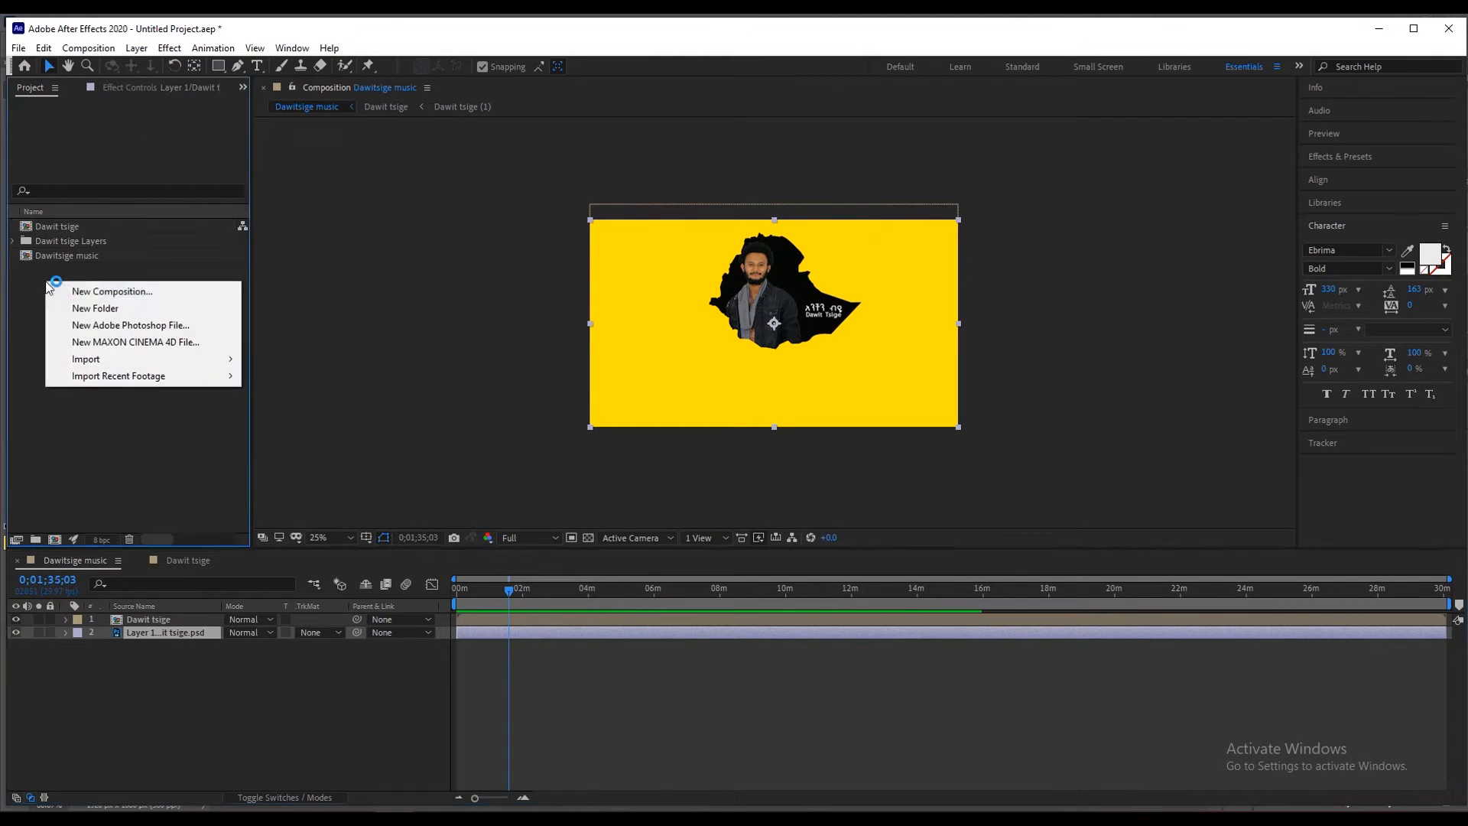
{"action": "left_click", "coordinate": [103, 296]}
{"action": "type", "text": "animated text"}
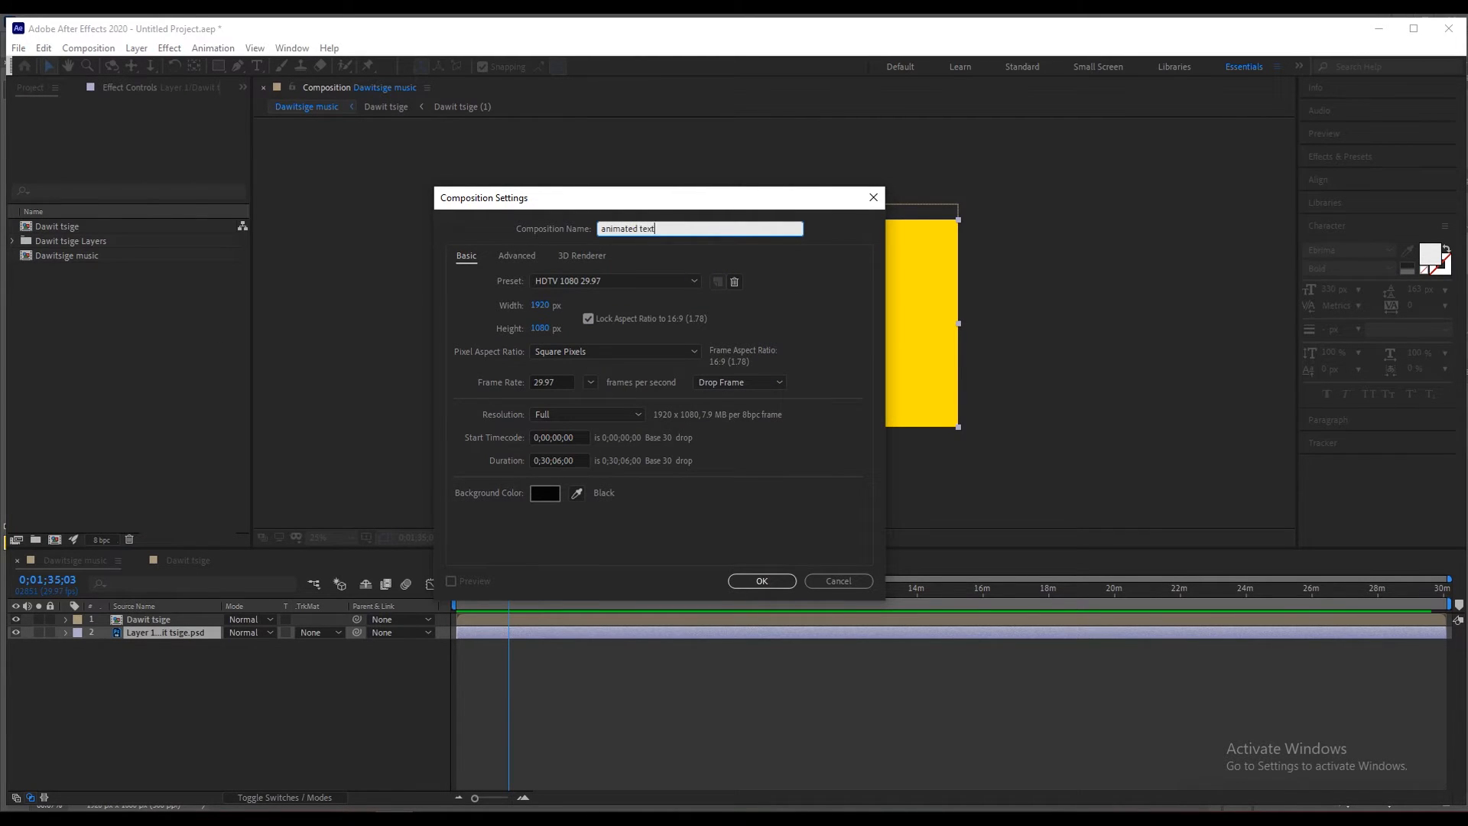
{"action": "left_click", "coordinate": [546, 461]}
{"action": "key", "text": "BackSpace"}
{"action": "type", "text": "0"}
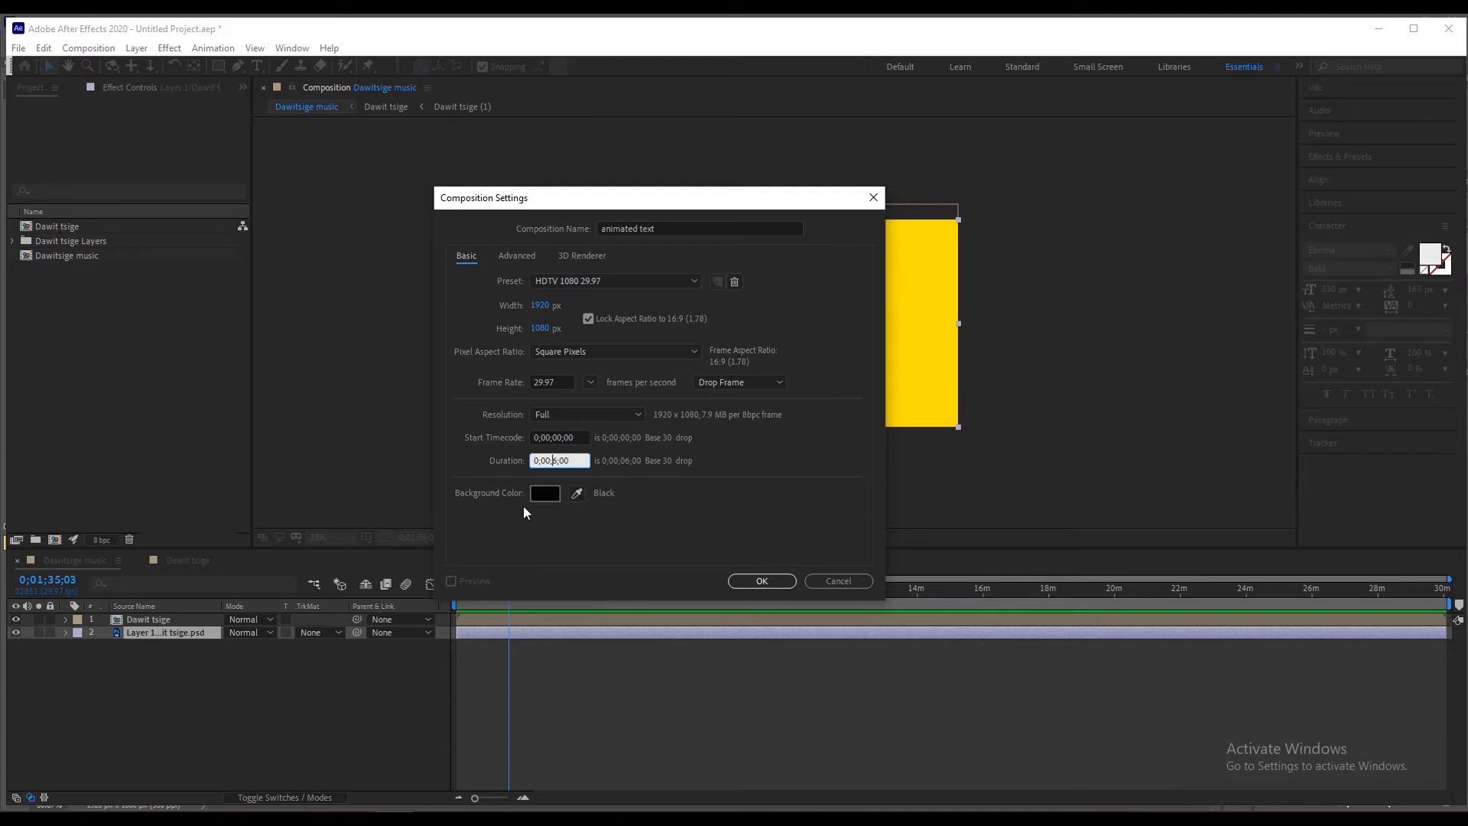
{"action": "left_click", "coordinate": [556, 460]}
{"action": "type", "text": "2"}
{"action": "left_click", "coordinate": [760, 583]}
{"action": "left_click_drag", "start_coordinate": [512, 586], "coordinate": [624, 591]}
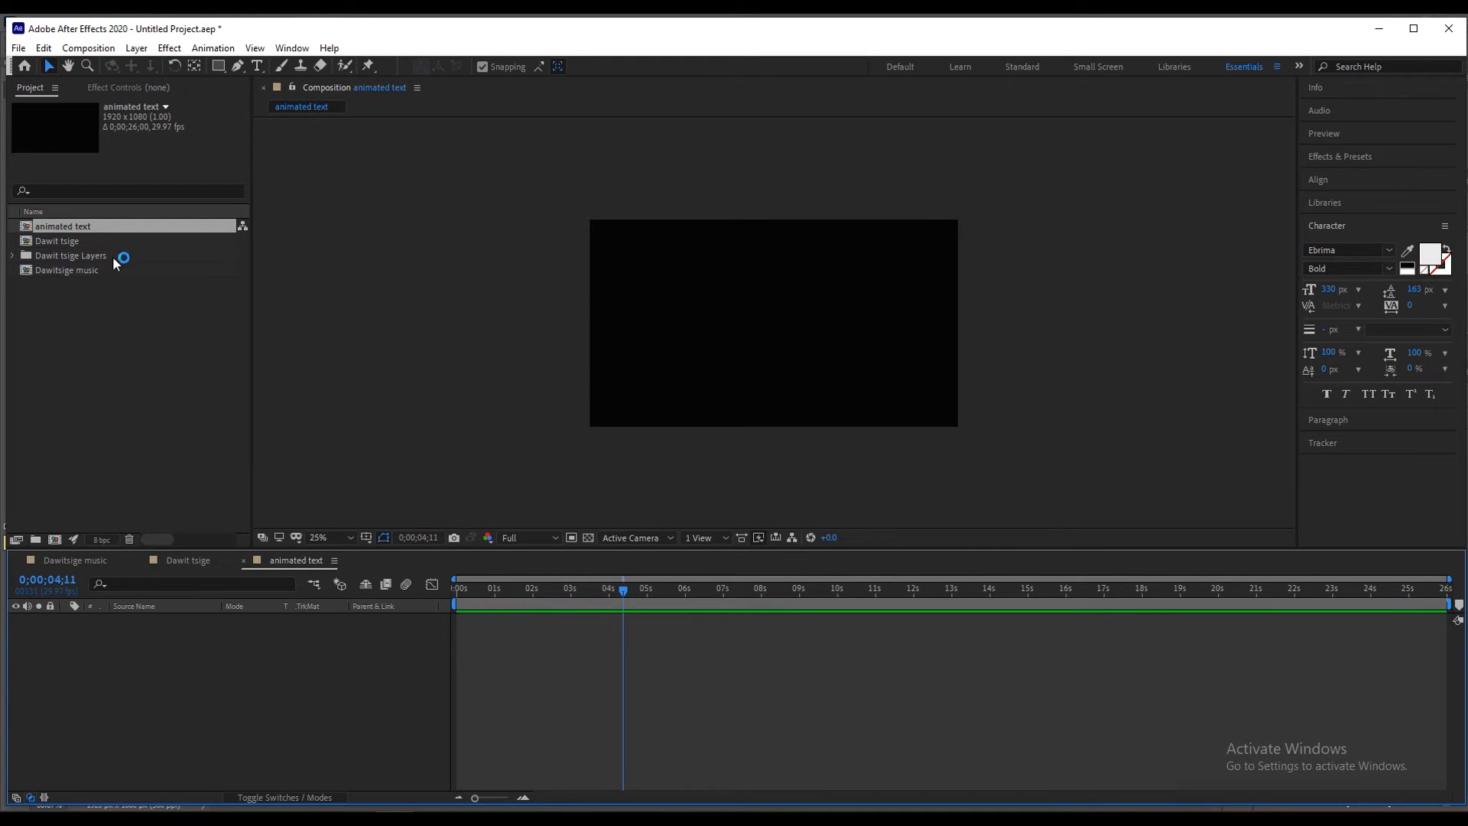
Start a text layer in the animated text composition and switch to Word to copy the lyric line "ይብቃ ቀና በይ".
{"action": "left_click", "coordinate": [258, 70]}
{"action": "left_click", "coordinate": [719, 336]}
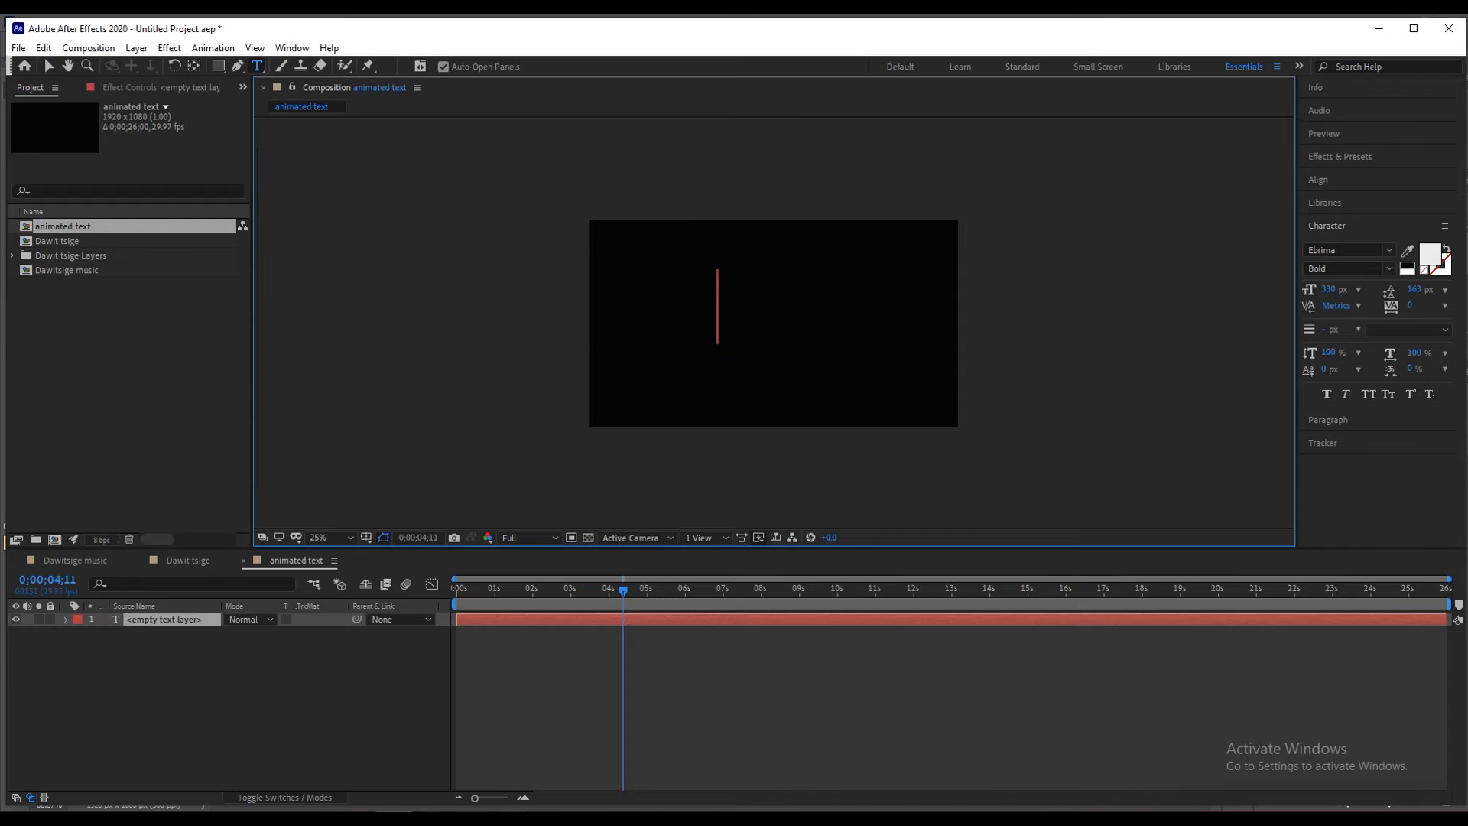
{"action": "key", "text": "alt+Tab"}
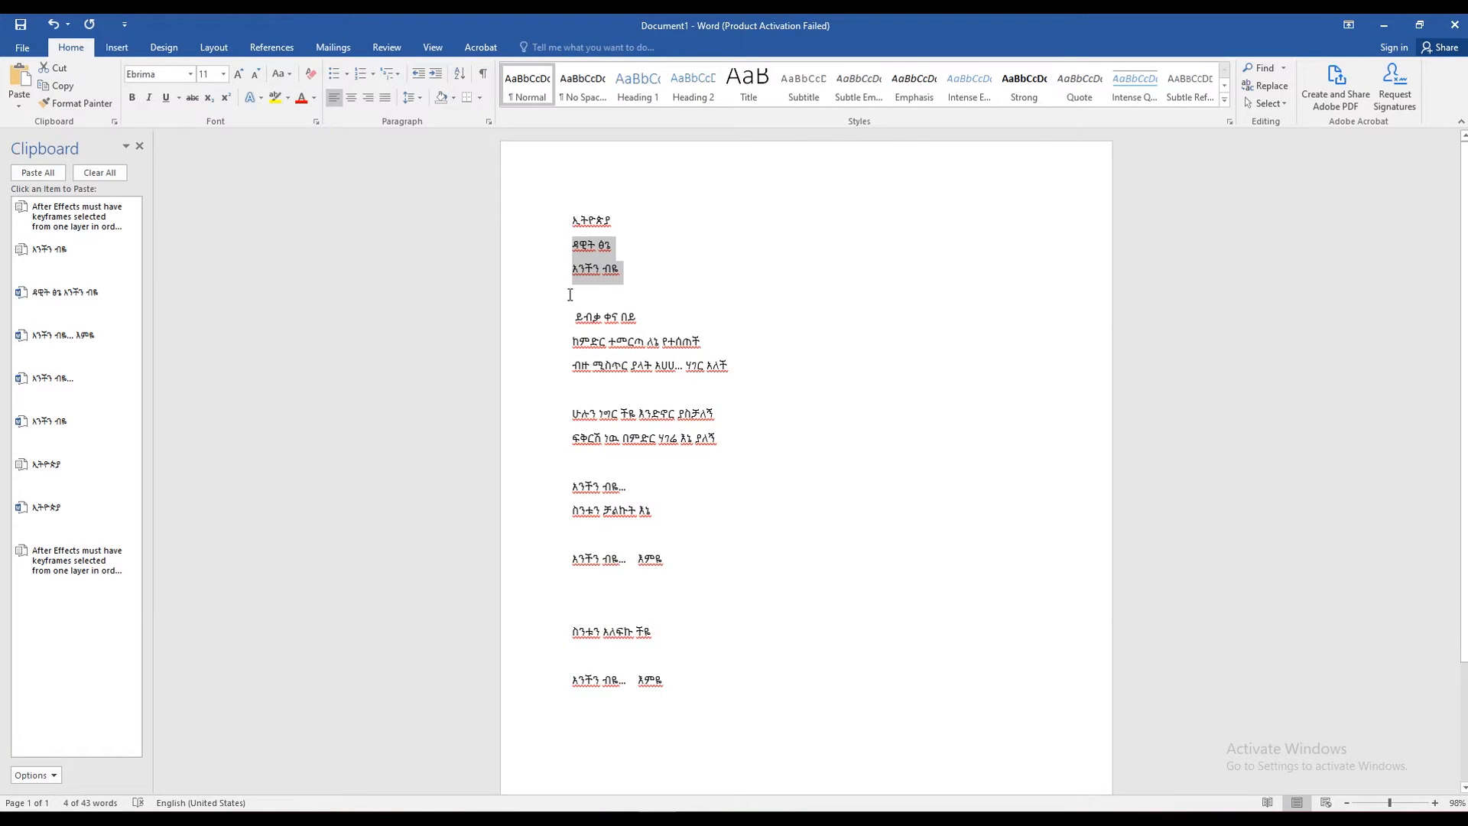
{"action": "left_click", "coordinate": [577, 317]}
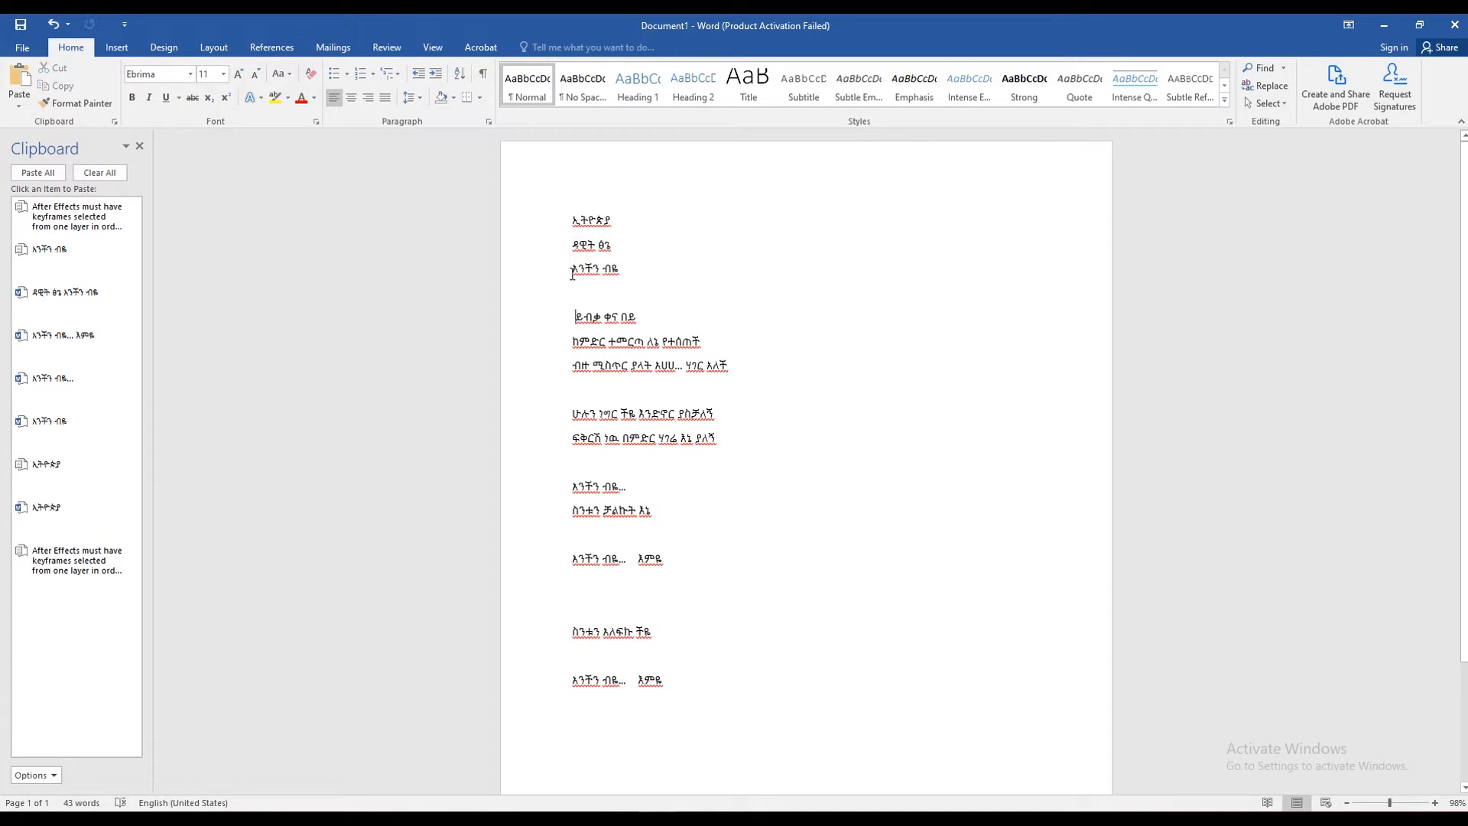
{"action": "left_click_drag", "start_coordinate": [577, 317], "coordinate": [650, 318]}
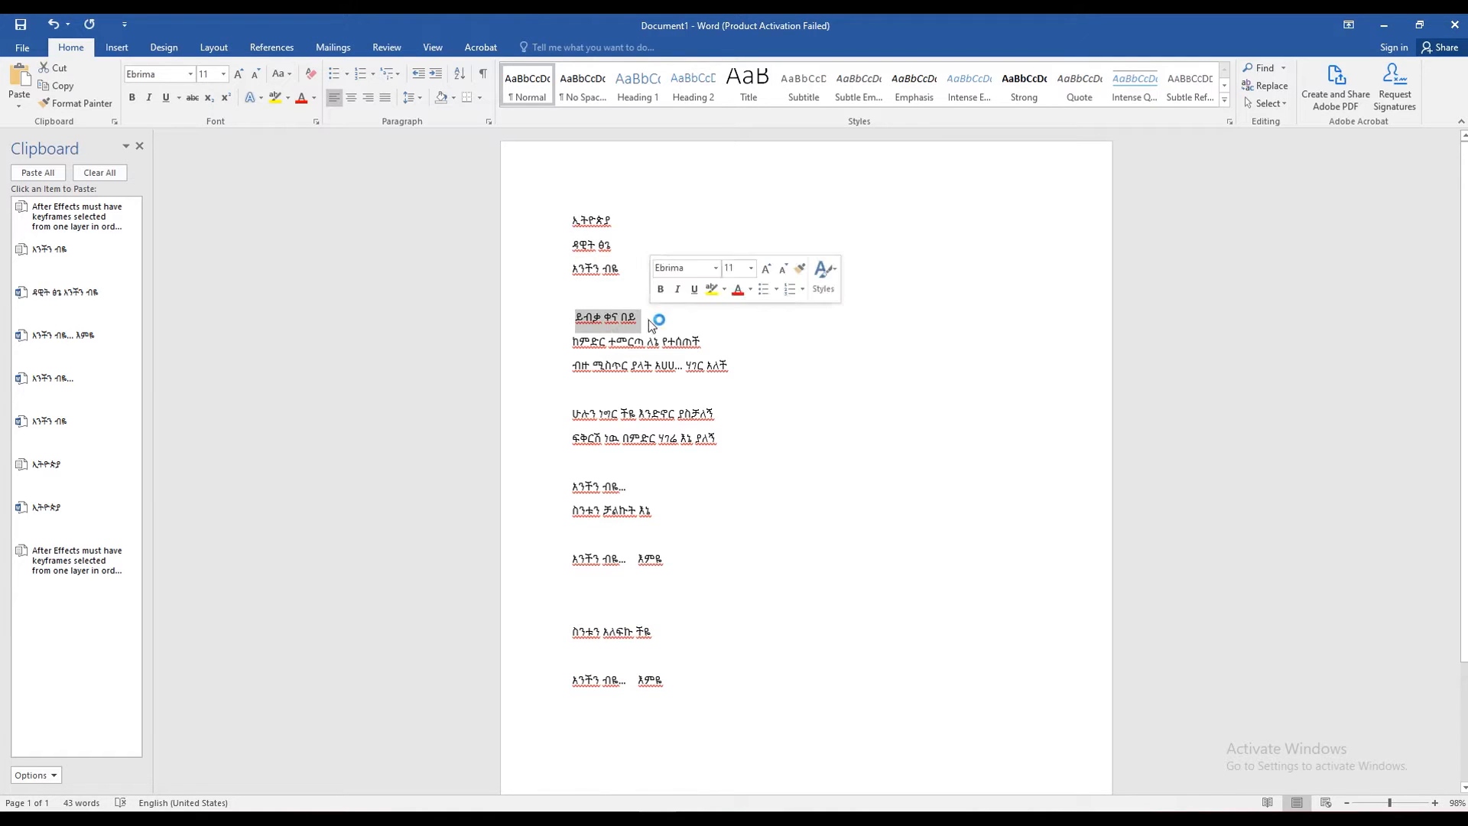
{"action": "key", "text": "ctrl+c"}
Switch back to After Effects, paste the lyric as text, and format it in Ethiopic Dire Dawa Regular at 92 px.
{"action": "key", "text": "alt+Tab"}
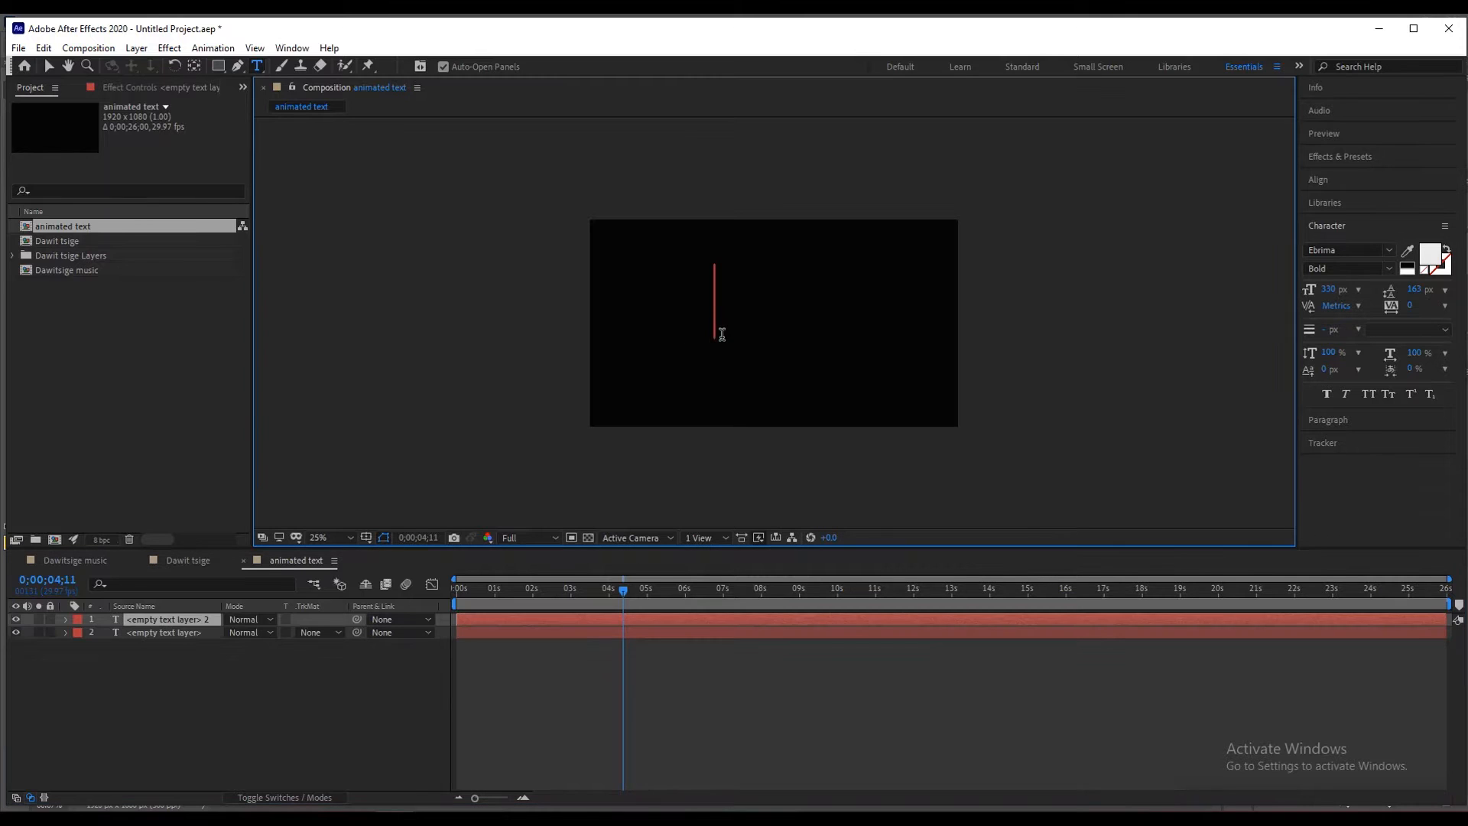
{"action": "key", "text": "ctrl+v"}
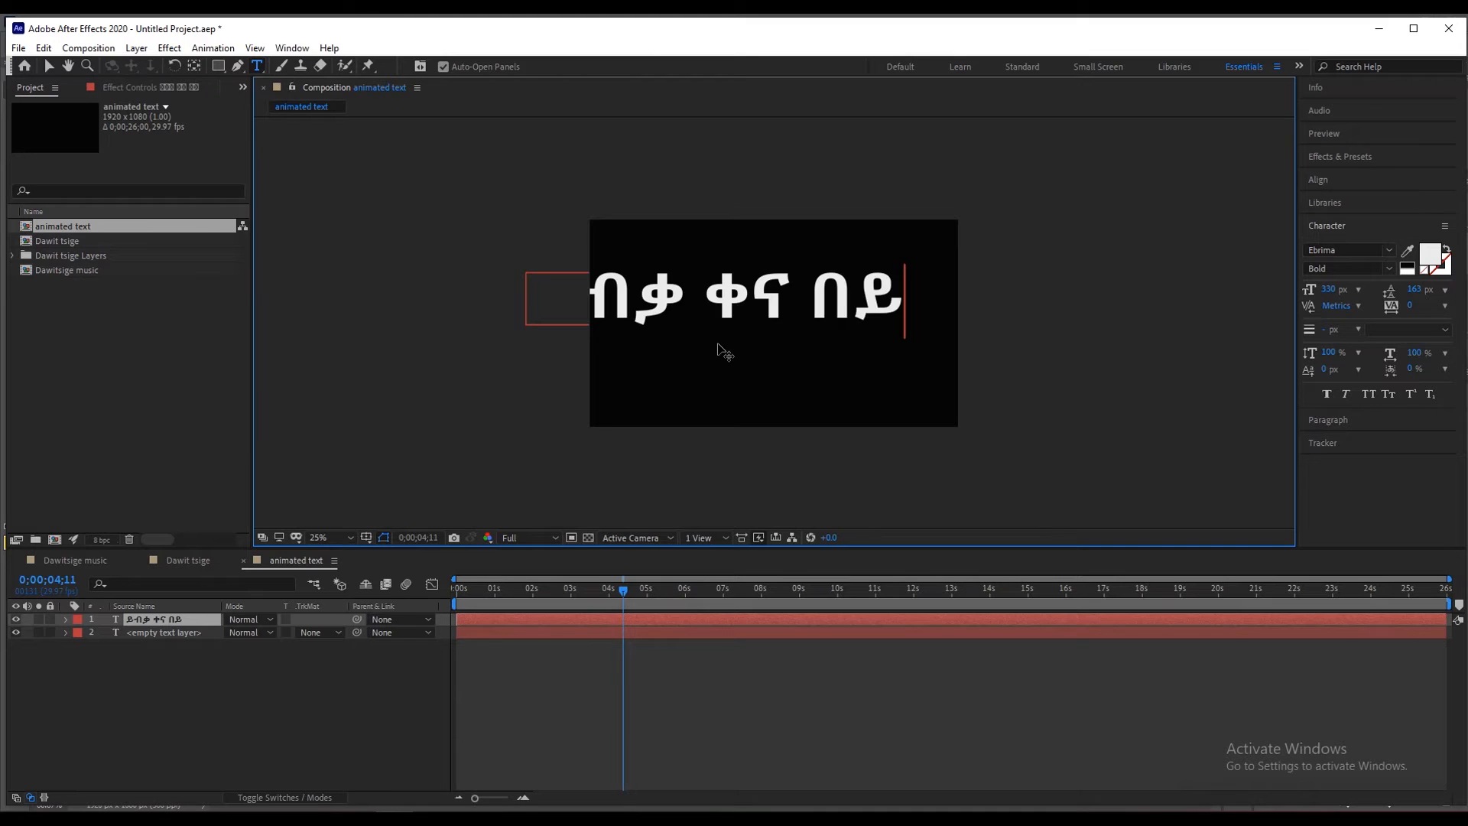
{"action": "key", "text": "ctrl+a"}
{"action": "left_click_drag", "start_coordinate": [1334, 294], "coordinate": [1242, 385]}
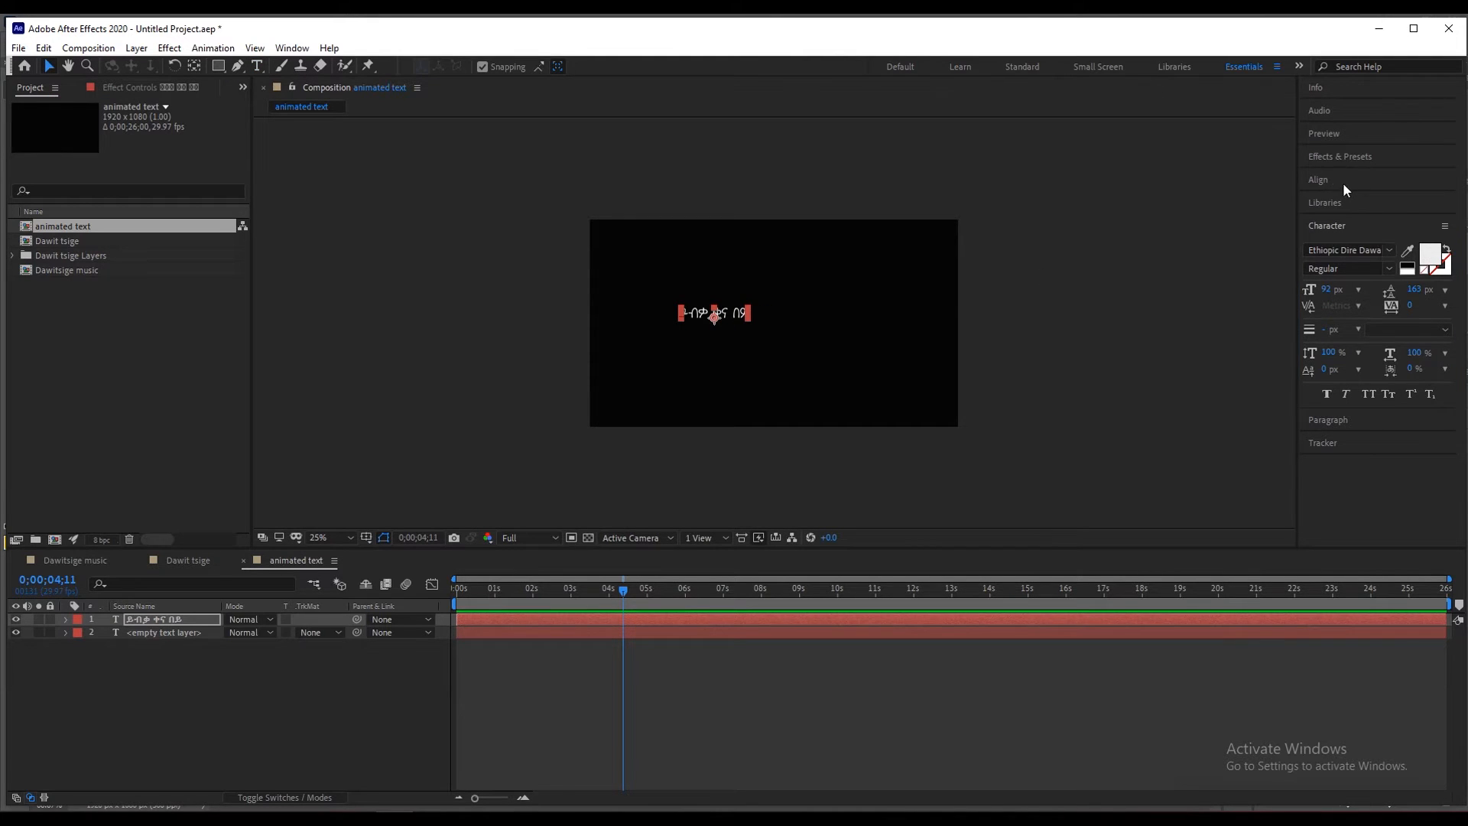
Centre the lyric text horizontally and vertically in the composition, and move it straight down into the lower part of the frame.
{"action": "left_click", "coordinate": [1331, 181]}
{"action": "left_click", "coordinate": [1340, 220]}
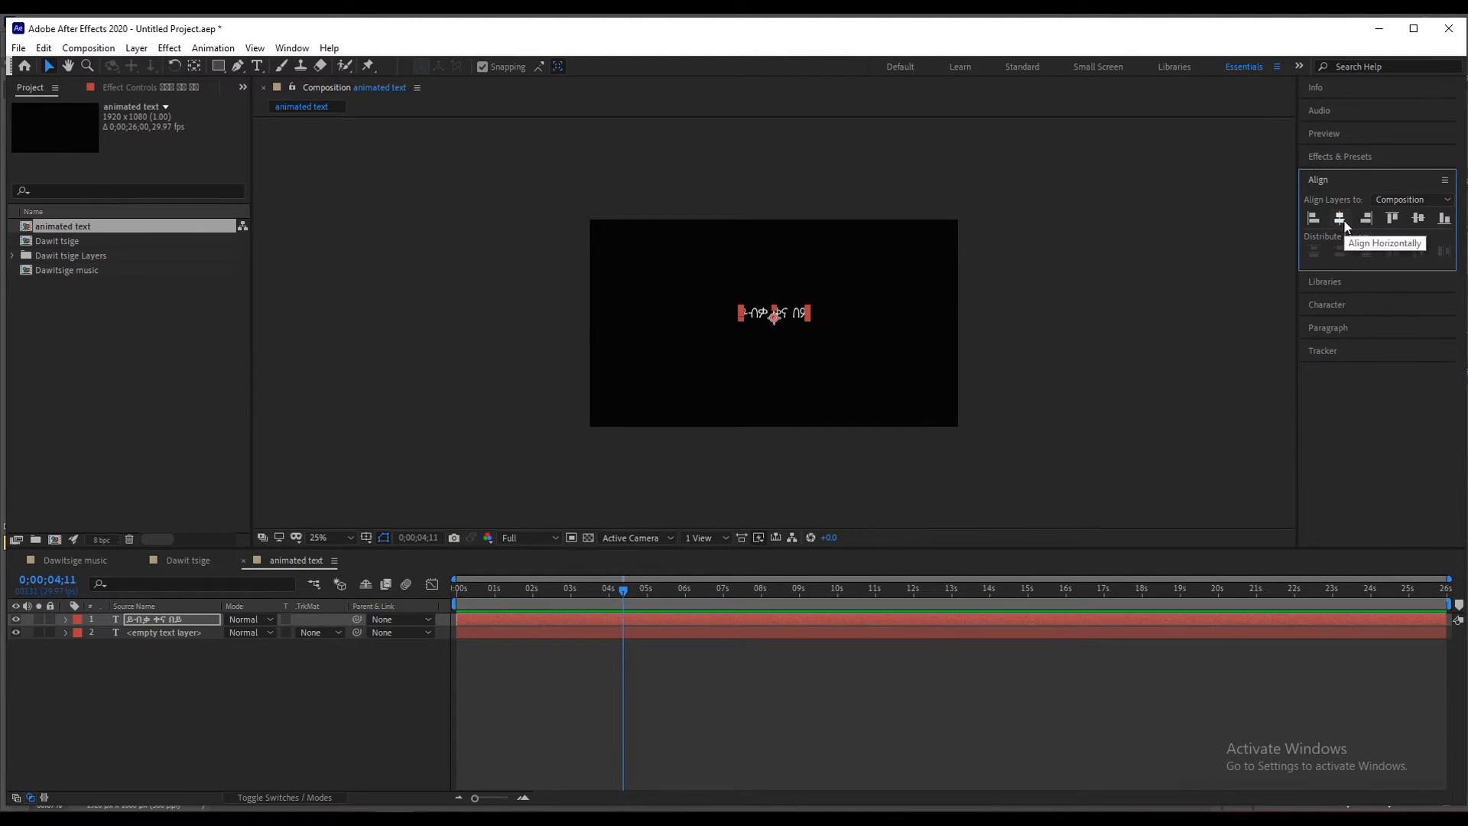
{"action": "left_click", "coordinate": [1419, 220]}
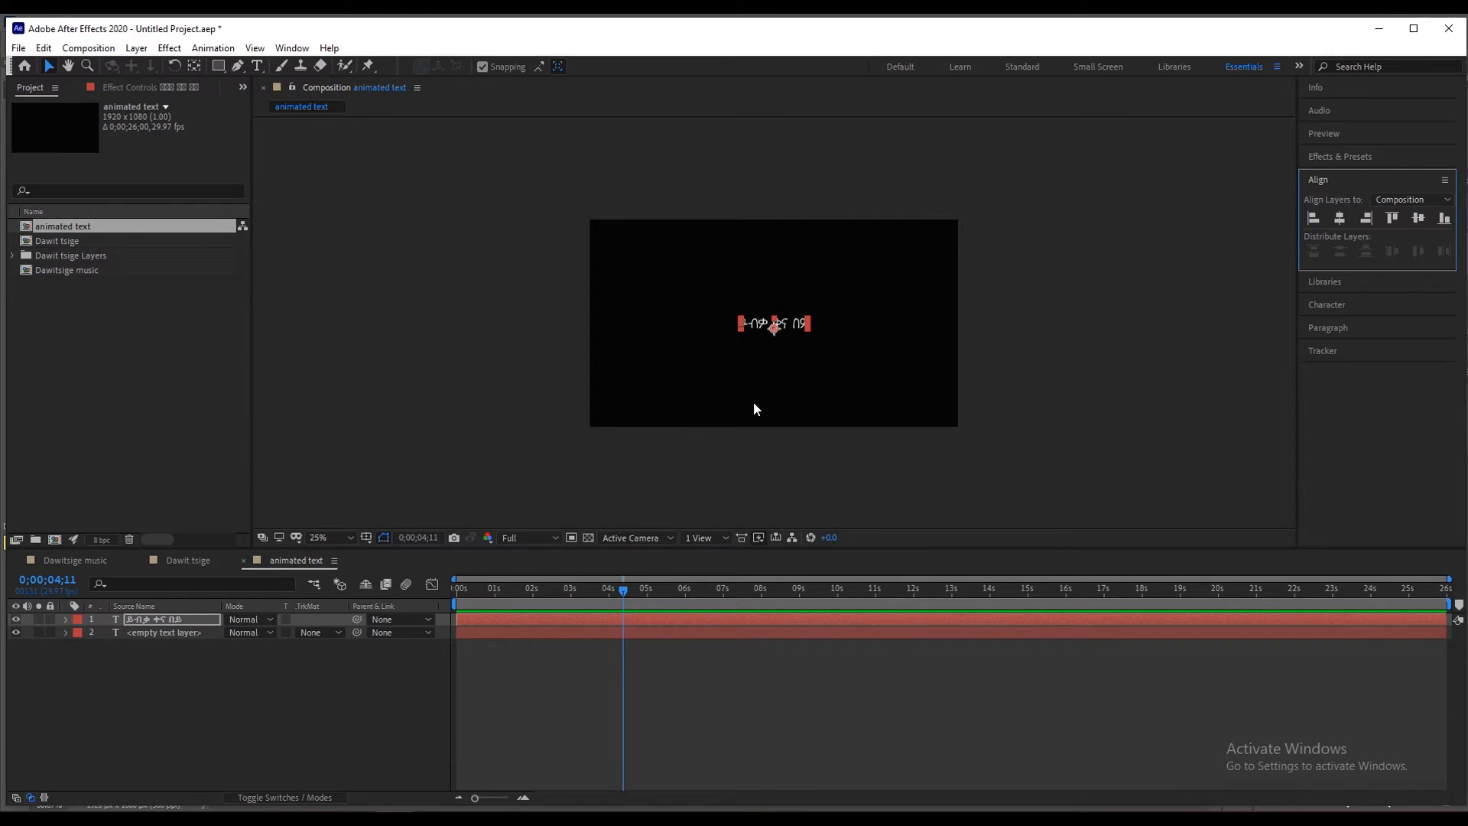
{"action": "left_click_drag", "start_coordinate": [783, 324], "coordinate": [783, 378]}
Find the "random" animation presets and apply Random Fade Up to the lyric text at 0;00;00;00.
{"action": "left_click_drag", "start_coordinate": [547, 597], "coordinate": [465, 627]}
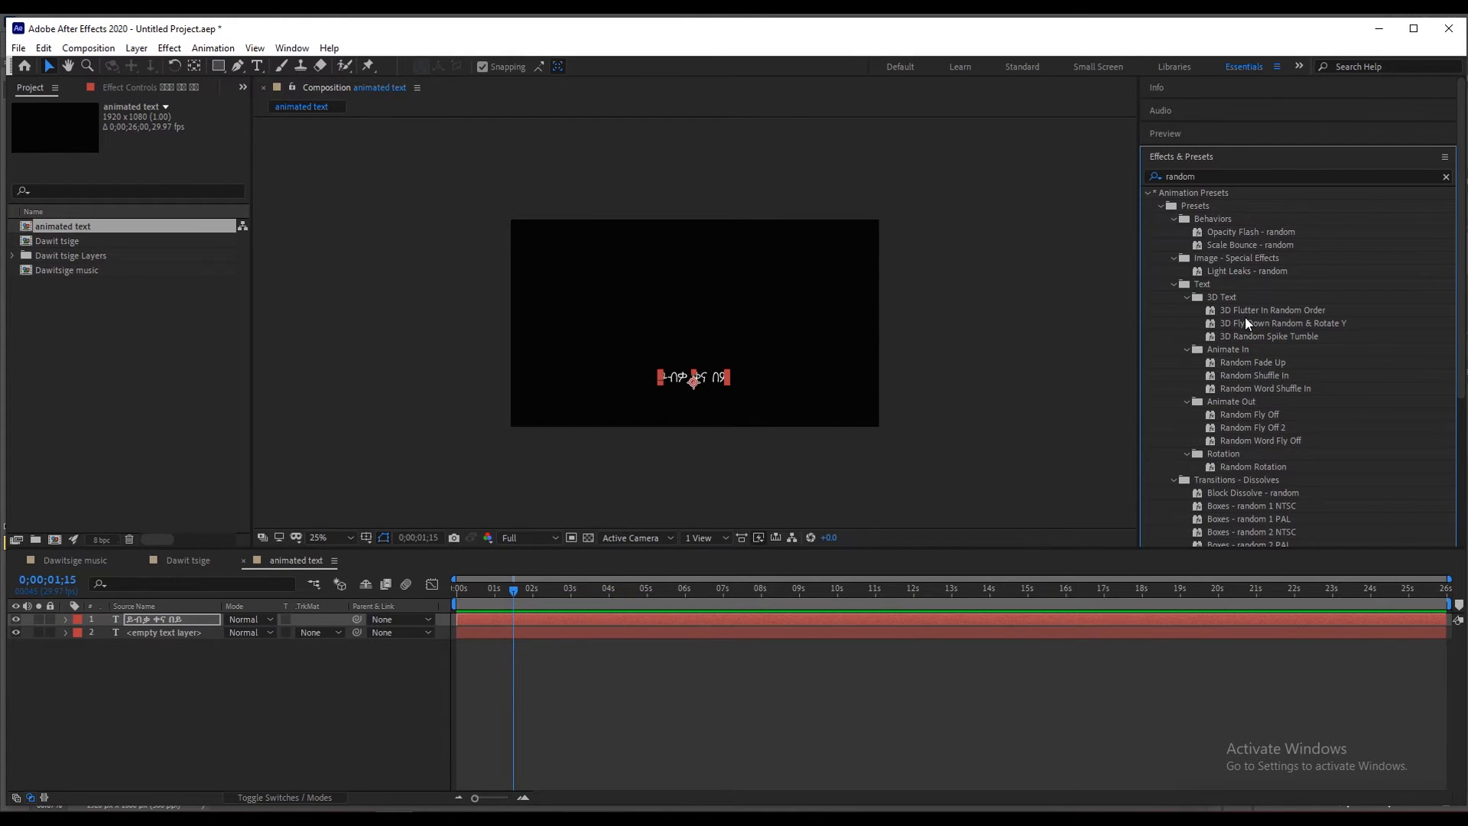
{"action": "left_click_drag", "start_coordinate": [511, 593], "coordinate": [431, 612]}
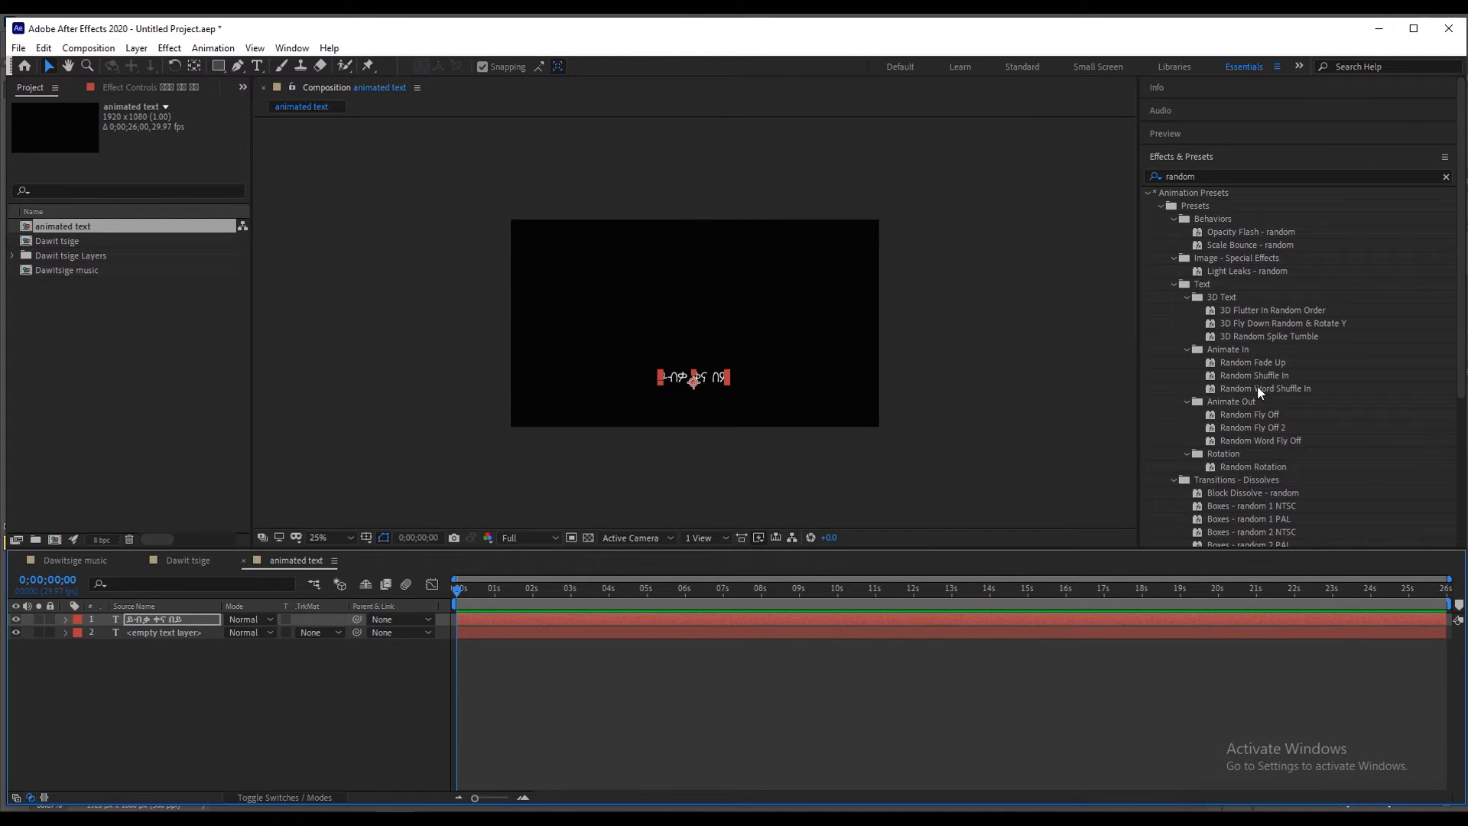
{"action": "left_click_drag", "start_coordinate": [1256, 364], "coordinate": [707, 378]}
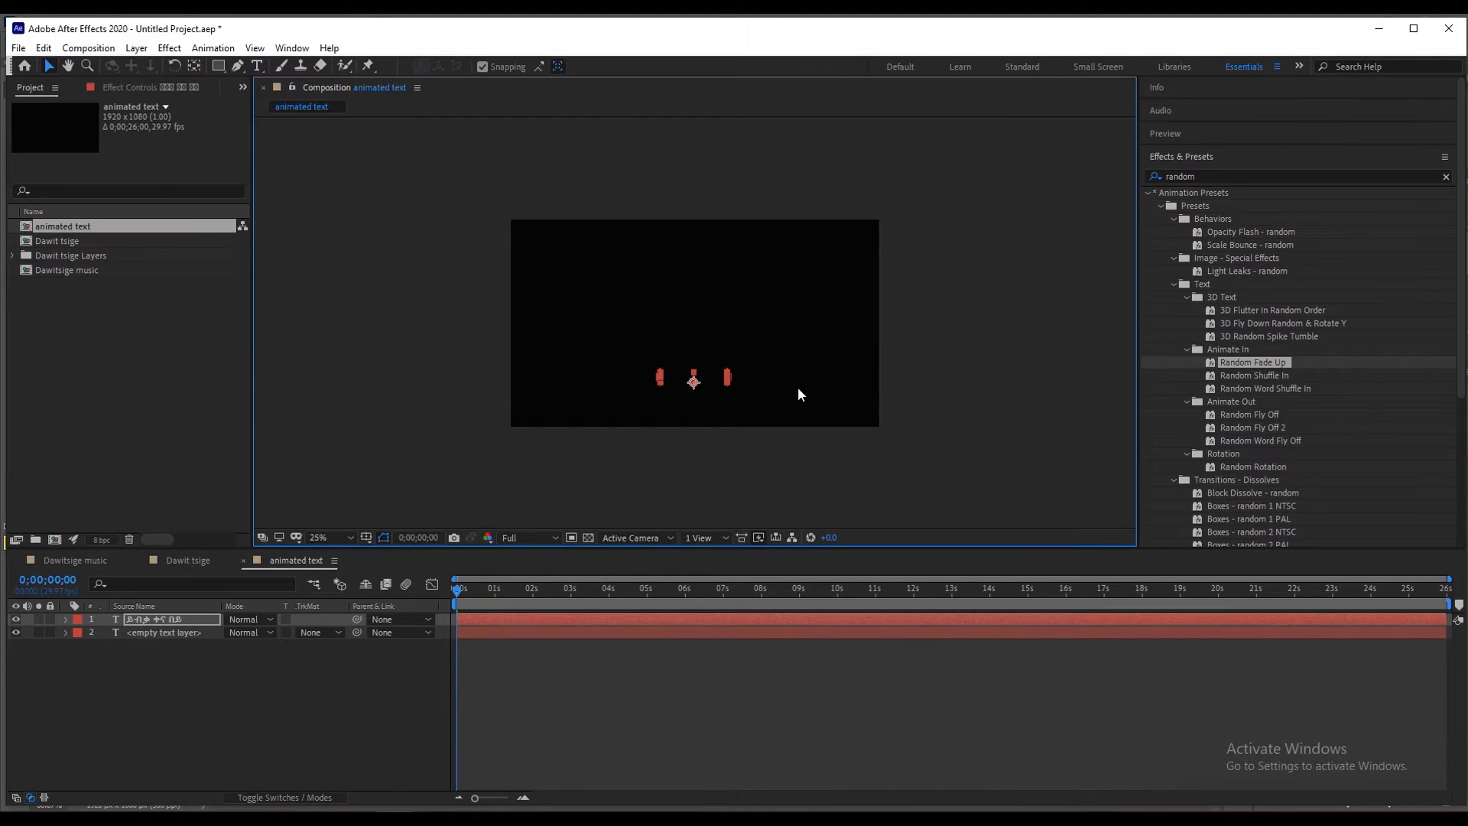
Delete the unused empty text layer from the animated text composition.
{"action": "key", "text": "period"}
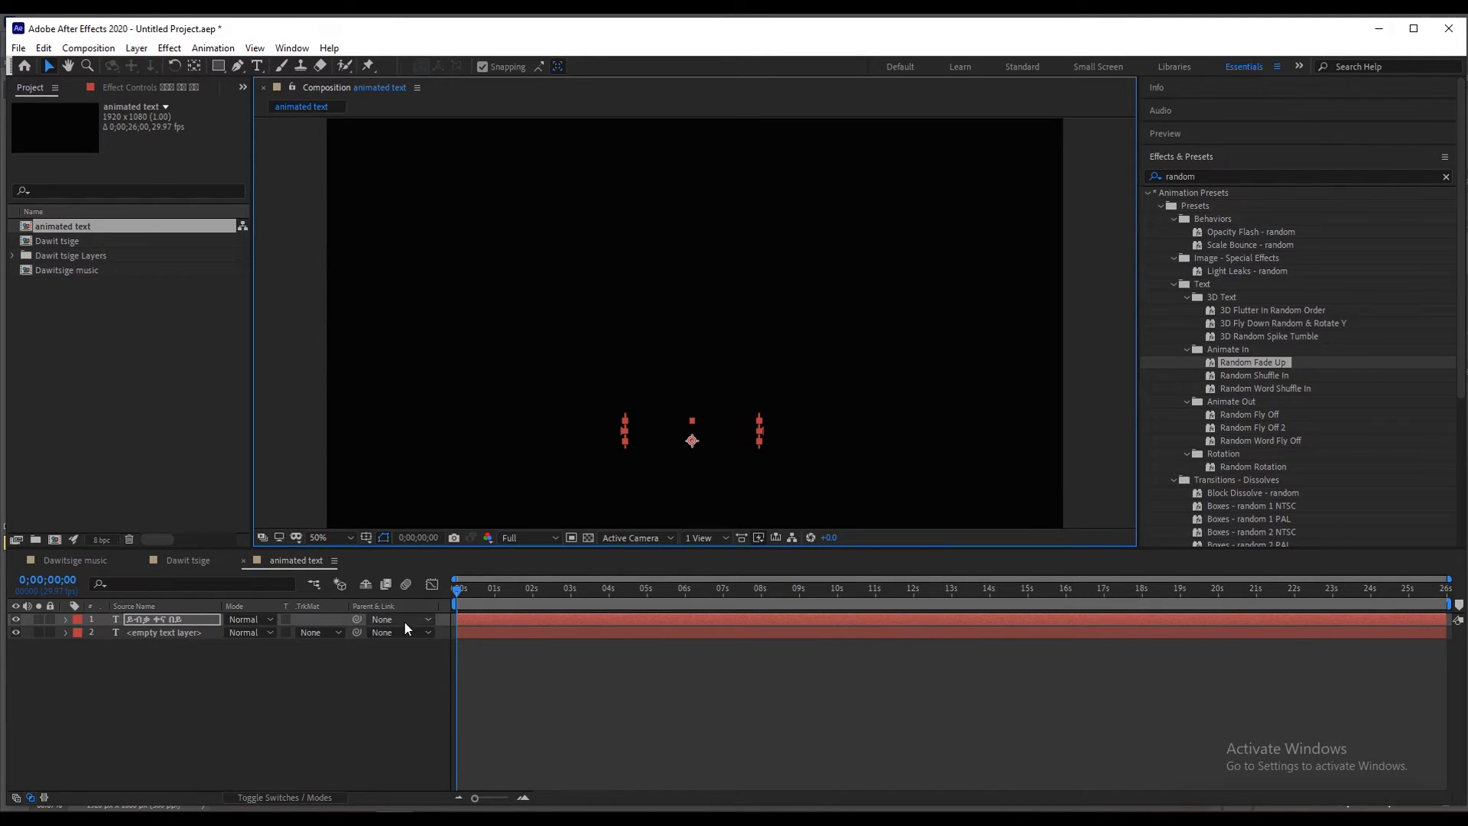
{"action": "left_click", "coordinate": [187, 636]}
{"action": "key", "text": "Delete"}
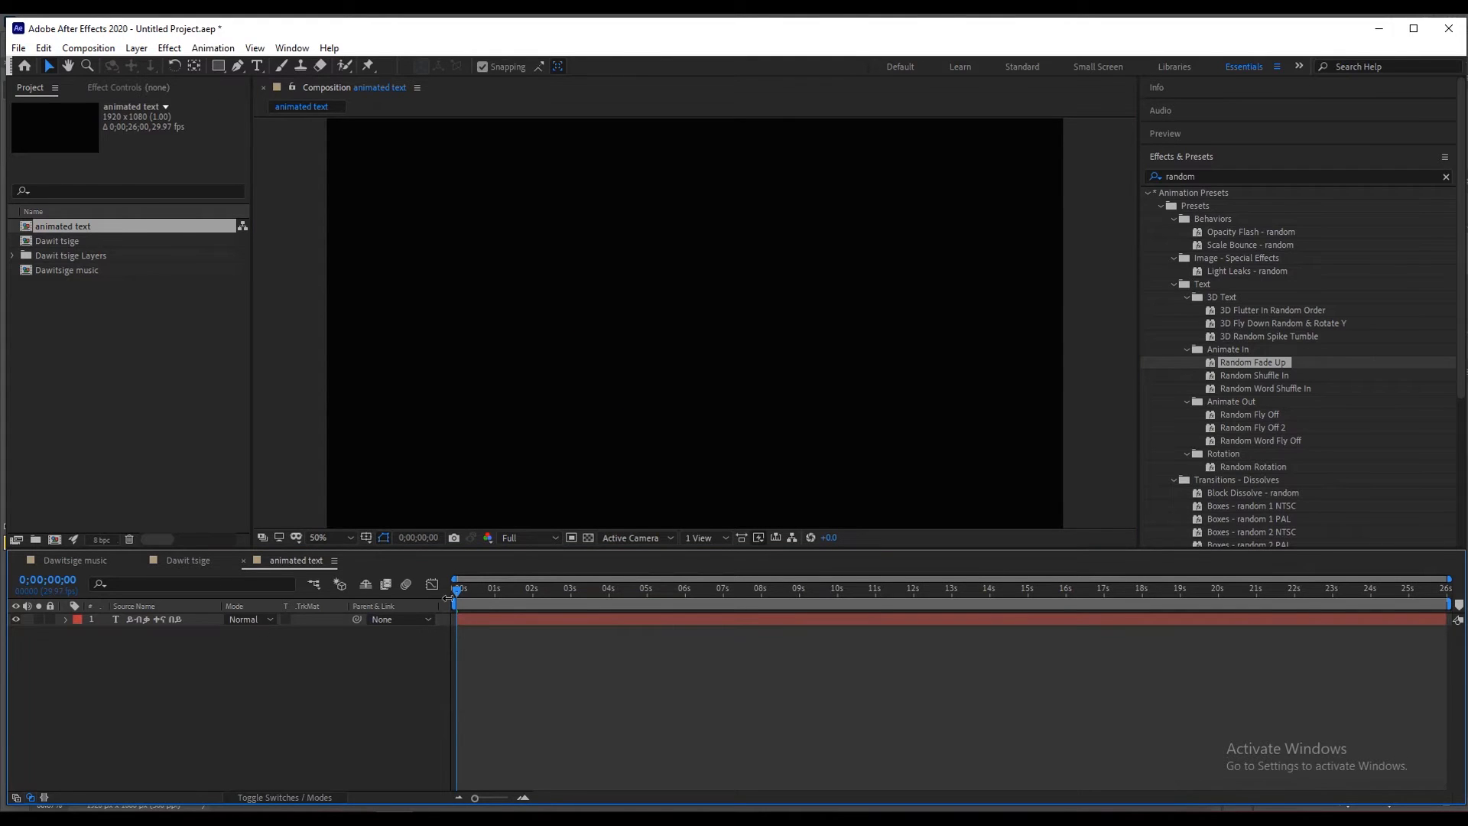
Reveal the lyric layer's Range Selector keyframes and play the fade-up animation several times from the start.
{"action": "left_click", "coordinate": [475, 618]}
{"action": "key", "text": "u"}
{"action": "key", "text": "space"}
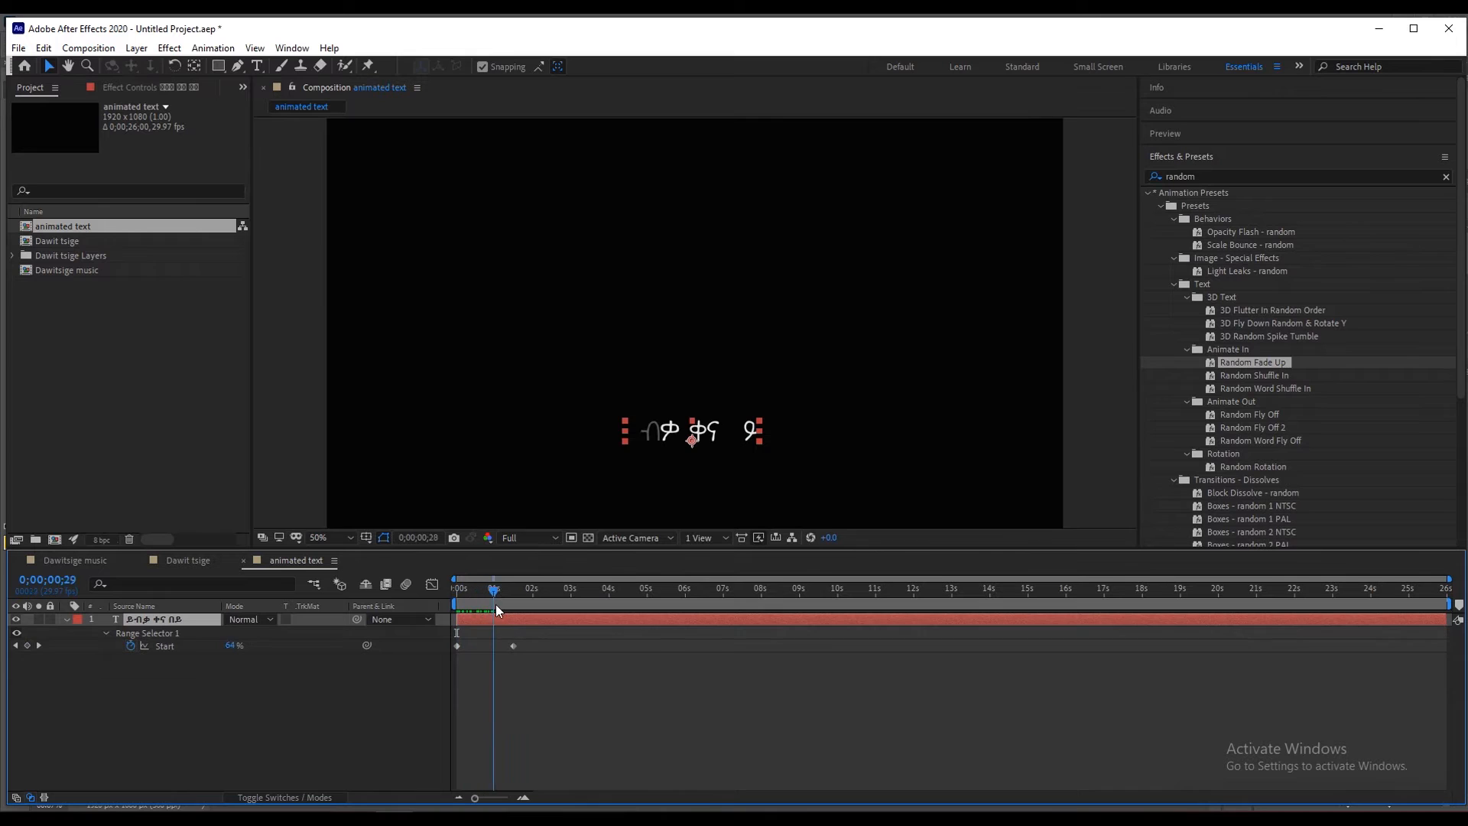
{"action": "left_click_drag", "start_coordinate": [449, 603], "coordinate": [448, 605]}
{"action": "key", "text": "space"}
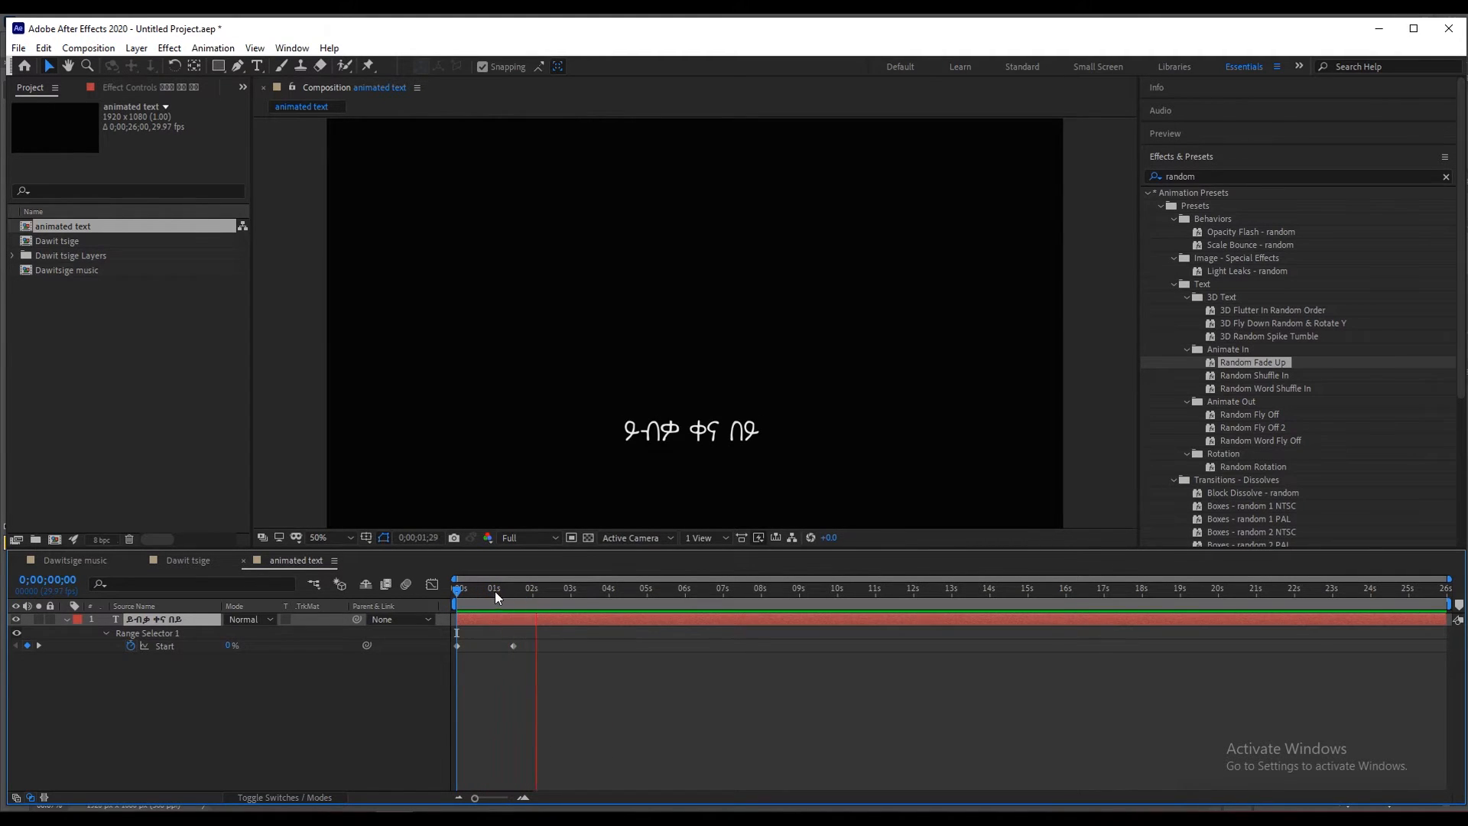
{"action": "key", "text": "space"}
{"action": "key", "text": "space"}
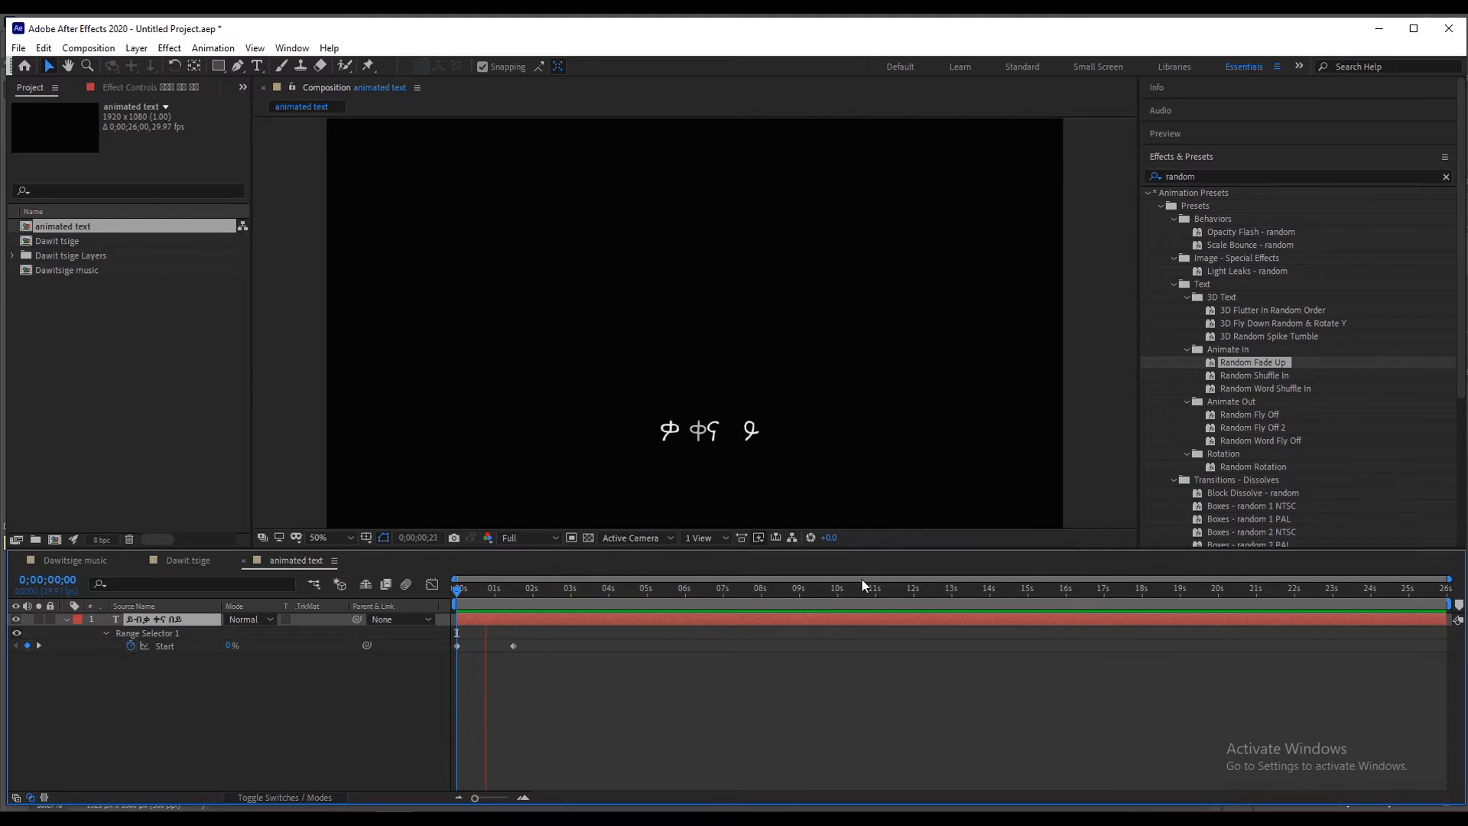
{"action": "key", "text": "space"}
{"action": "key", "text": "space"}
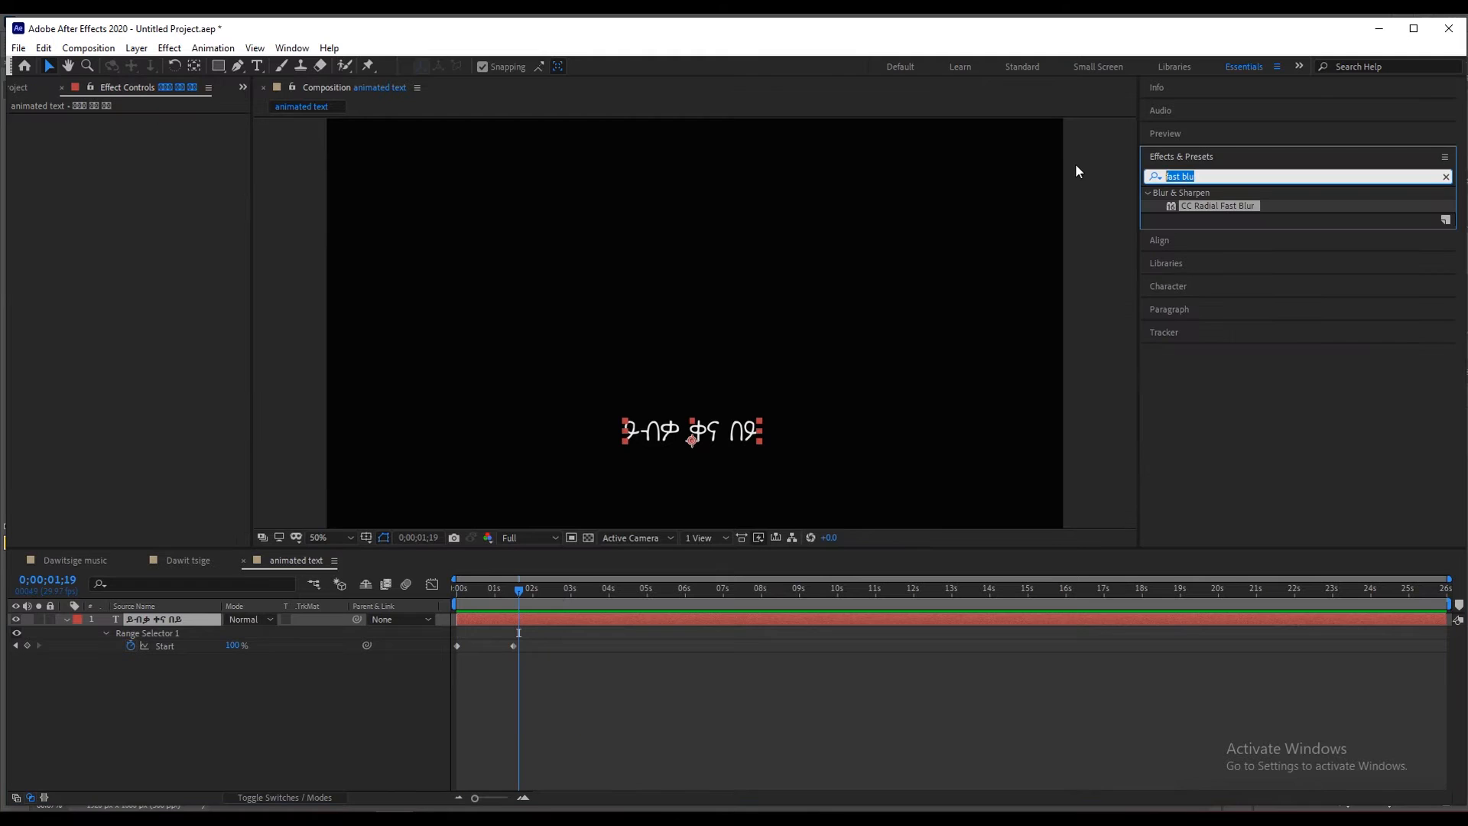
Find Fast Box Blur and apply it to the lyric text with a Blur Radius of 19.
{"action": "type", "text": "fa"}
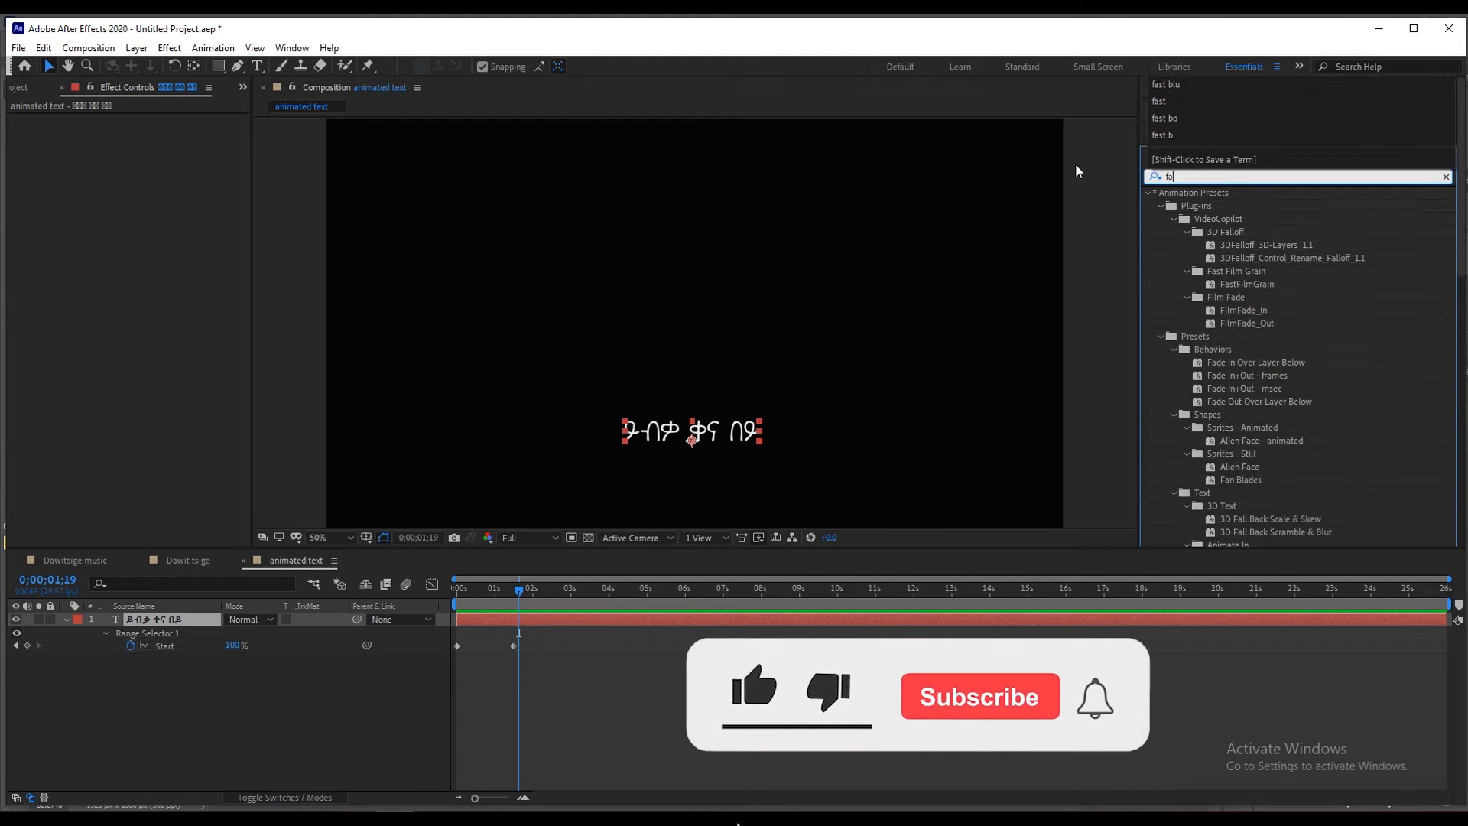
{"action": "type", "text": "st bo"}
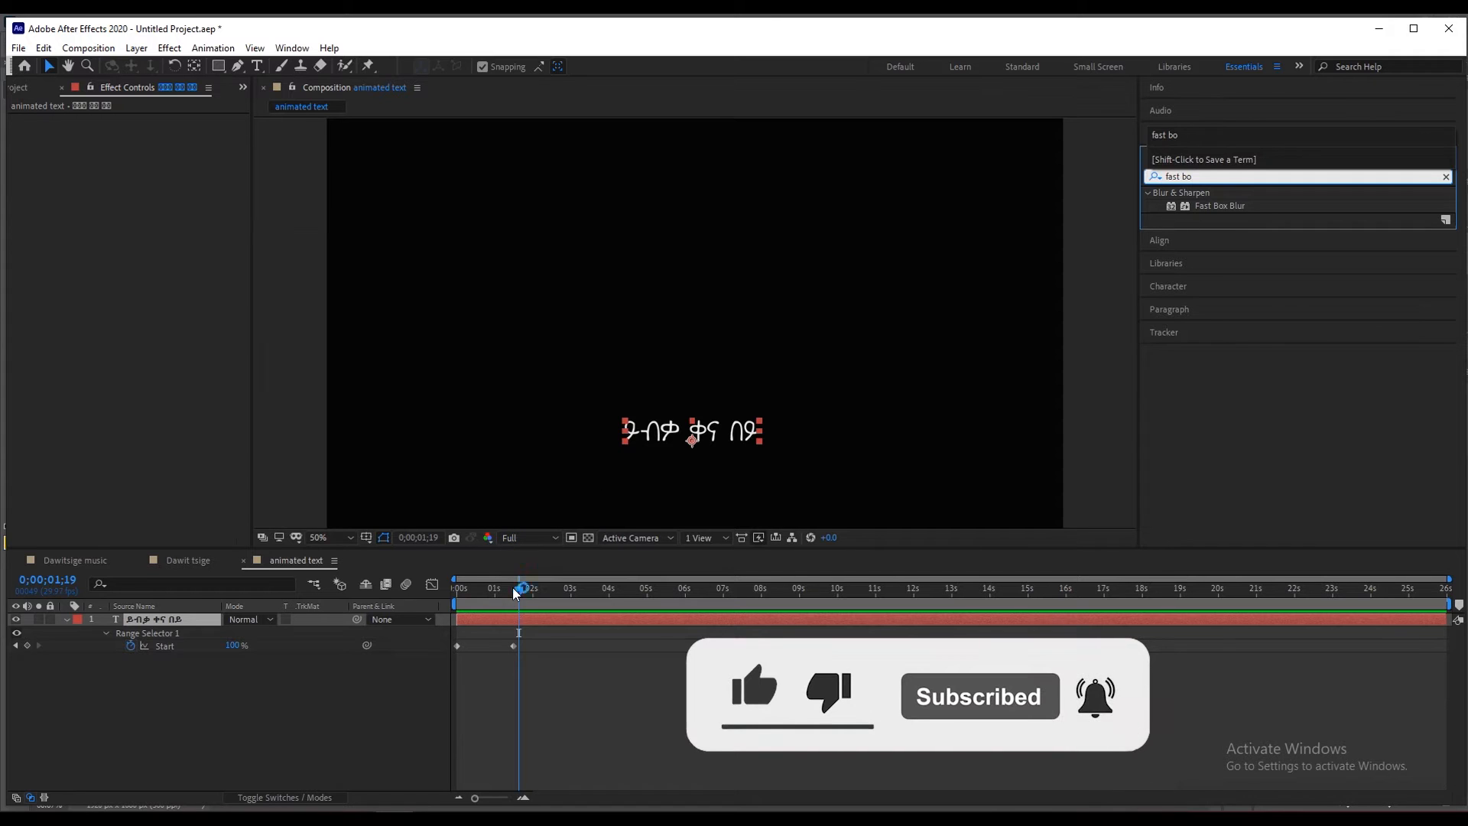
{"action": "left_click_drag", "start_coordinate": [519, 591], "coordinate": [415, 613]}
{"action": "left_click_drag", "start_coordinate": [1232, 207], "coordinate": [615, 611]}
{"action": "mouse_move", "coordinate": [147, 132]}
{"action": "left_mouse_down"}
{"action": "mouse_move", "coordinate": [180, 133]}
{"action": "mouse_move", "coordinate": [165, 135]}
{"action": "left_mouse_up"}
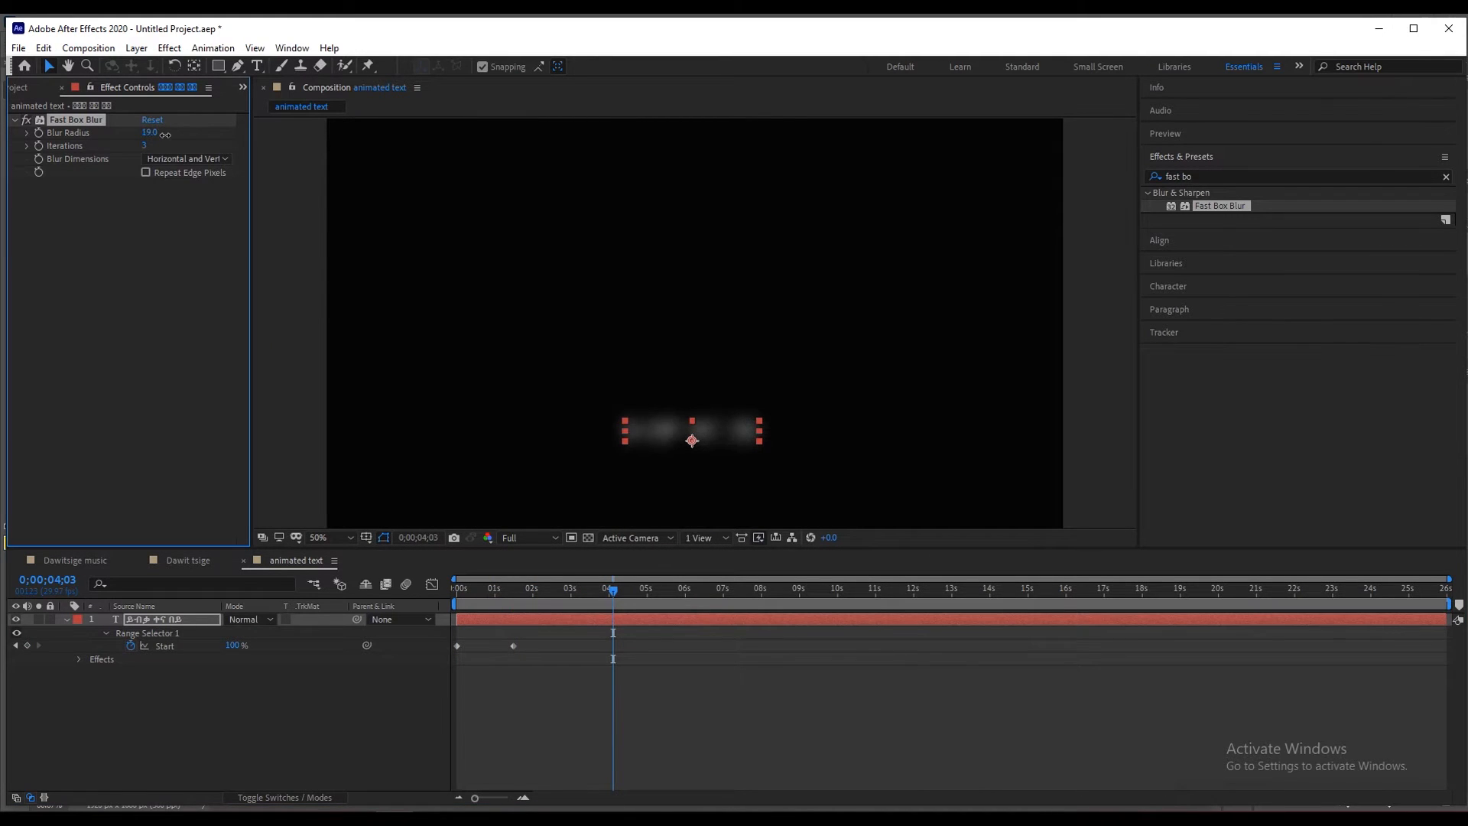
Keyframe the lyric text's Blur Radius from 19 at 0;00;00;00 to 0 at 0;00;00;28.
{"action": "left_click_drag", "start_coordinate": [616, 593], "coordinate": [433, 630]}
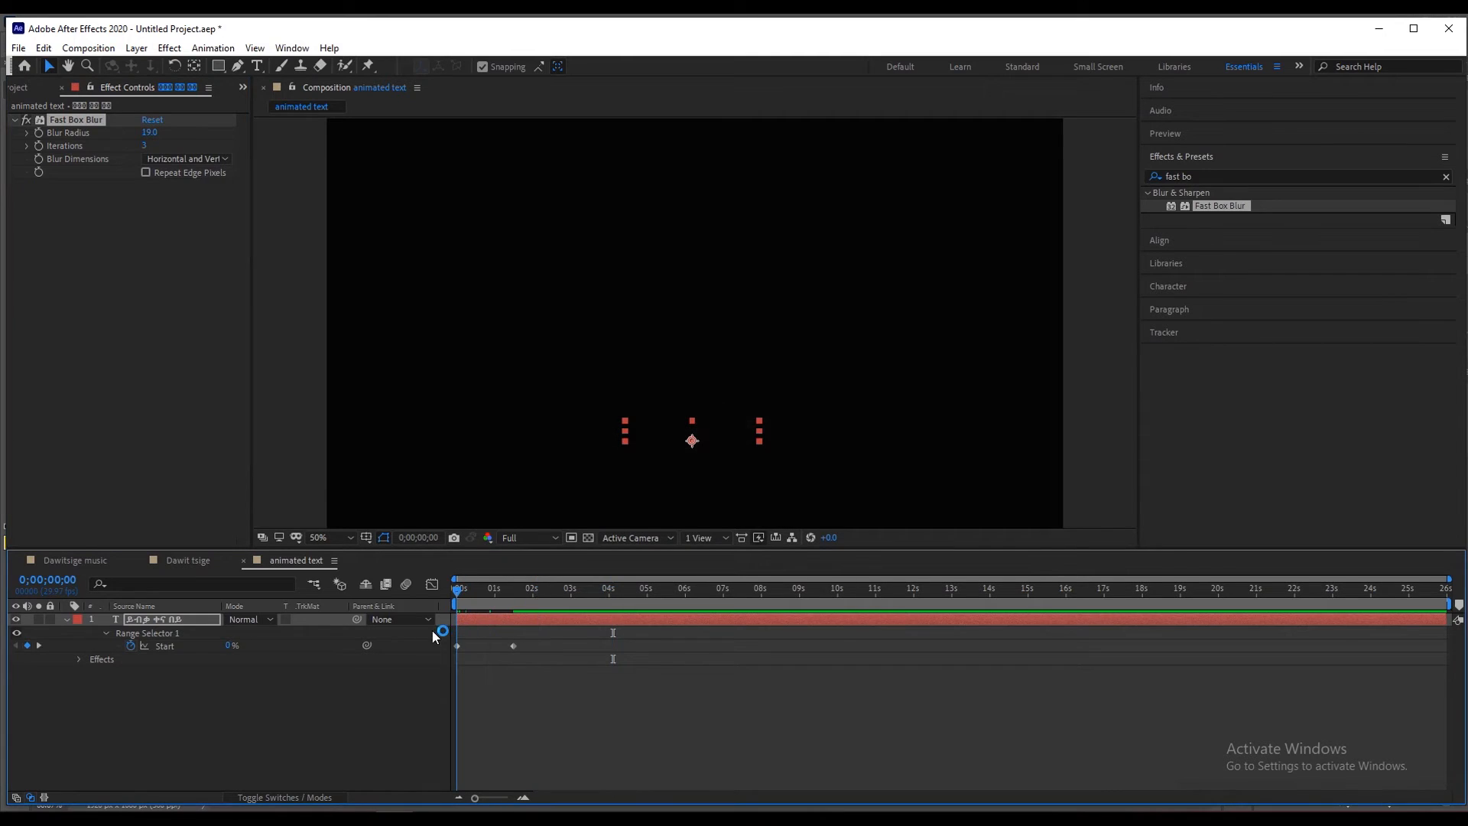
{"action": "left_click", "coordinate": [39, 133]}
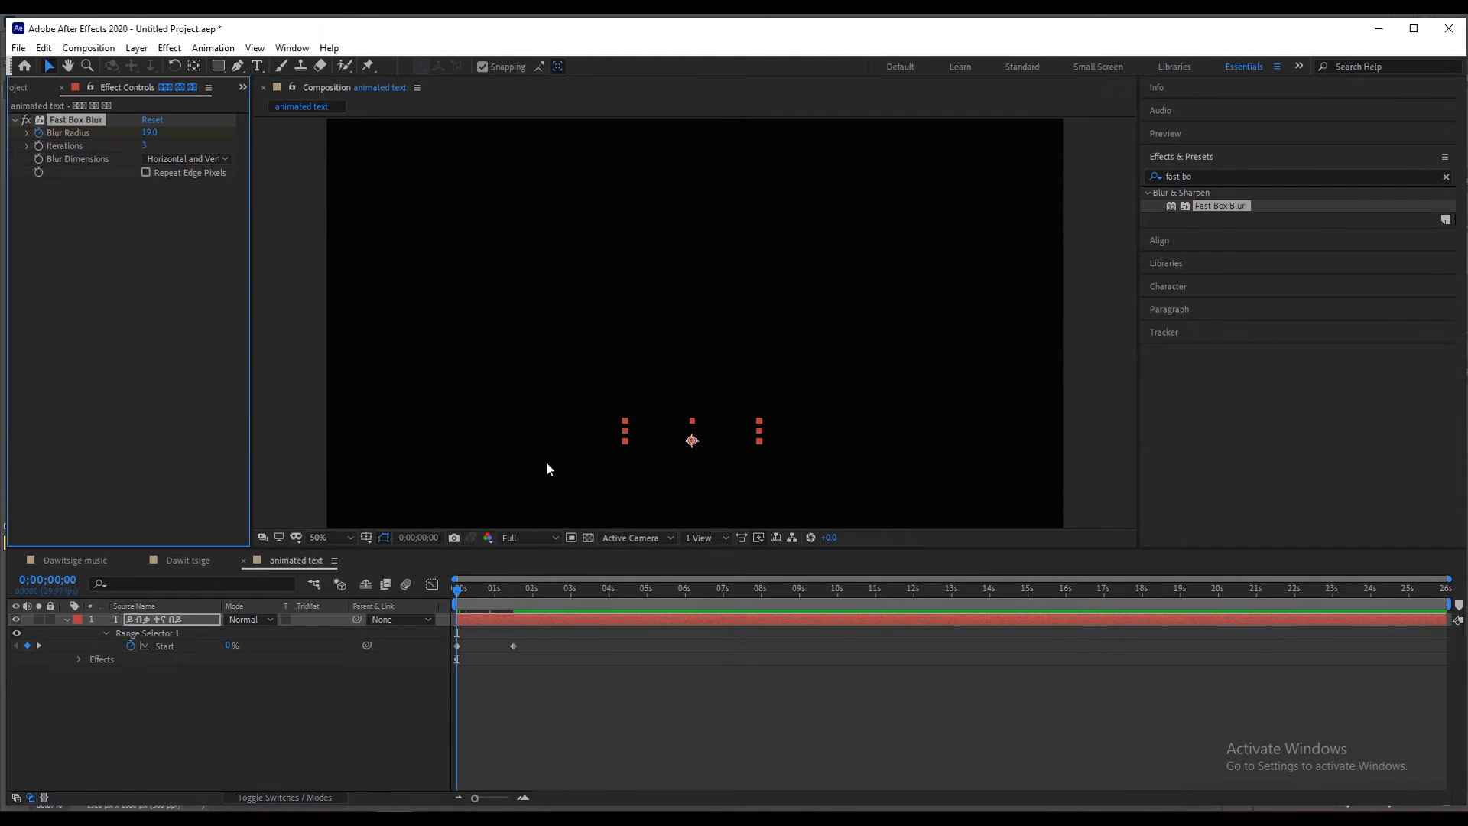
{"action": "left_click_drag", "start_coordinate": [461, 589], "coordinate": [492, 599]}
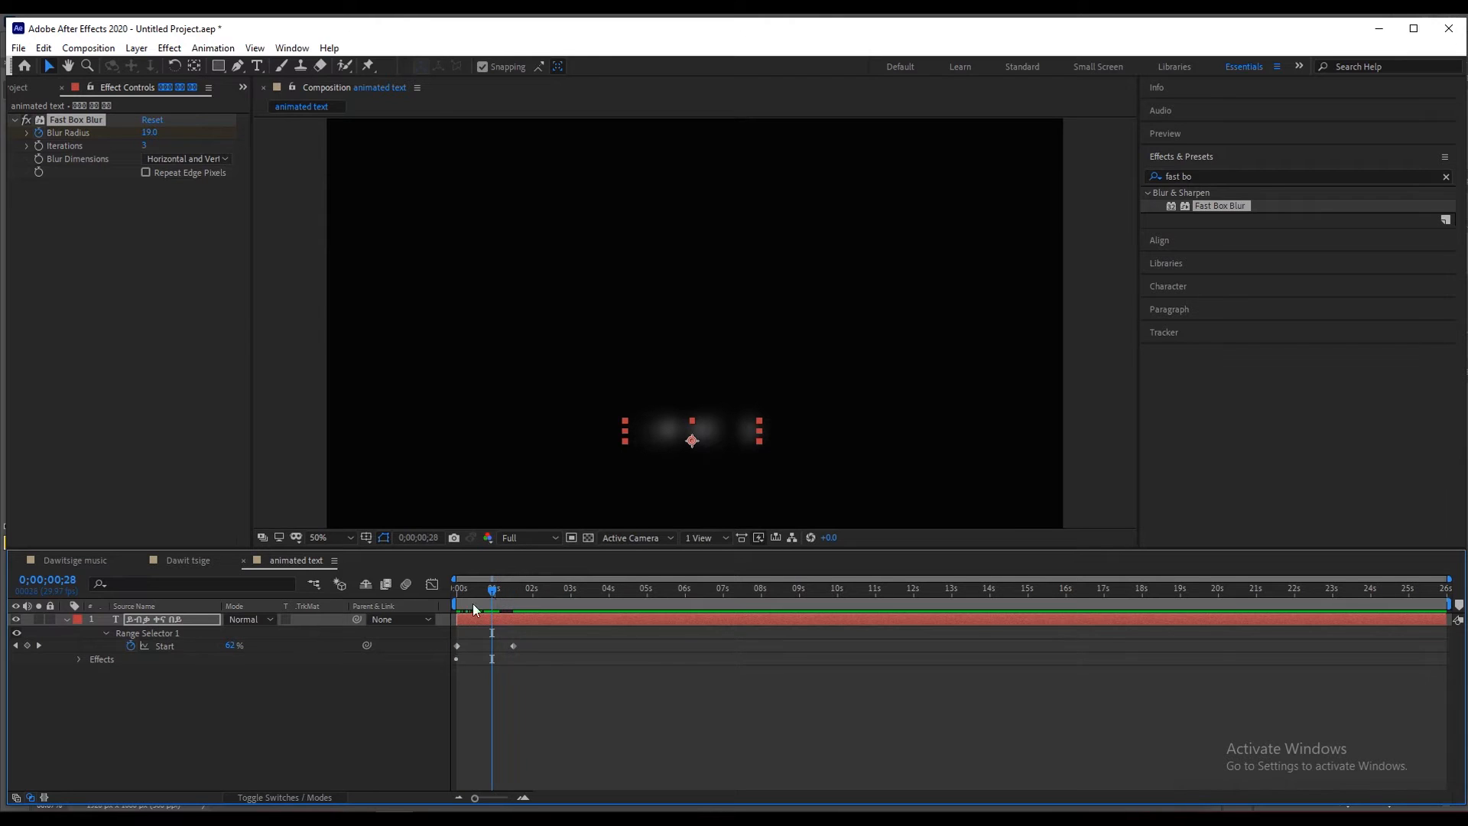
{"action": "left_click_drag", "start_coordinate": [147, 139], "coordinate": [130, 136]}
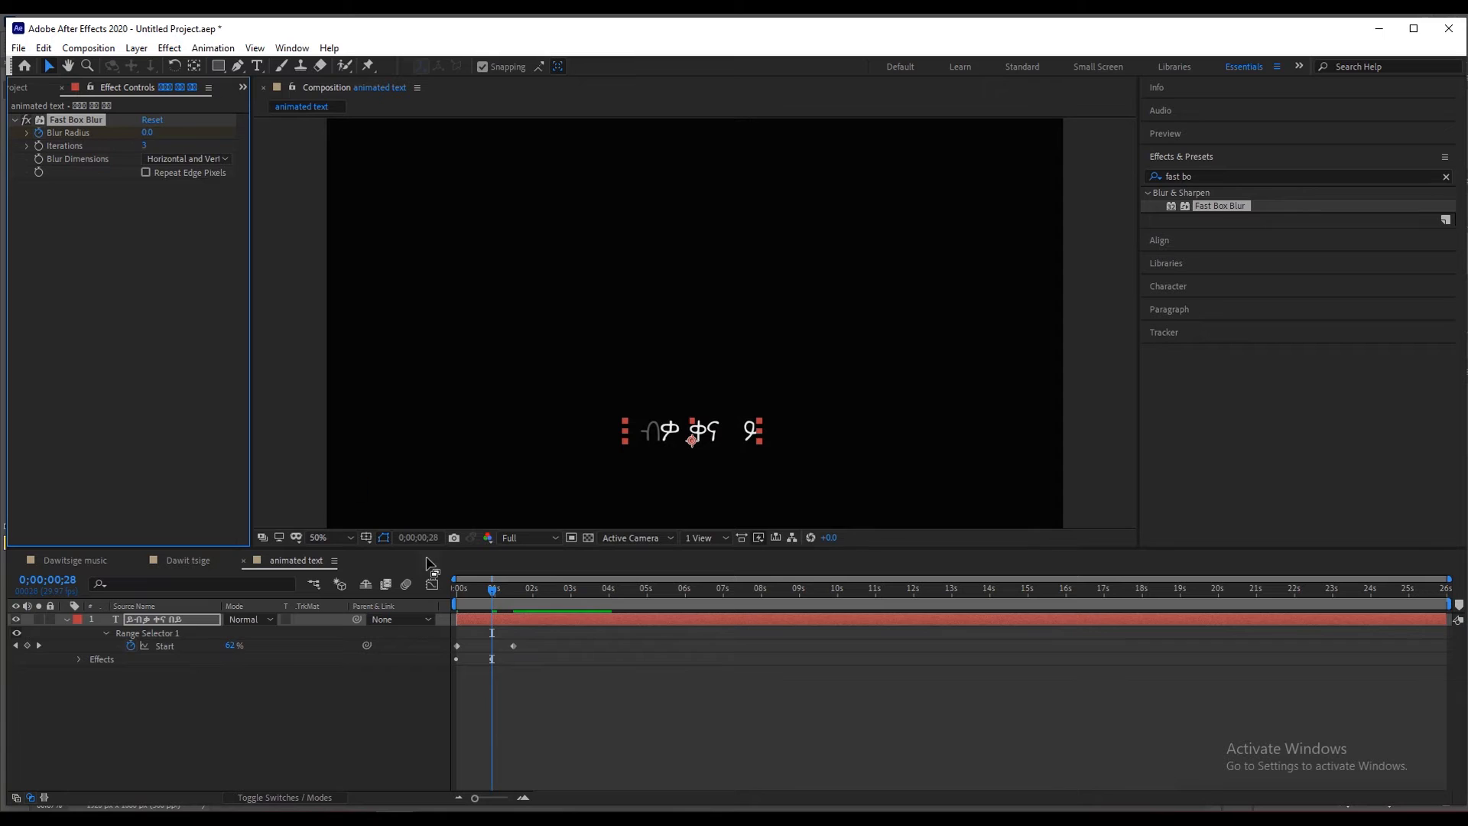
Play the blur-in animation from the start, magnifying the composition view to 100% for a closer look.
{"action": "left_click_drag", "start_coordinate": [485, 598], "coordinate": [458, 596]}
{"action": "key", "text": "space"}
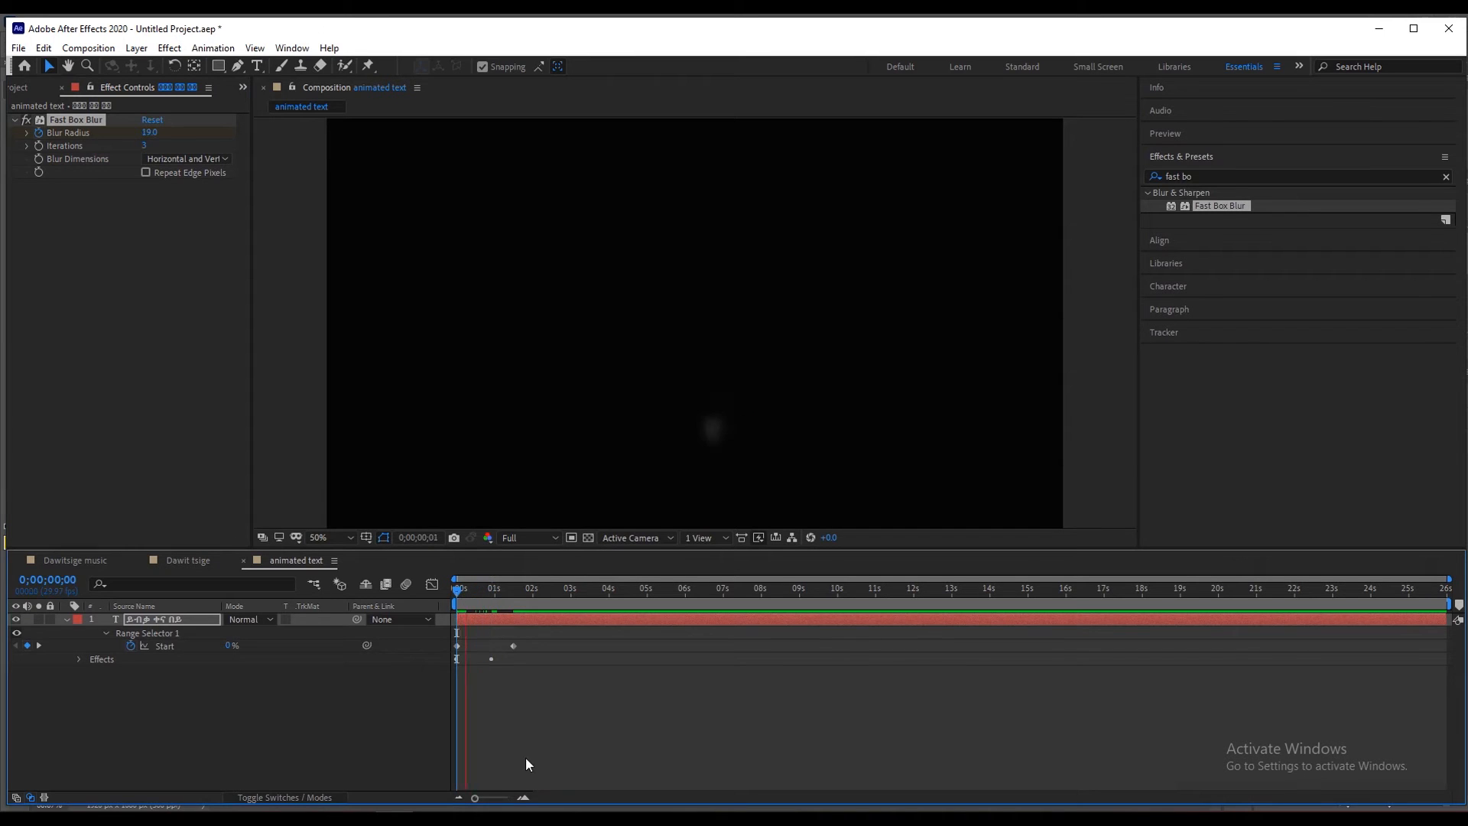
{"action": "key", "text": "space"}
{"action": "left_click_drag", "start_coordinate": [765, 462], "coordinate": [718, 406]}
{"action": "key", "text": "period"}
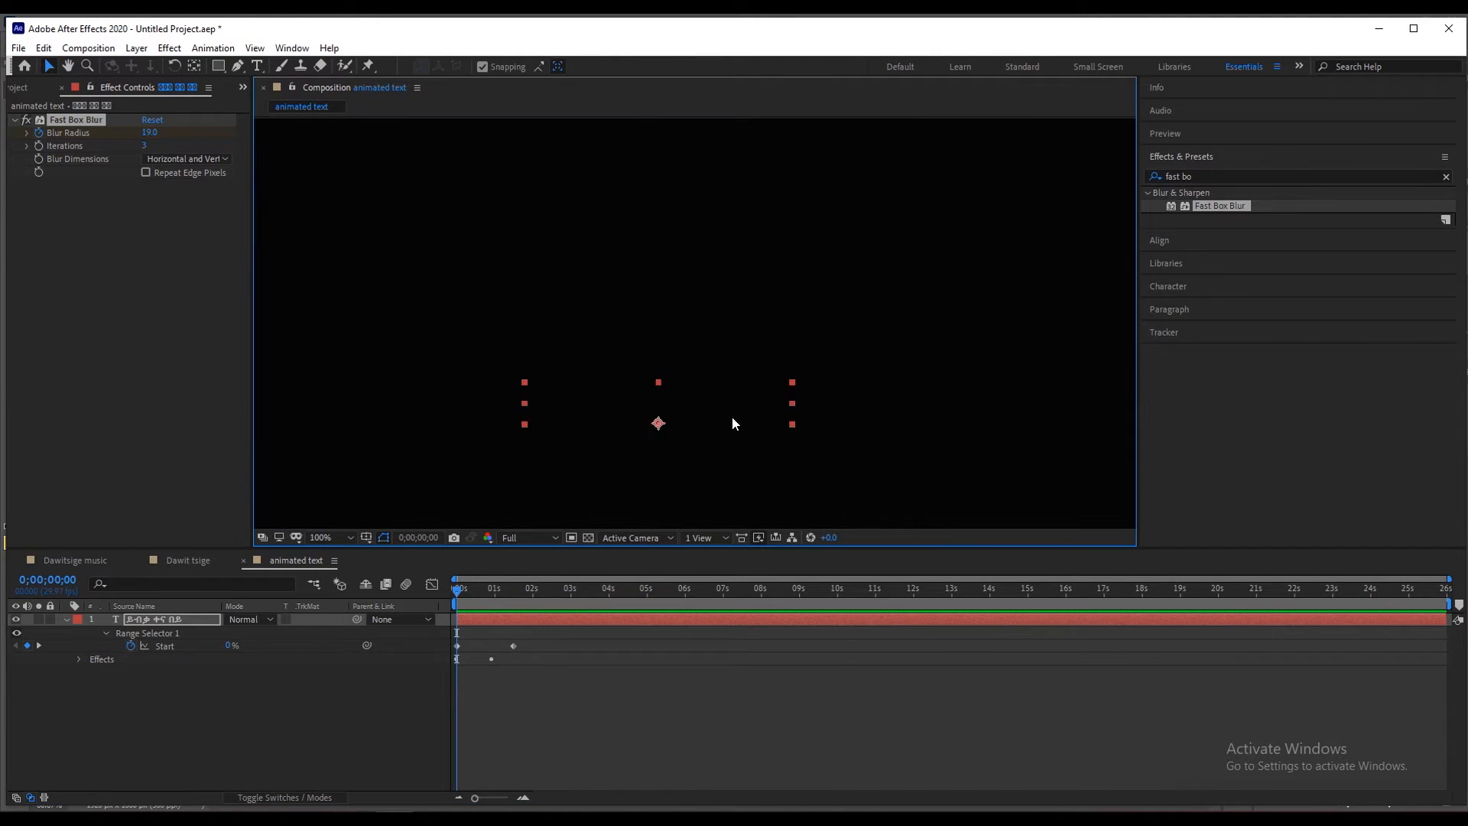
{"action": "key", "text": "space"}
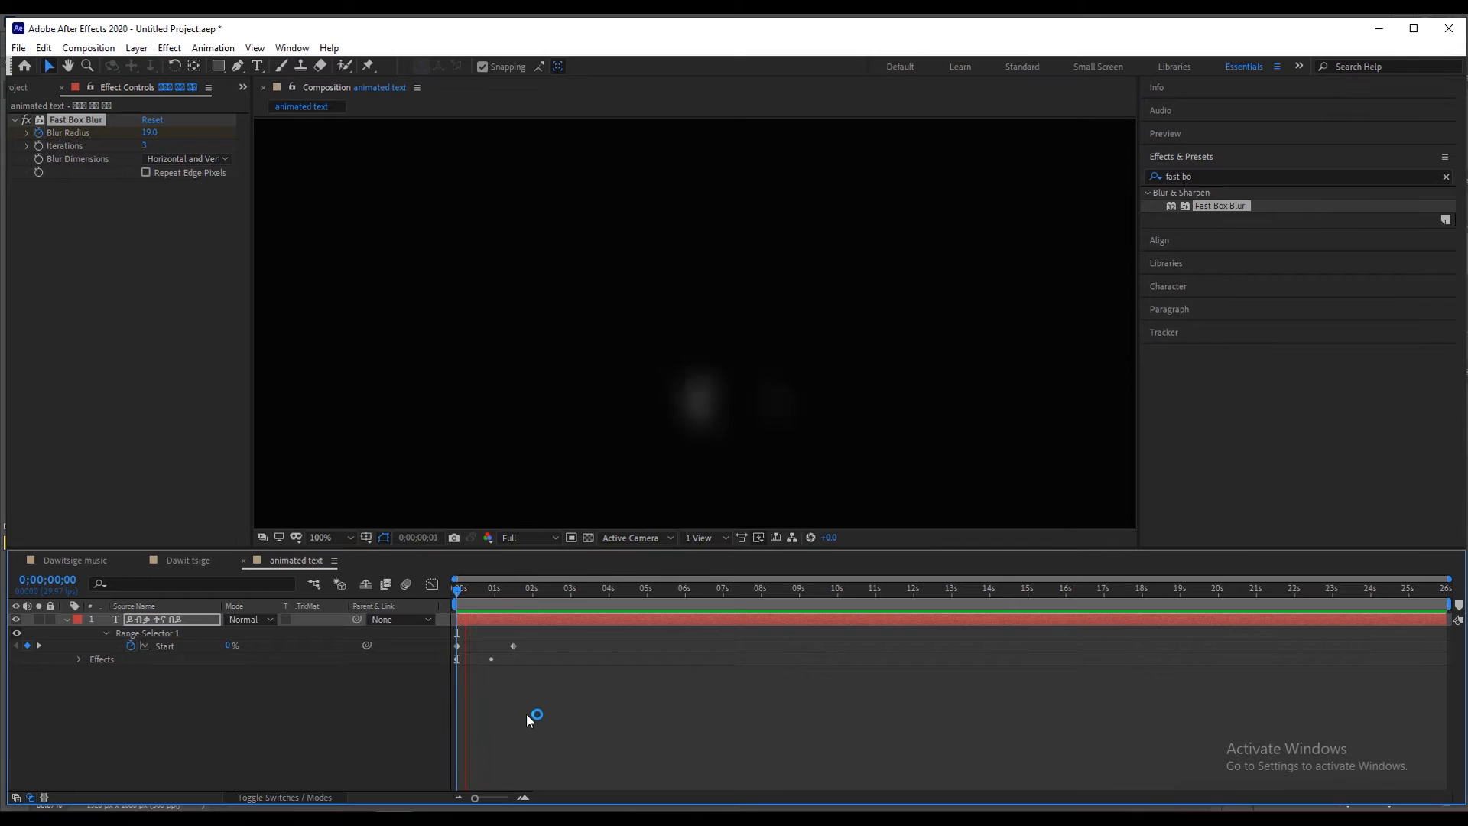
Reveal the lyric layer's keyframes and move the second Blur Radius keyframe earlier, to about 0;00;00;18.
{"action": "left_click", "coordinate": [480, 598]}
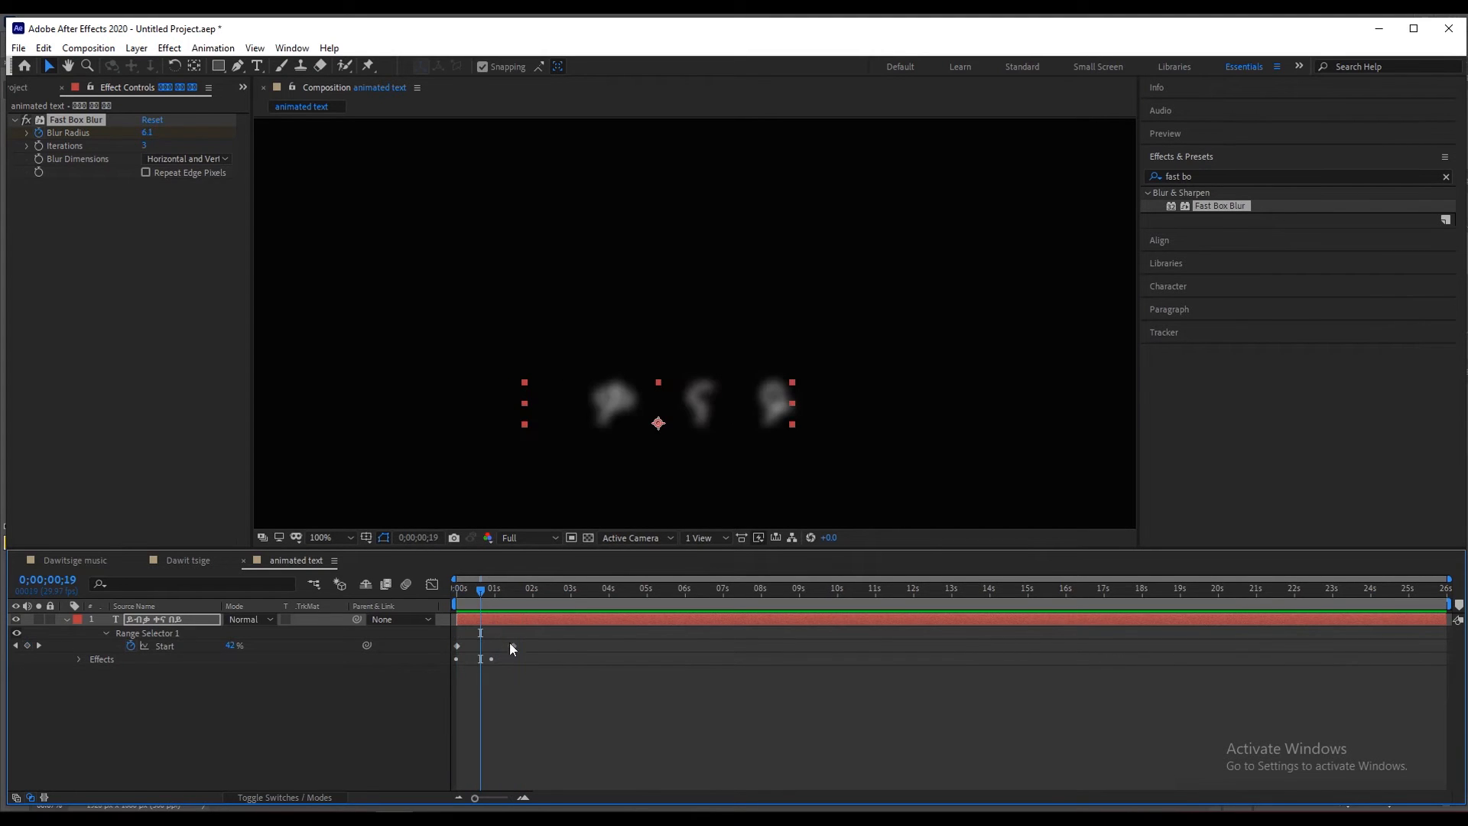
{"action": "key", "text": "u"}
{"action": "key", "text": "u"}
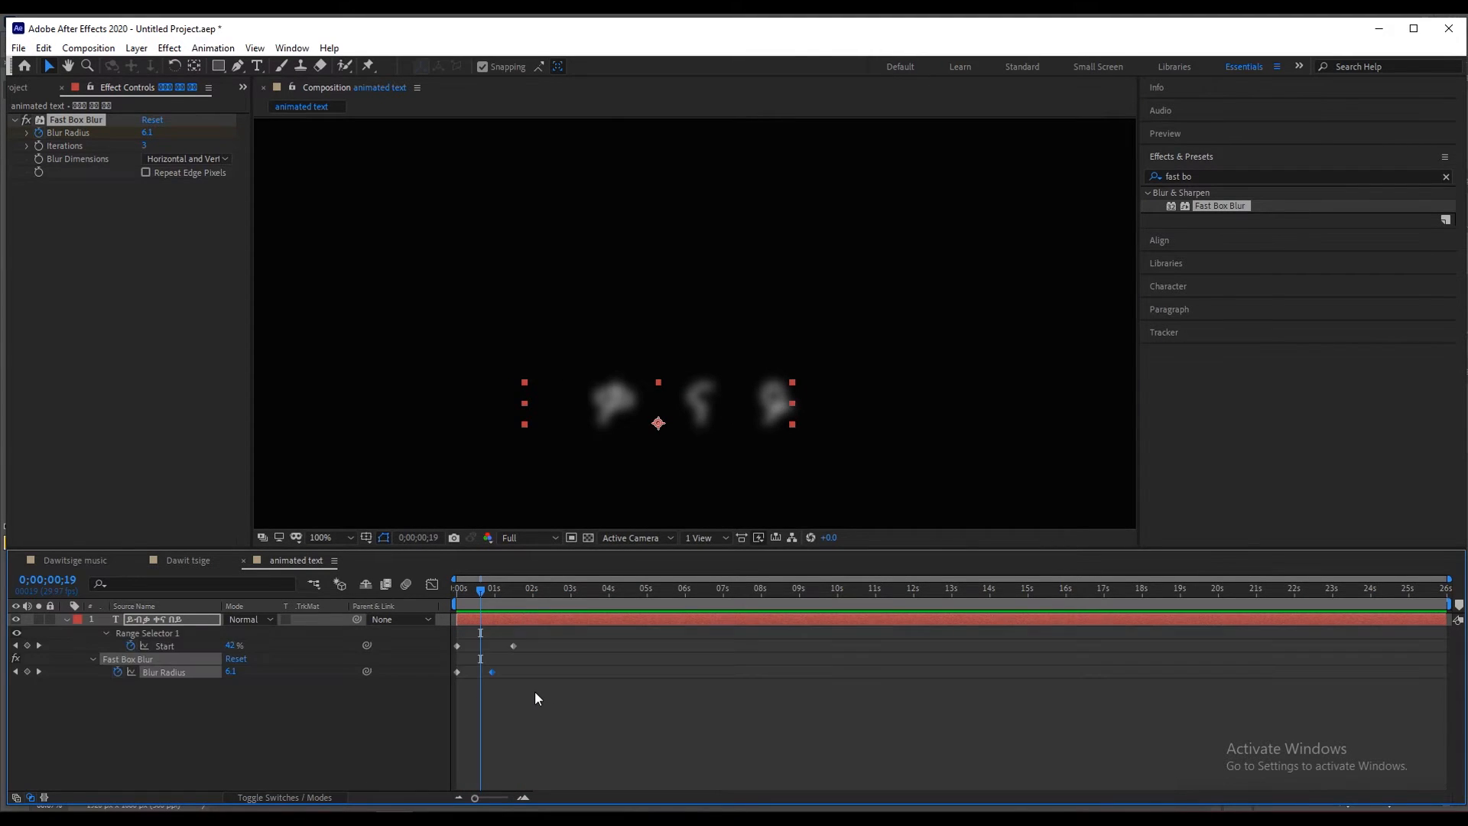
{"action": "key", "text": "k"}
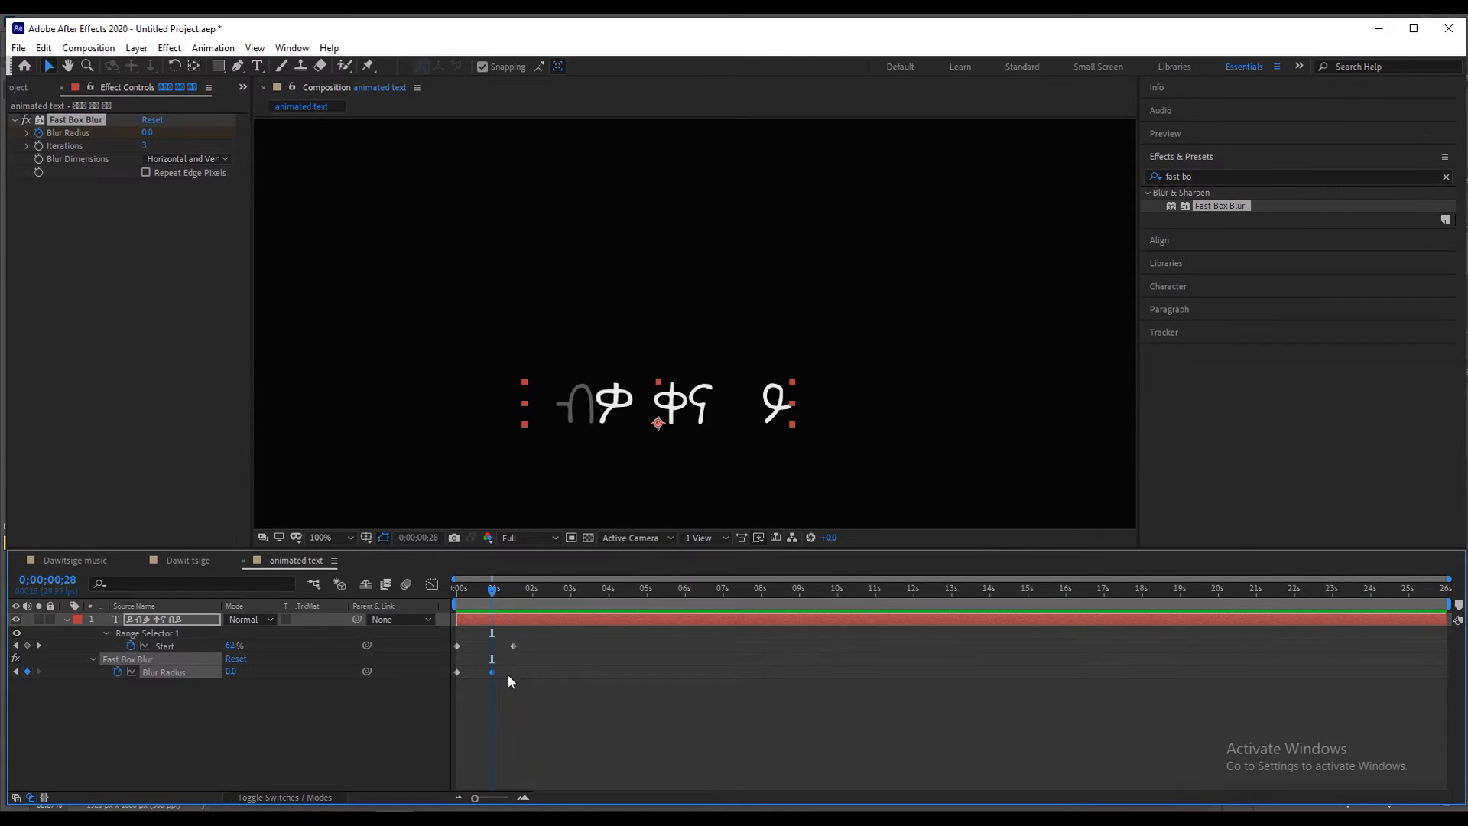
{"action": "left_click_drag", "start_coordinate": [492, 672], "coordinate": [479, 673]}
Play the shortened blur-in from 0;00;00;00 several times to check its timing.
{"action": "left_click_drag", "start_coordinate": [479, 601], "coordinate": [433, 600]}
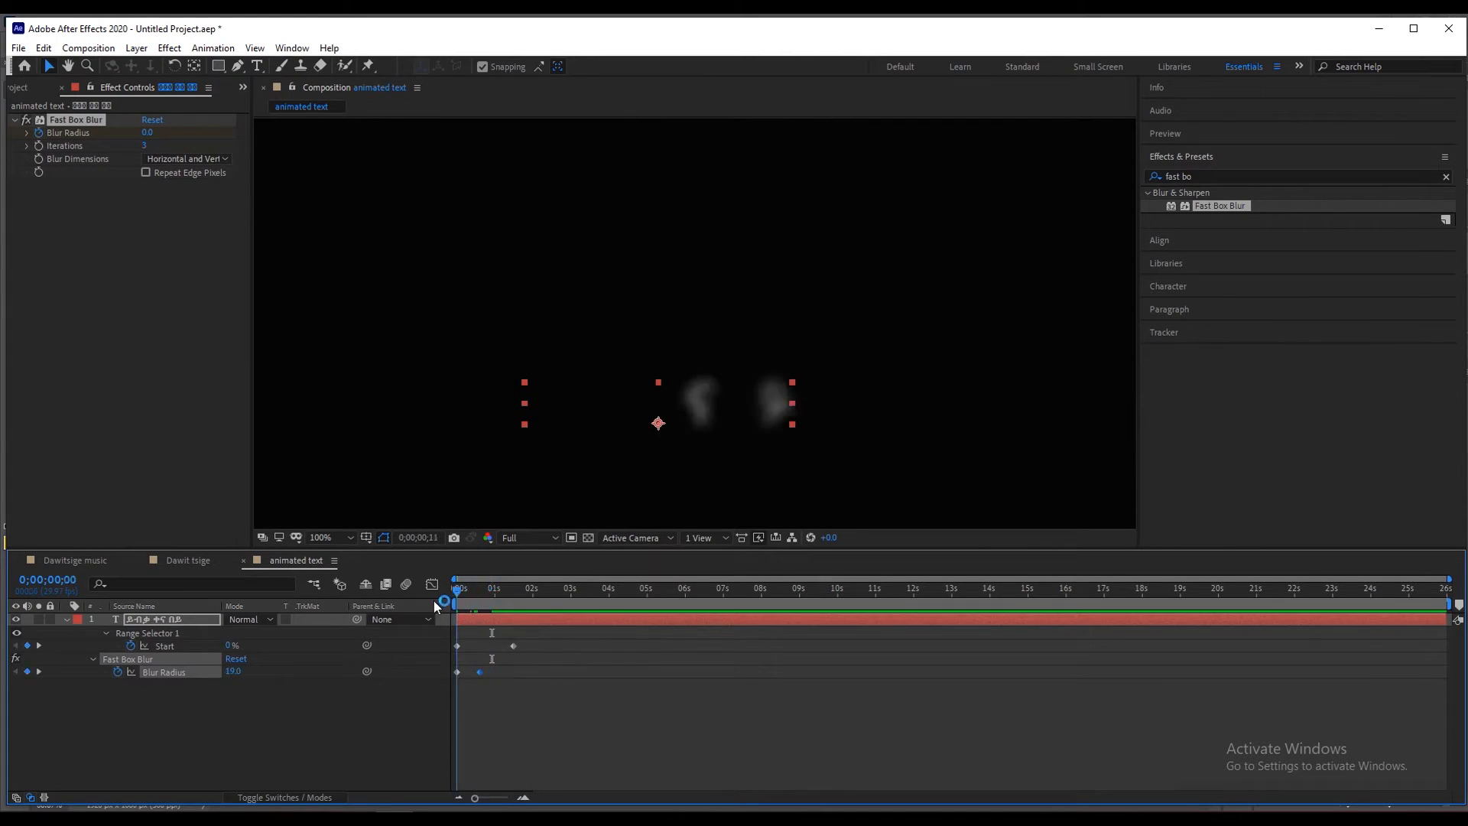
{"action": "key", "text": "space"}
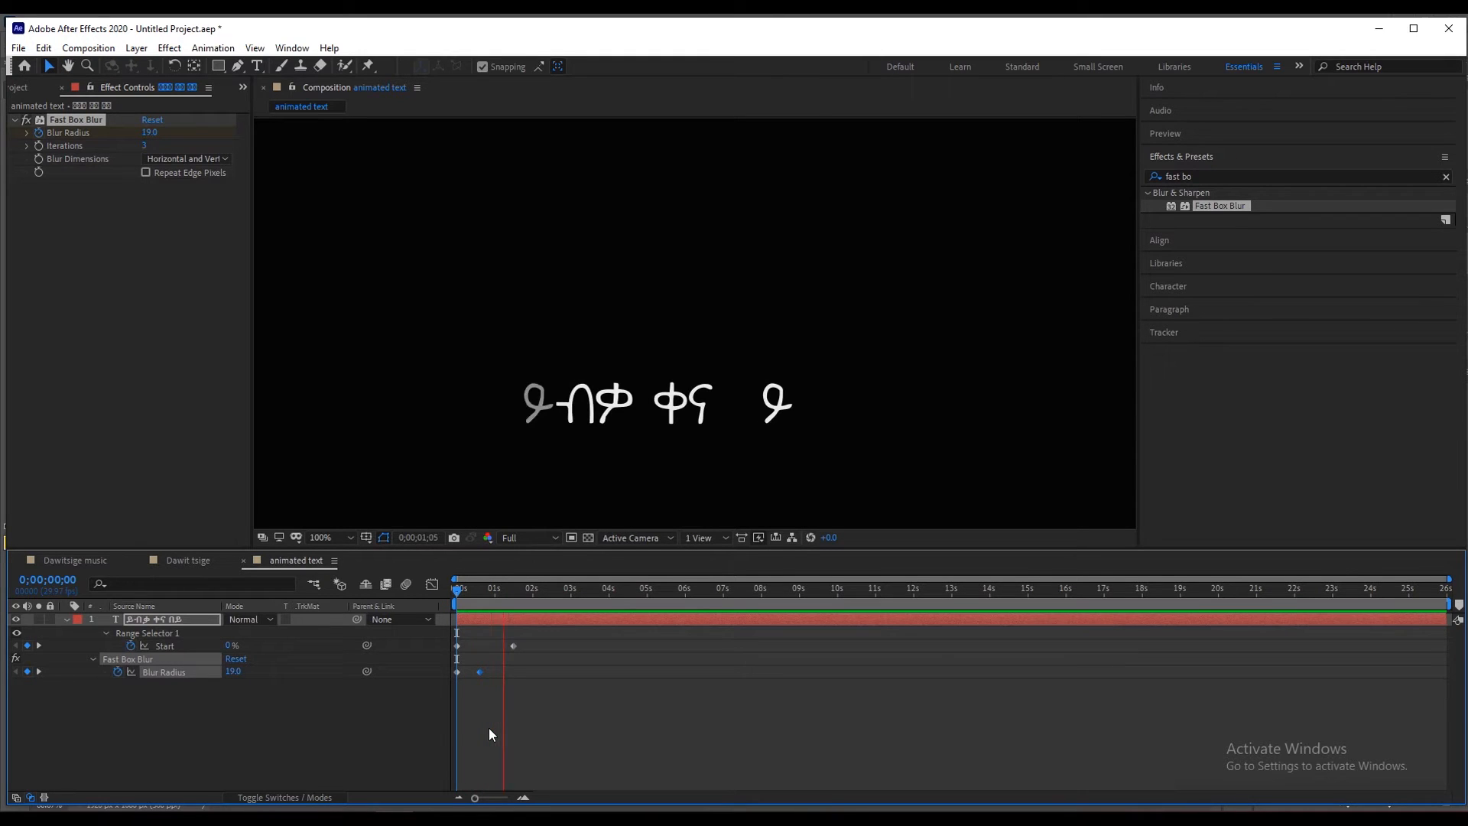
{"action": "key", "text": "space"}
{"action": "key", "text": "space"}
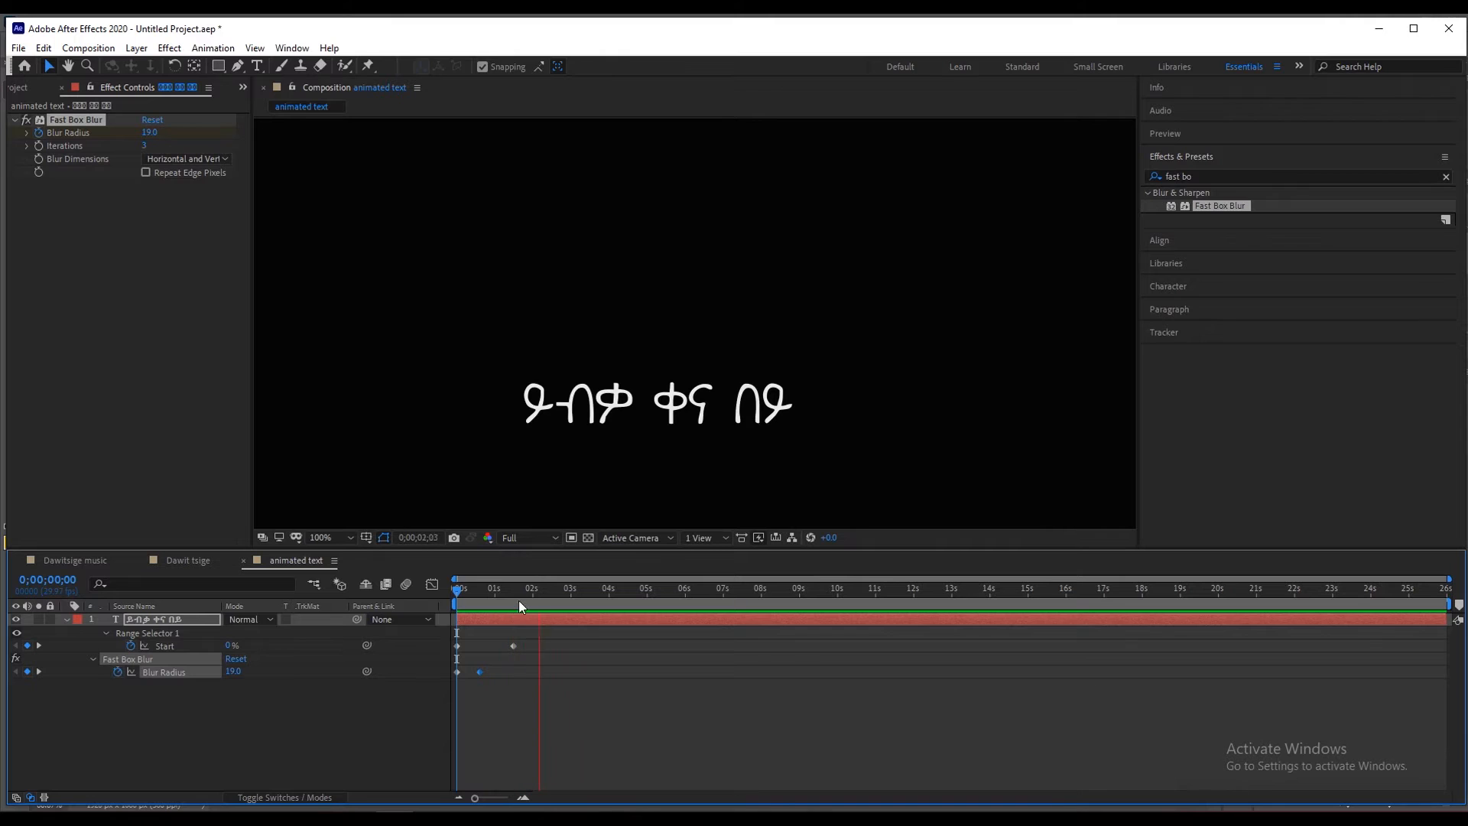
{"action": "key", "text": "space"}
{"action": "key", "text": "space"}
End the work area at 0;00;06;01, trim the composition to it, and play the result from the start.
{"action": "left_click", "coordinate": [532, 591]}
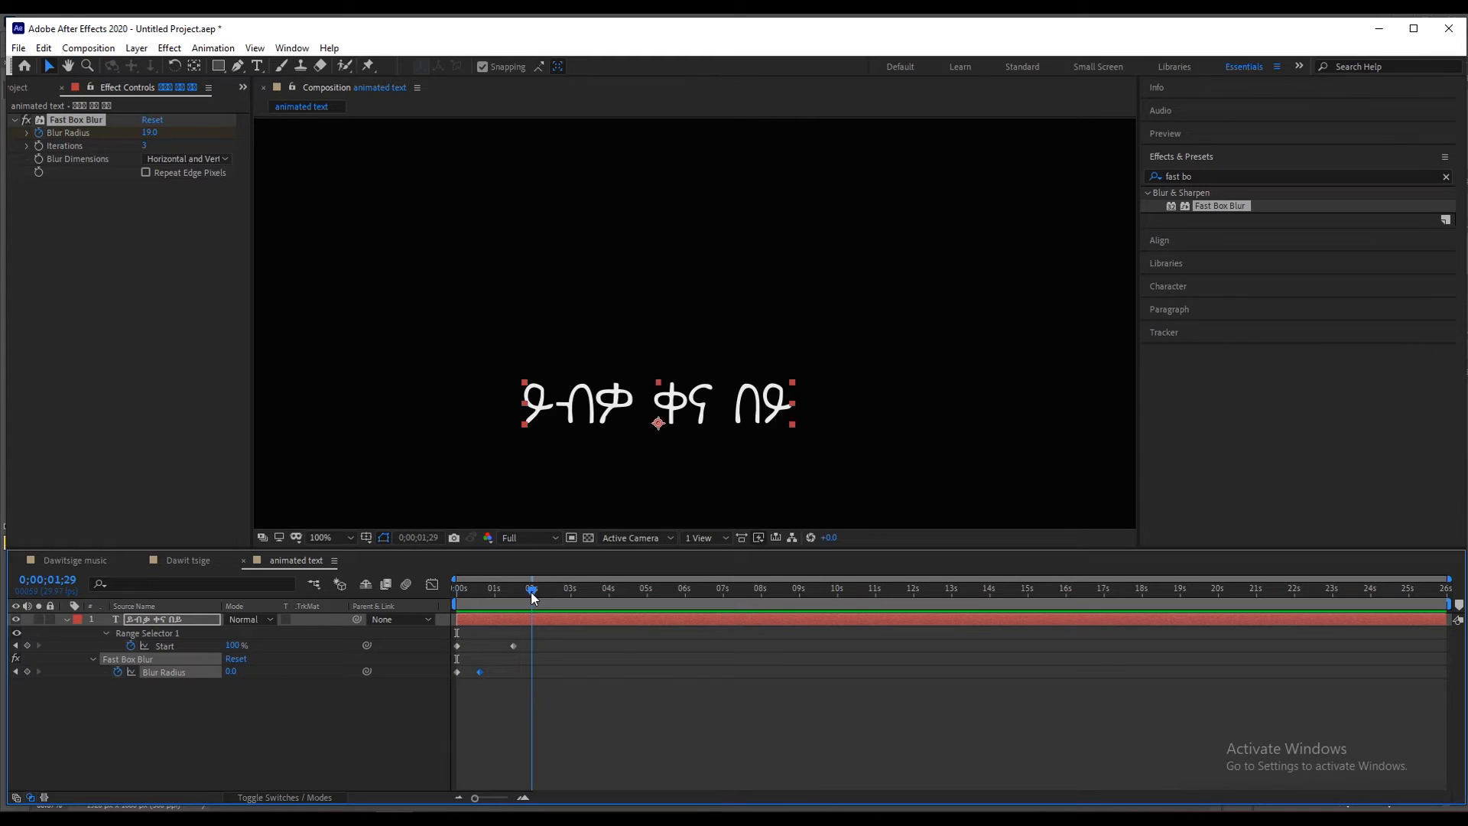
{"action": "left_click_drag", "start_coordinate": [531, 593], "coordinate": [571, 612]}
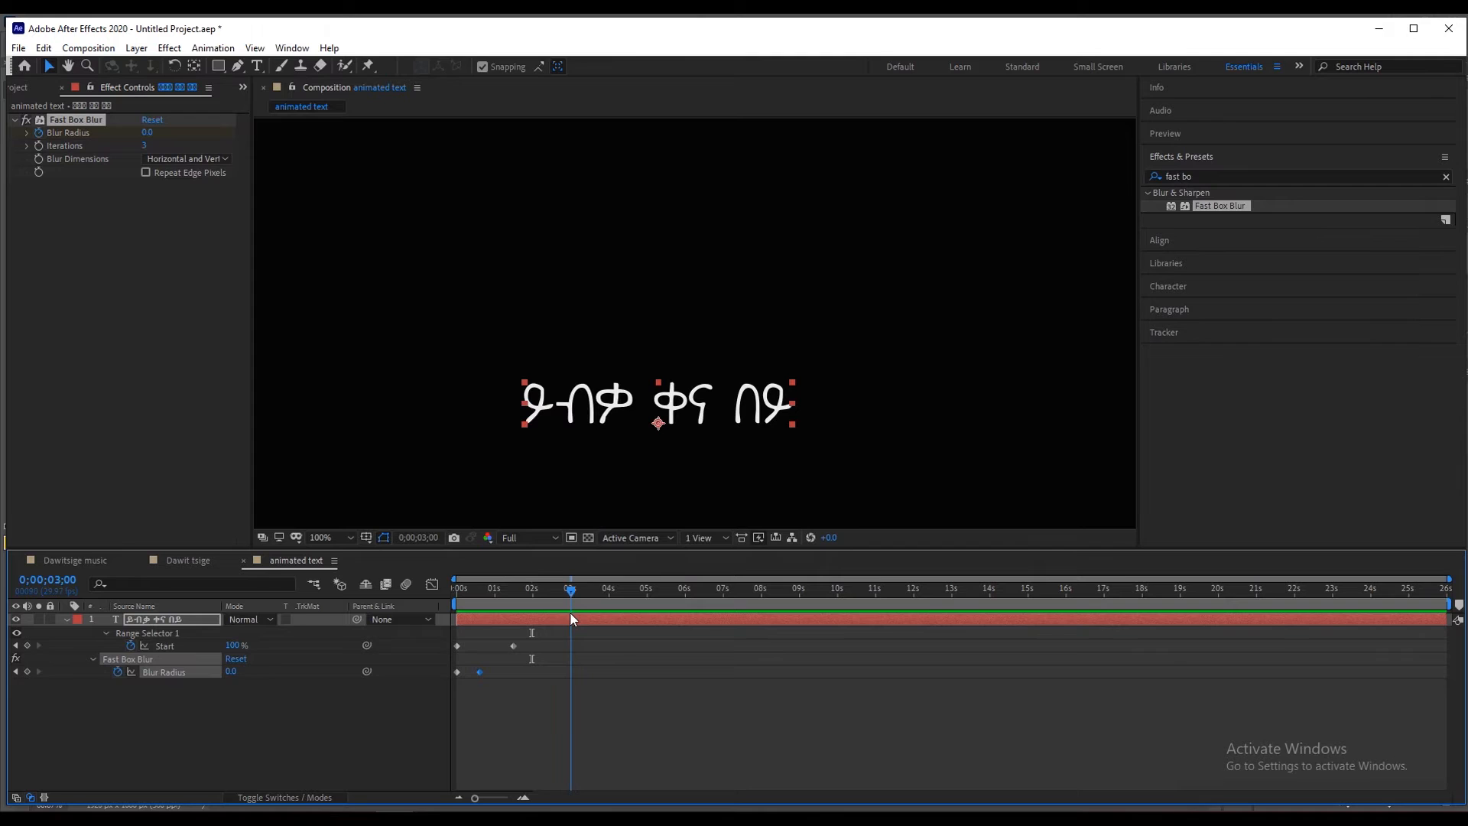
{"action": "left_click", "coordinate": [687, 590]}
{"action": "right_click", "coordinate": [685, 606]}
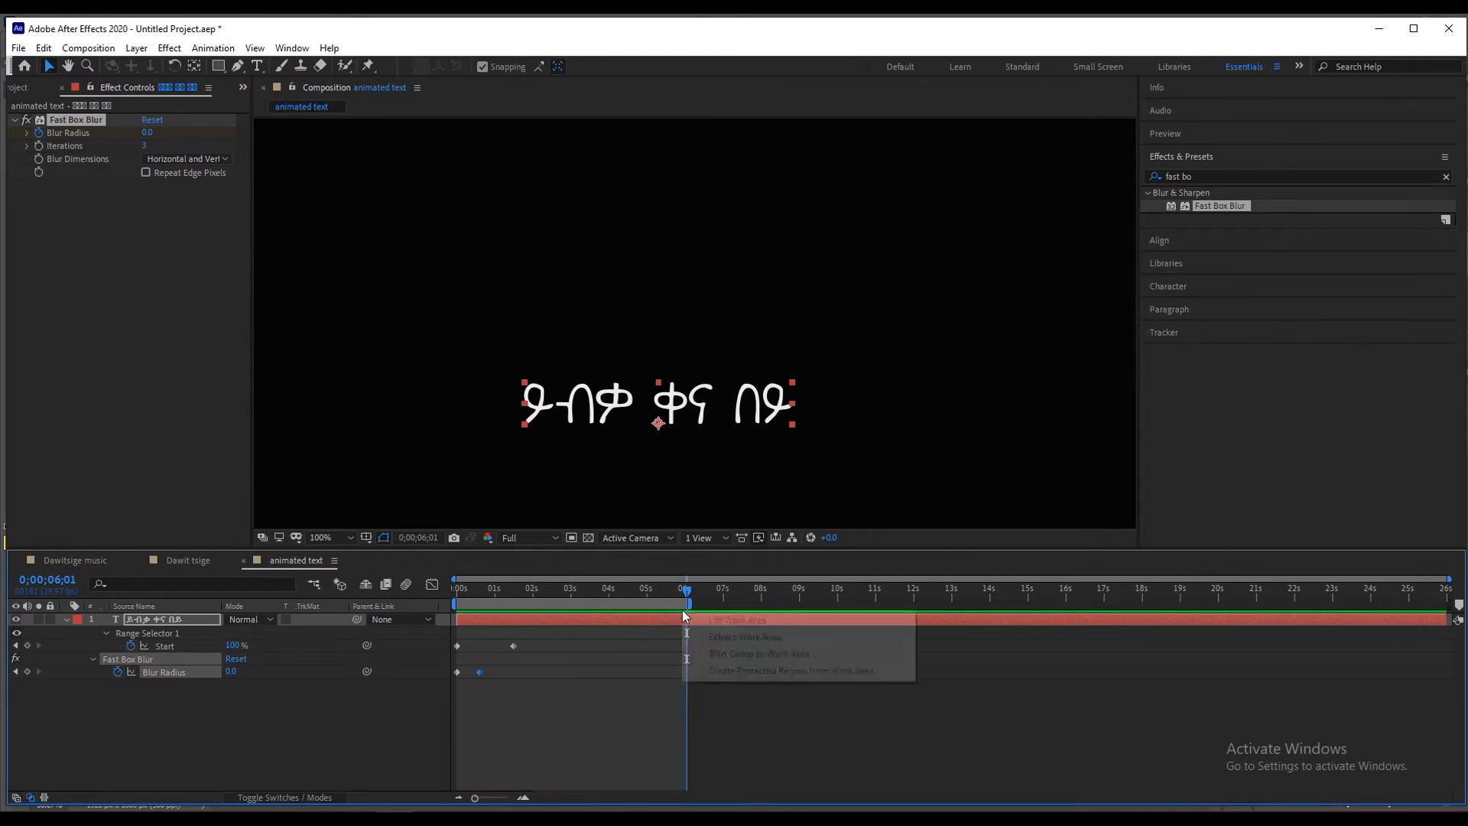
{"action": "left_click", "coordinate": [748, 656]}
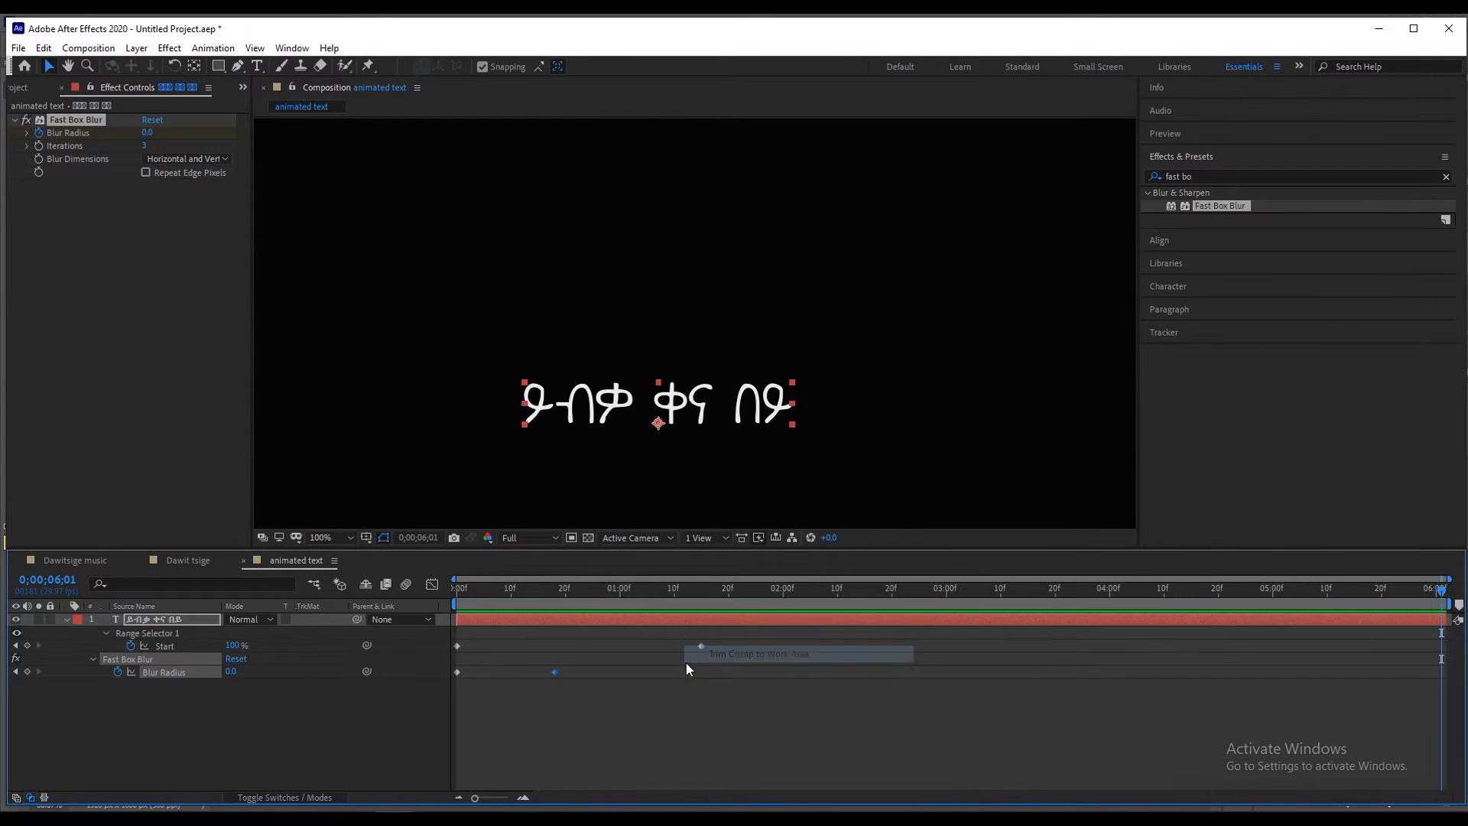
{"action": "left_click_drag", "start_coordinate": [659, 590], "coordinate": [428, 603]}
{"action": "key", "text": "space"}
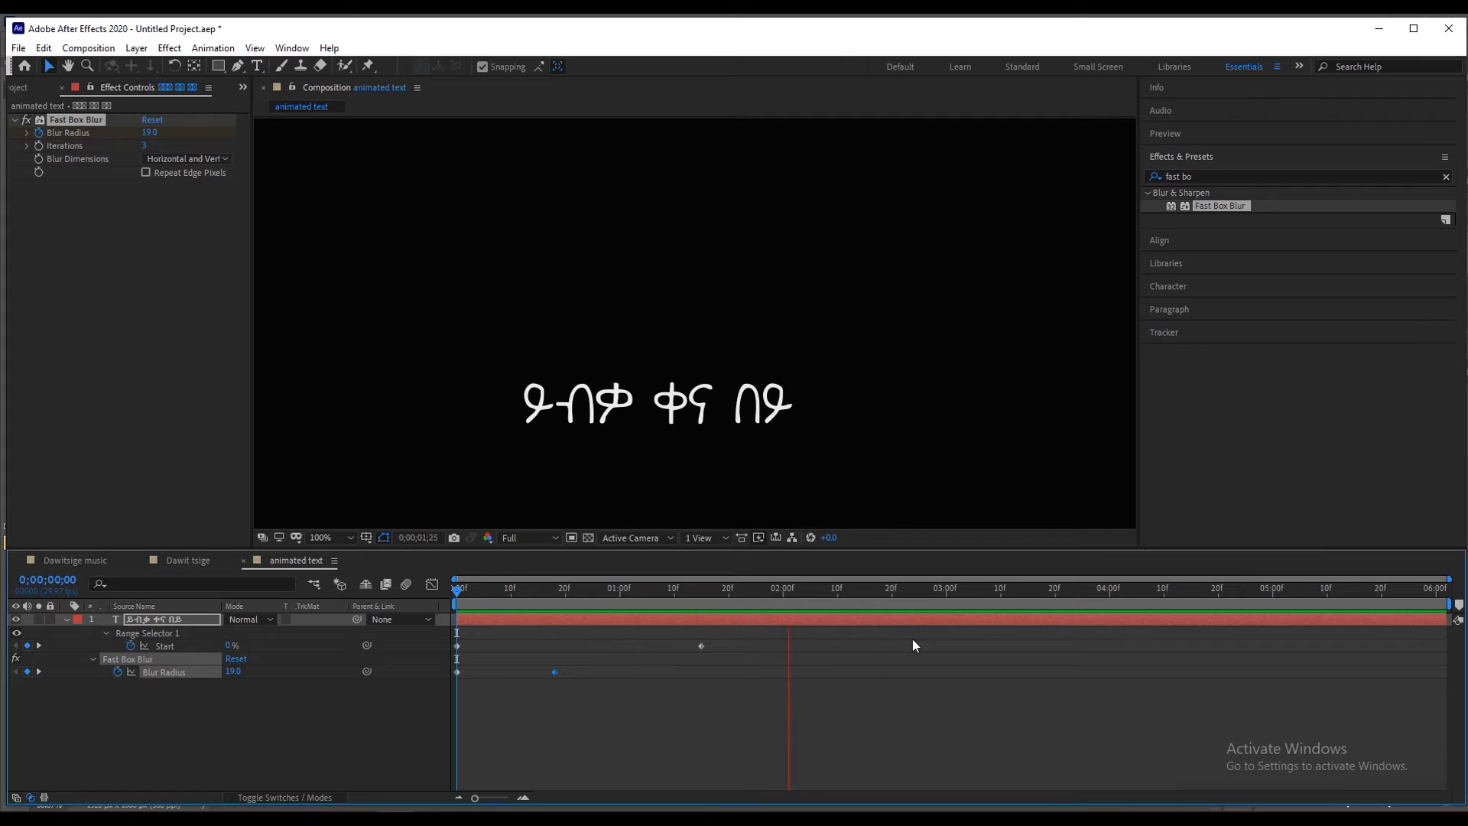
Copy the Blur Radius keyframes to the end of the lyric, with radius 0 at 0;00;05;00 and 19 at 0;00;05;20.
{"action": "left_click_drag", "start_coordinate": [1256, 594], "coordinate": [1272, 597]}
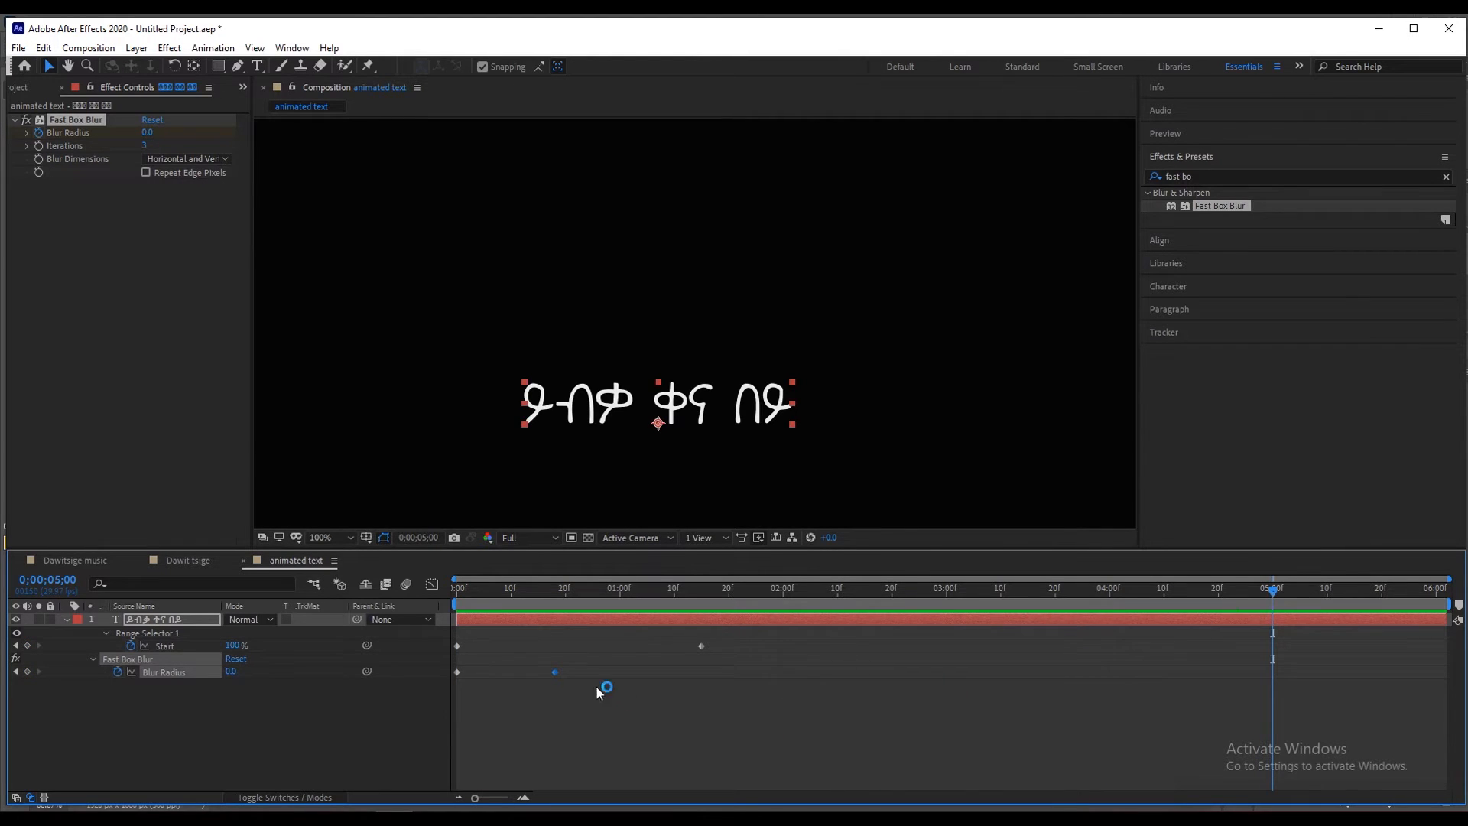
{"action": "left_click_drag", "start_coordinate": [580, 669], "coordinate": [491, 721]}
{"action": "left_click_drag", "start_coordinate": [1278, 597], "coordinate": [1383, 618]}
{"action": "key", "text": "ctrl+c"}
{"action": "key", "text": "ctrl+v"}
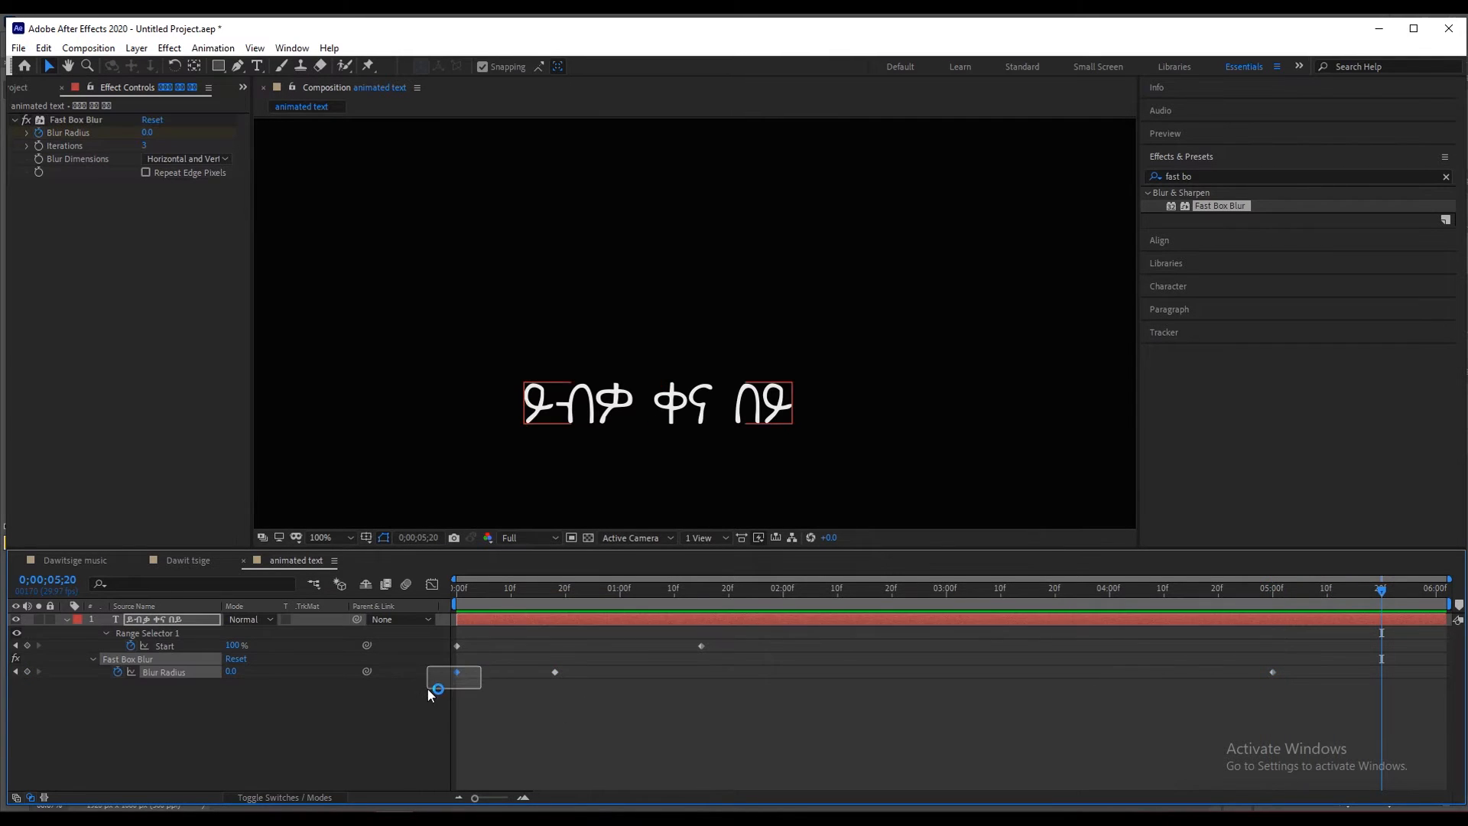
Play the closing blur-out from 0;00;04;21, and replay the lyric animation from the start.
{"action": "left_click_drag", "start_coordinate": [1262, 592], "coordinate": [1225, 603]}
{"action": "key", "text": "space"}
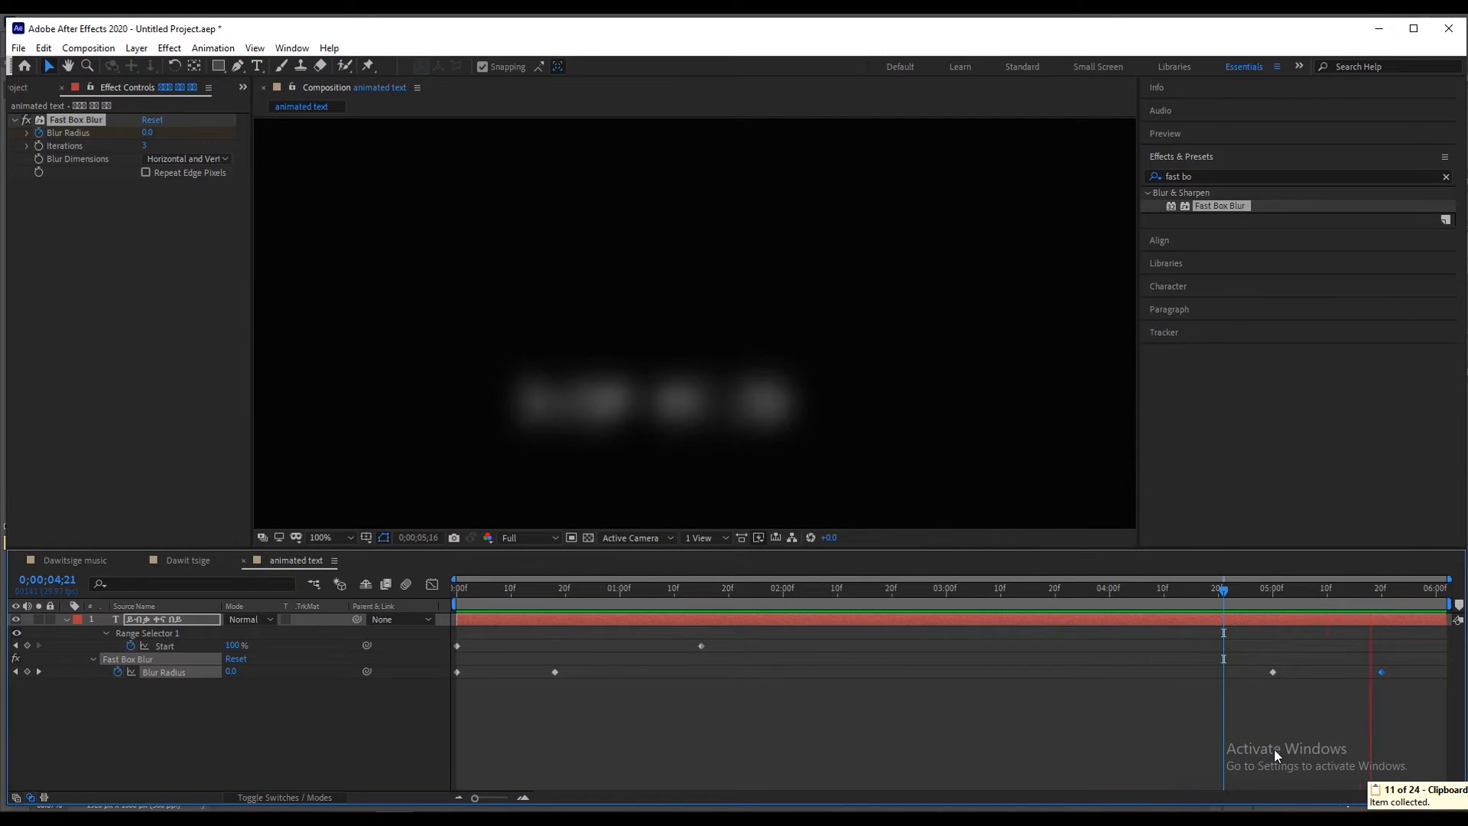
{"action": "left_click", "coordinate": [1312, 600]}
{"action": "key", "text": "space"}
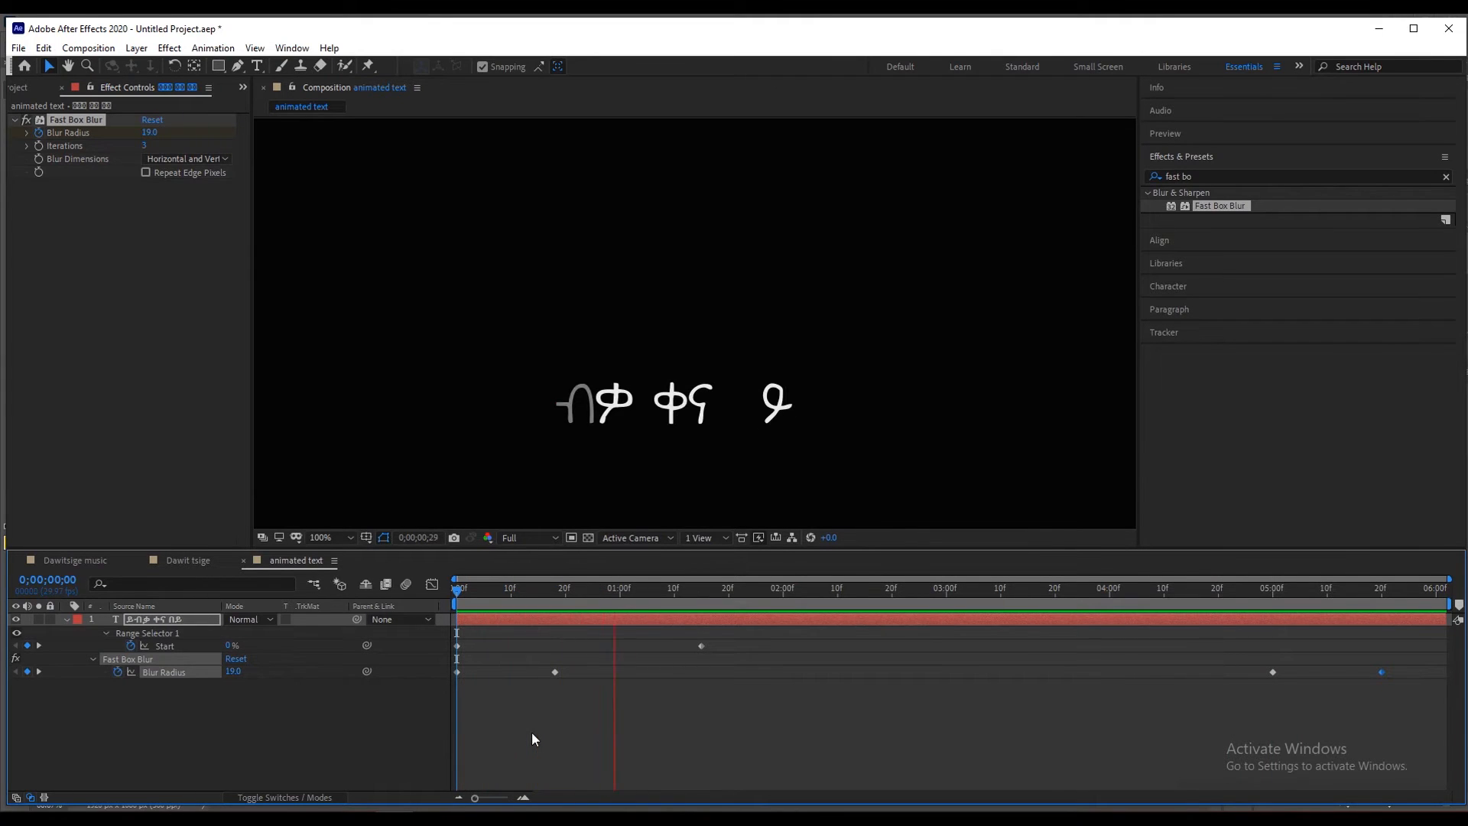
{"action": "key", "text": "space"}
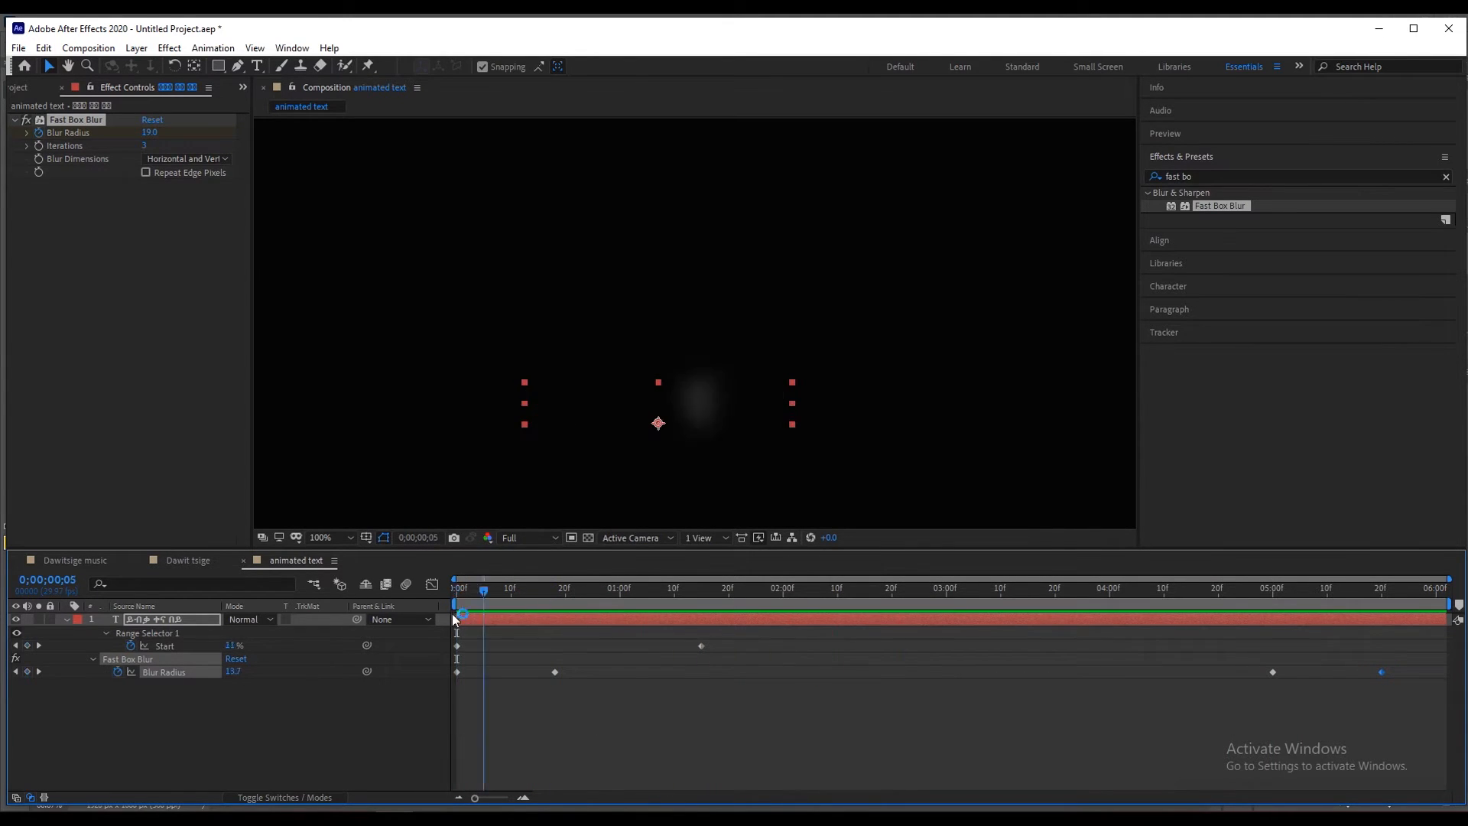
{"action": "key", "text": "space"}
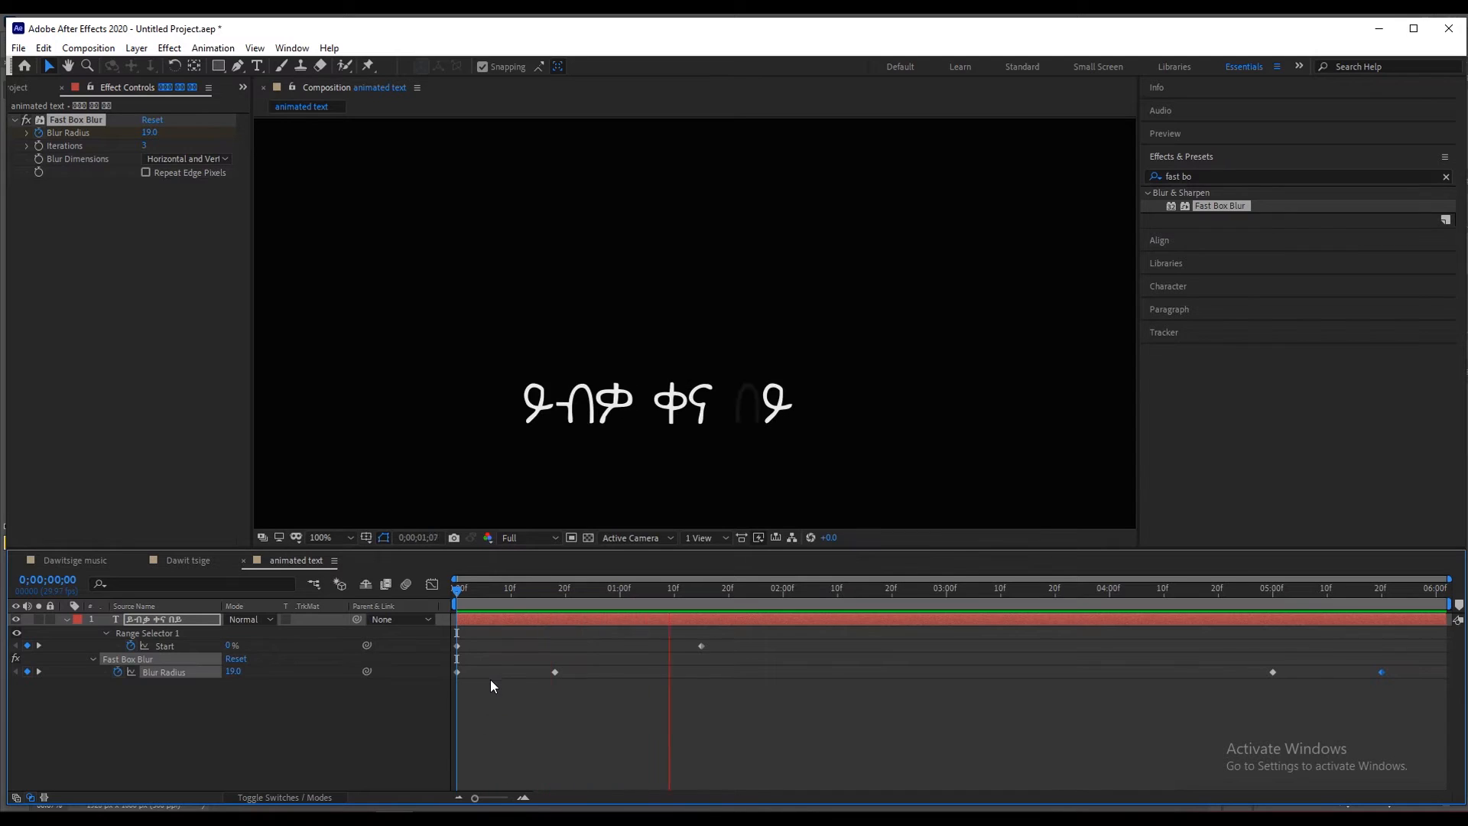
{"action": "key", "text": "space"}
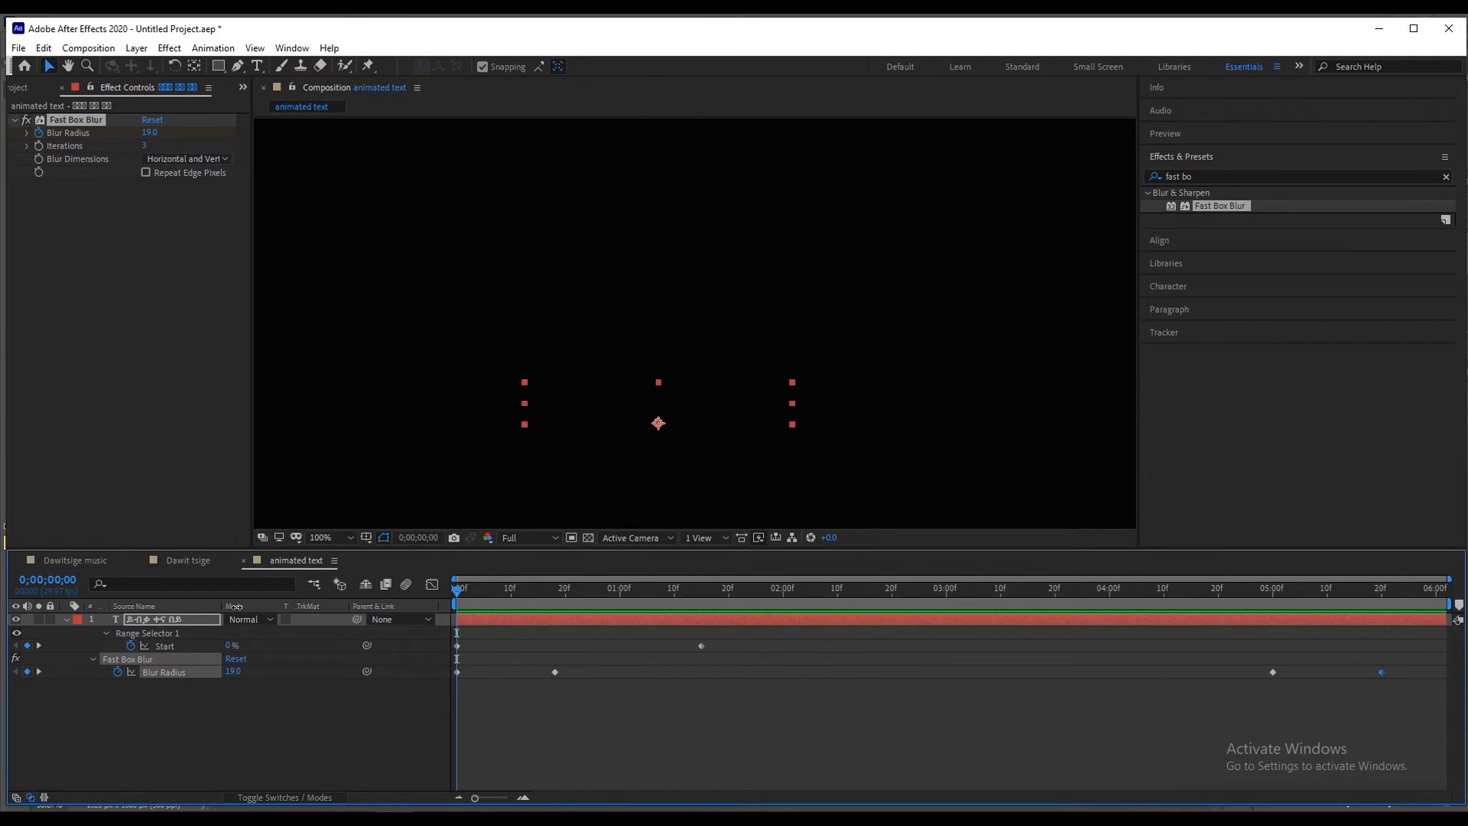
Keyframe the lyric text's Scale from 100% at 0;00;00;00 to 139% at 0;00;02;00.
{"action": "left_click", "coordinate": [144, 622]}
{"action": "key", "text": "s"}
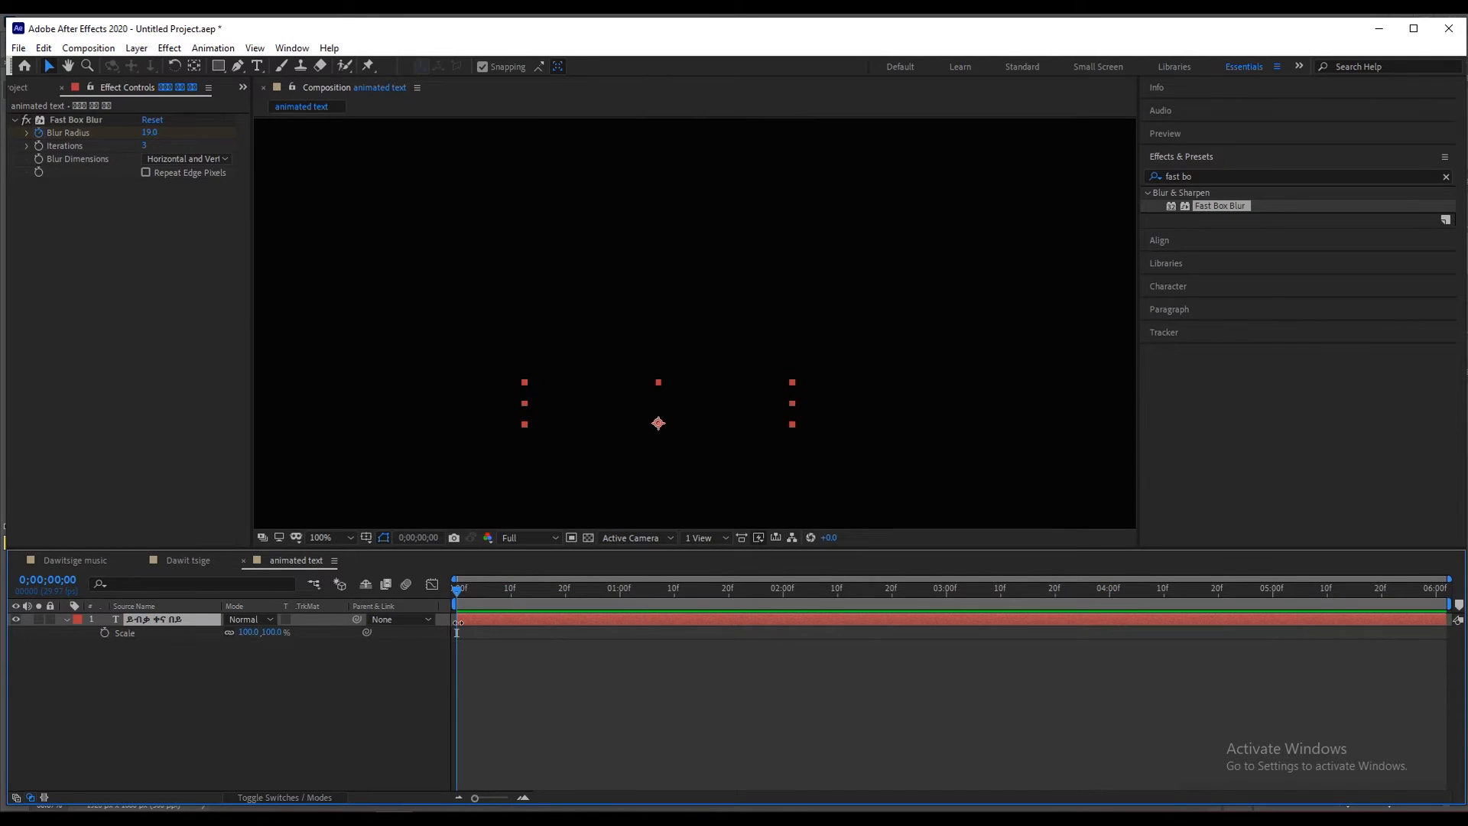
{"action": "key", "text": "u"}
{"action": "key", "text": "shift+s"}
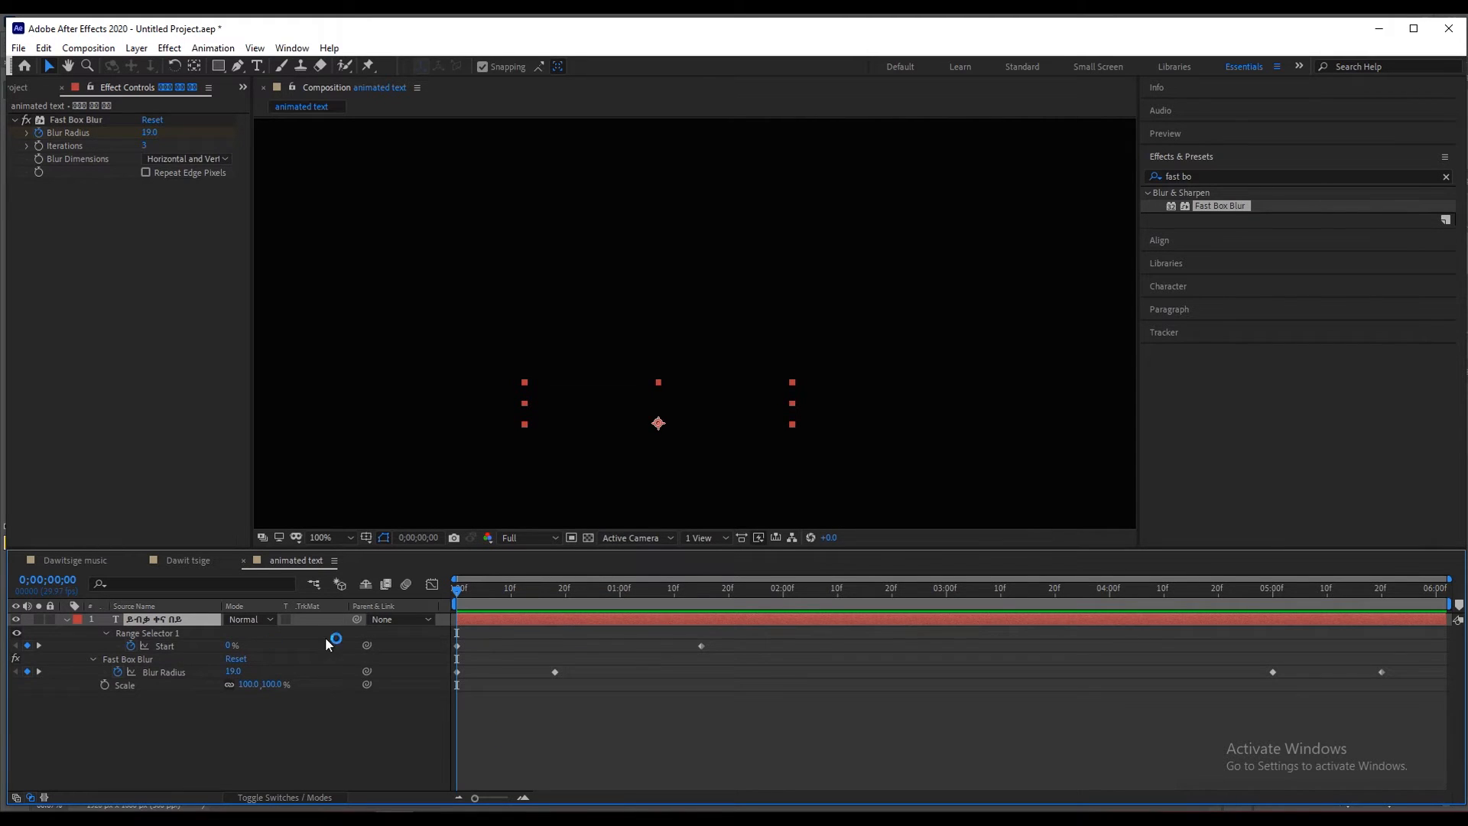
{"action": "left_click", "coordinate": [105, 684]}
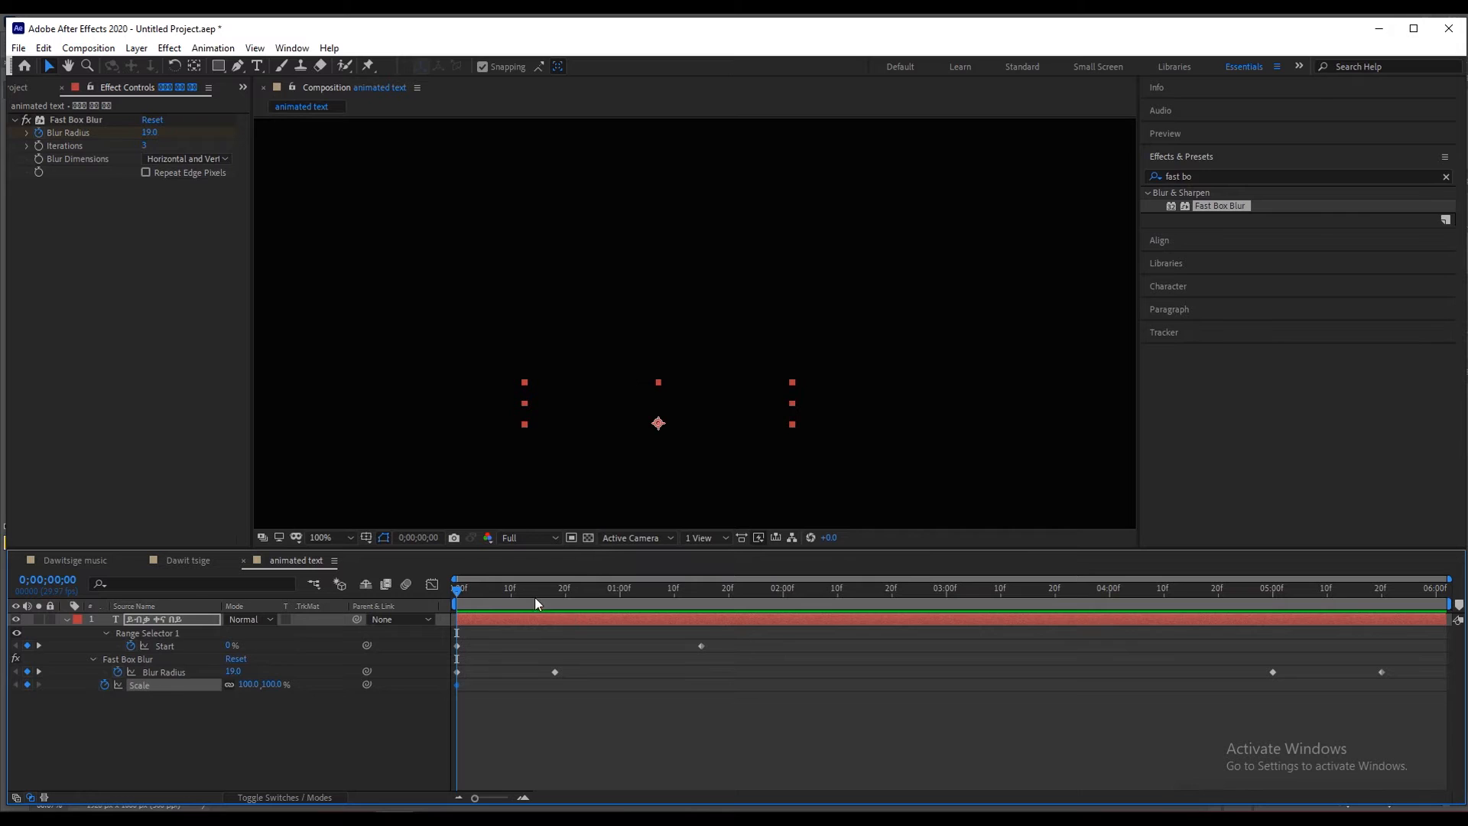
{"action": "left_click_drag", "start_coordinate": [459, 593], "coordinate": [783, 654]}
{"action": "left_click_drag", "start_coordinate": [245, 691], "coordinate": [275, 687]}
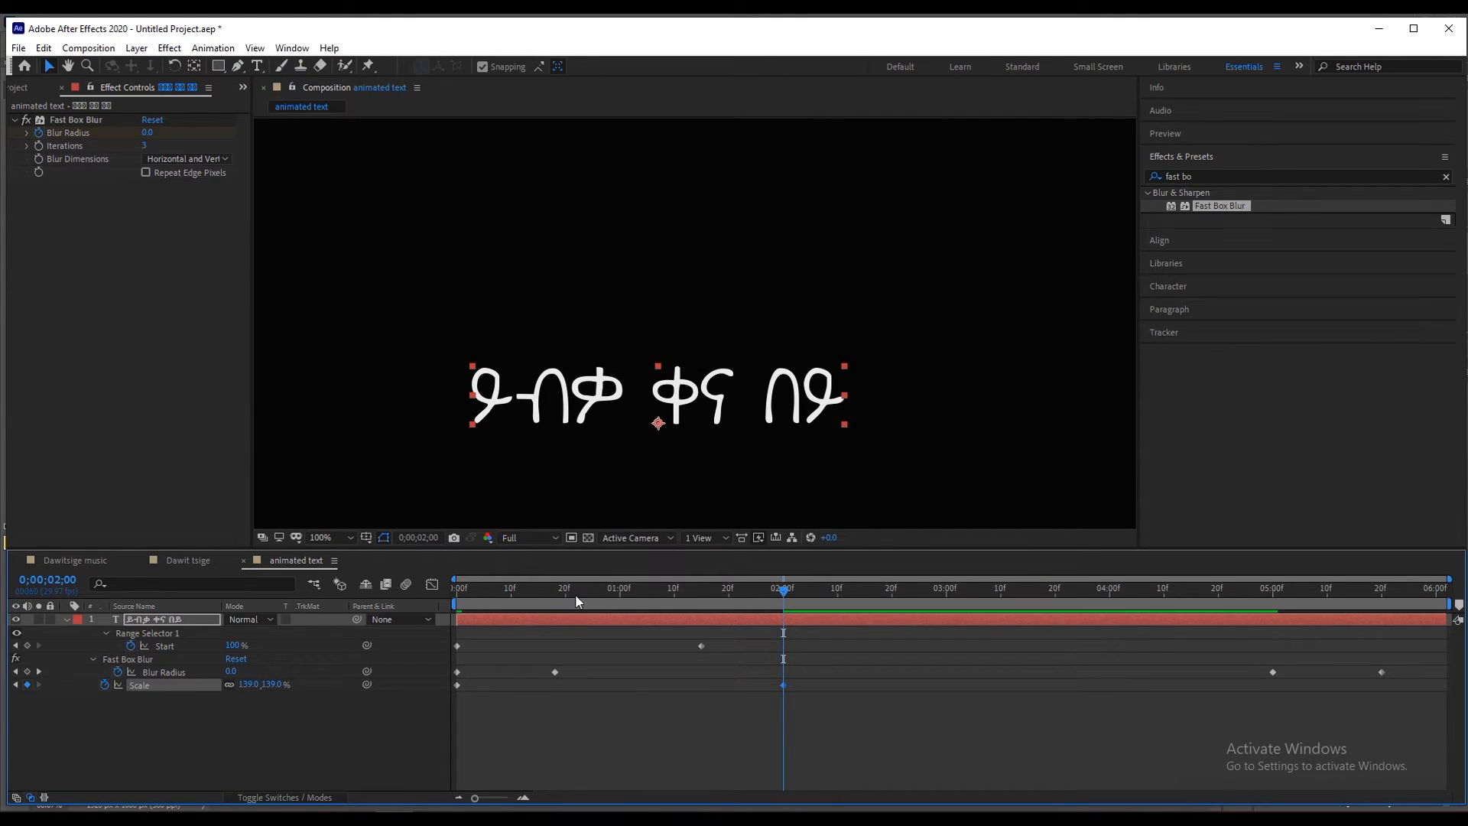
Play the lyric animation from the start to check how the text scales up.
{"action": "left_click_drag", "start_coordinate": [482, 593], "coordinate": [413, 602]}
{"action": "key", "text": "space"}
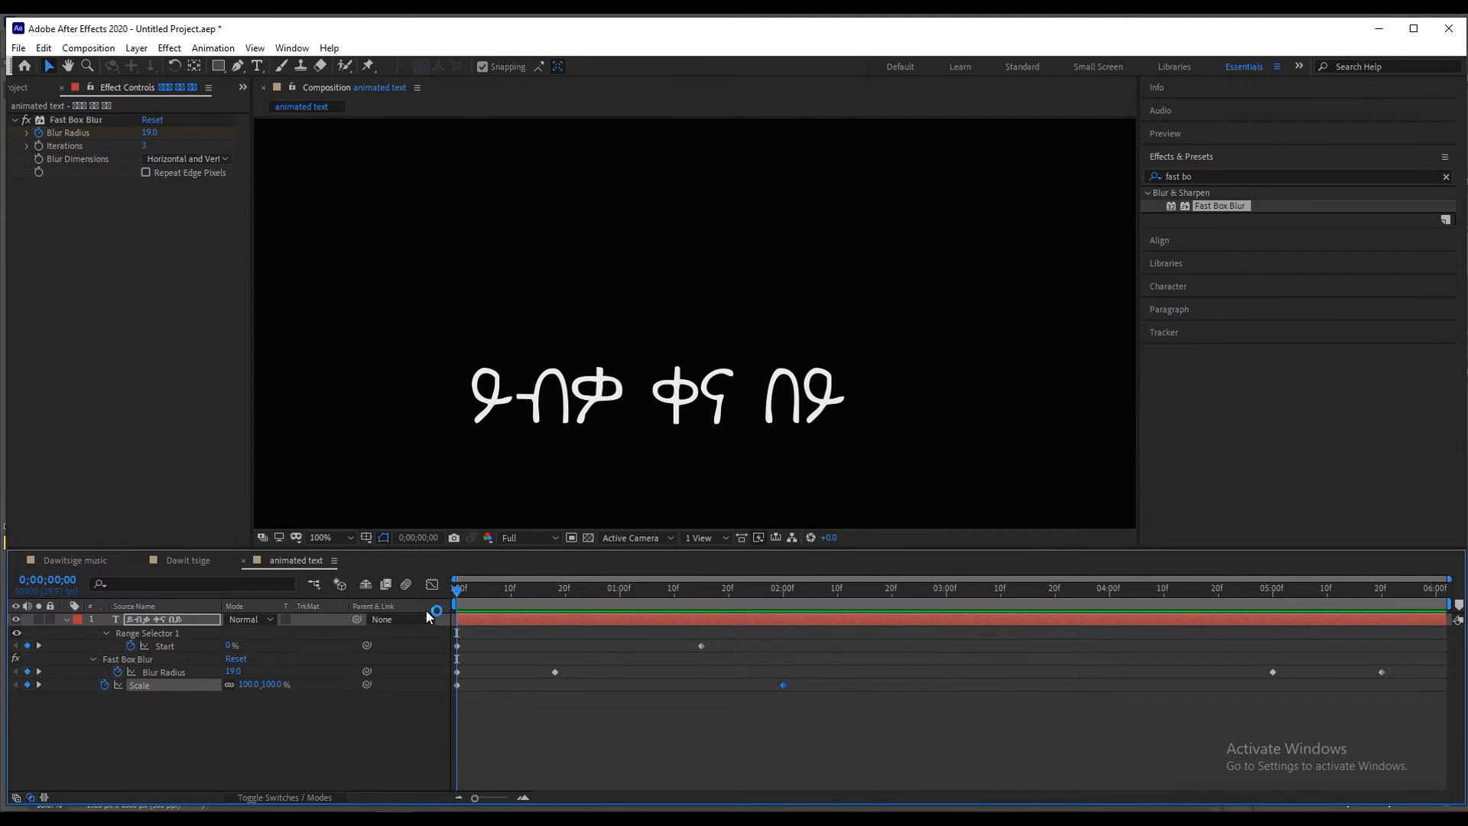
{"action": "key", "text": "space"}
{"action": "key", "text": "space"}
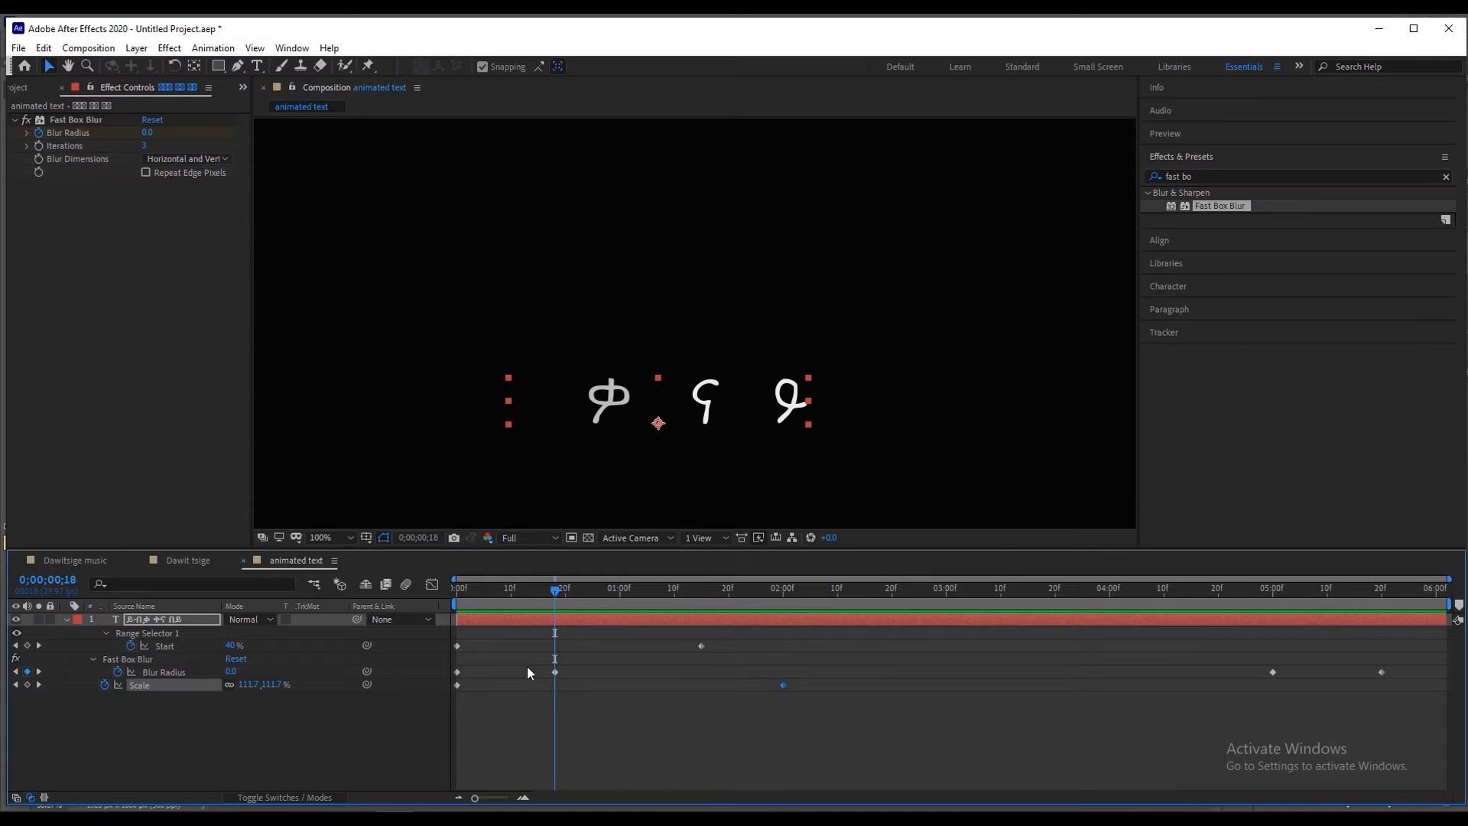
Set the lyric text's Scale keyframe at 0;00;02;00 to 110%.
{"action": "left_click", "coordinate": [254, 685]}
{"action": "type", "text": "11"}
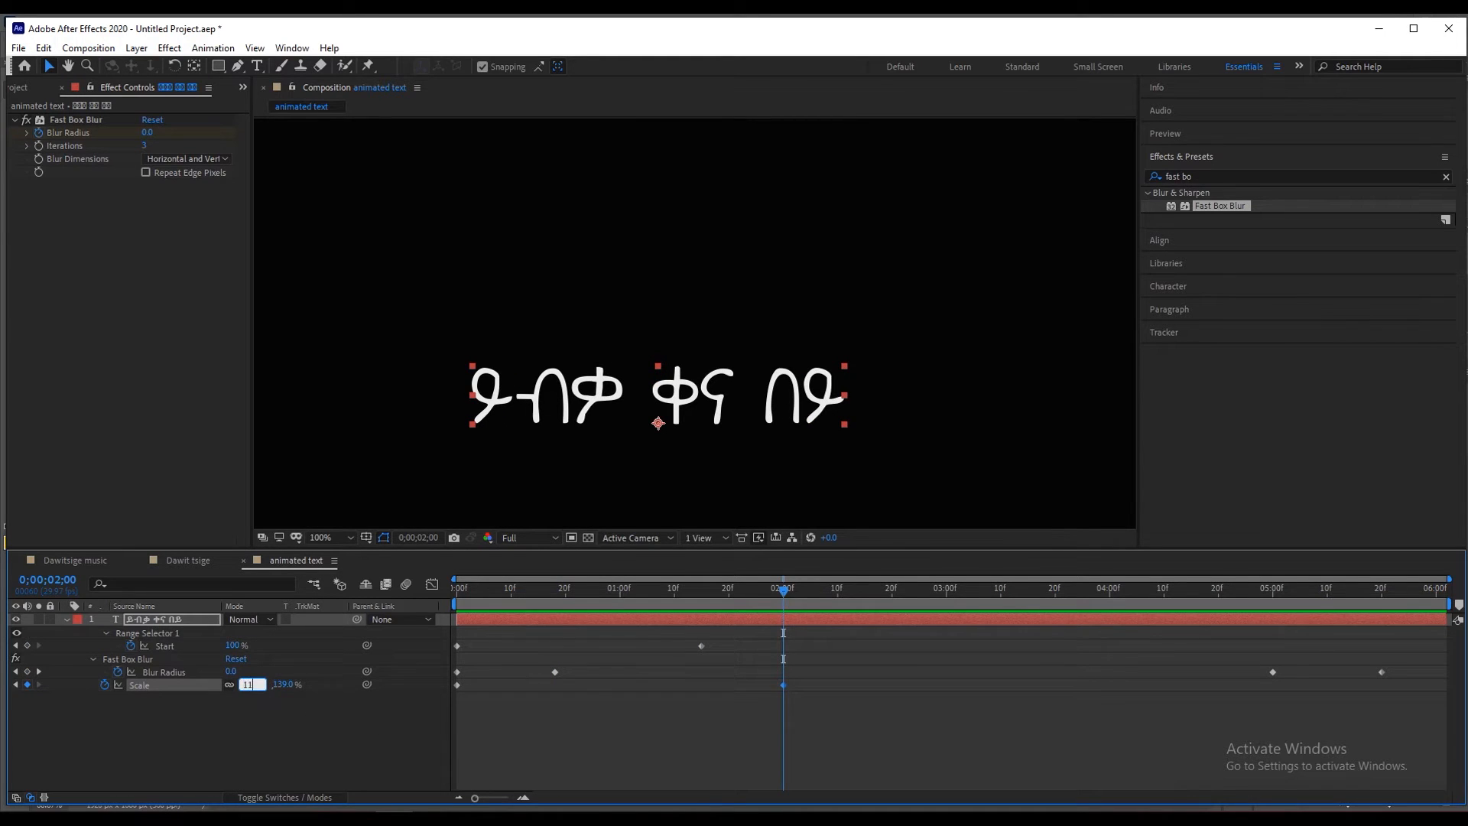
{"action": "key", "text": "Return"}
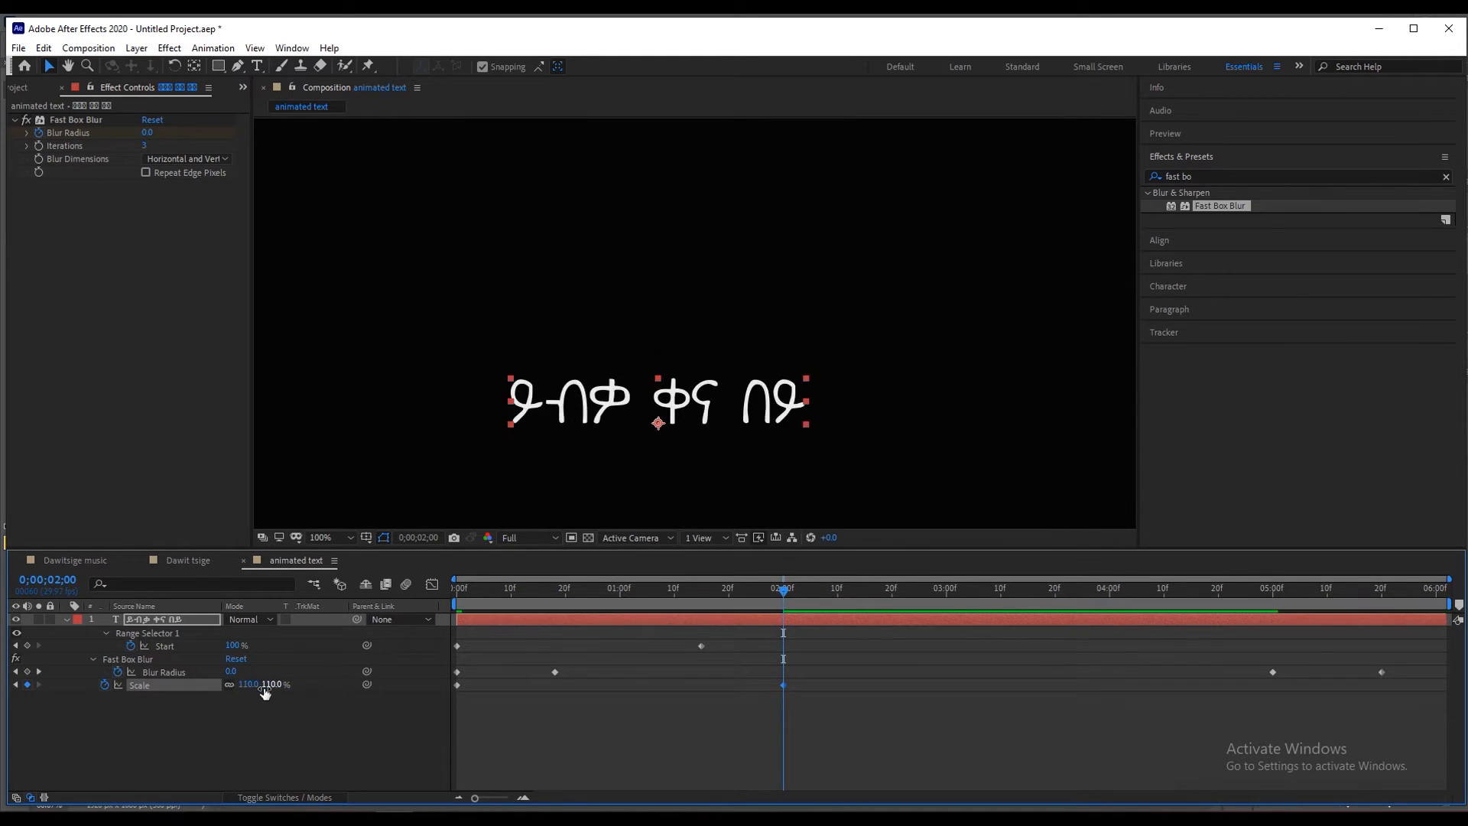
Apply Easy Ease to all of the lyric layer's Start, Blur Radius and Scale keyframes.
{"action": "left_click", "coordinate": [463, 583]}
{"action": "left_click_drag", "start_coordinate": [1426, 640], "coordinate": [246, 749]}
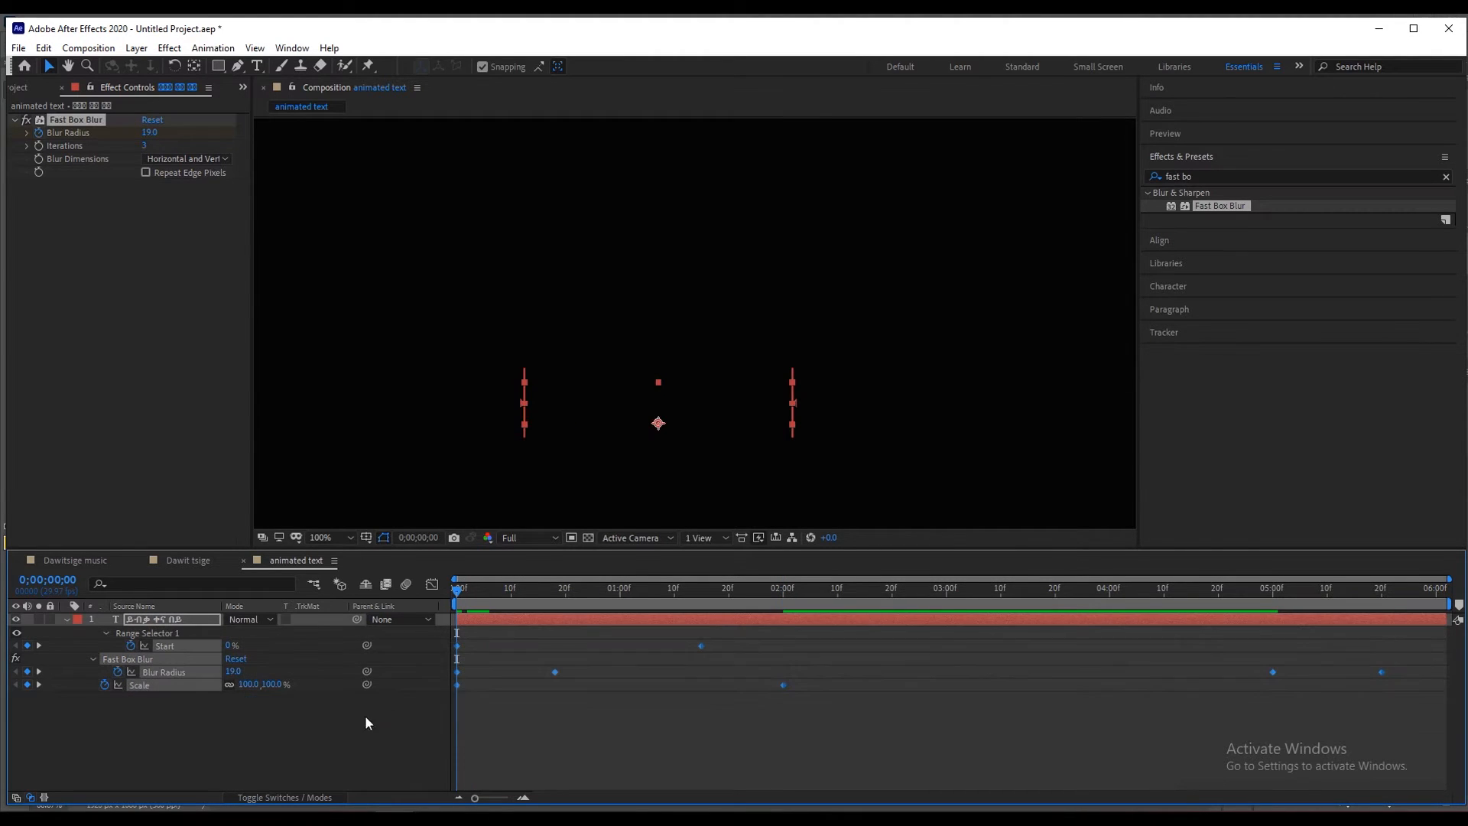
{"action": "right_click", "coordinate": [557, 672]}
{"action": "mouse_move", "coordinate": [710, 665]}
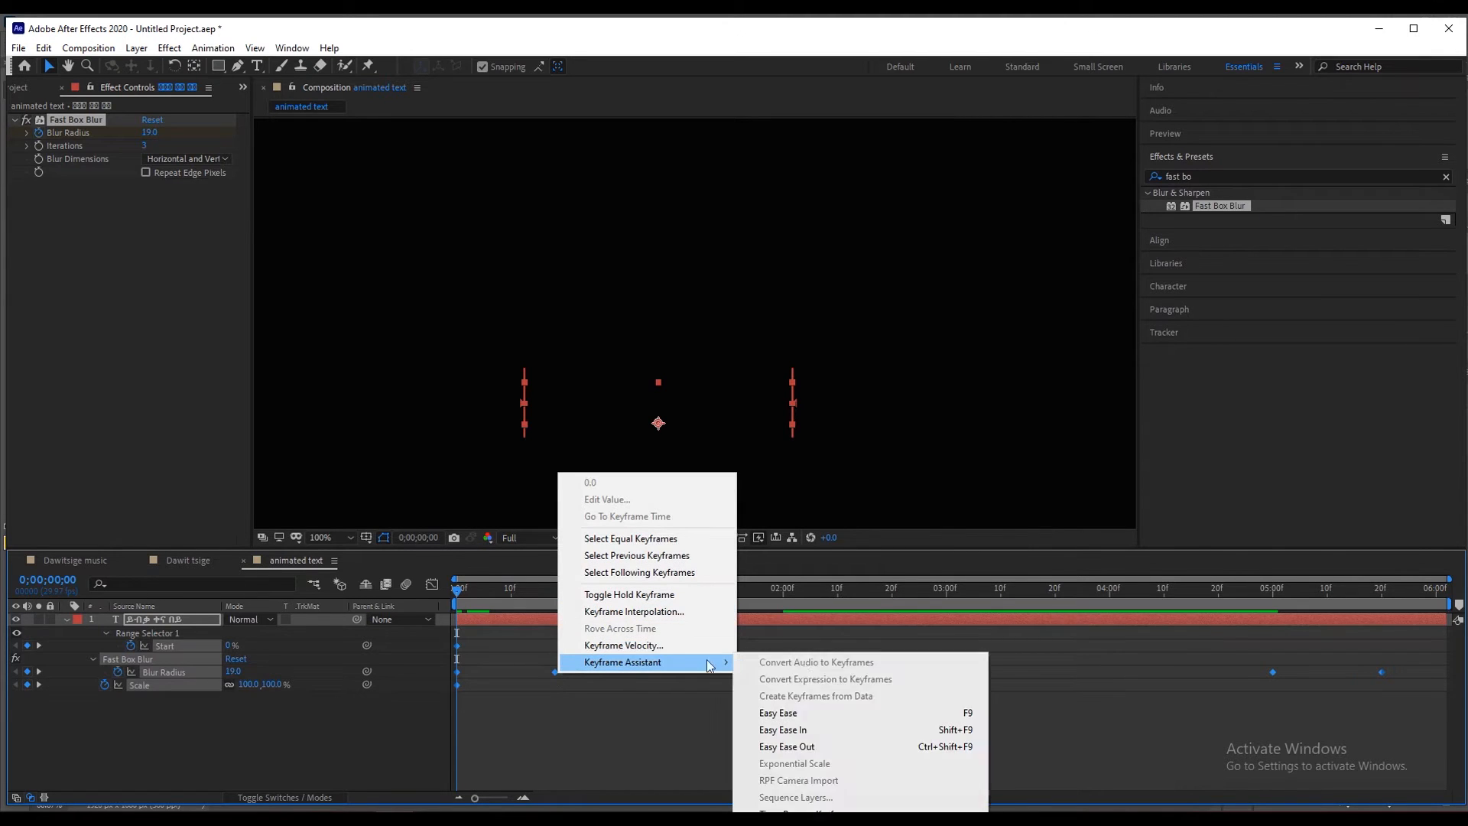
{"action": "left_click", "coordinate": [789, 713]}
Play the eased lyric animation several times and scrub through its opening to check the motion.
{"action": "key", "text": "space"}
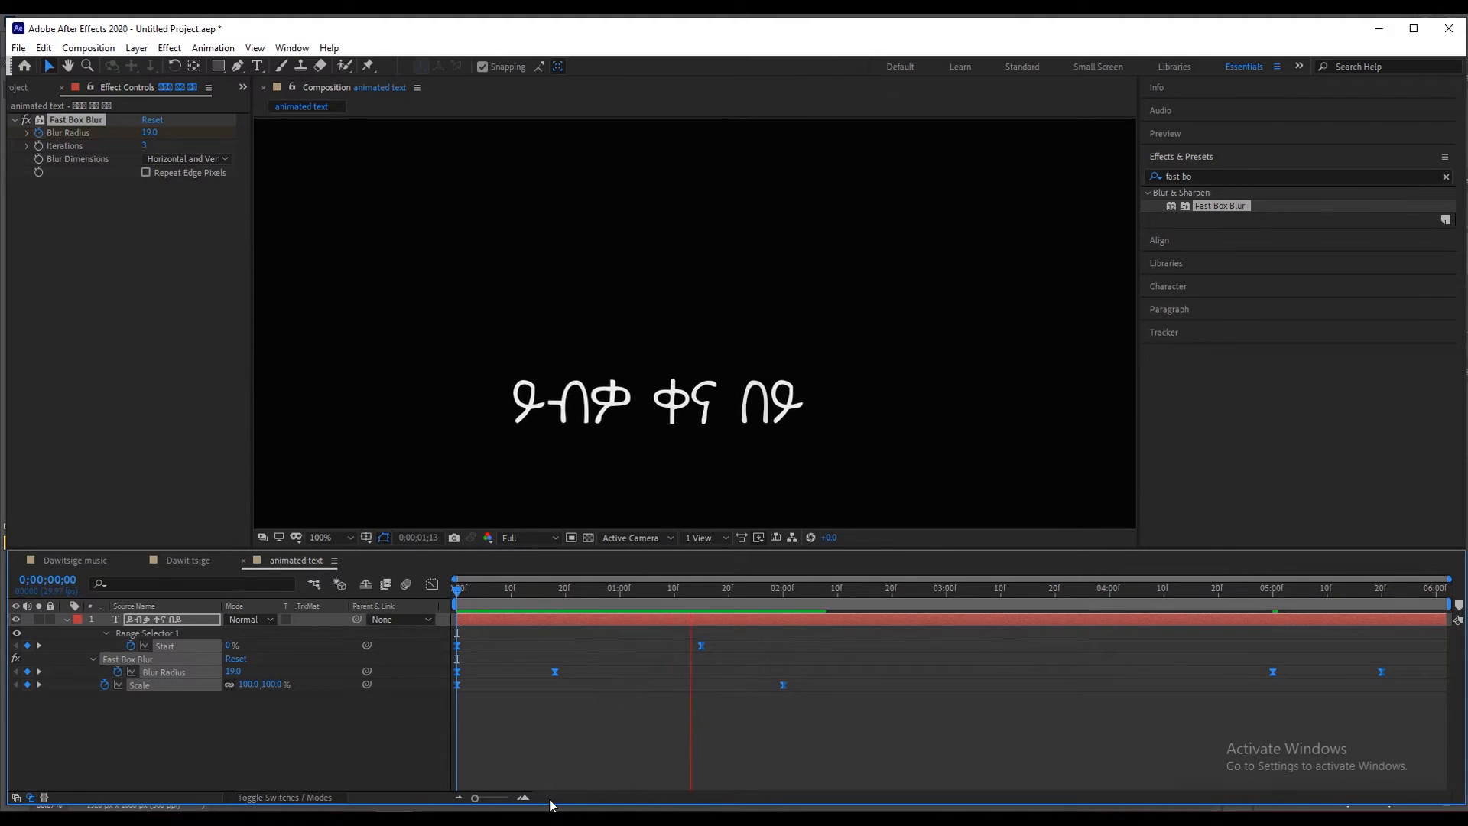
{"action": "key", "text": "space"}
{"action": "key", "text": "space"}
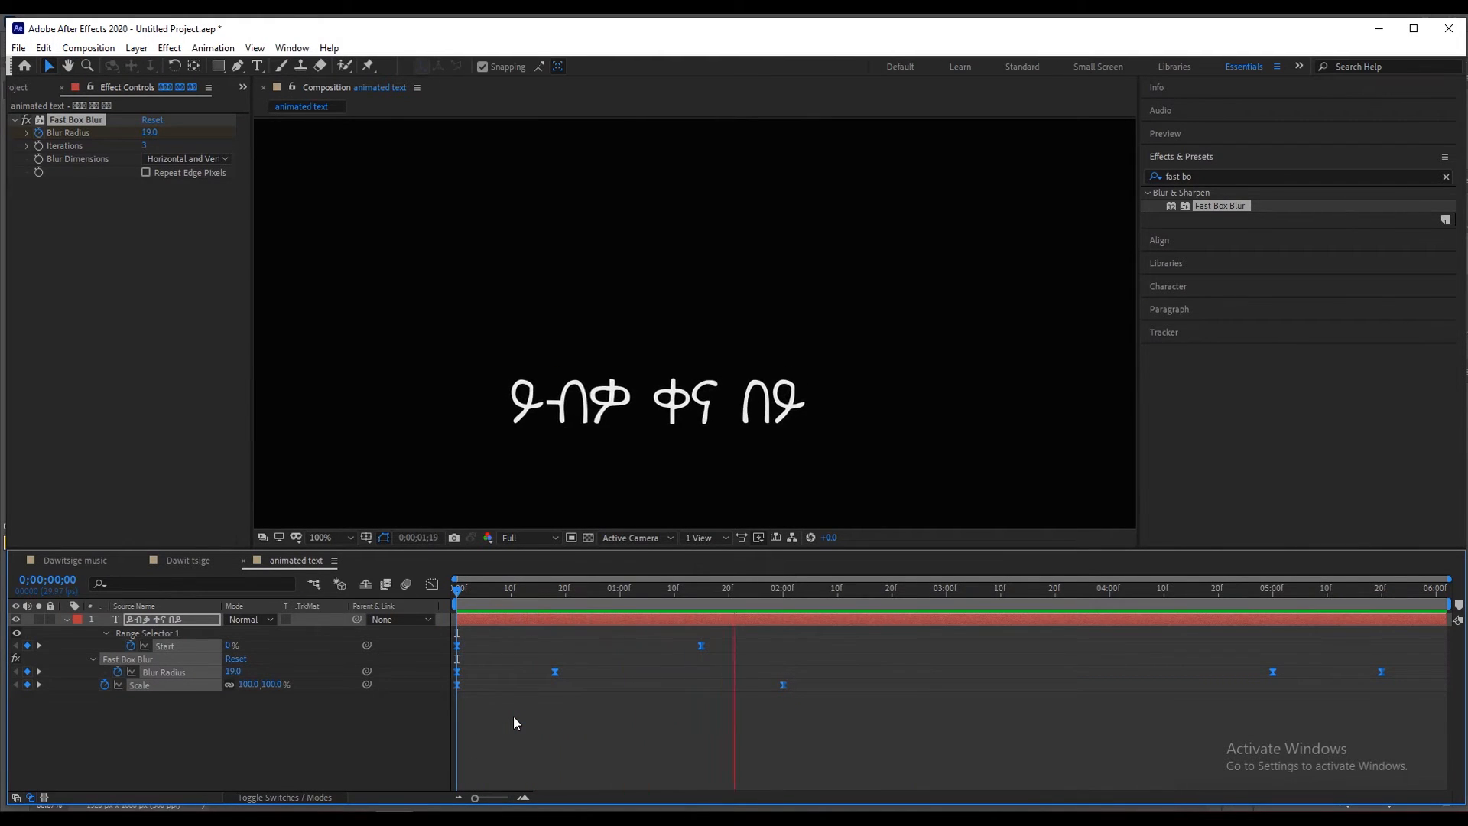
{"action": "key", "text": "space"}
{"action": "key", "text": "space"}
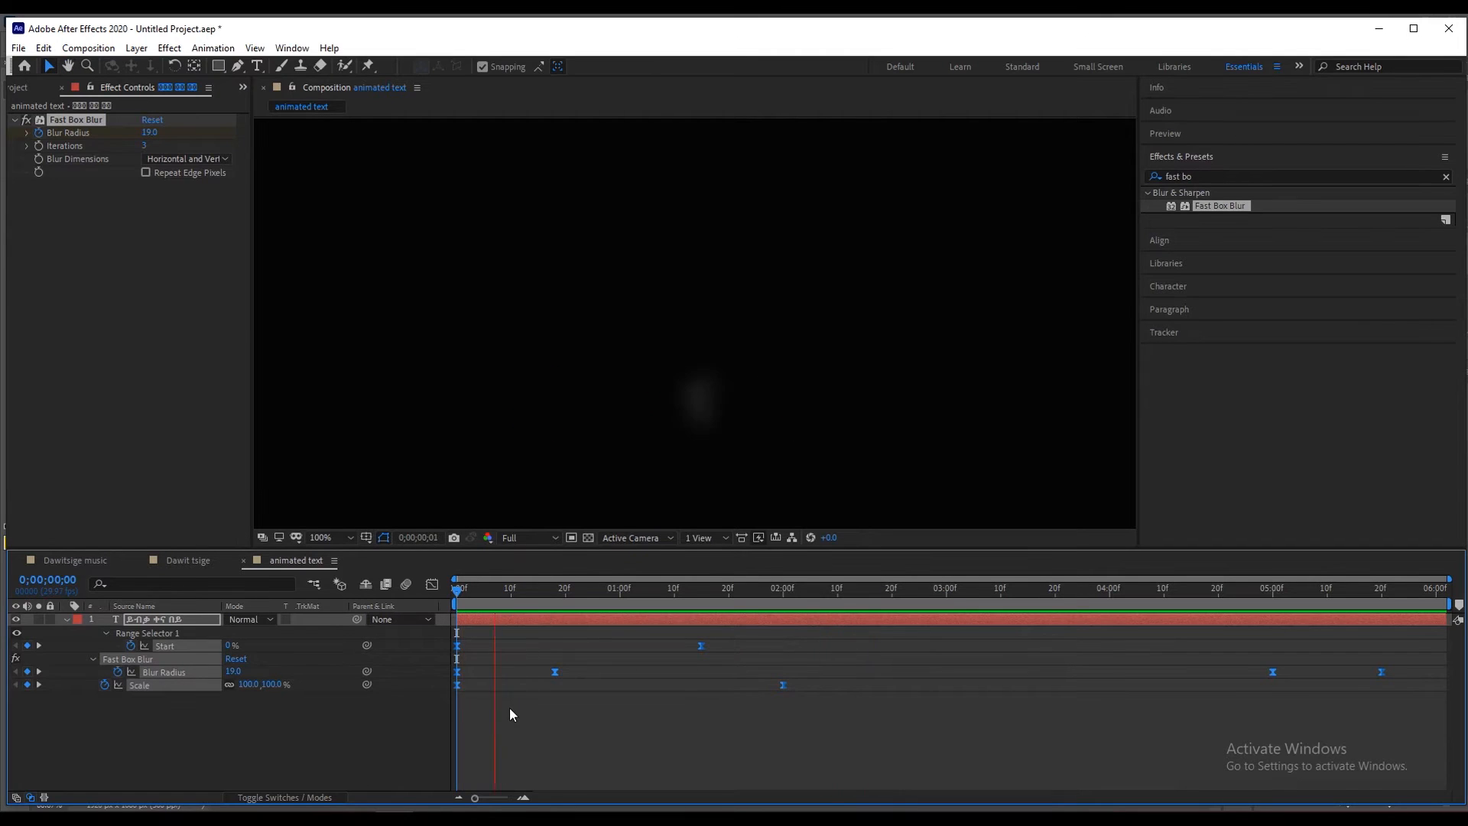
{"action": "left_click", "coordinate": [557, 592]}
{"action": "left_click_drag", "start_coordinate": [557, 599], "coordinate": [471, 608]}
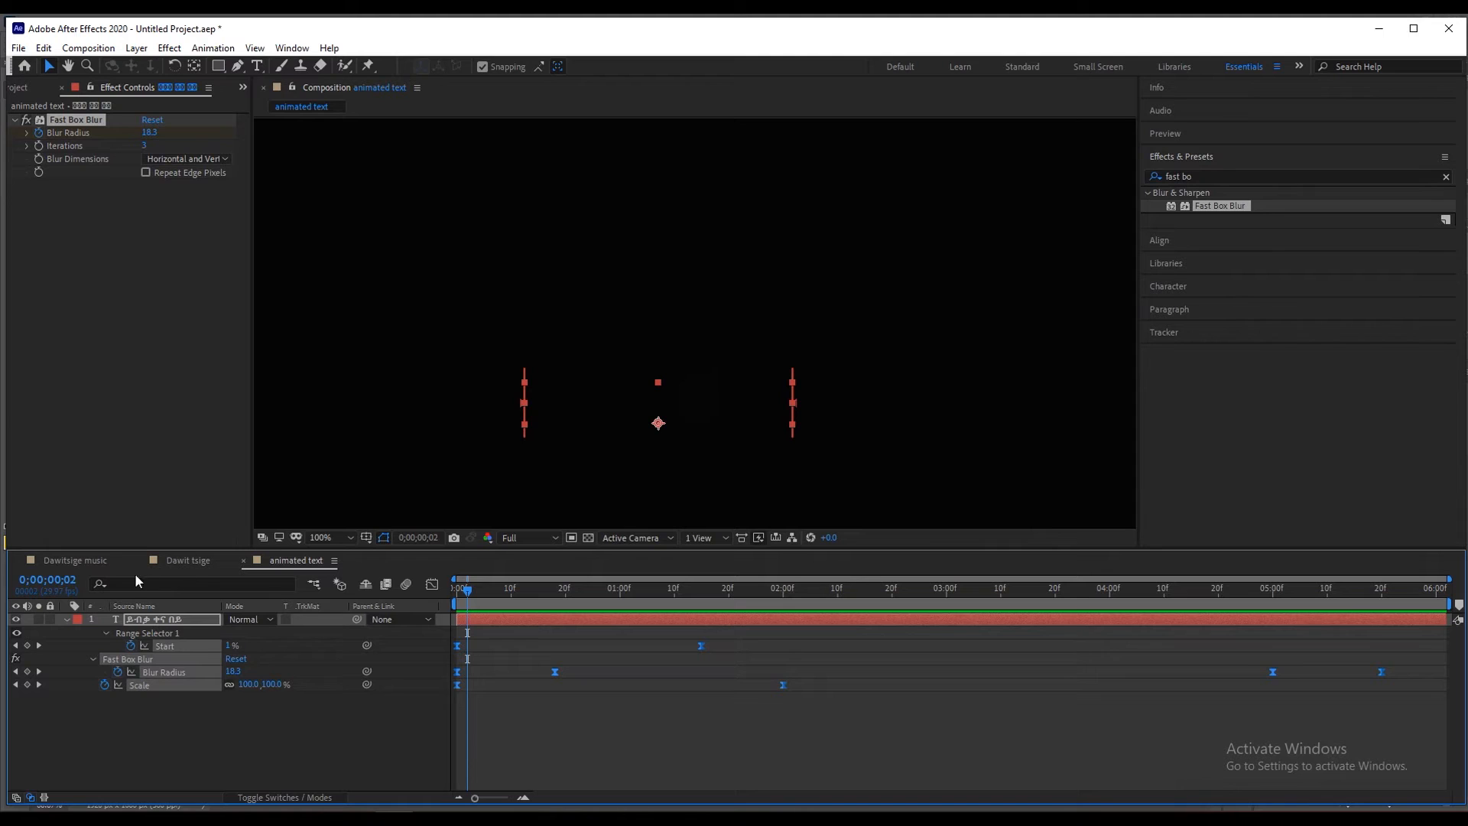
Add the animated text composition to the Dawitsige music composition as the topmost layer.
{"action": "left_click", "coordinate": [73, 560]}
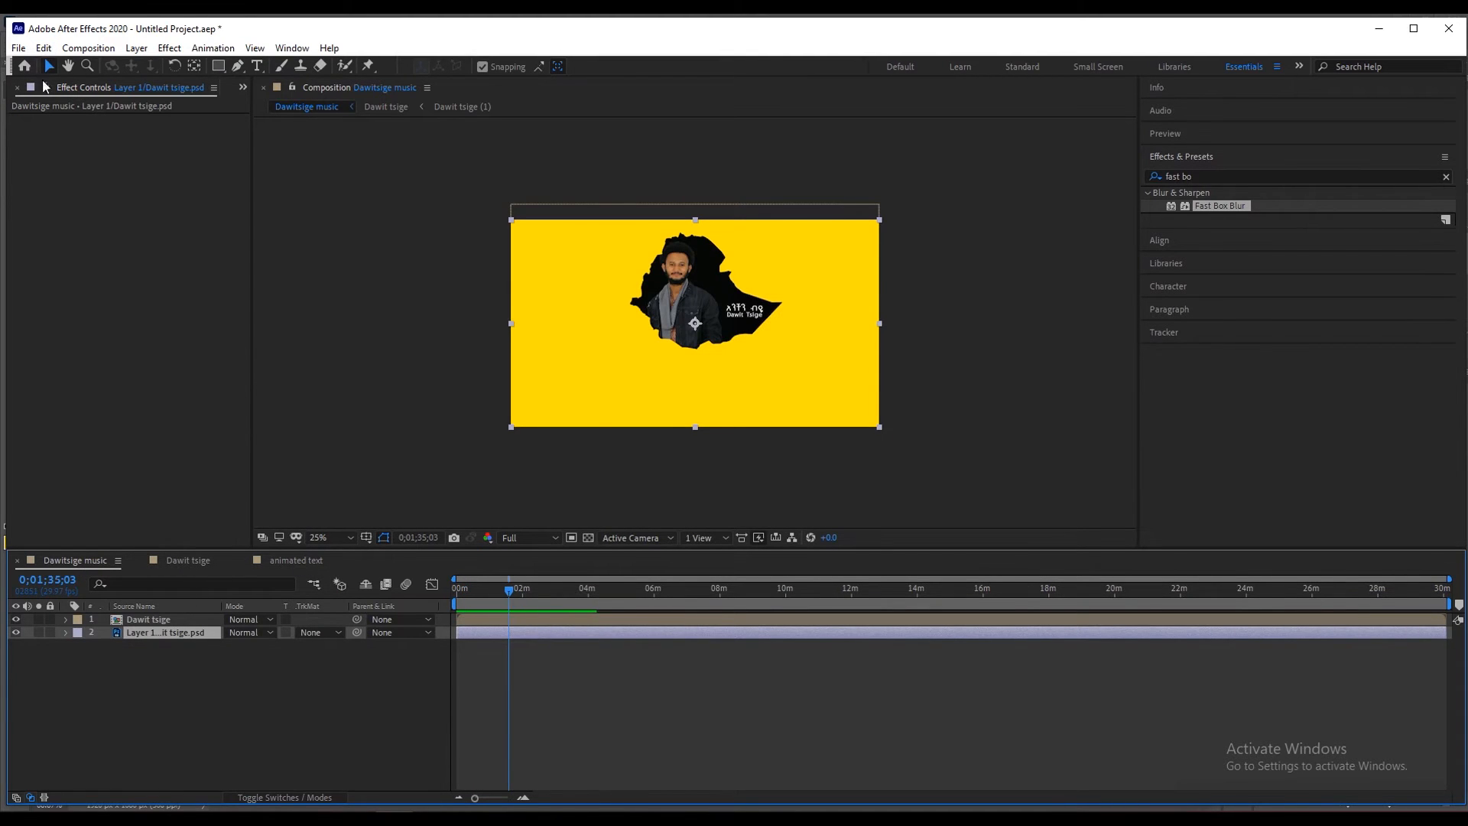
{"action": "left_click", "coordinate": [243, 89]}
{"action": "left_click", "coordinate": [260, 98]}
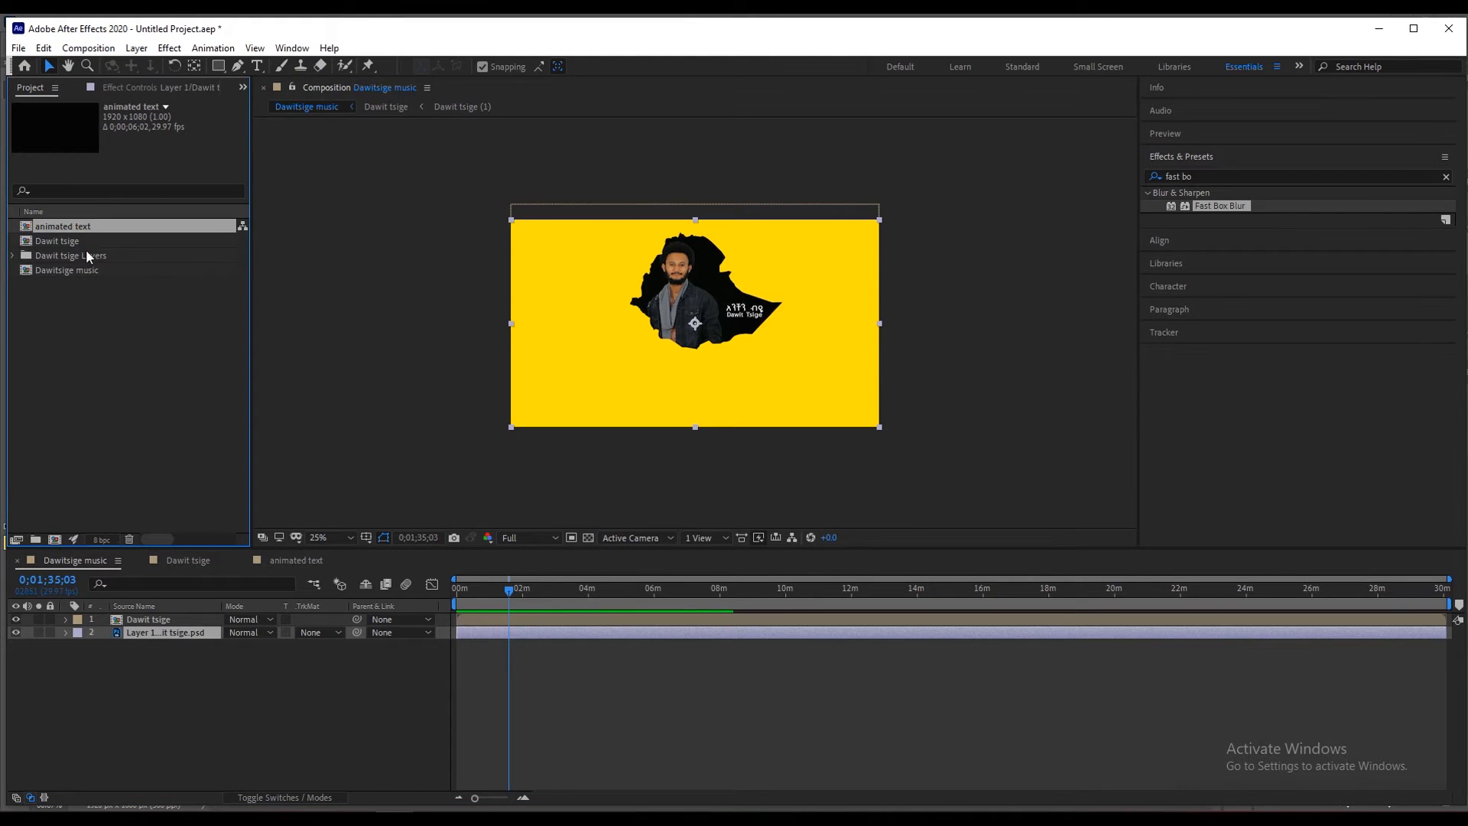
{"action": "left_click_drag", "start_coordinate": [76, 229], "coordinate": [173, 627]}
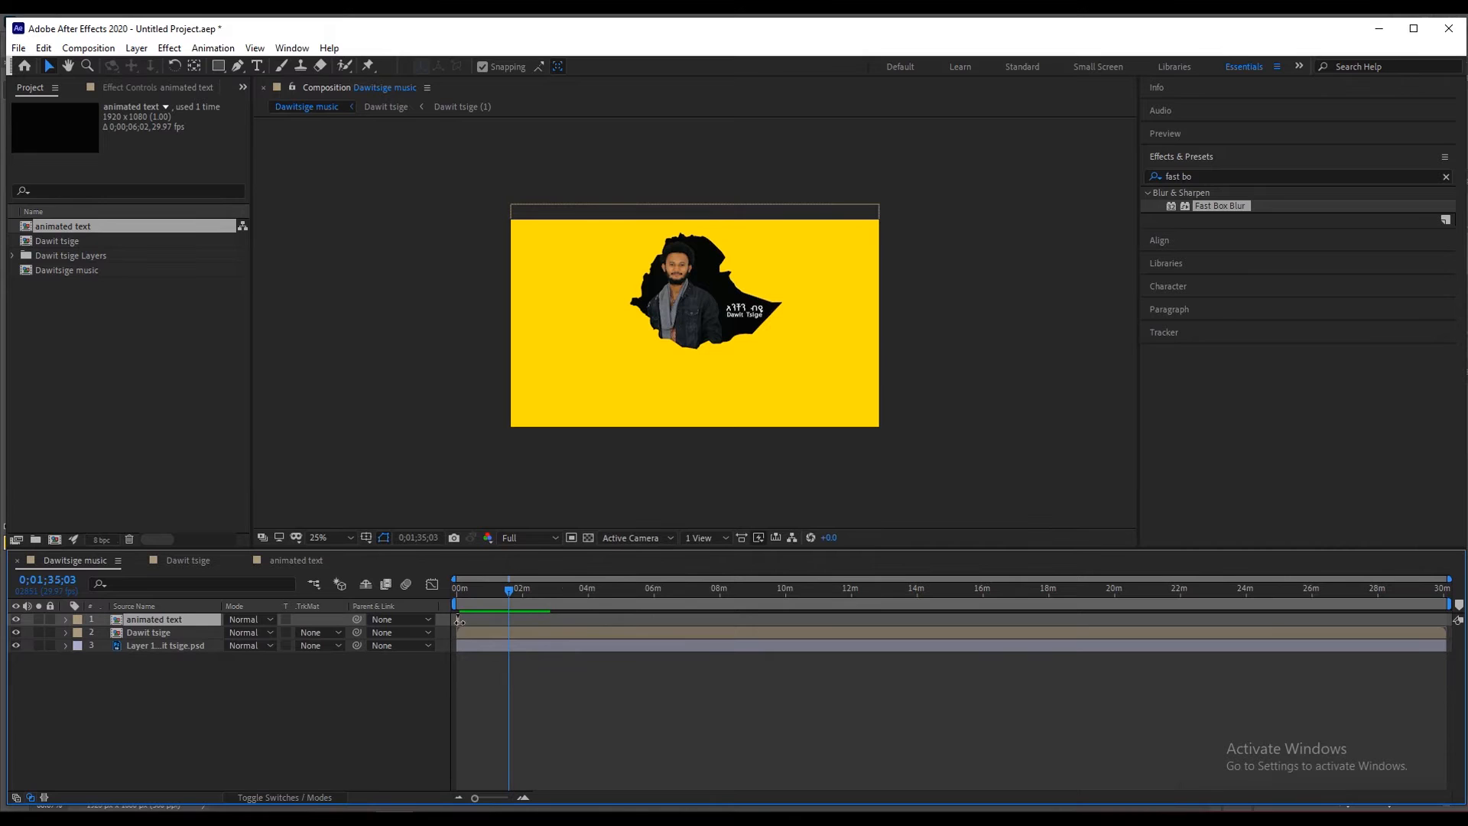
Trim the Dawitsige music composition to a work area ending at 0;01;30;08.
{"action": "left_click_drag", "start_coordinate": [511, 587], "coordinate": [478, 591]}
{"action": "left_click_drag", "start_coordinate": [475, 798], "coordinate": [505, 801]}
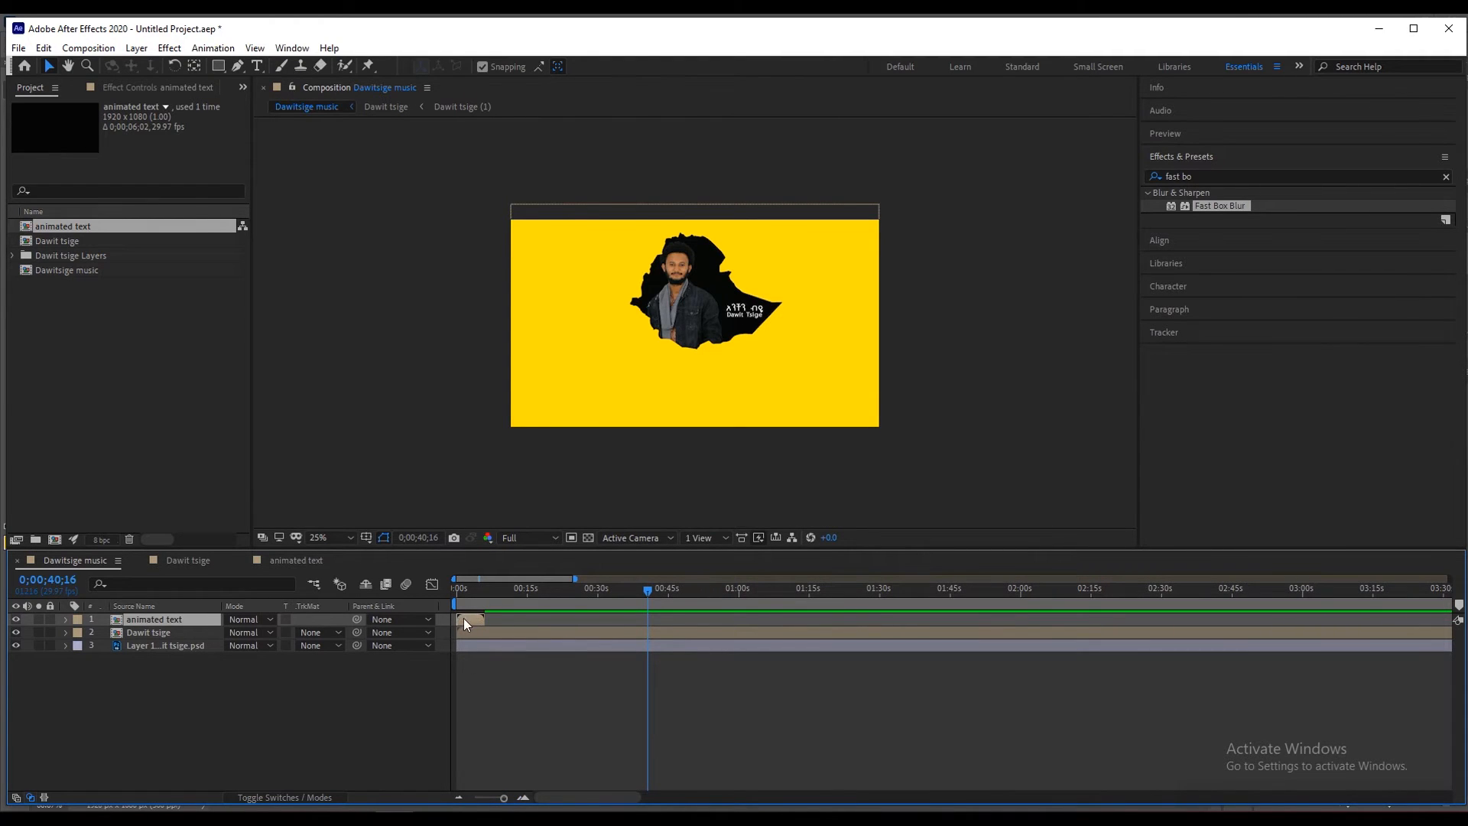
{"action": "left_click_drag", "start_coordinate": [470, 616], "coordinate": [538, 622]}
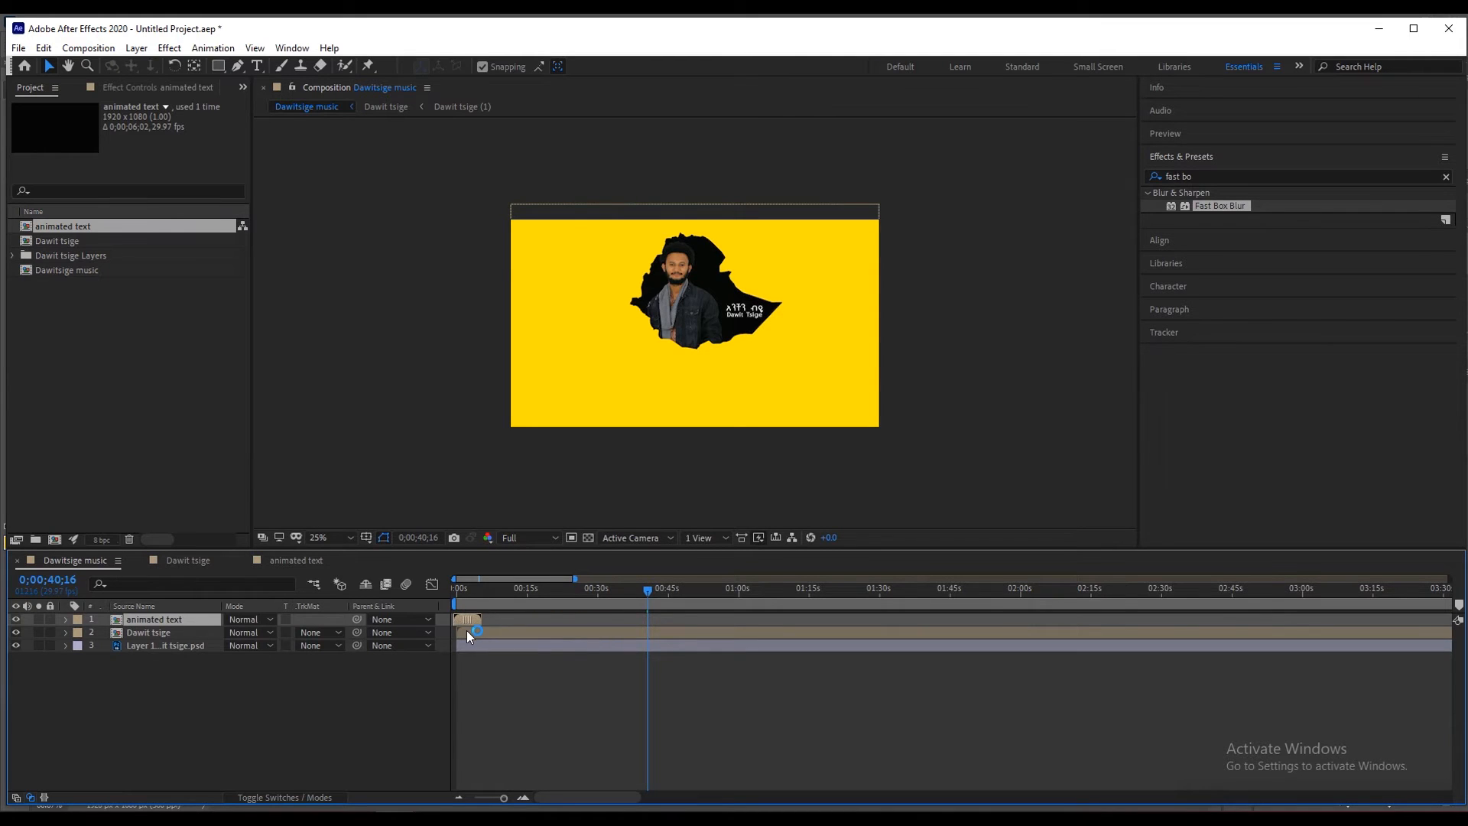
{"action": "left_click", "coordinate": [810, 590]}
{"action": "left_click", "coordinate": [881, 590]}
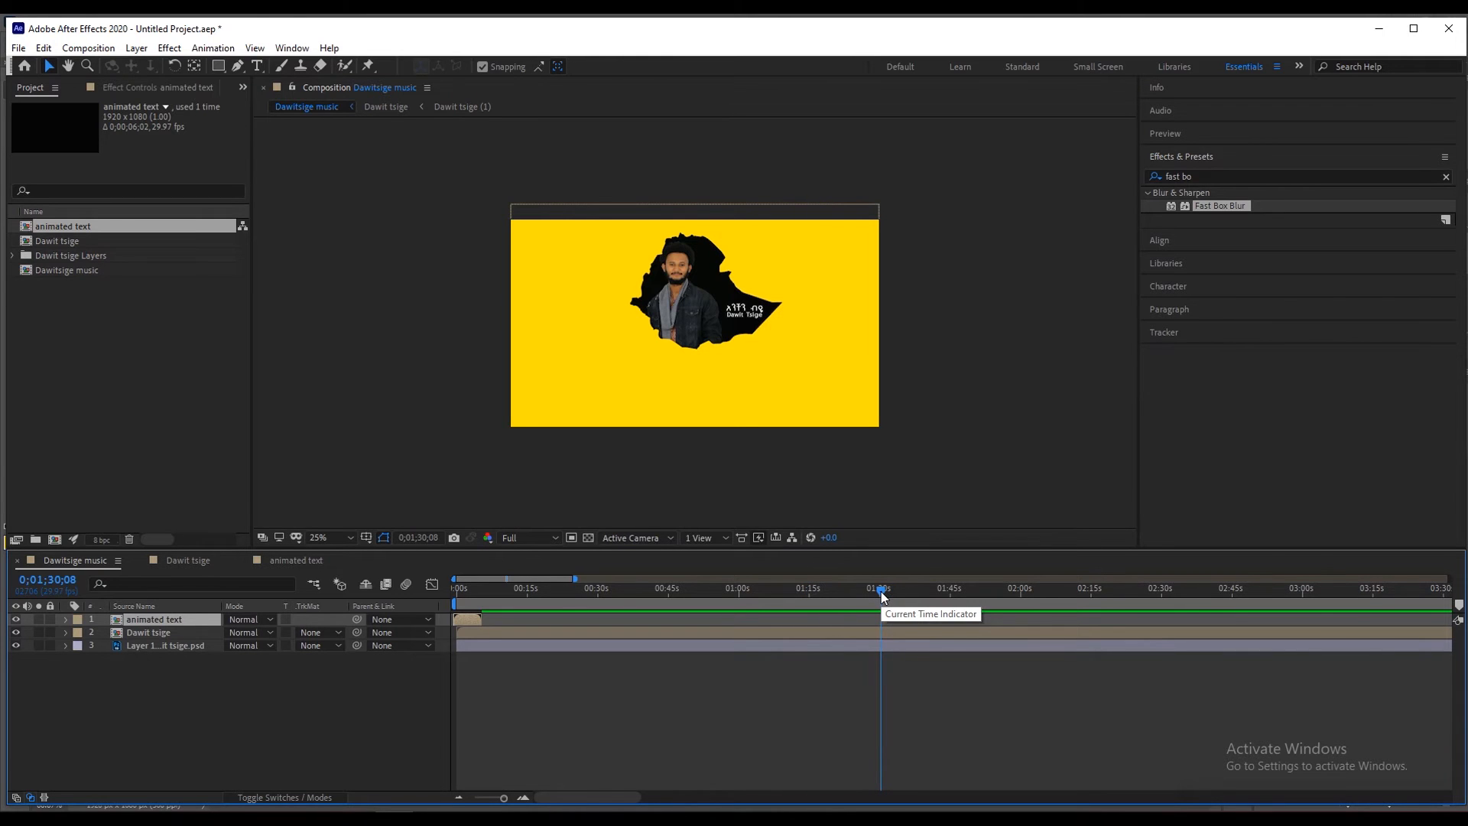
{"action": "right_click", "coordinate": [865, 606]}
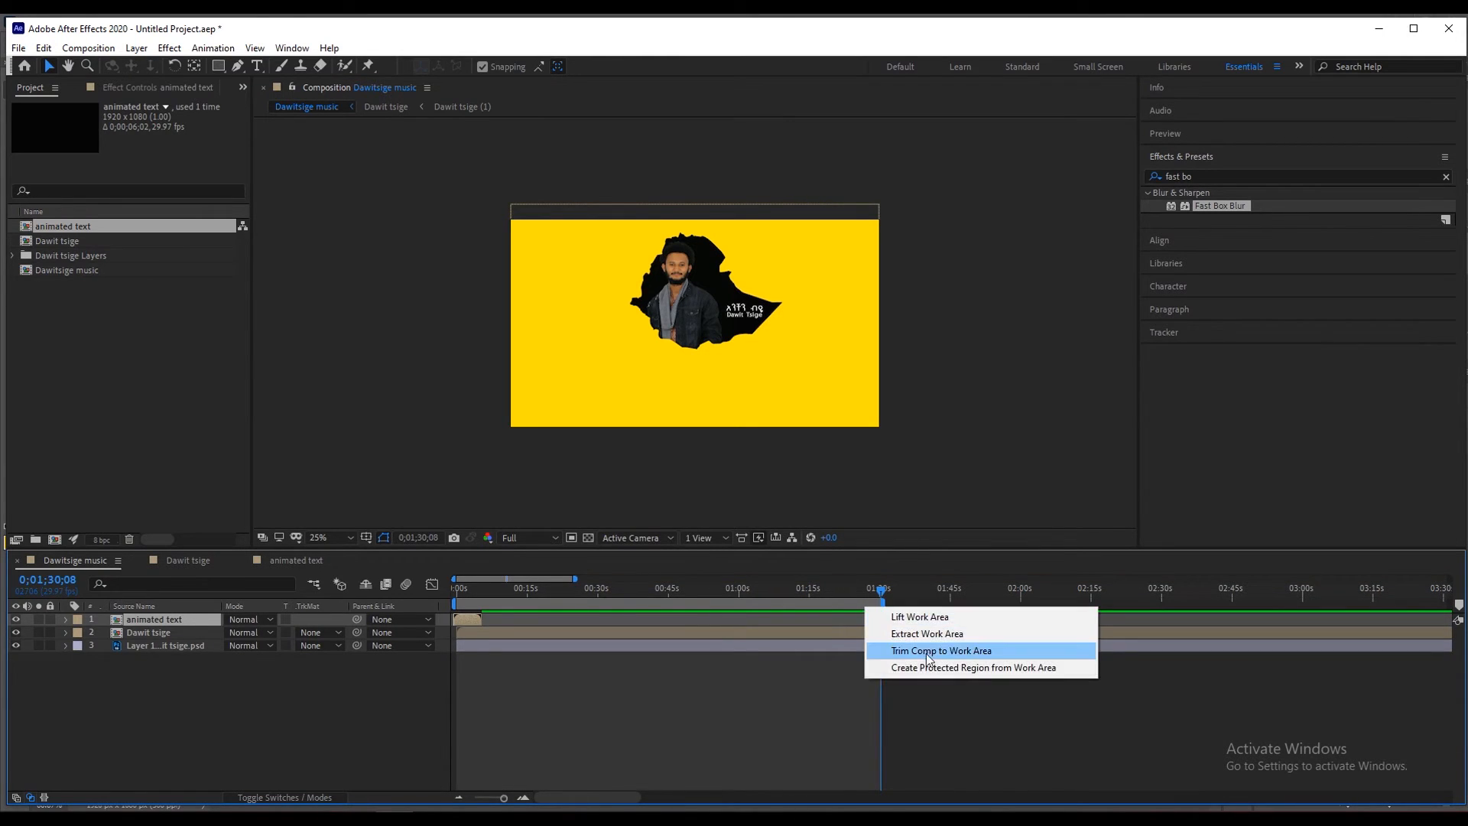
{"action": "left_click", "coordinate": [914, 650]}
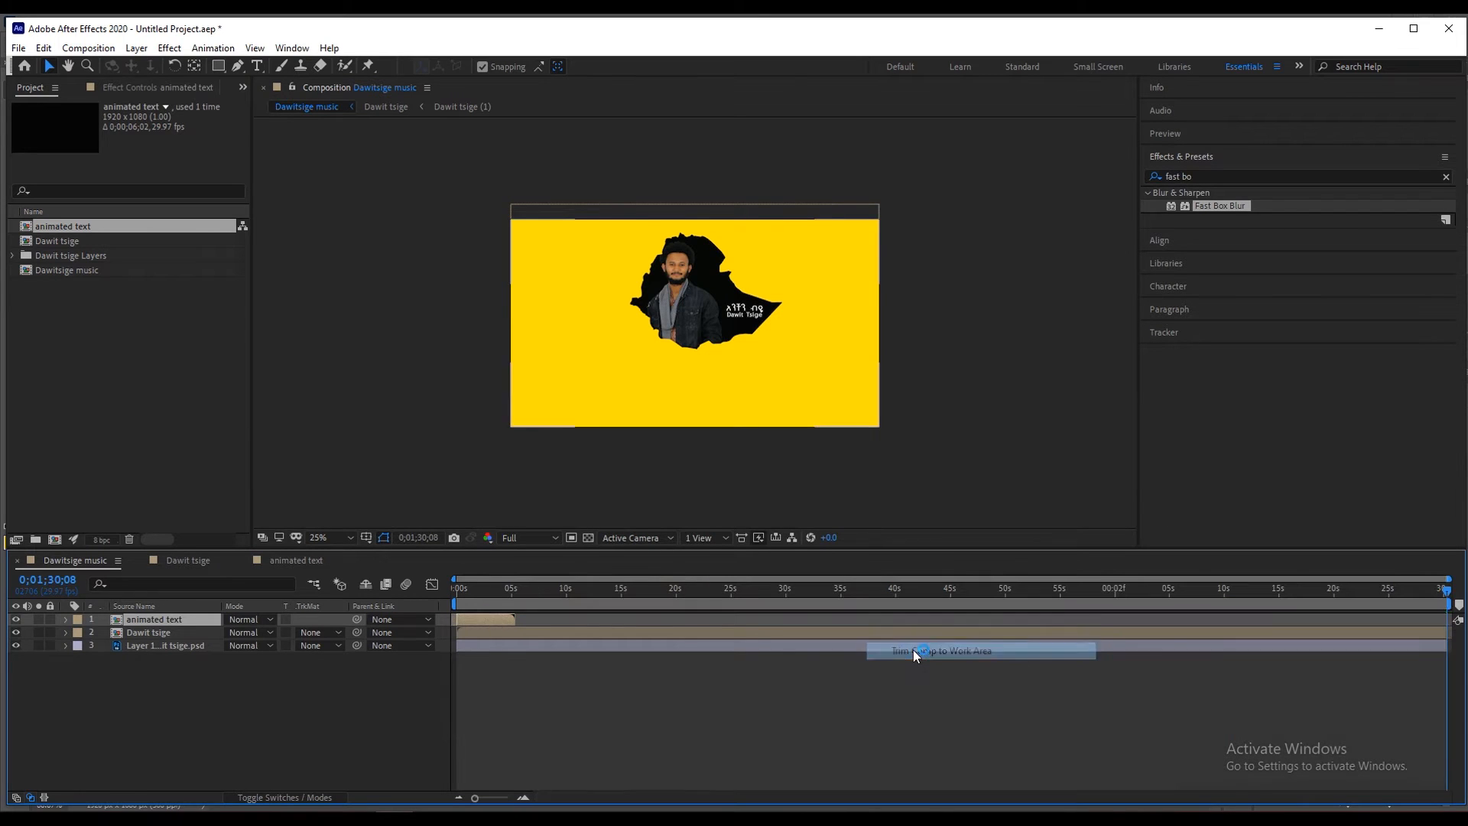
Align the animated text layer with the start of the composition and preview the lyric over the poster up to 0;00;03;21.
{"action": "left_click_drag", "start_coordinate": [576, 595], "coordinate": [474, 621]}
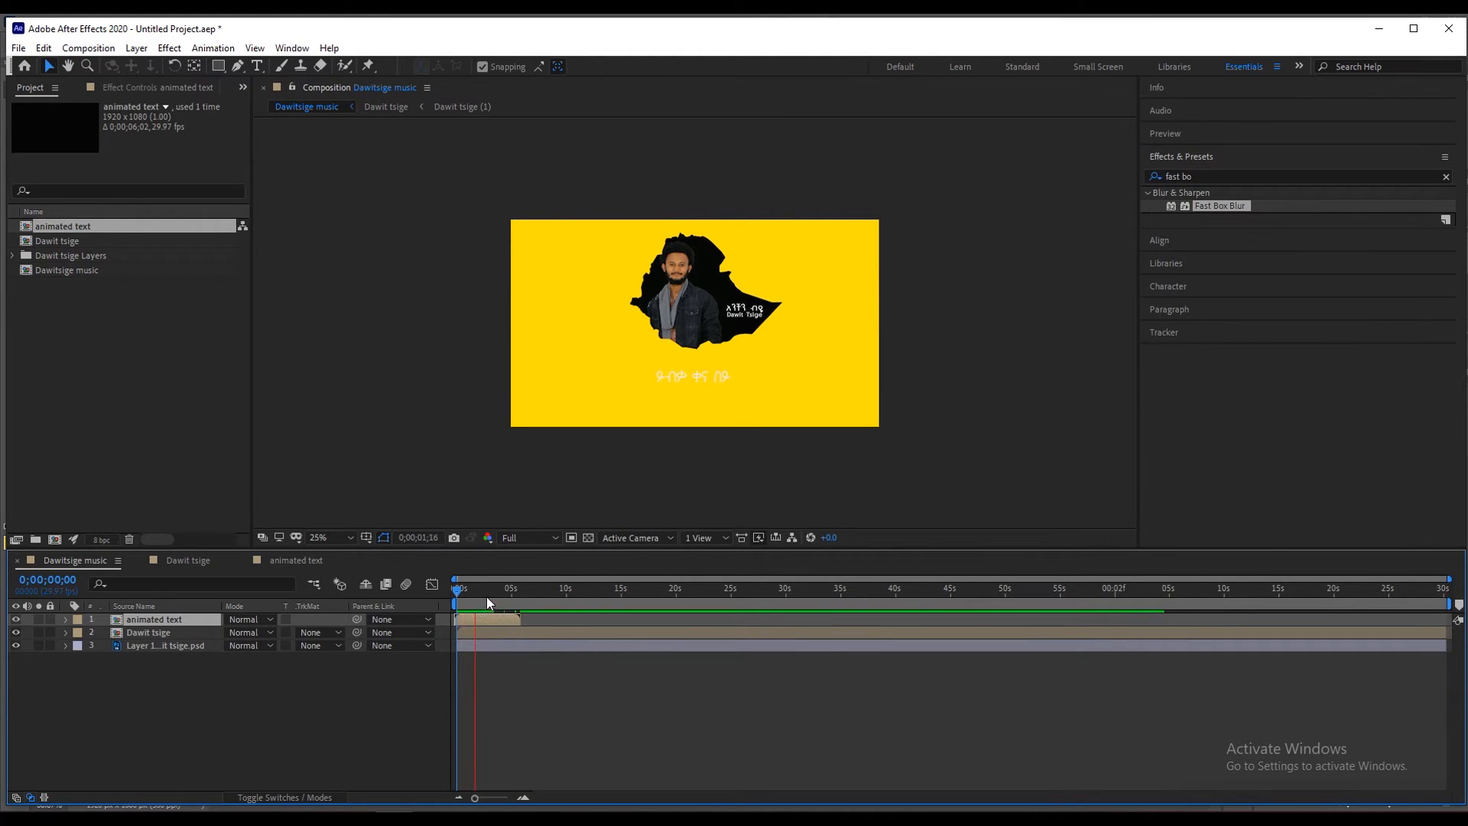
{"action": "left_click_drag", "start_coordinate": [492, 591], "coordinate": [503, 619]}
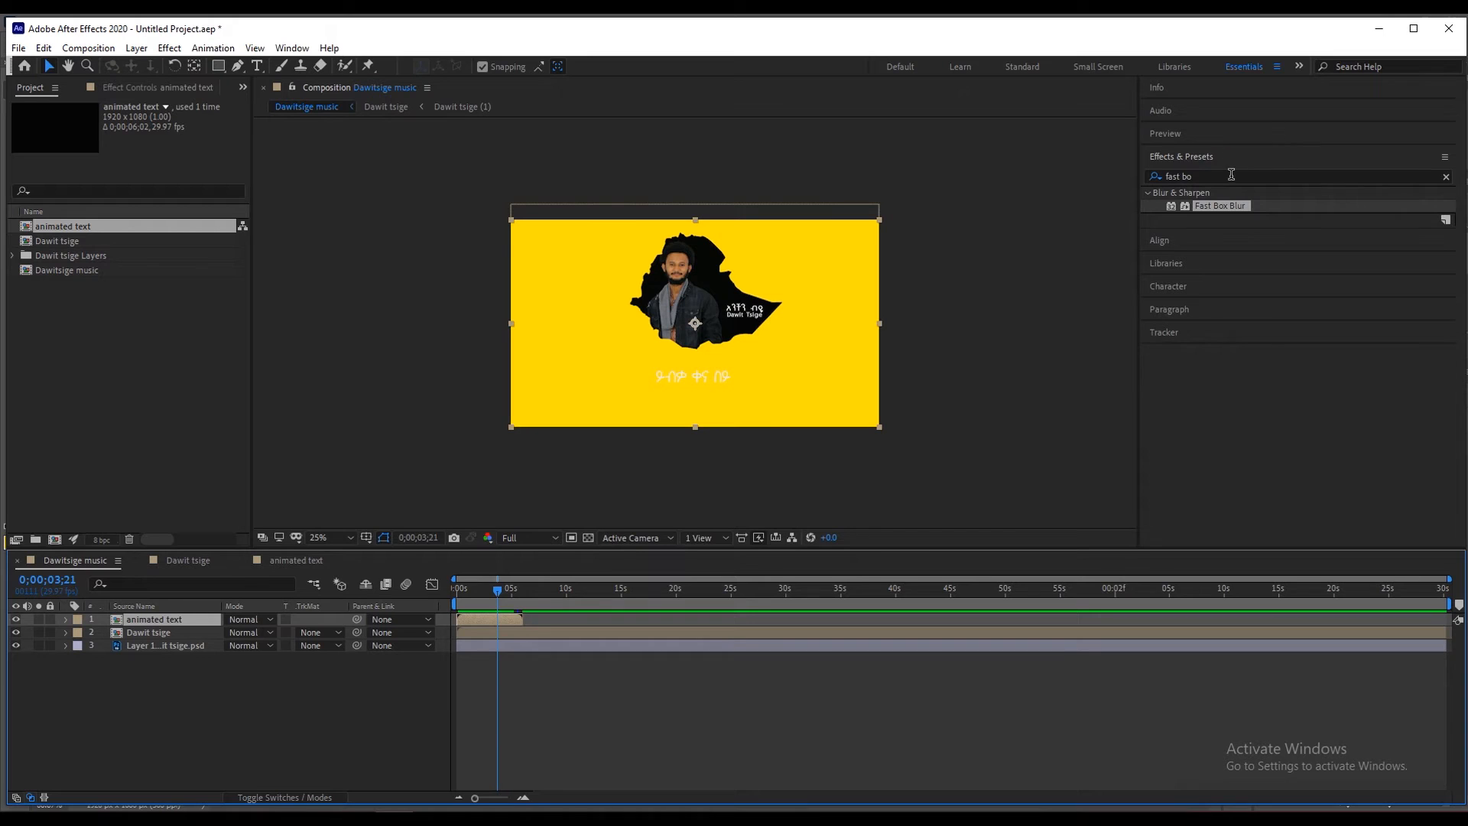
Apply the Fill effect to the animated text layer and set its colour to black.
{"action": "left_click_drag", "start_coordinate": [1232, 175], "coordinate": [1027, 176]}
{"action": "type", "text": "fill"}
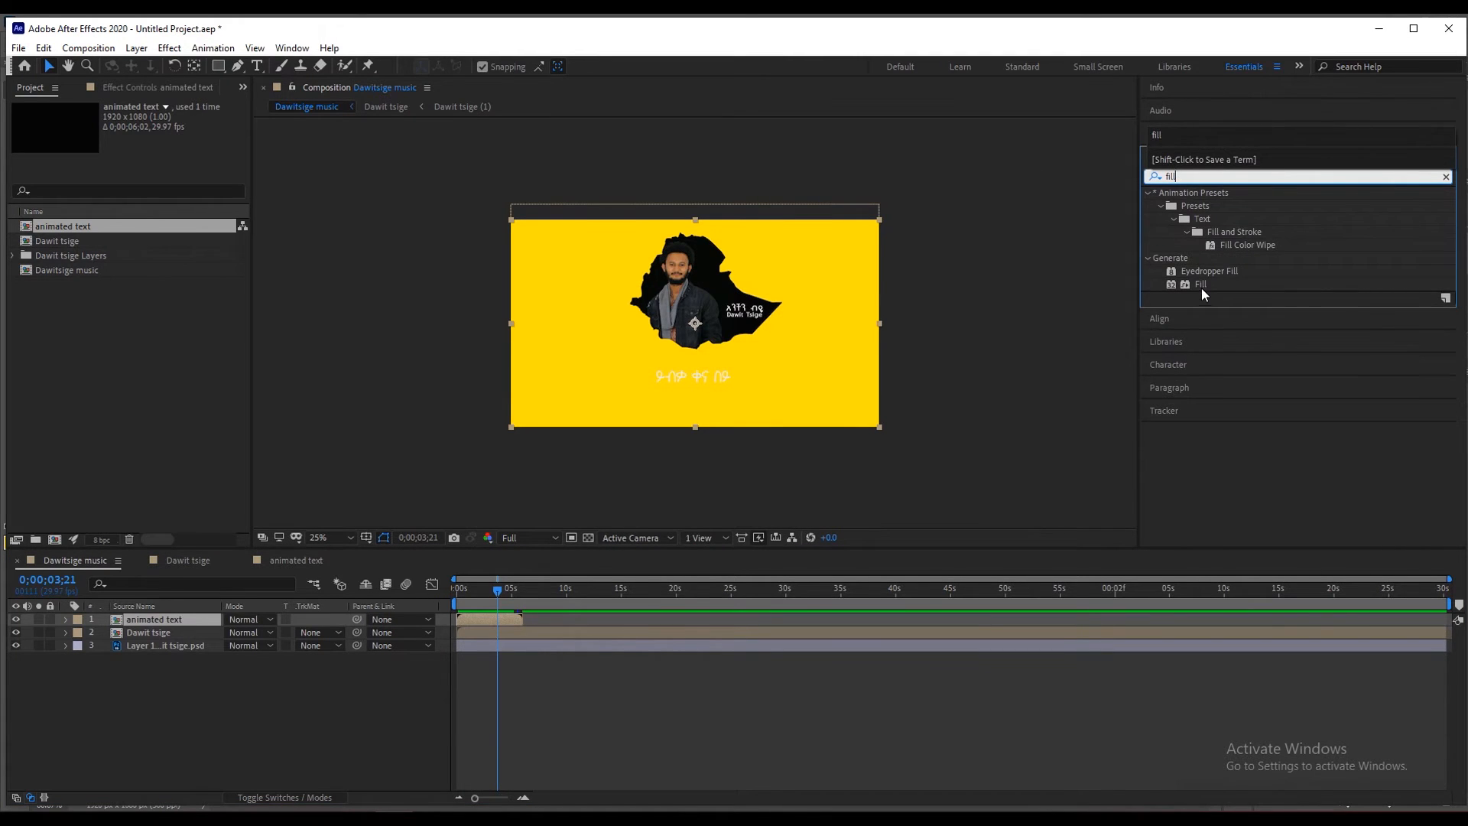
{"action": "left_click_drag", "start_coordinate": [1201, 285], "coordinate": [506, 625]}
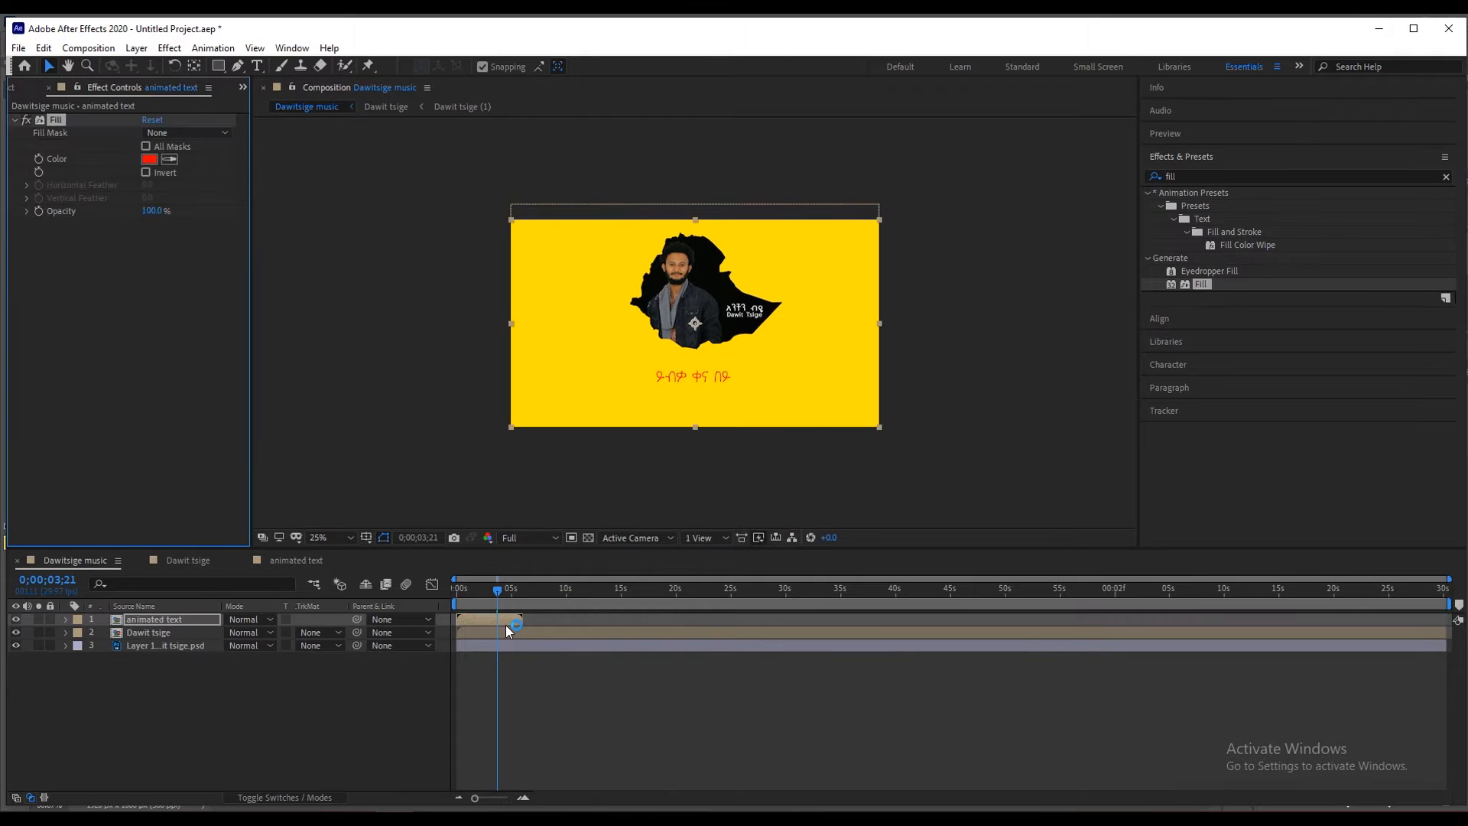
{"action": "left_click", "coordinate": [149, 159]}
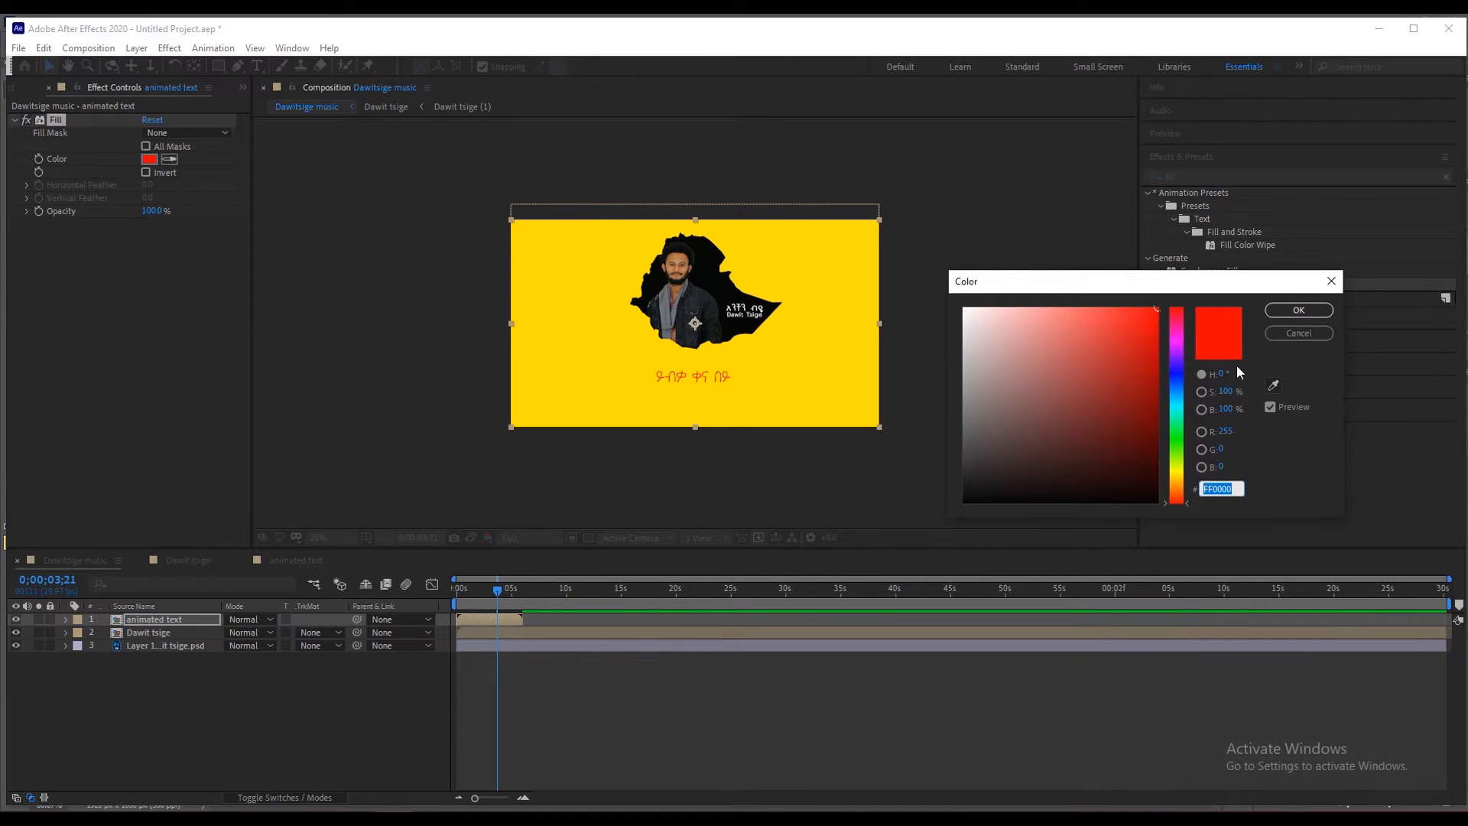
{"action": "left_click", "coordinate": [1135, 502]}
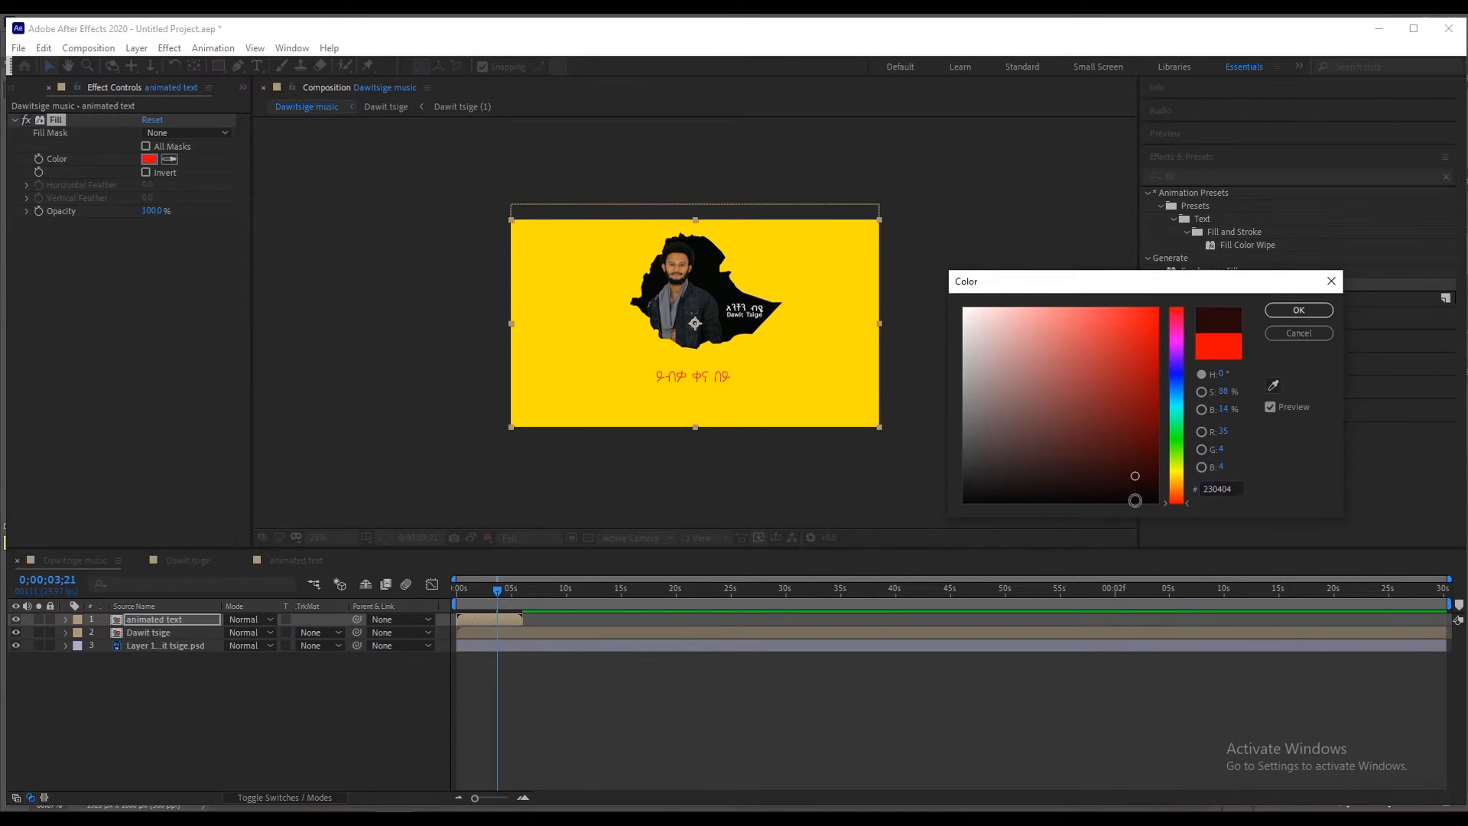
{"action": "left_click", "coordinate": [1298, 309]}
Play the composition from the start to check the black lyric against the yellow background.
{"action": "left_click_drag", "start_coordinate": [498, 594], "coordinate": [471, 594]}
{"action": "left_click", "coordinate": [568, 767]}
{"action": "key", "text": "space"}
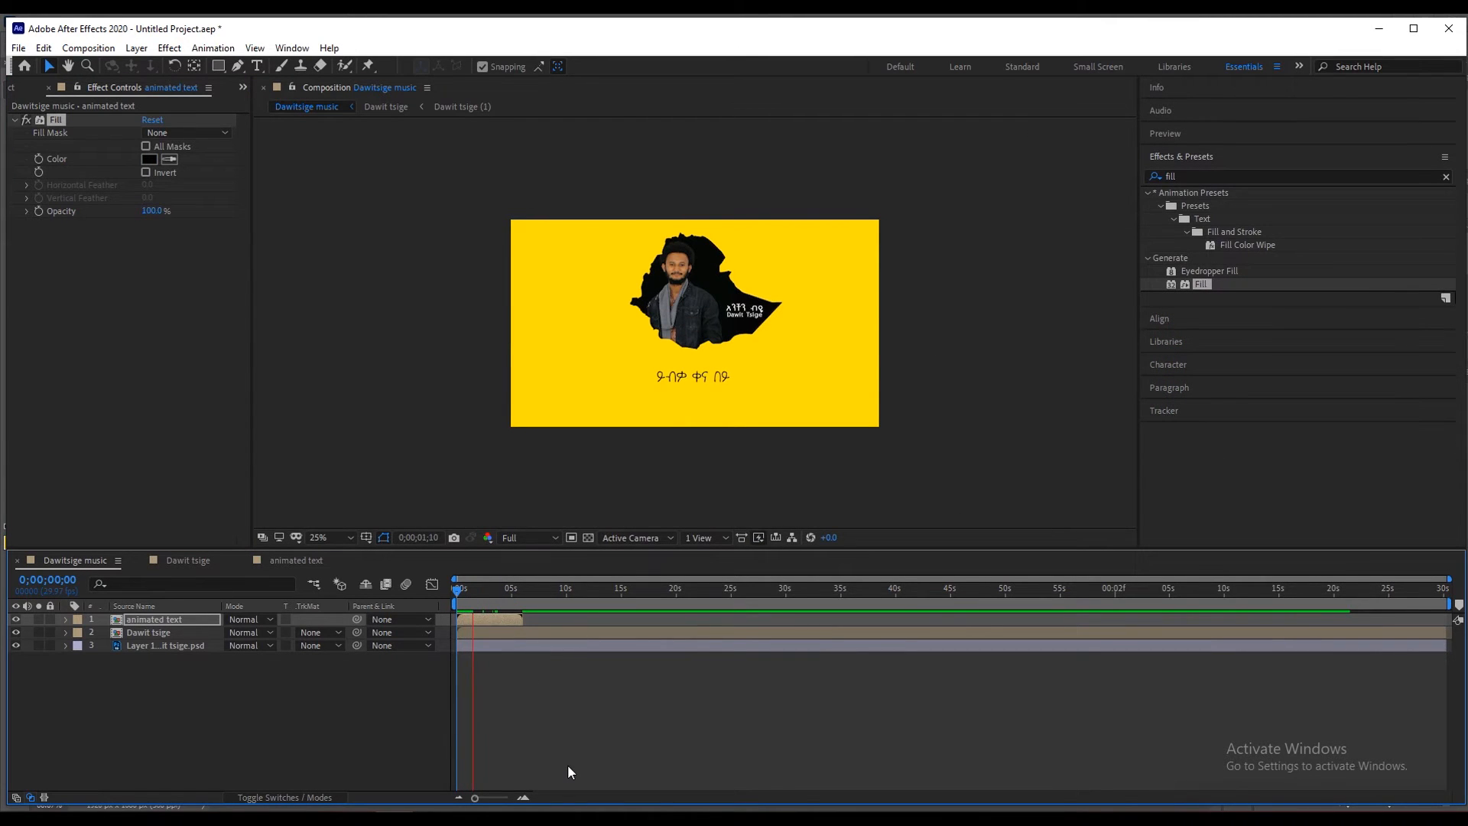
{"action": "key", "text": "space"}
{"action": "left_click", "coordinate": [495, 756]}
{"action": "key", "text": "space"}
Move the animated text layer slightly higher beneath the map, and replay the composition from the start.
{"action": "left_click", "coordinate": [492, 589]}
{"action": "left_click", "coordinate": [494, 618]}
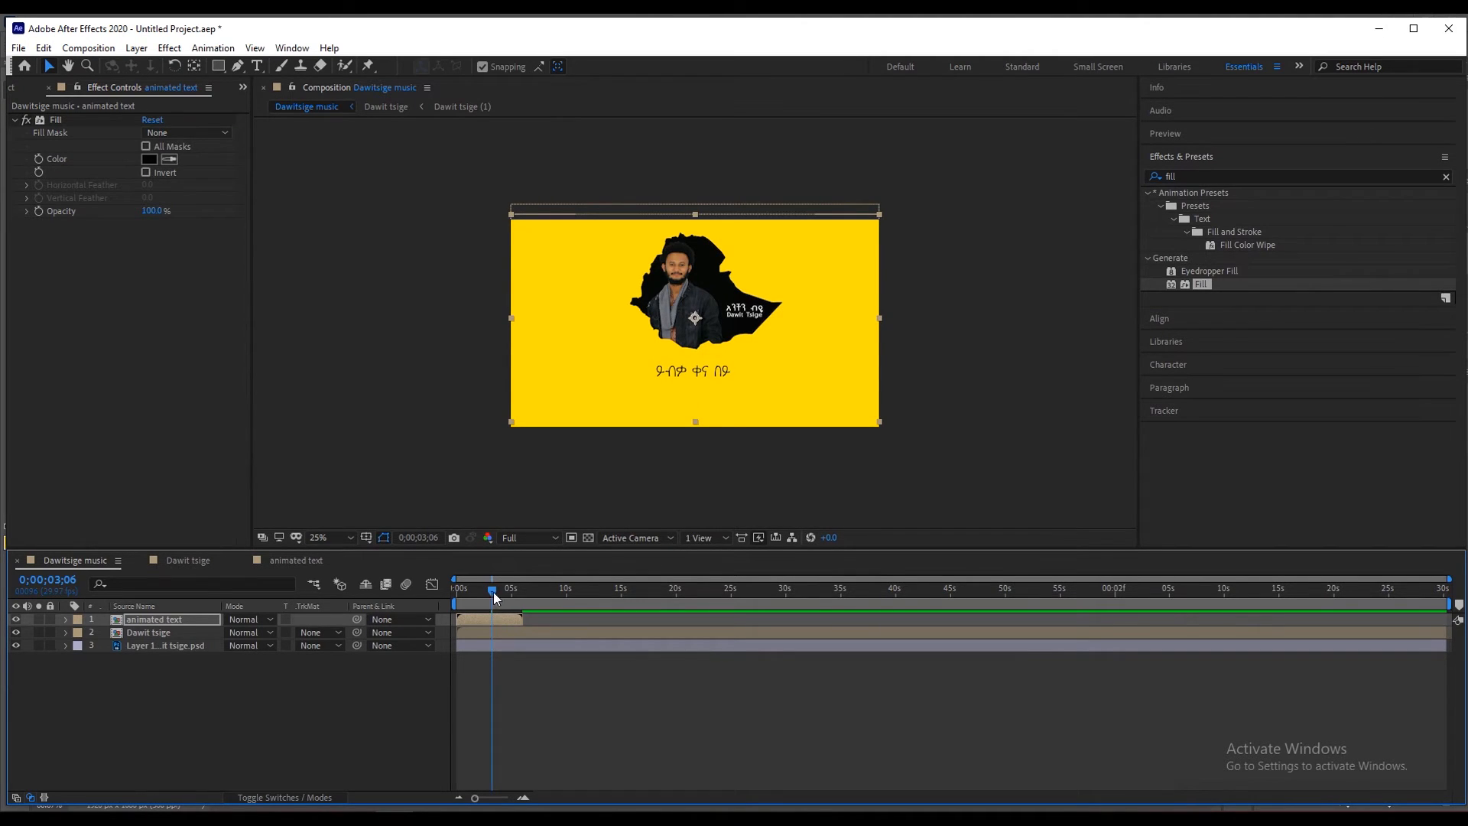
{"action": "key", "text": "Home"}
{"action": "key", "text": "space"}
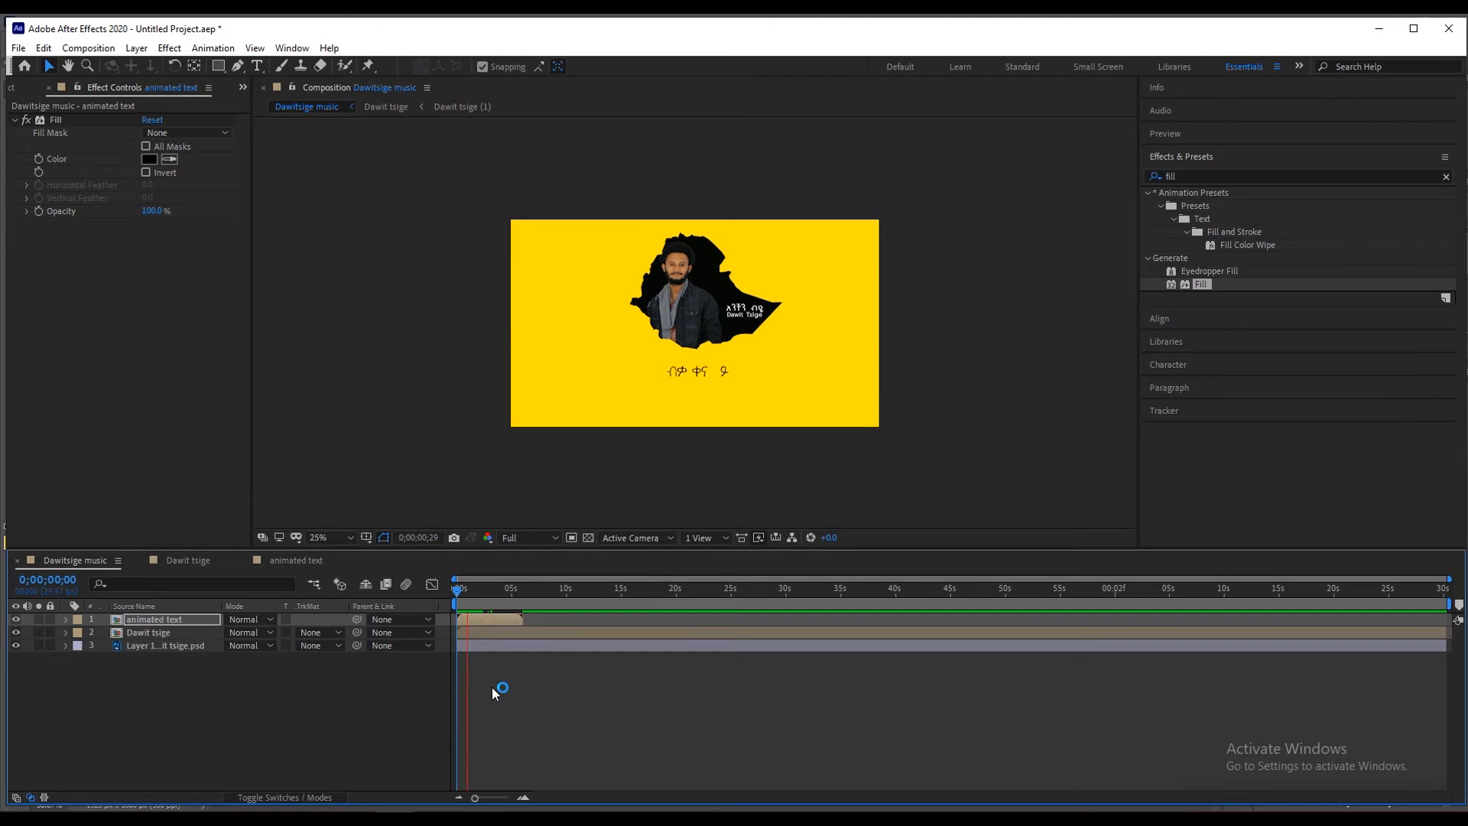
{"action": "left_click_drag", "start_coordinate": [508, 591], "coordinate": [429, 619]}
{"action": "key", "text": "space"}
{"action": "left_click", "coordinate": [479, 593]}
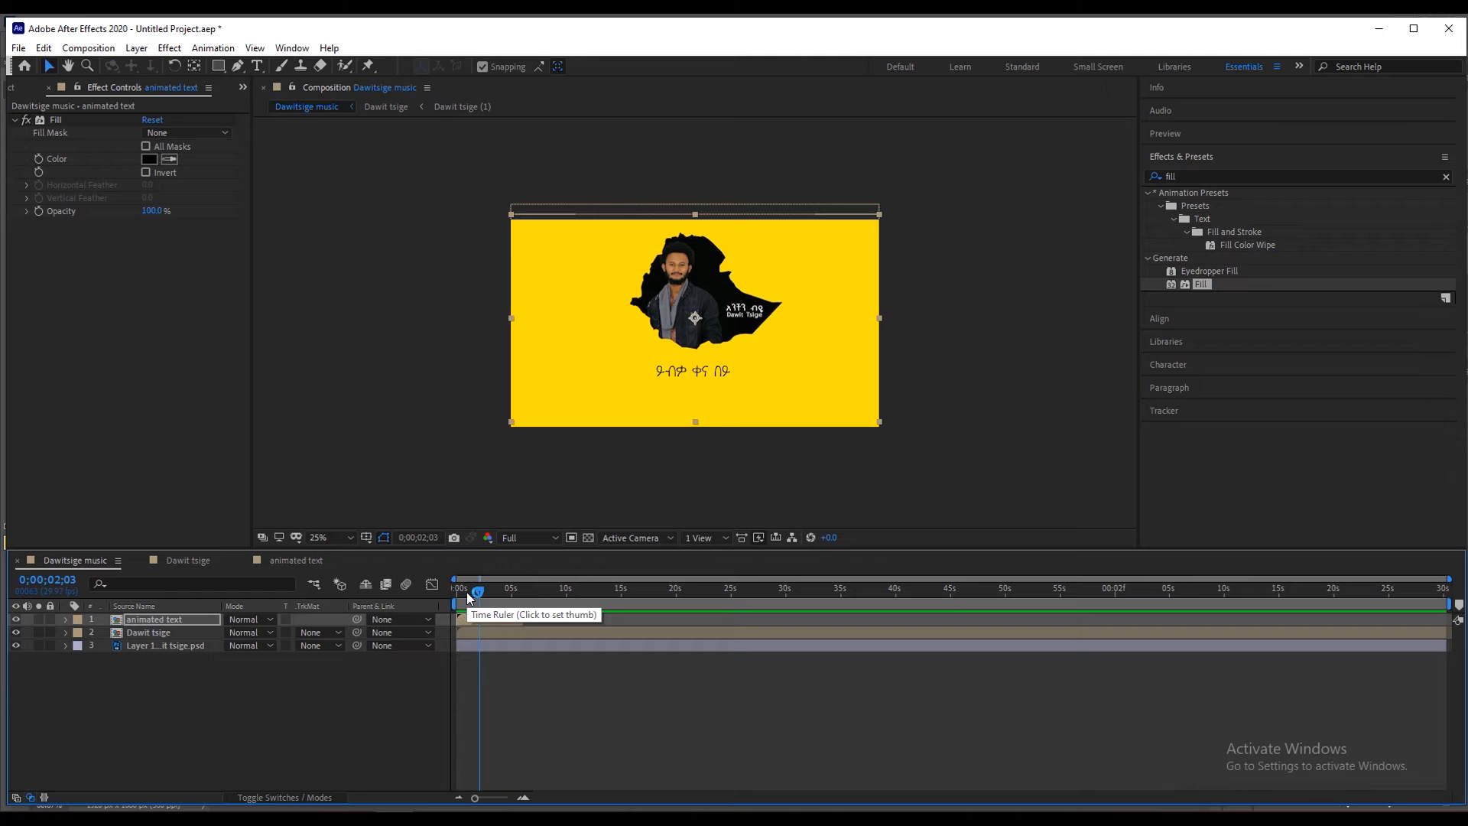
Open the nested Dawit tsige composition and show its background as a transparency grid.
{"action": "left_click", "coordinate": [470, 632]}
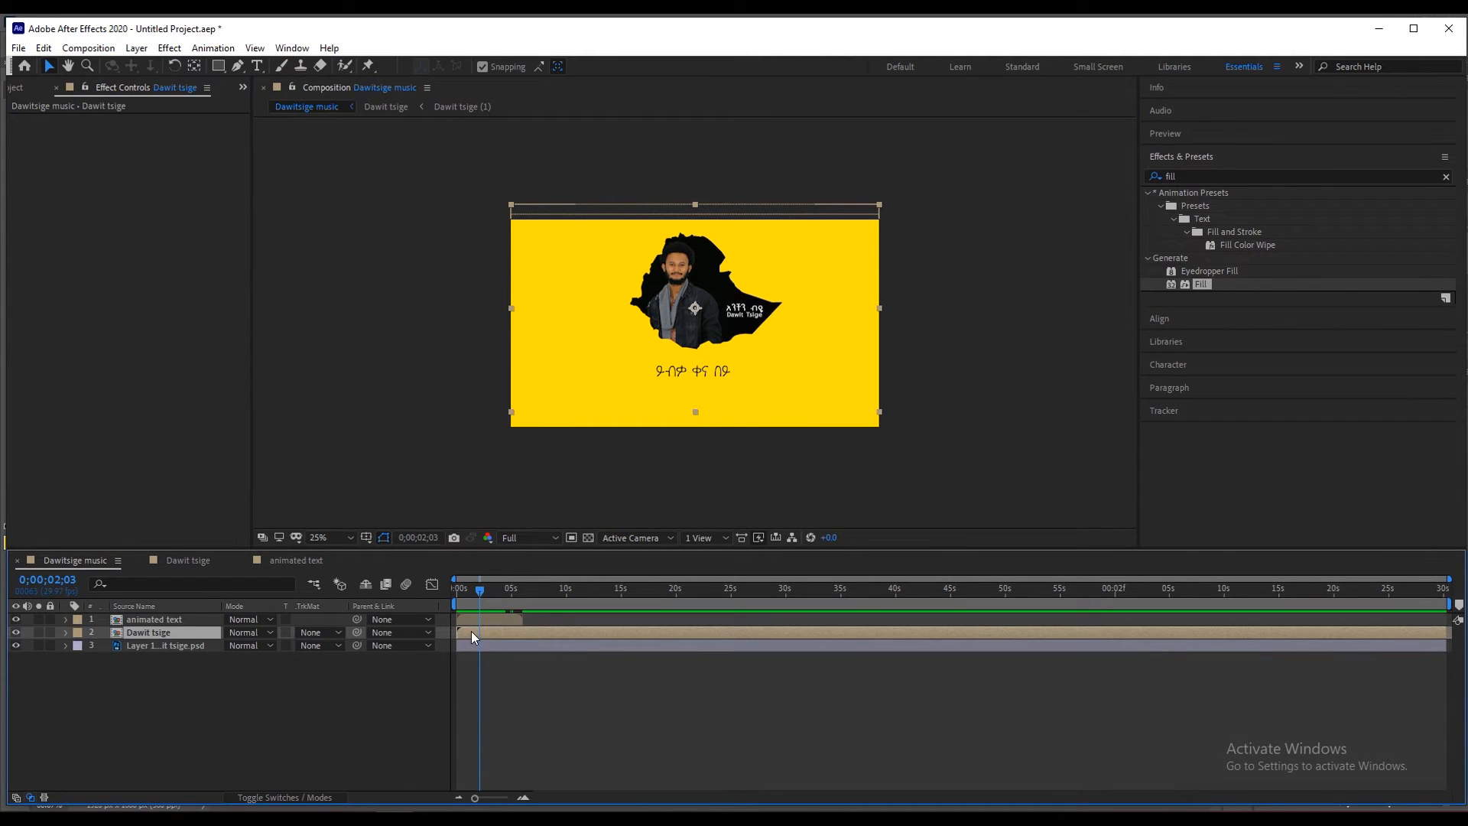
{"action": "double_click", "coordinate": [471, 630]}
{"action": "left_click_drag", "start_coordinate": [462, 586], "coordinate": [483, 599]}
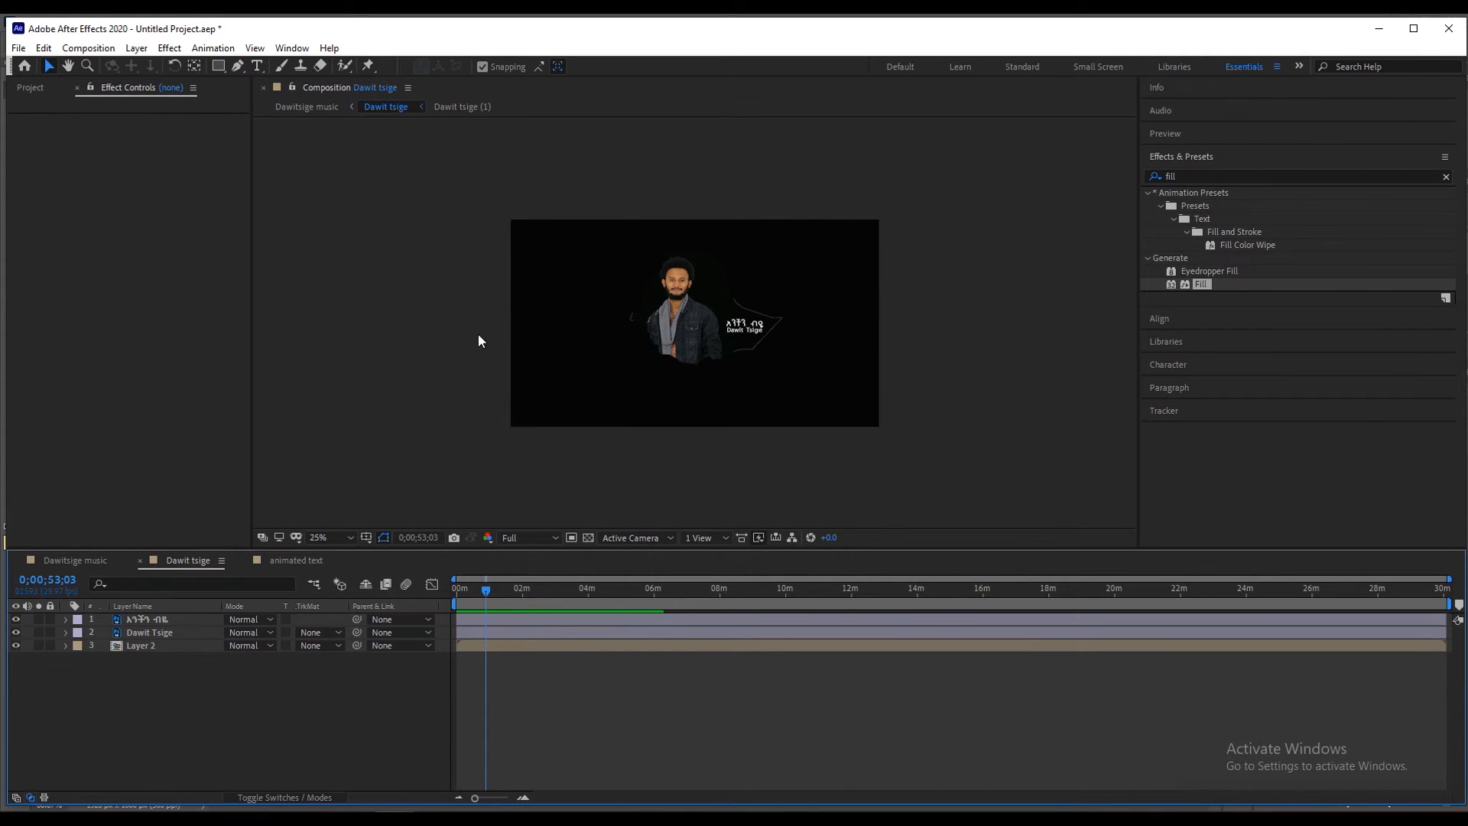
{"action": "left_click", "coordinate": [588, 538]}
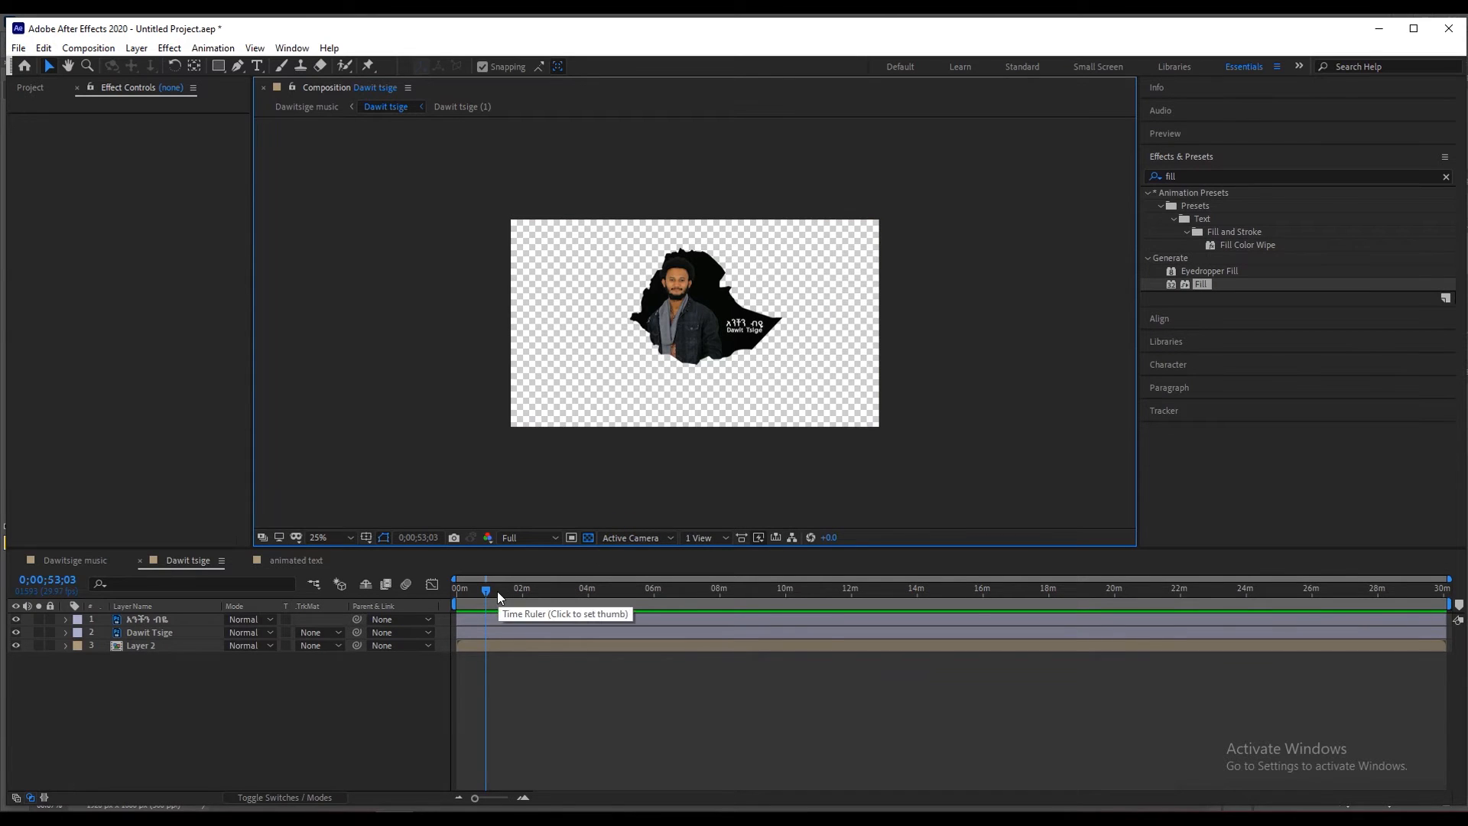
Go to 0;01;58;26 and reveal the Position property of all three layers.
{"action": "left_click_drag", "start_coordinate": [483, 592], "coordinate": [520, 609]}
{"action": "left_click_drag", "start_coordinate": [154, 670], "coordinate": [176, 612]}
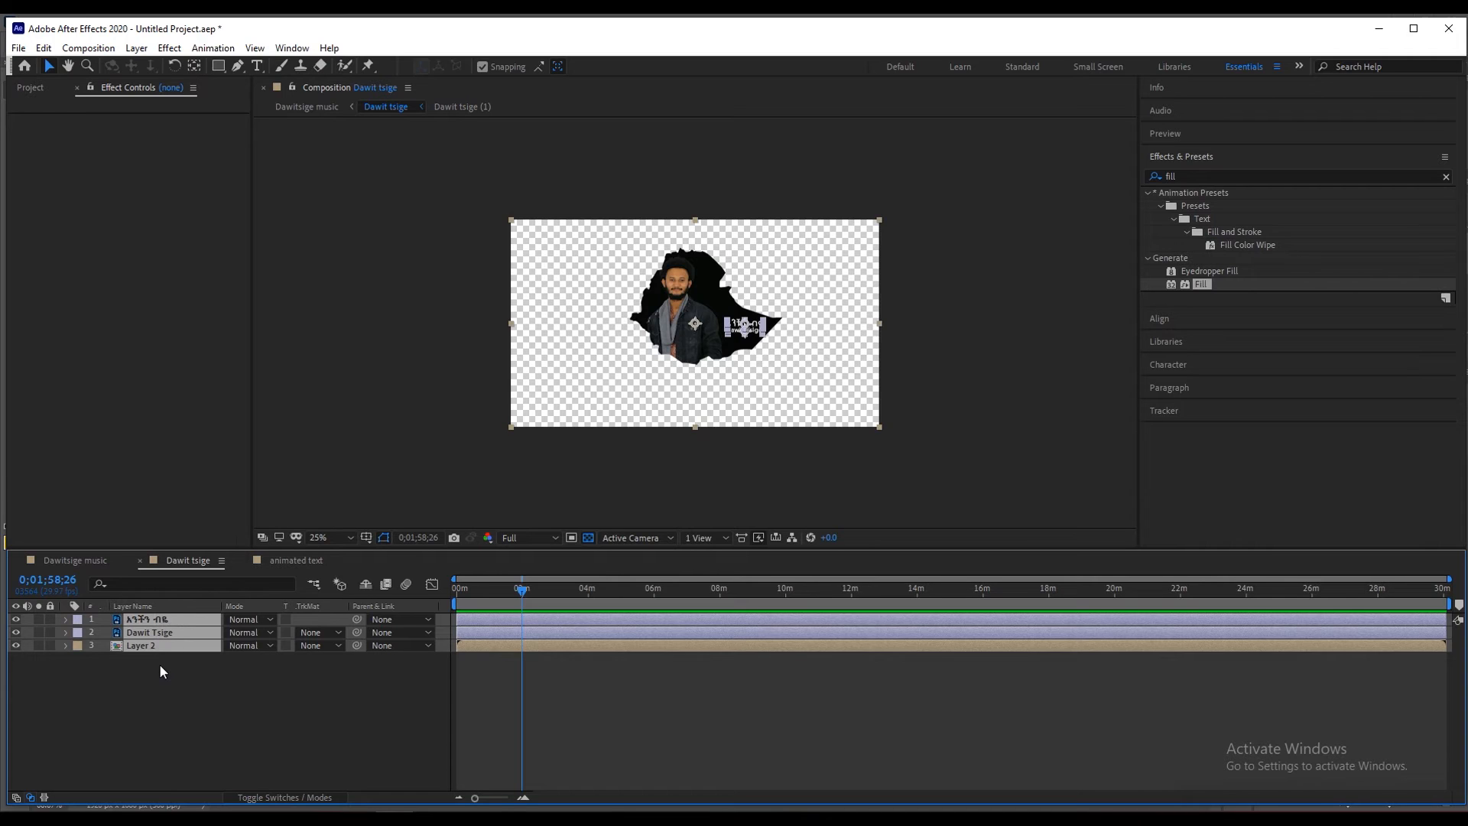
{"action": "key", "text": "p"}
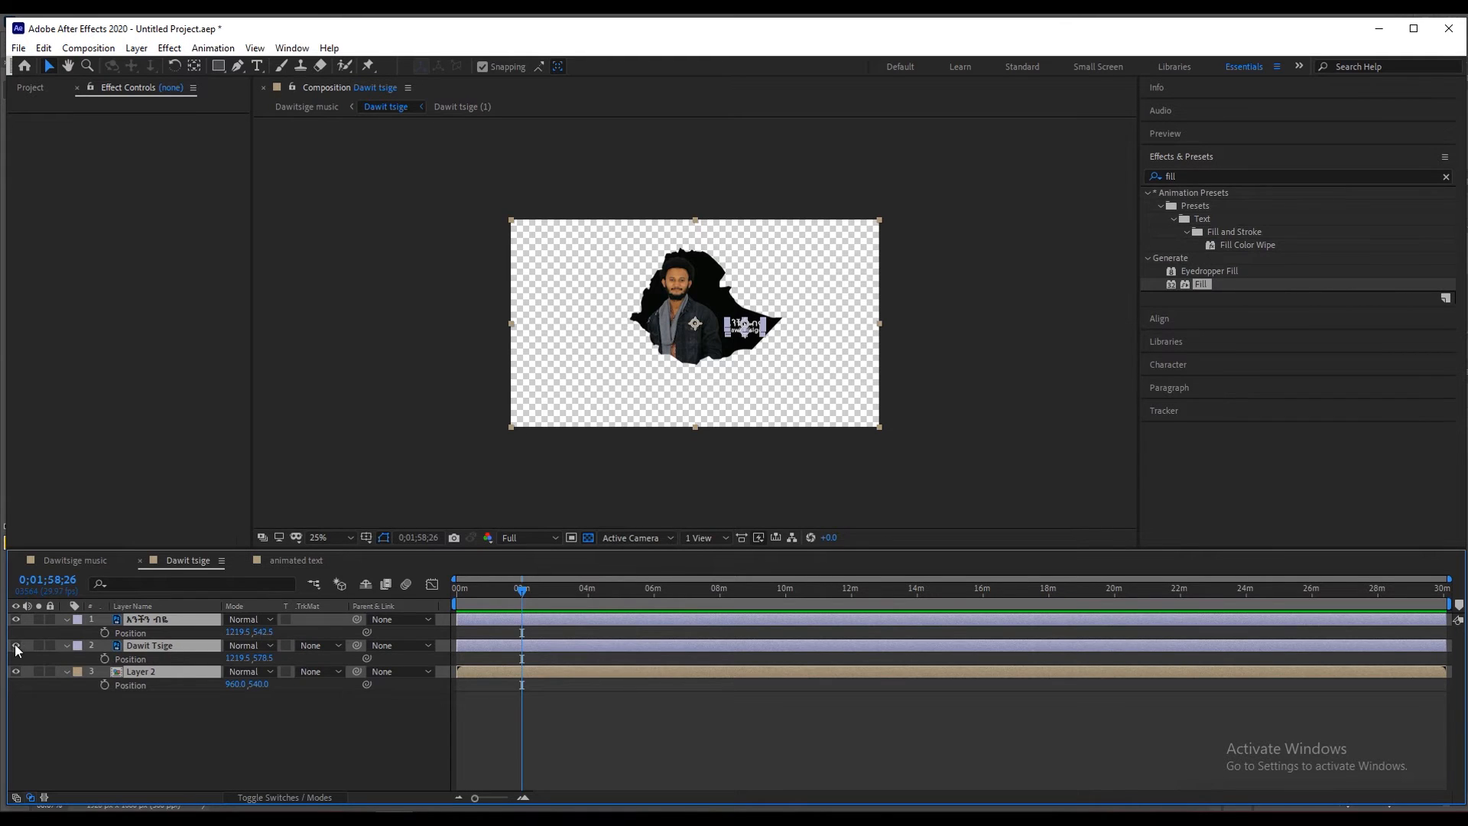
Keyframe Layer 2's Position from 960, 1626 at 0;00;00;00 to 960, 540 at 0;01;58;26, so it rises from below the frame.
{"action": "left_click", "coordinate": [154, 728]}
{"action": "left_click", "coordinate": [166, 673]}
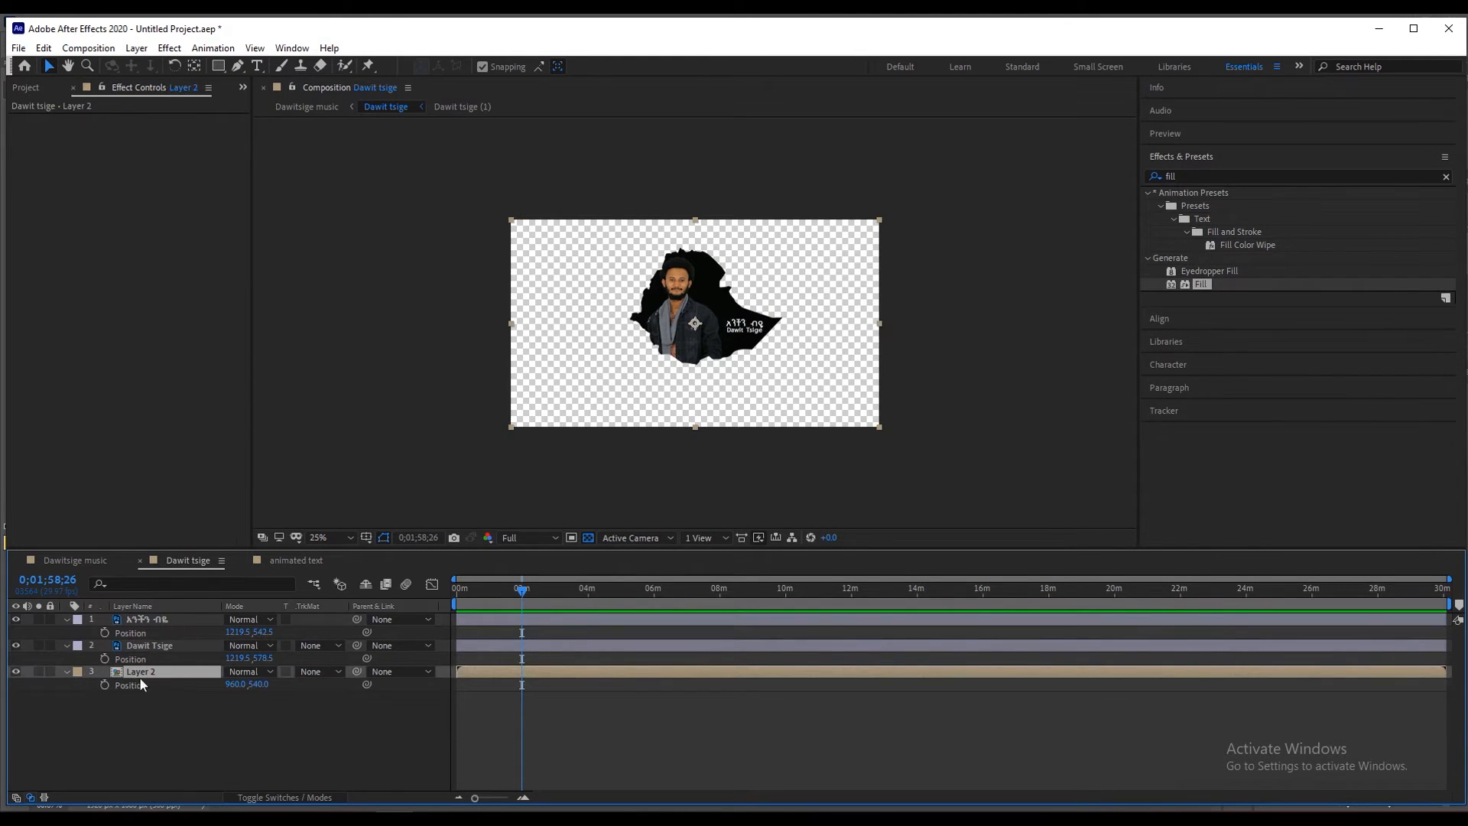
{"action": "left_click", "coordinate": [105, 684]}
{"action": "key", "text": "Home"}
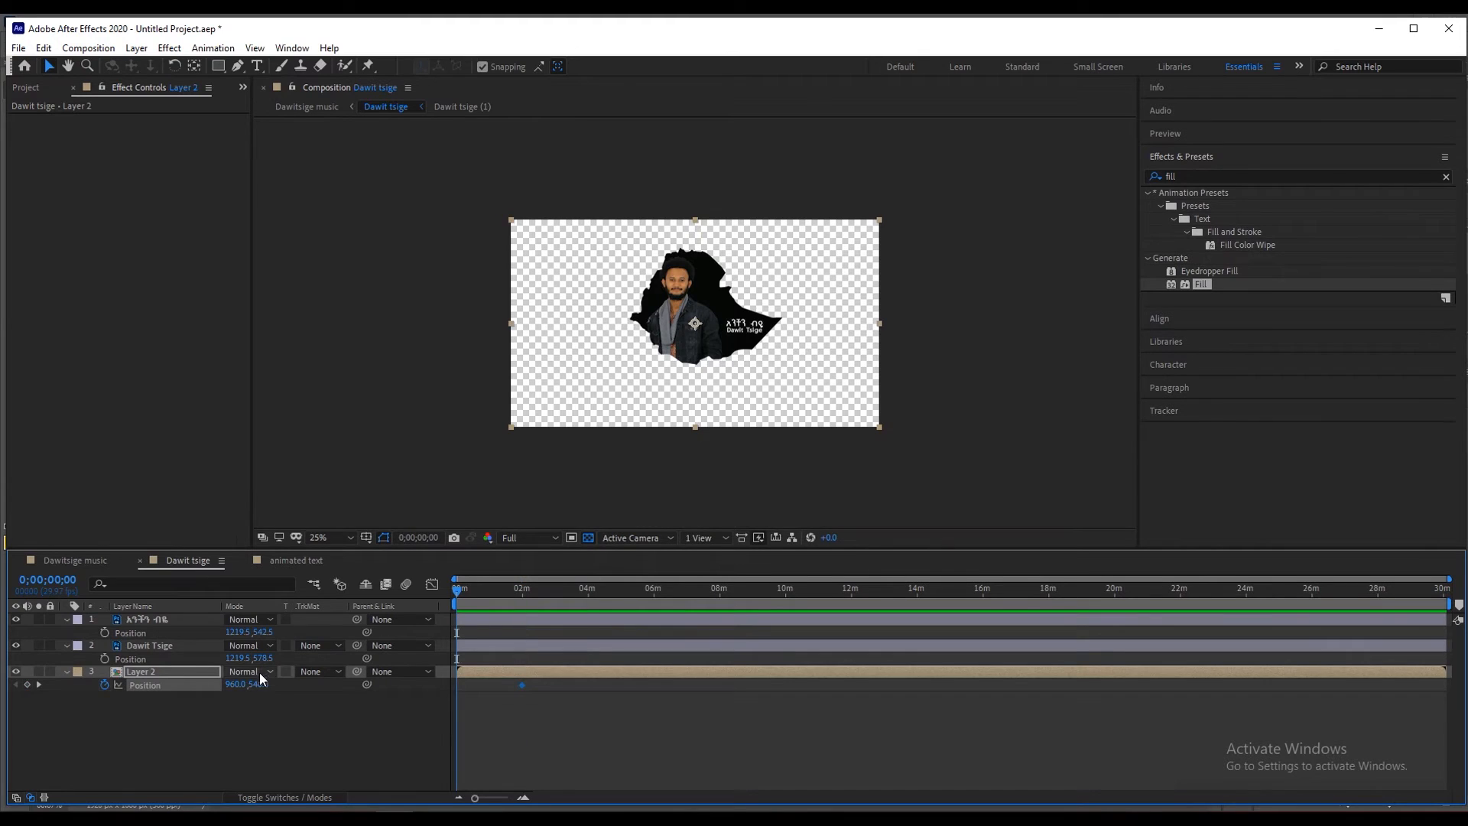
{"action": "left_click_drag", "start_coordinate": [262, 689], "coordinate": [1261, 514]}
Apply Easy Ease to both of Layer 2's Position keyframes.
{"action": "left_click_drag", "start_coordinate": [551, 700], "coordinate": [405, 679]}
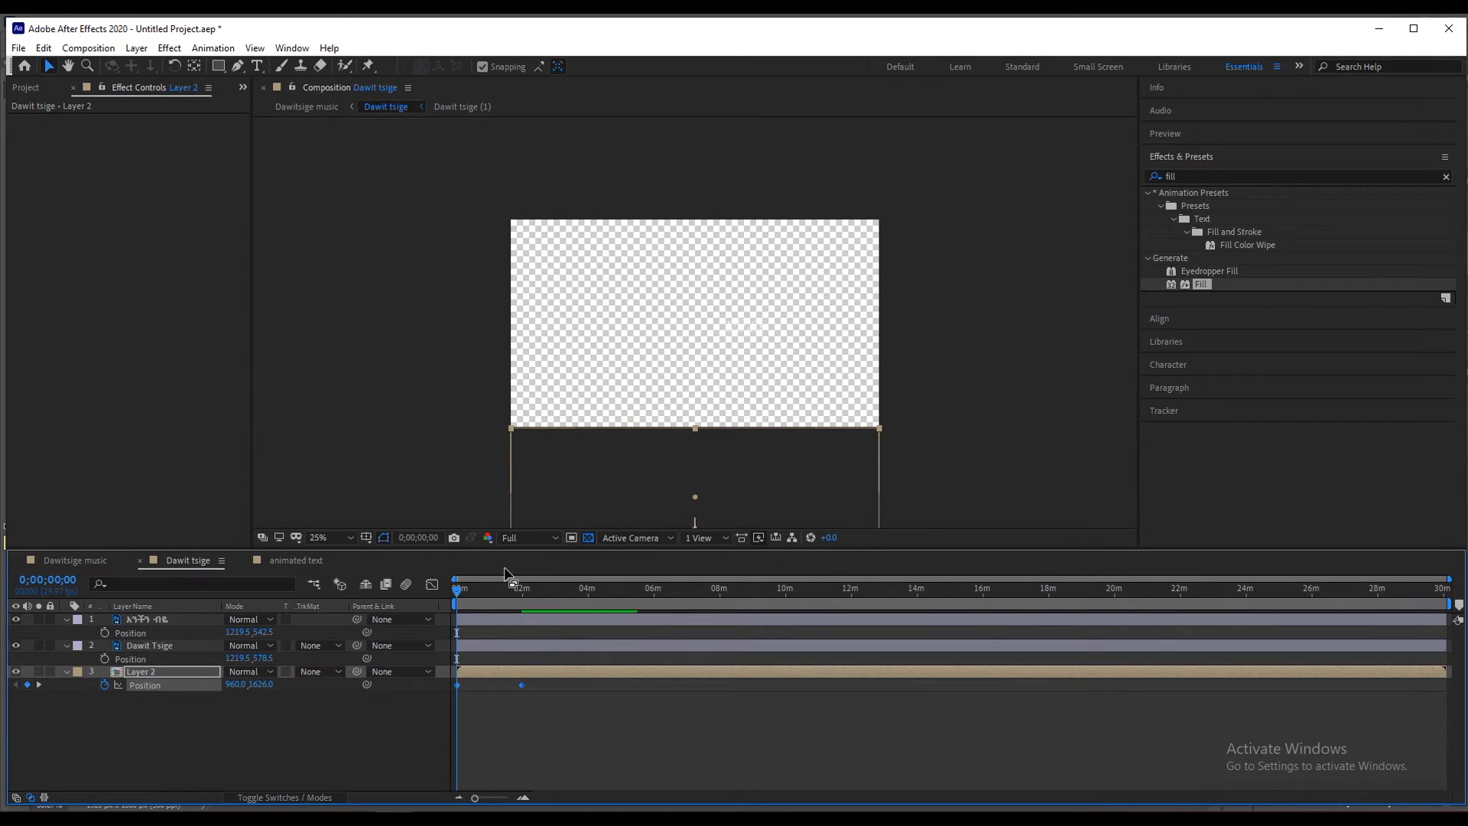
{"action": "right_click", "coordinate": [523, 684]}
{"action": "mouse_move", "coordinate": [611, 673]}
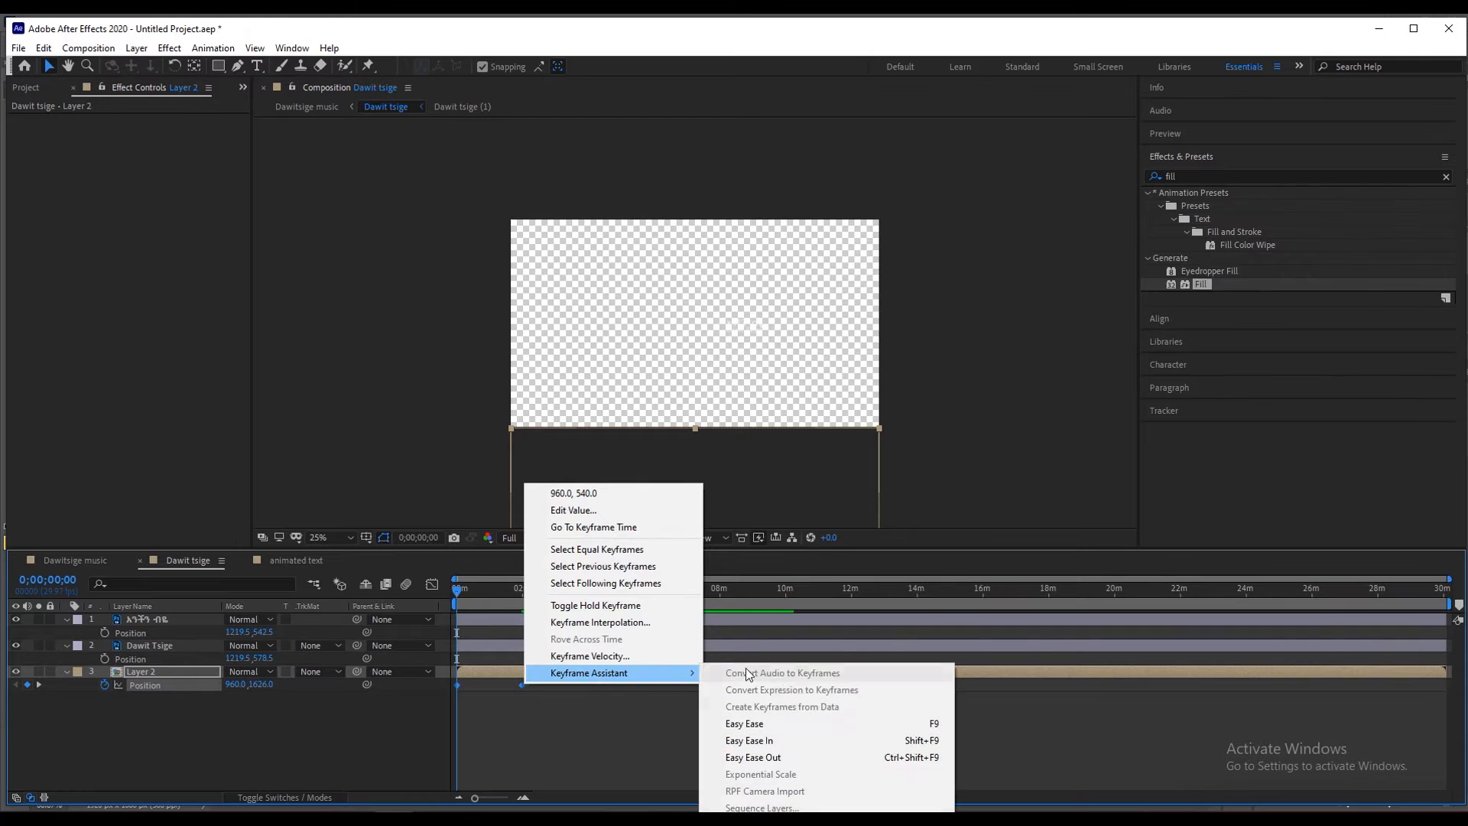
{"action": "left_click", "coordinate": [753, 723]}
Set the Dawit tsige composition's preview resolution to Quarter and play it from the start.
{"action": "key", "text": "space"}
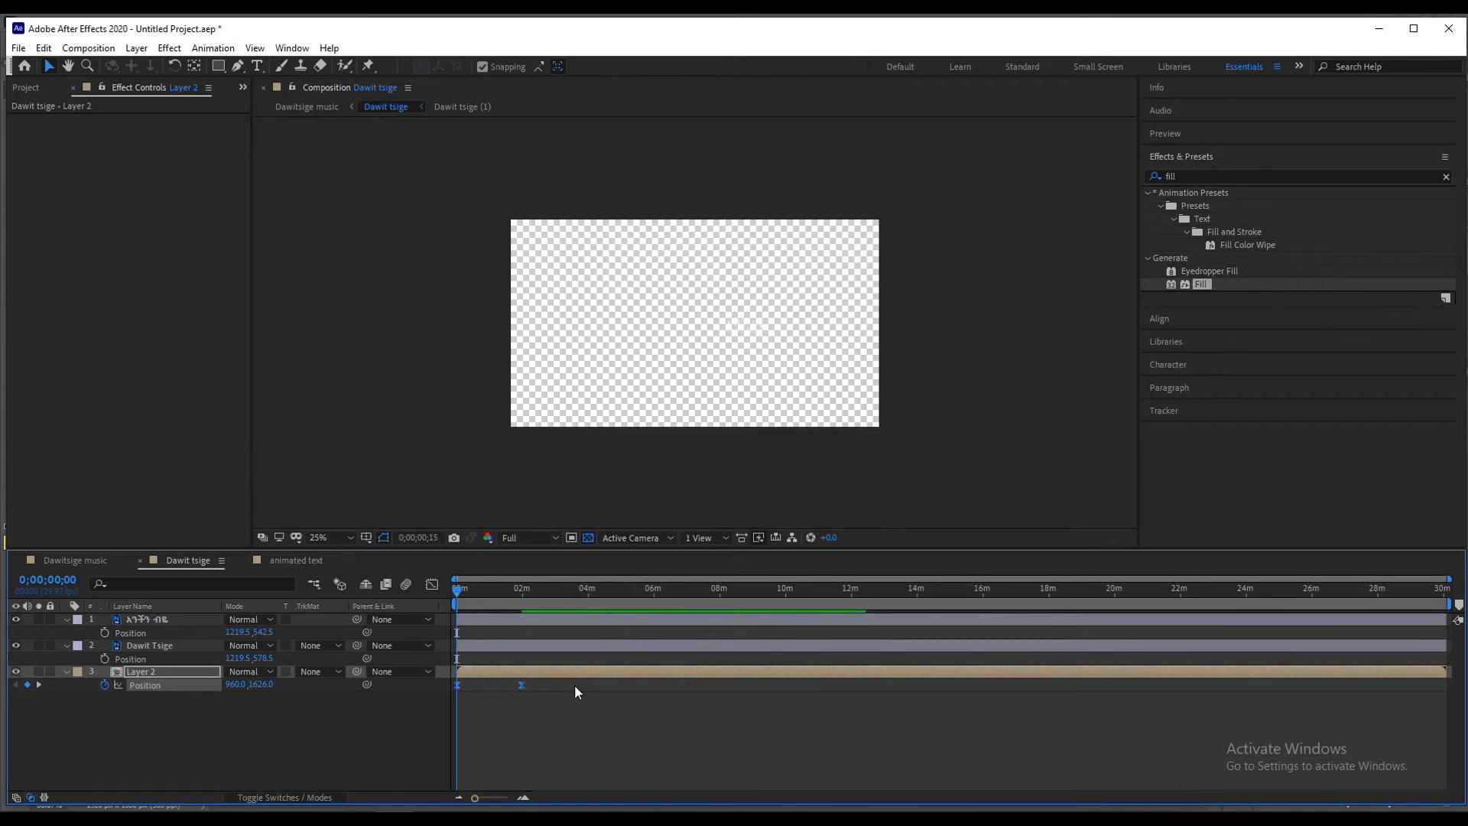
{"action": "mouse_move", "coordinate": [477, 593]}
{"action": "left_mouse_down"}
{"action": "mouse_move", "coordinate": [518, 604]}
{"action": "mouse_move", "coordinate": [457, 611]}
{"action": "left_mouse_up"}
{"action": "key", "text": "space"}
{"action": "left_click", "coordinate": [516, 538]}
{"action": "left_click", "coordinate": [520, 620]}
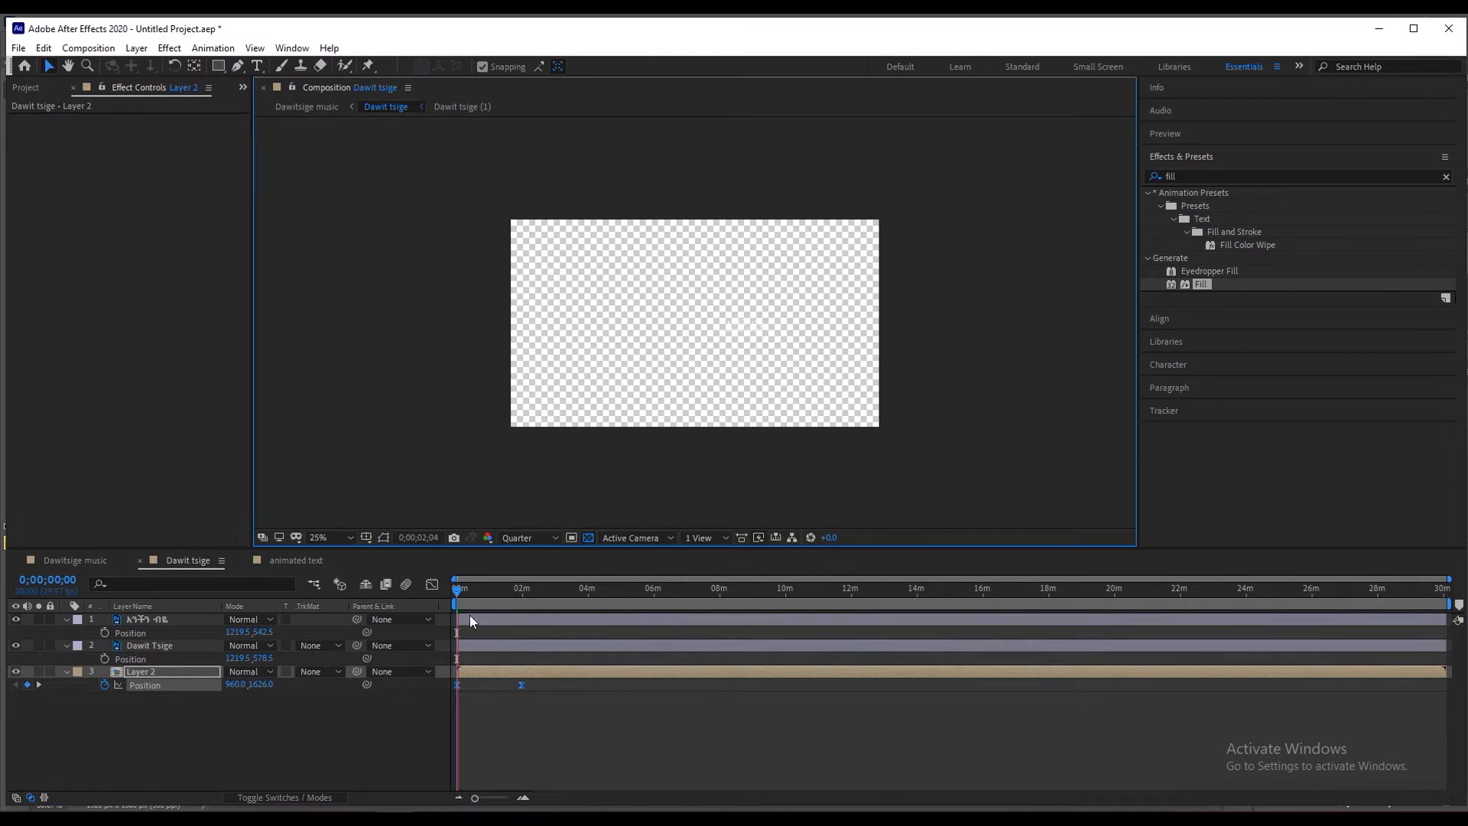
Go to 0;01;58;26 and reveal the Scale and Opacity properties of both text layers.
{"action": "left_click_drag", "start_coordinate": [468, 591], "coordinate": [521, 595]}
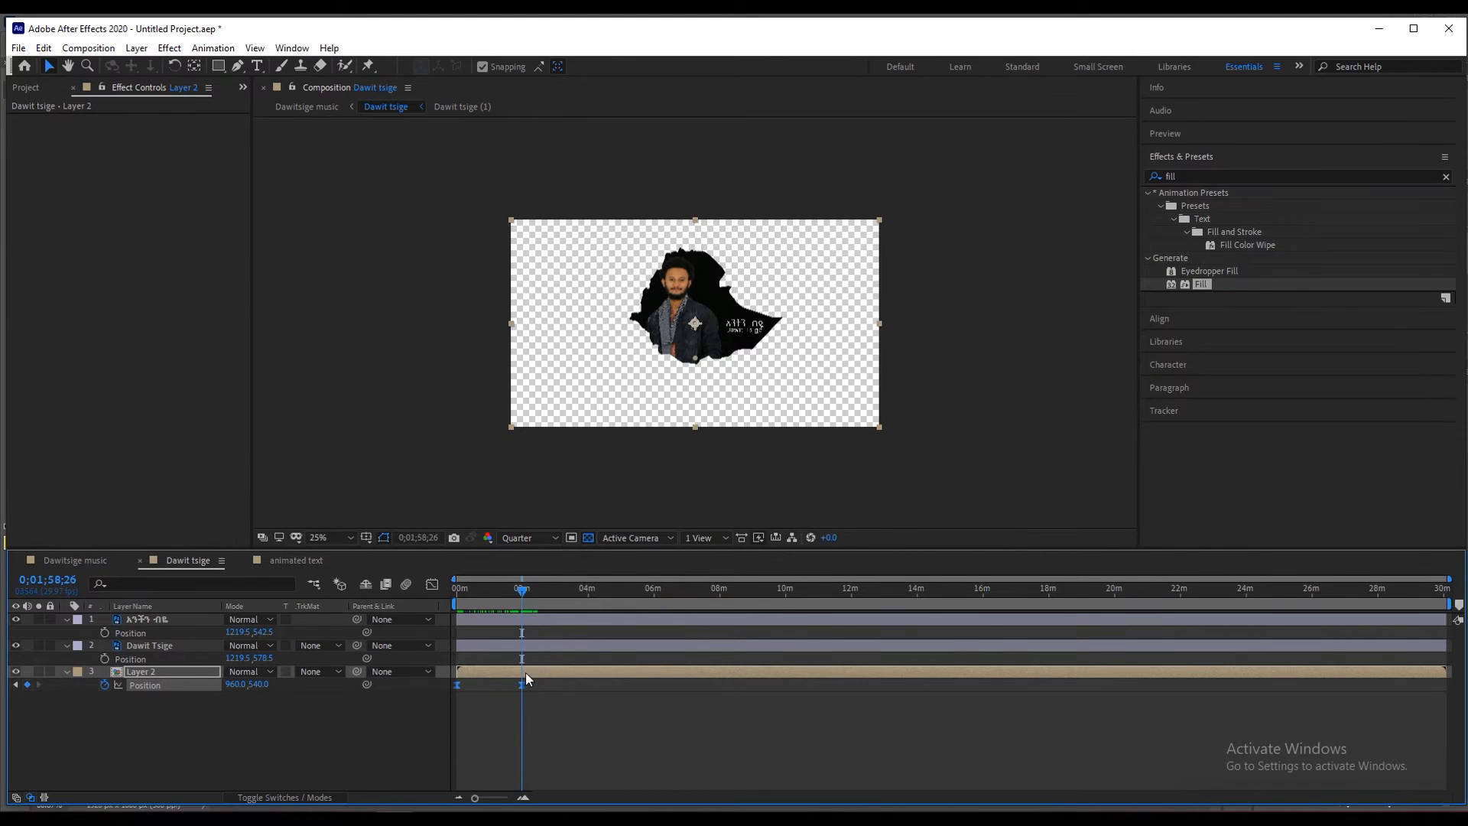
{"action": "left_click", "coordinate": [531, 646]}
{"action": "left_click", "coordinate": [539, 618]}
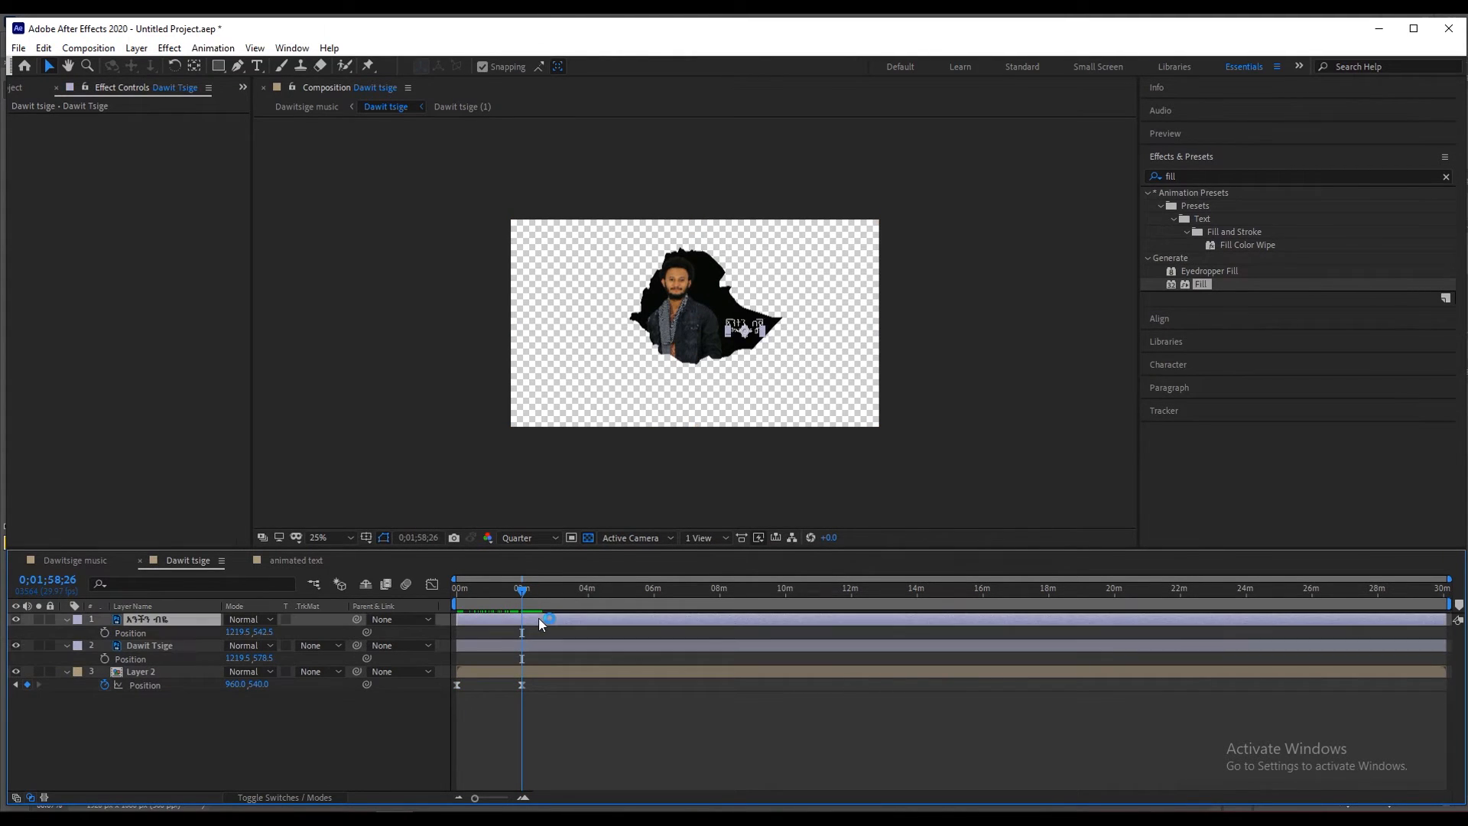
{"action": "key", "text": "t"}
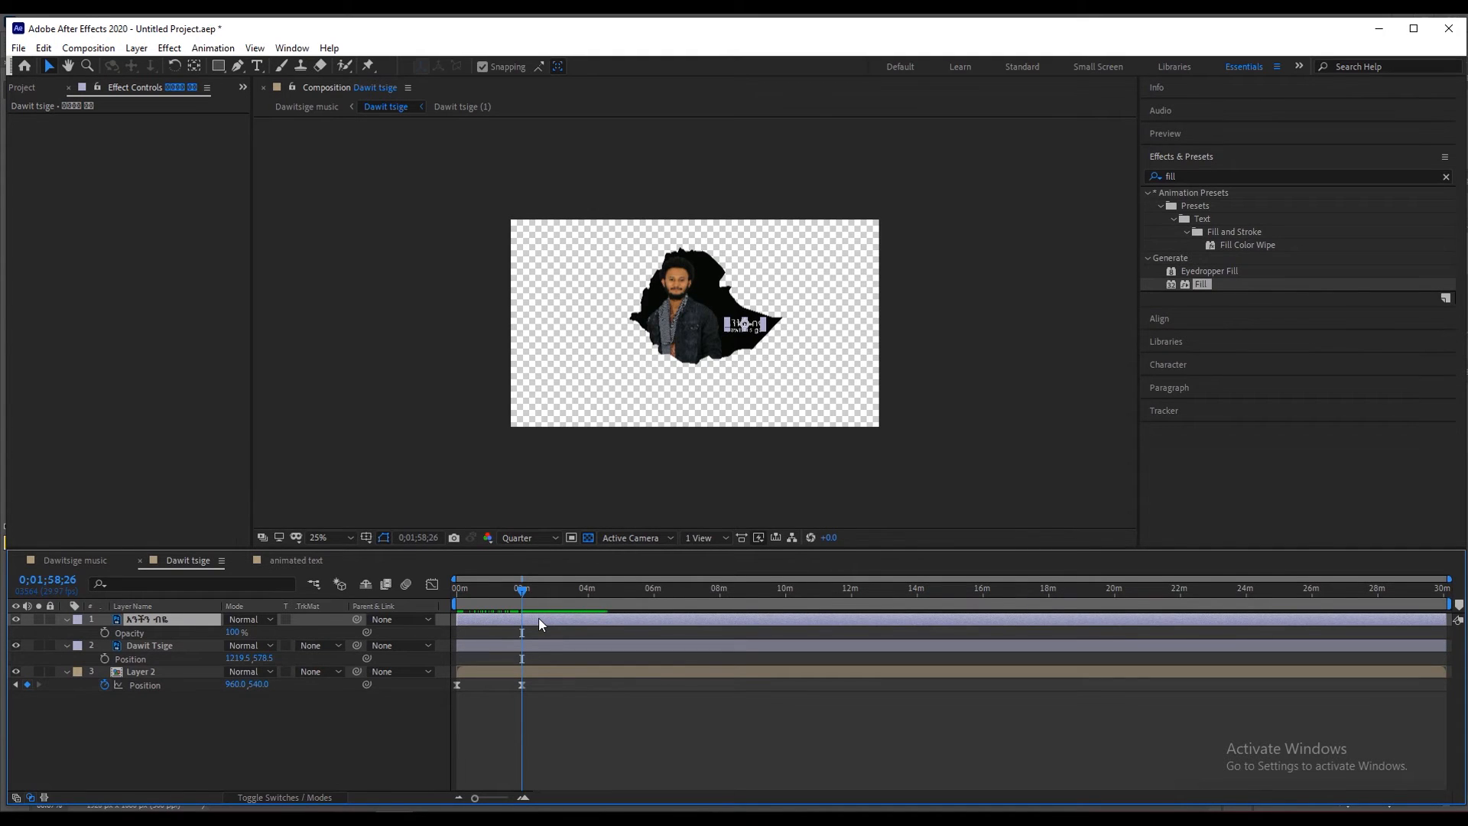
{"action": "key", "text": "shift+s"}
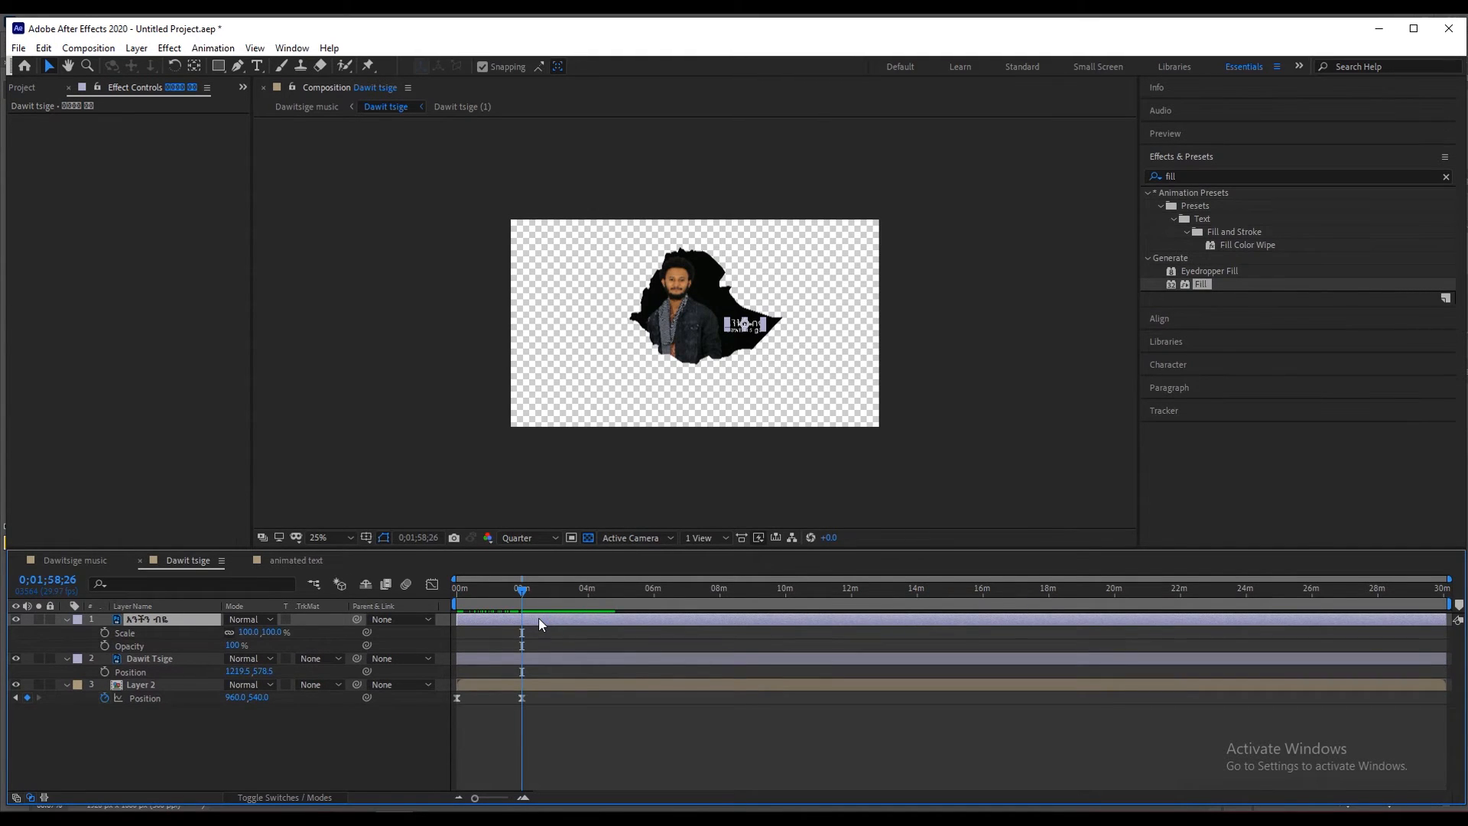
{"action": "left_click", "coordinate": [263, 770]}
{"action": "left_click", "coordinate": [146, 655]}
{"action": "left_click", "coordinate": [156, 620], "text": "shift"}
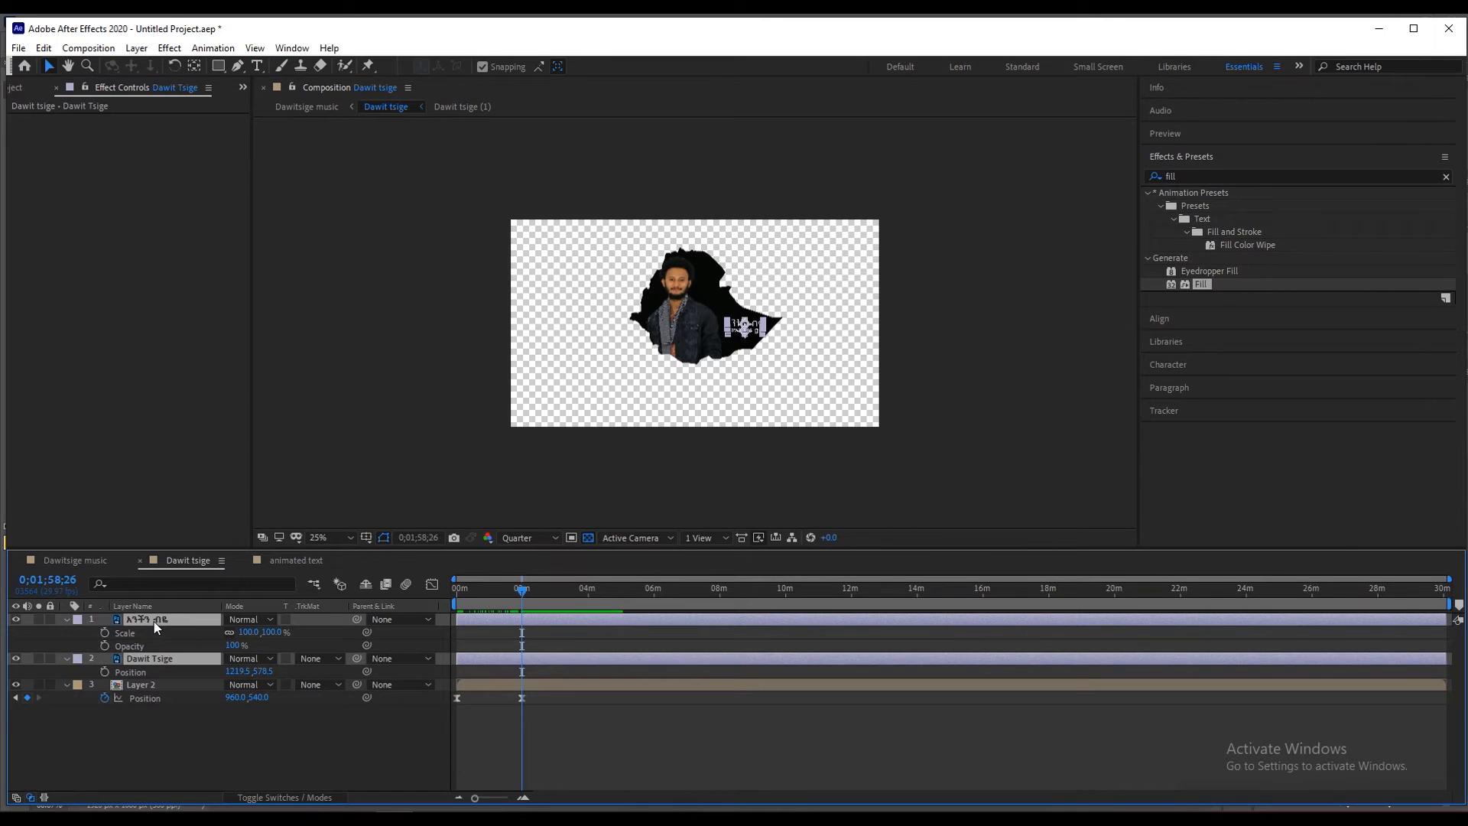
{"action": "key", "text": "s"}
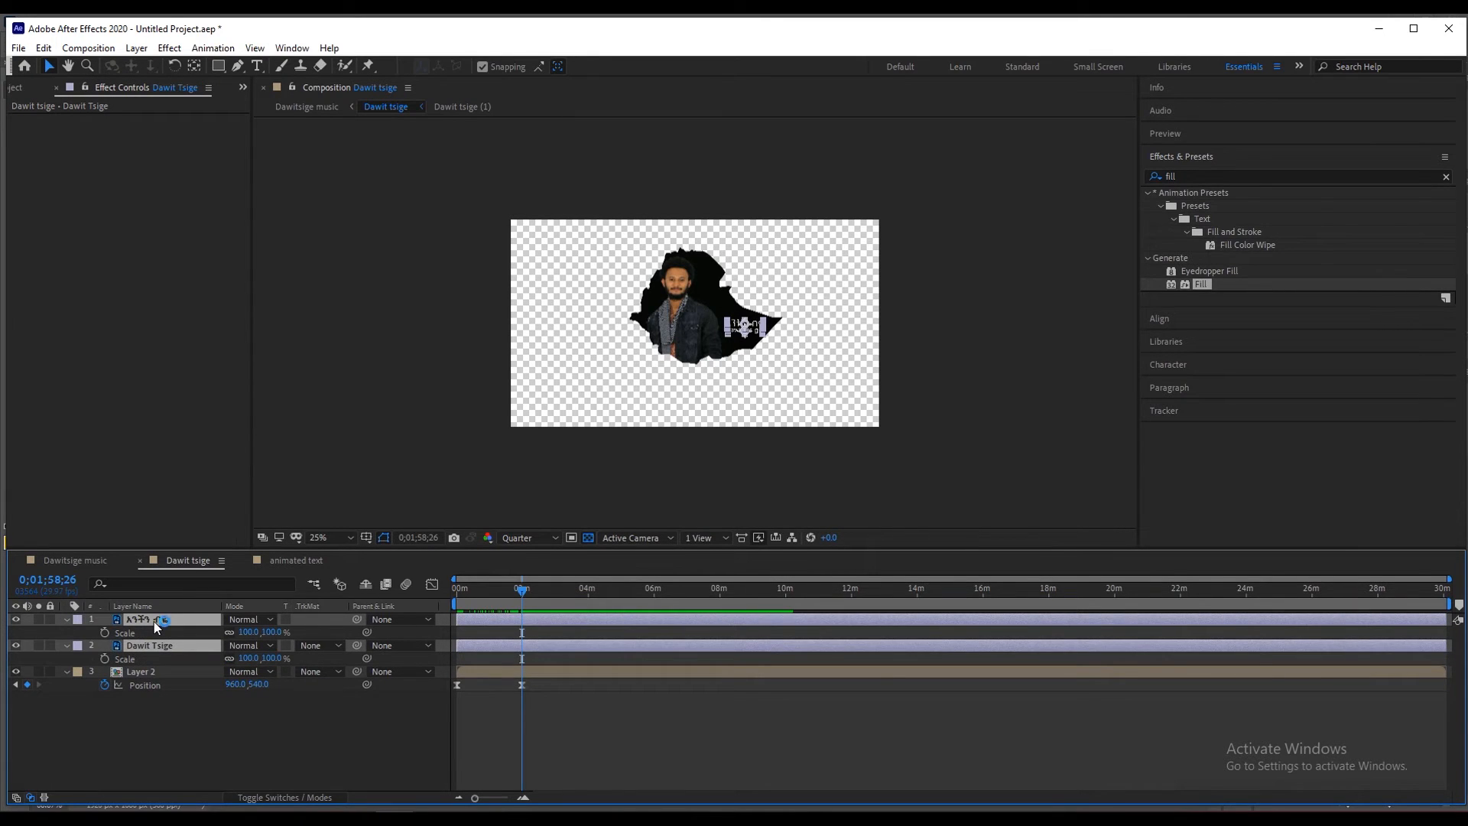
{"action": "key", "text": "shift+t"}
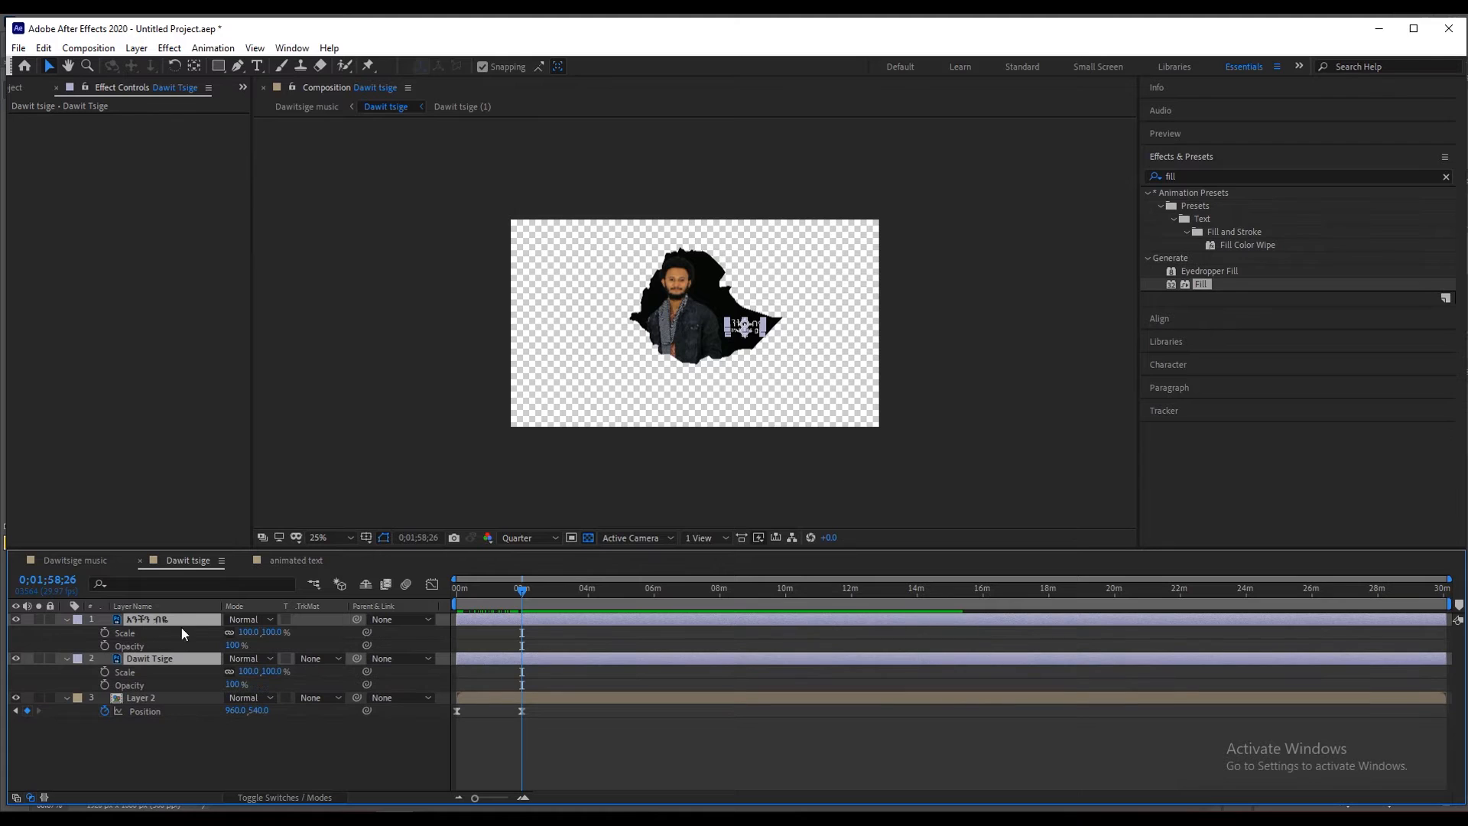
Keyframe both text layers' Scale and Opacity from 0% at 0;00;00;00 to 100% at 0;01;58;26.
{"action": "left_click", "coordinate": [105, 635]}
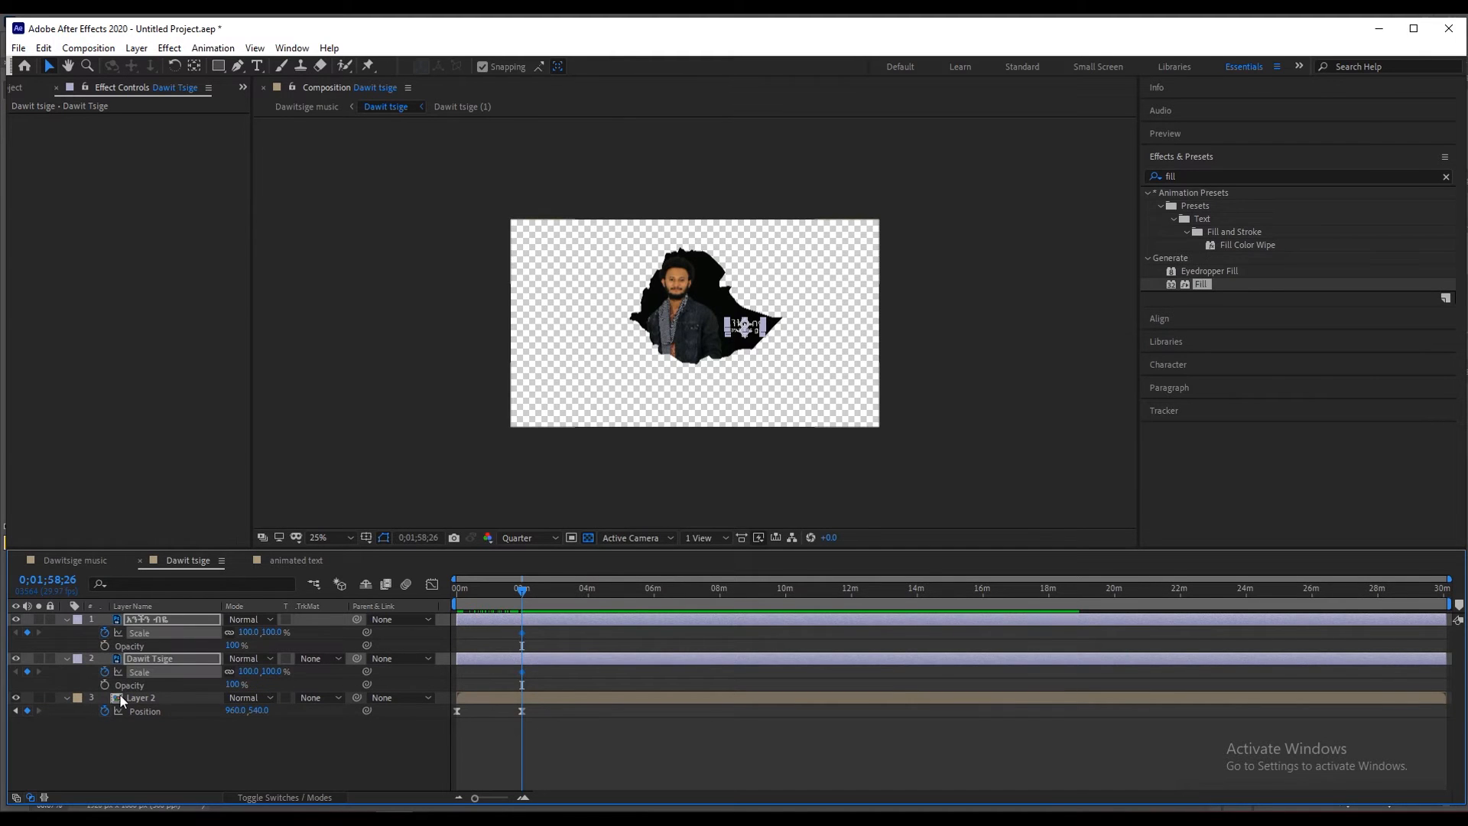
{"action": "left_click", "coordinate": [106, 684]}
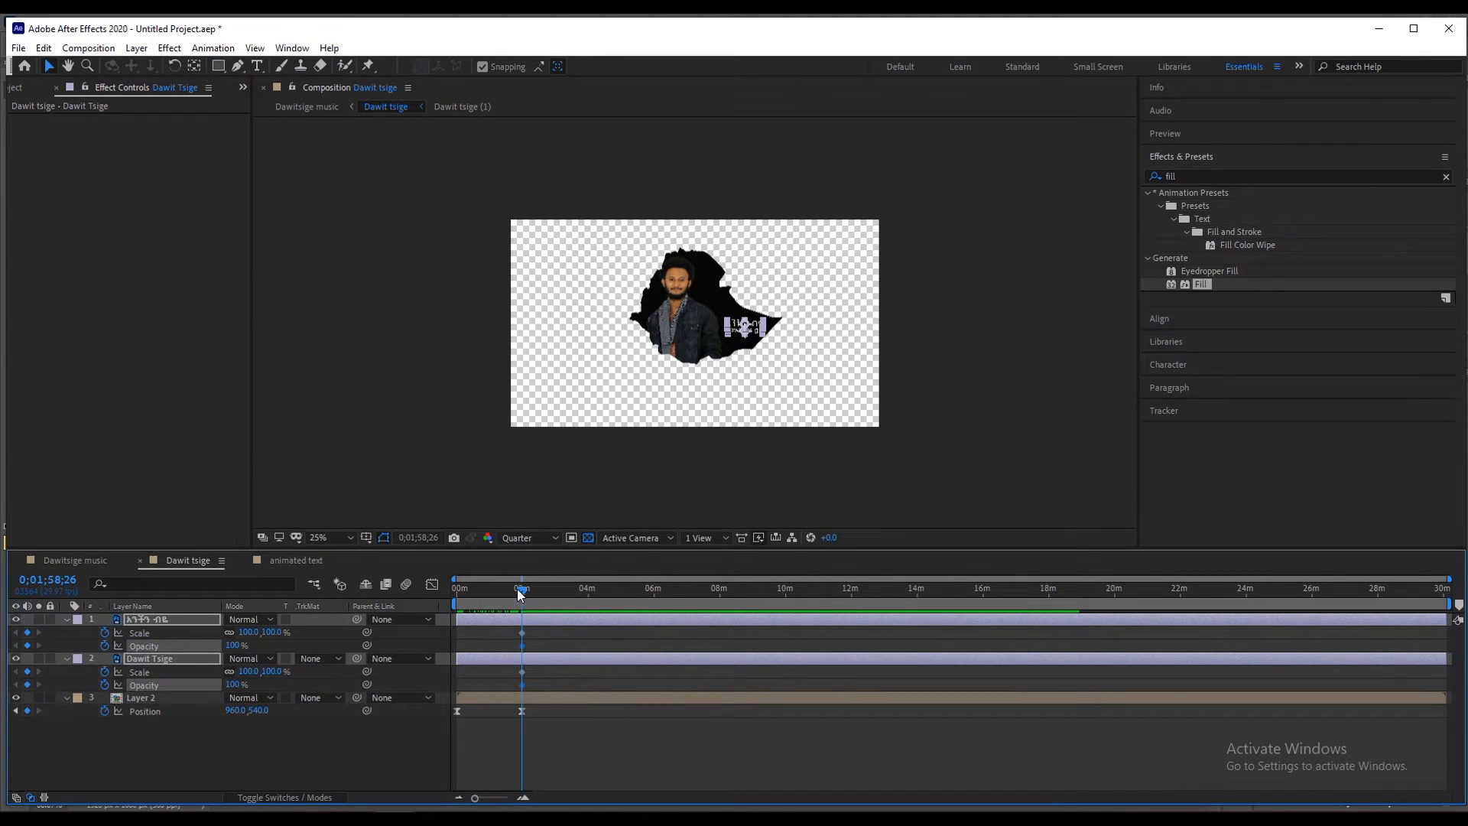
{"action": "left_click_drag", "start_coordinate": [521, 590], "coordinate": [461, 600]}
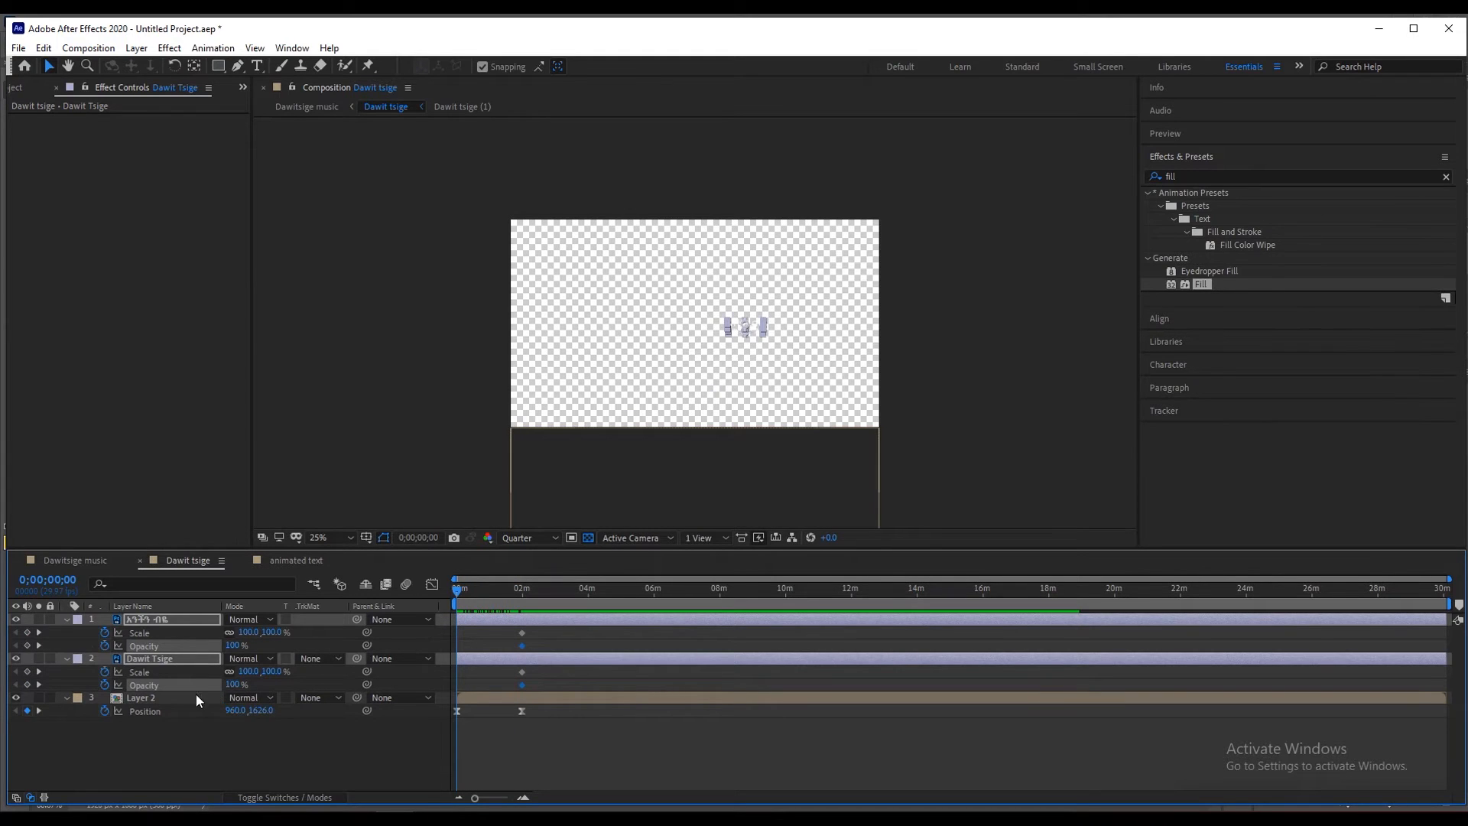
{"action": "left_click_drag", "start_coordinate": [236, 684], "coordinate": [183, 685]}
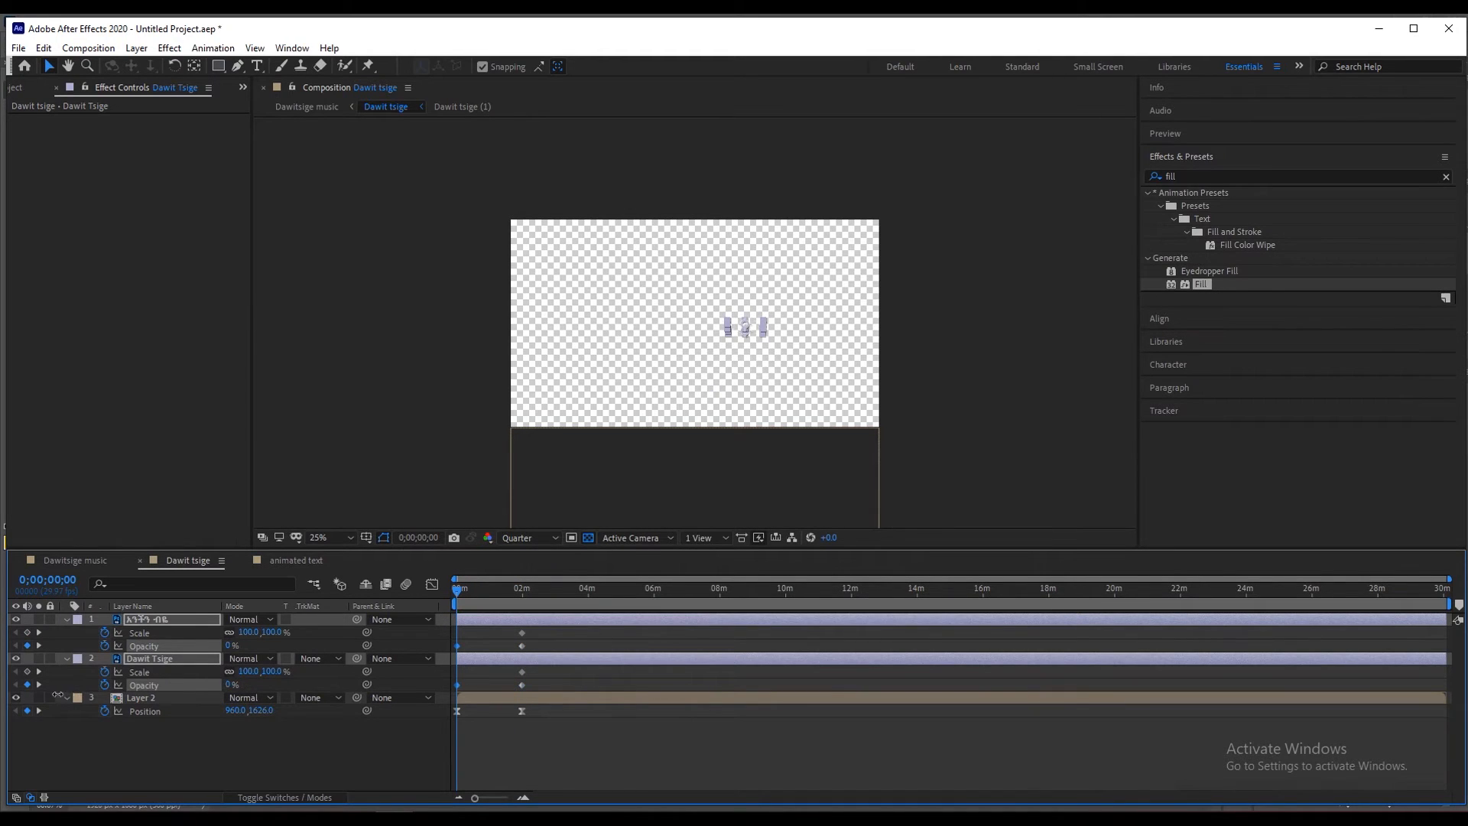
{"action": "mouse_move", "coordinate": [247, 635]}
{"action": "left_mouse_down"}
{"action": "mouse_move", "coordinate": [176, 641]}
{"action": "mouse_move", "coordinate": [260, 654]}
{"action": "left_mouse_up"}
{"action": "left_click", "coordinate": [247, 632]}
{"action": "type", "text": "0"}
{"action": "key", "text": "Return"}
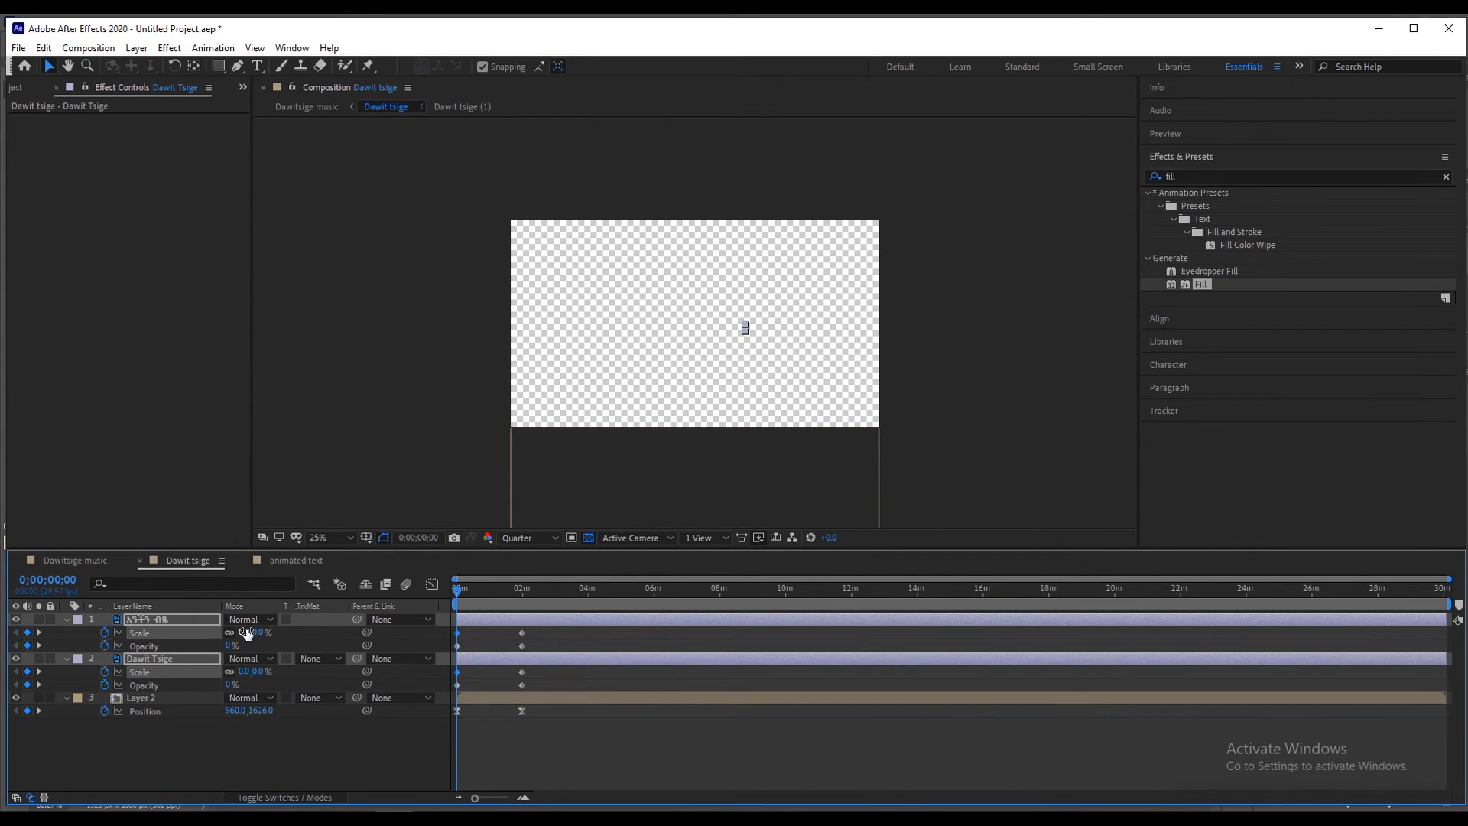
Apply Easy Ease to all Scale and Opacity keyframes of the two text layers.
{"action": "left_click_drag", "start_coordinate": [430, 688], "coordinate": [431, 688]}
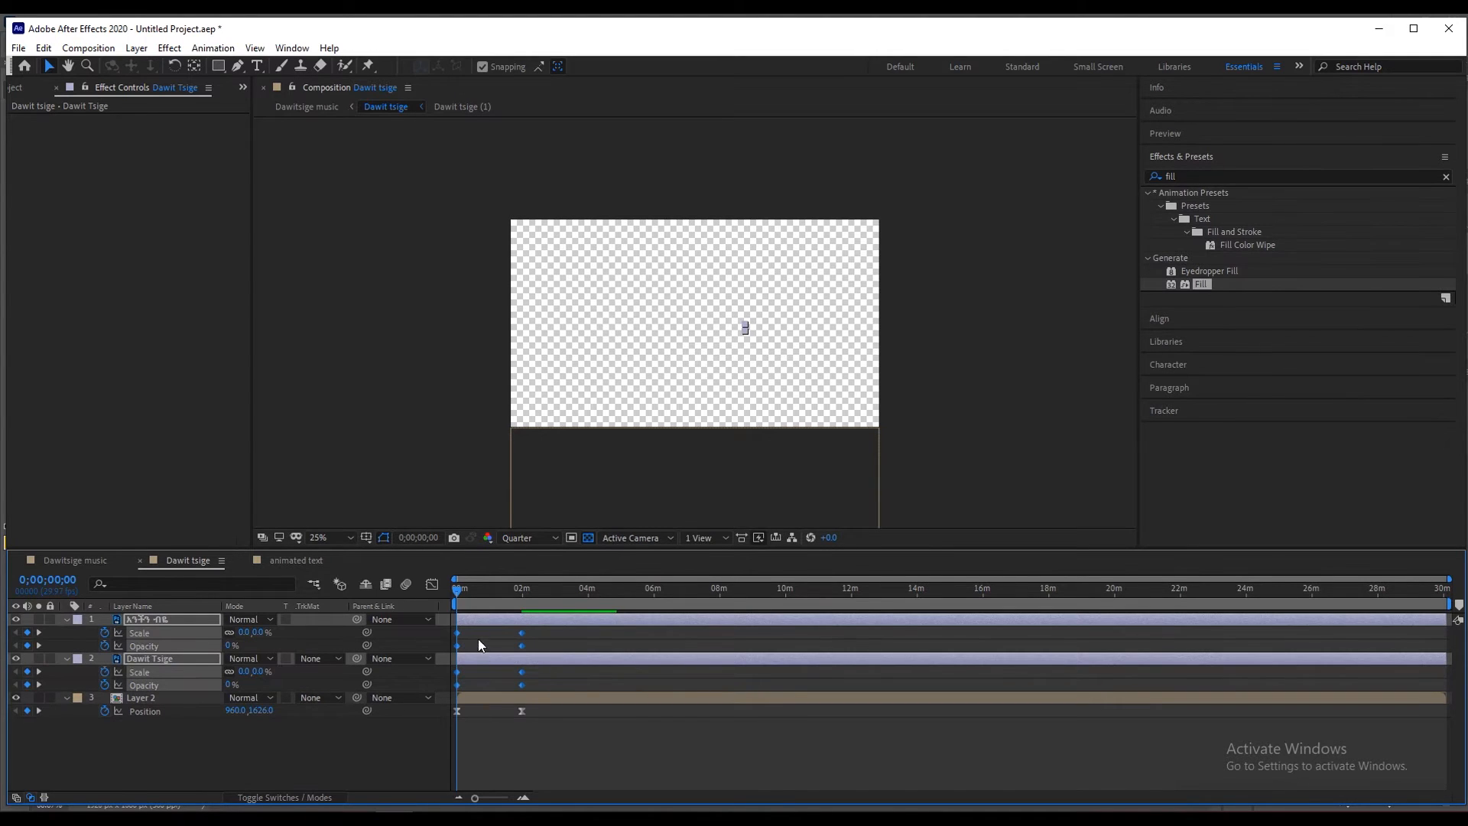
{"action": "right_click", "coordinate": [518, 634]}
{"action": "mouse_move", "coordinate": [612, 621]}
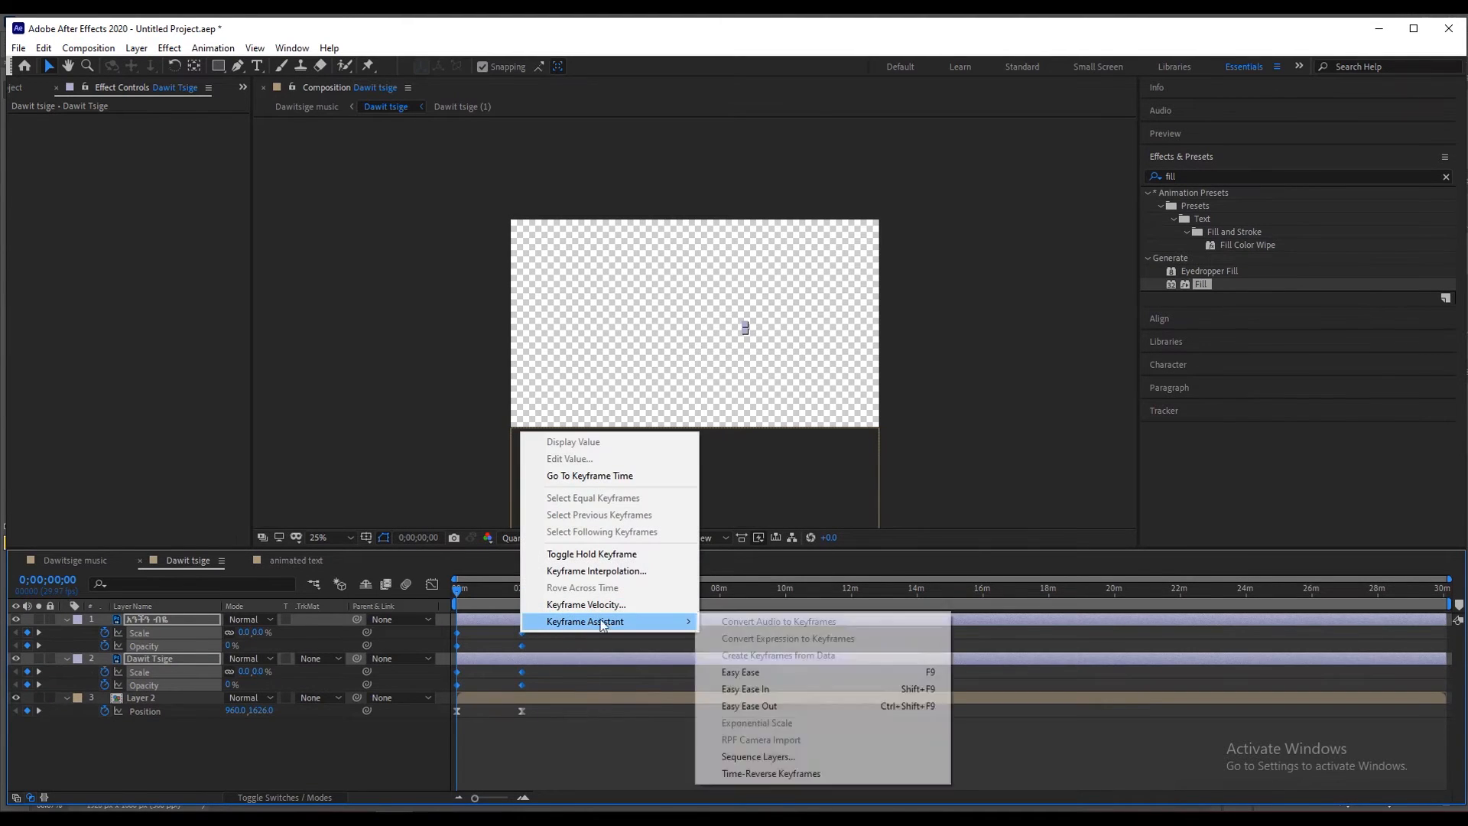
{"action": "left_click", "coordinate": [750, 672]}
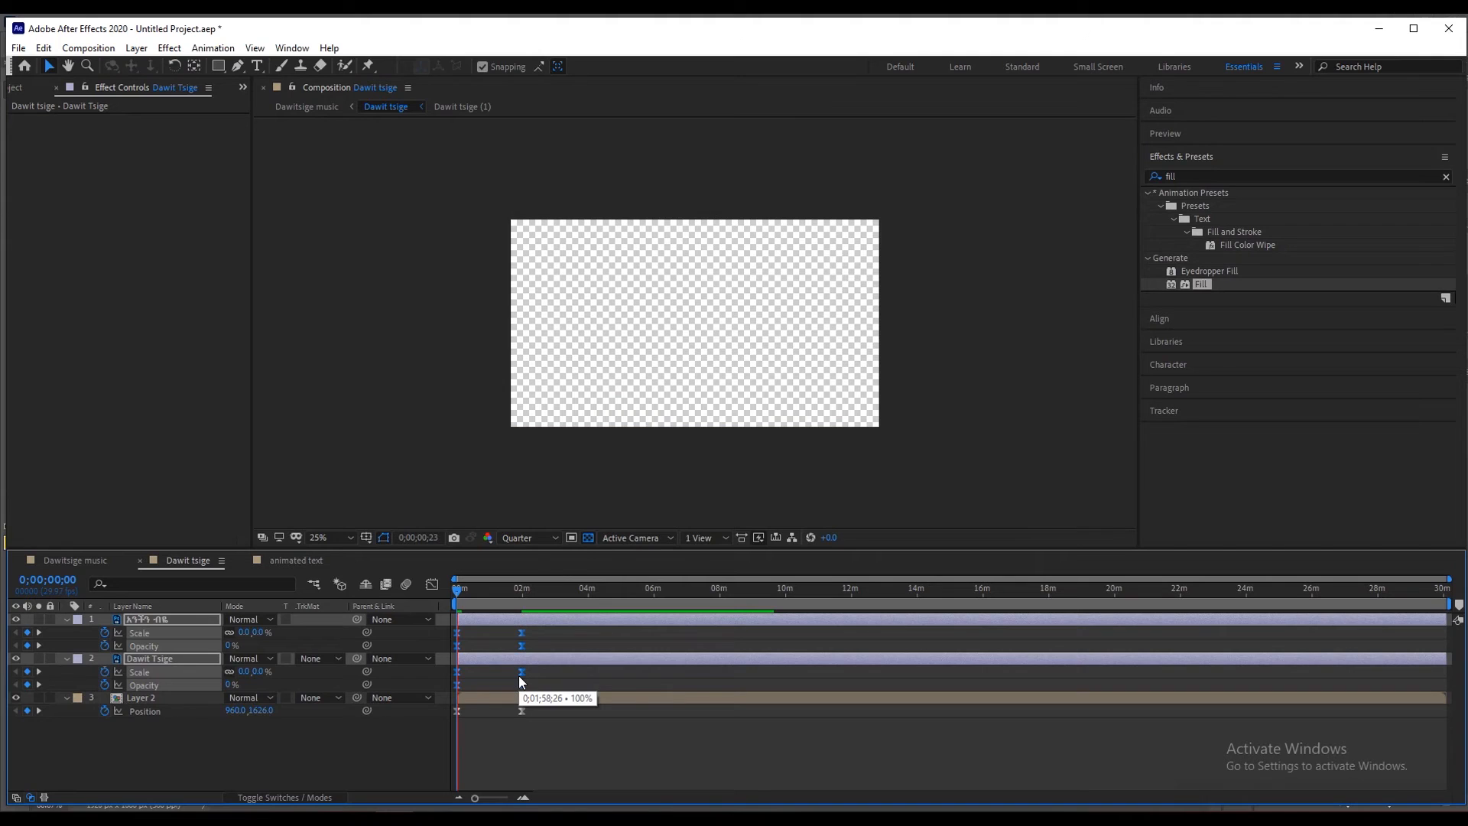
Delay both text layers to start at about 2 minutes, and shorten their Scale and Opacity animation to about one minute.
{"action": "left_click_drag", "start_coordinate": [482, 589], "coordinate": [585, 626]}
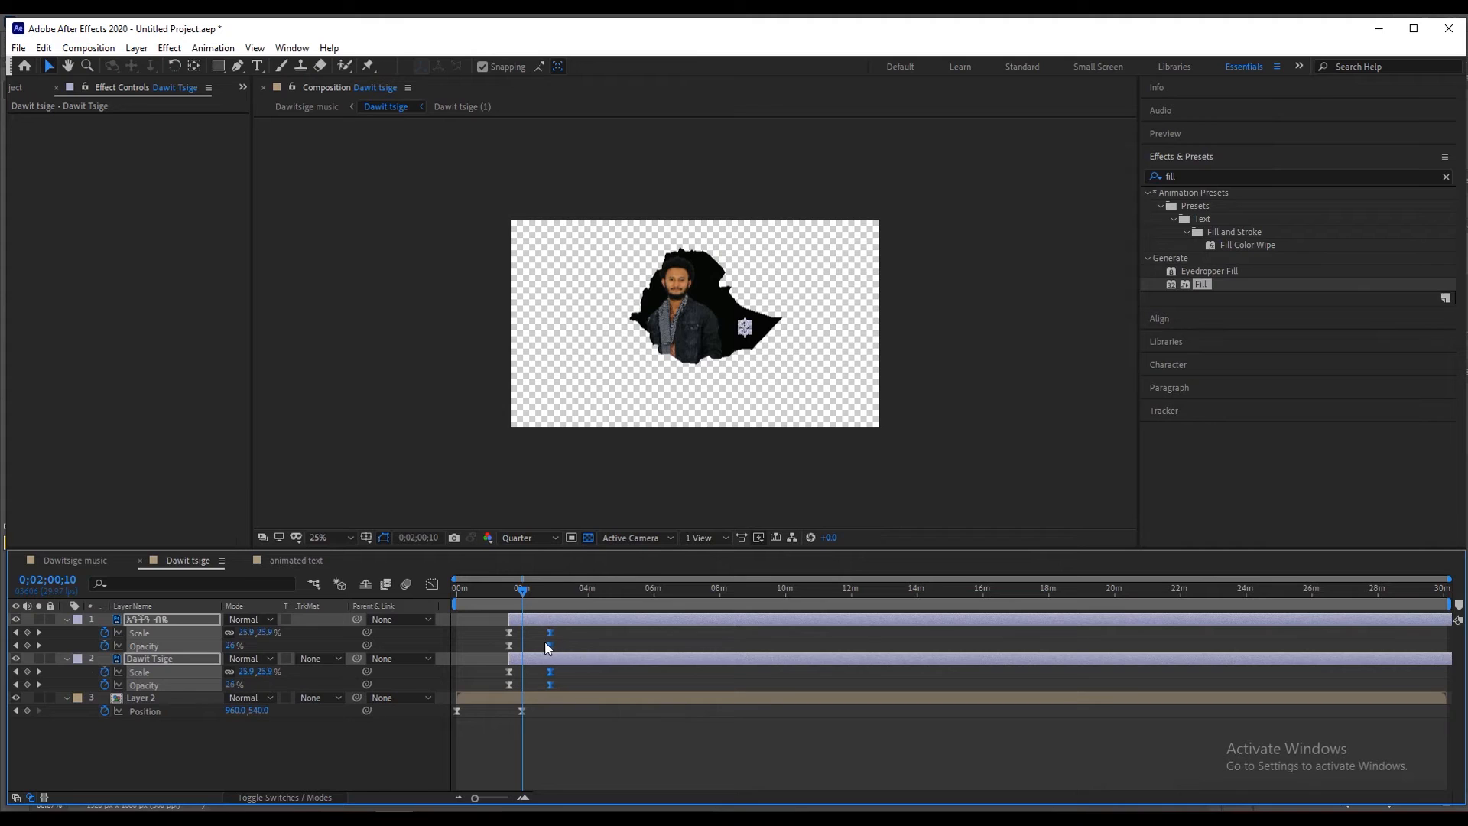
{"action": "left_click_drag", "start_coordinate": [562, 621], "coordinate": [438, 590]}
Preview the Dawitsige music composition and move its animated text layer to start at about 2 seconds.
{"action": "left_click", "coordinate": [77, 560]}
{"action": "key", "text": "space"}
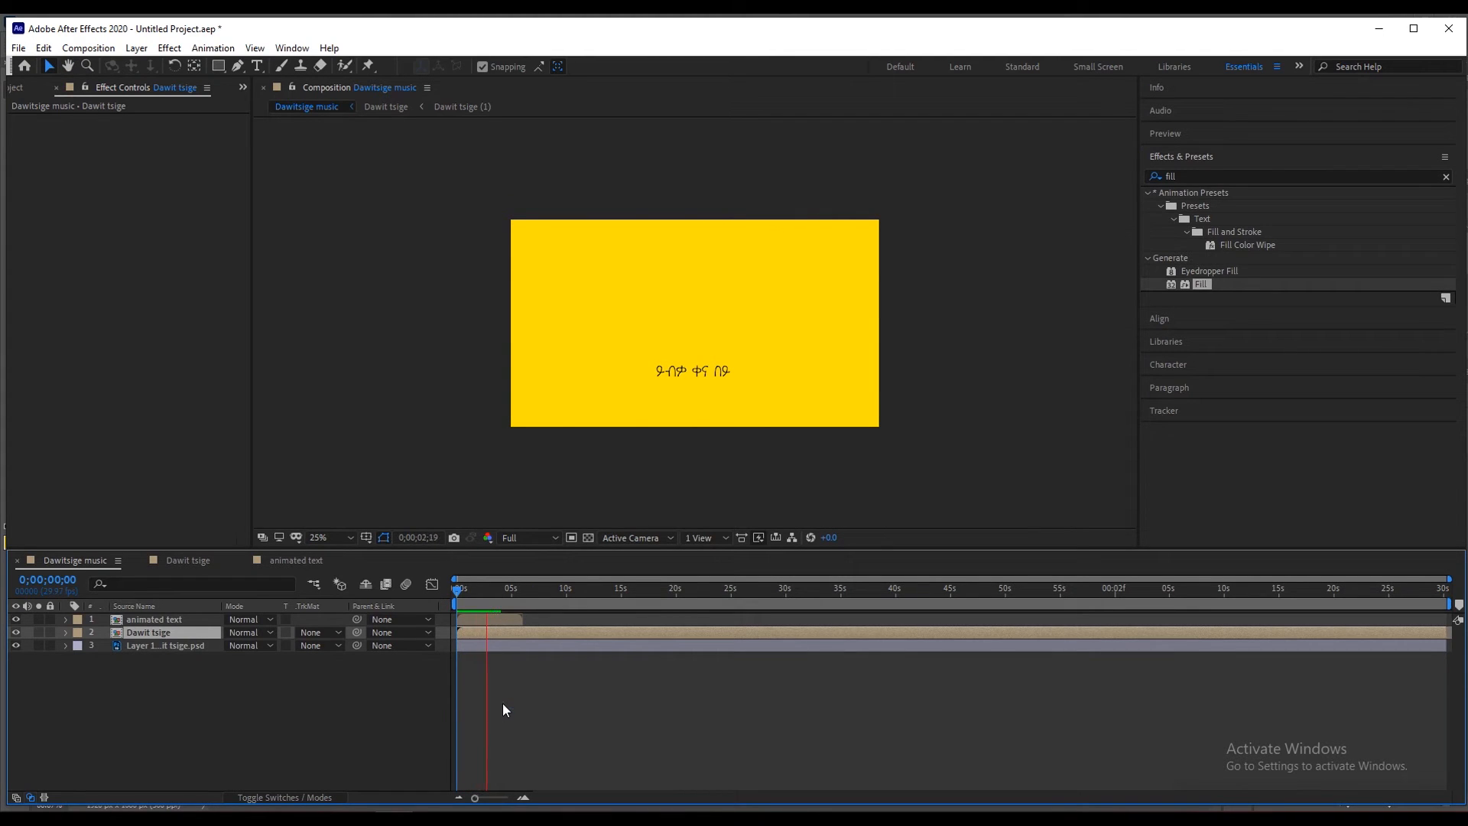
{"action": "left_click", "coordinate": [488, 590]}
{"action": "left_click_drag", "start_coordinate": [484, 797], "coordinate": [498, 799]}
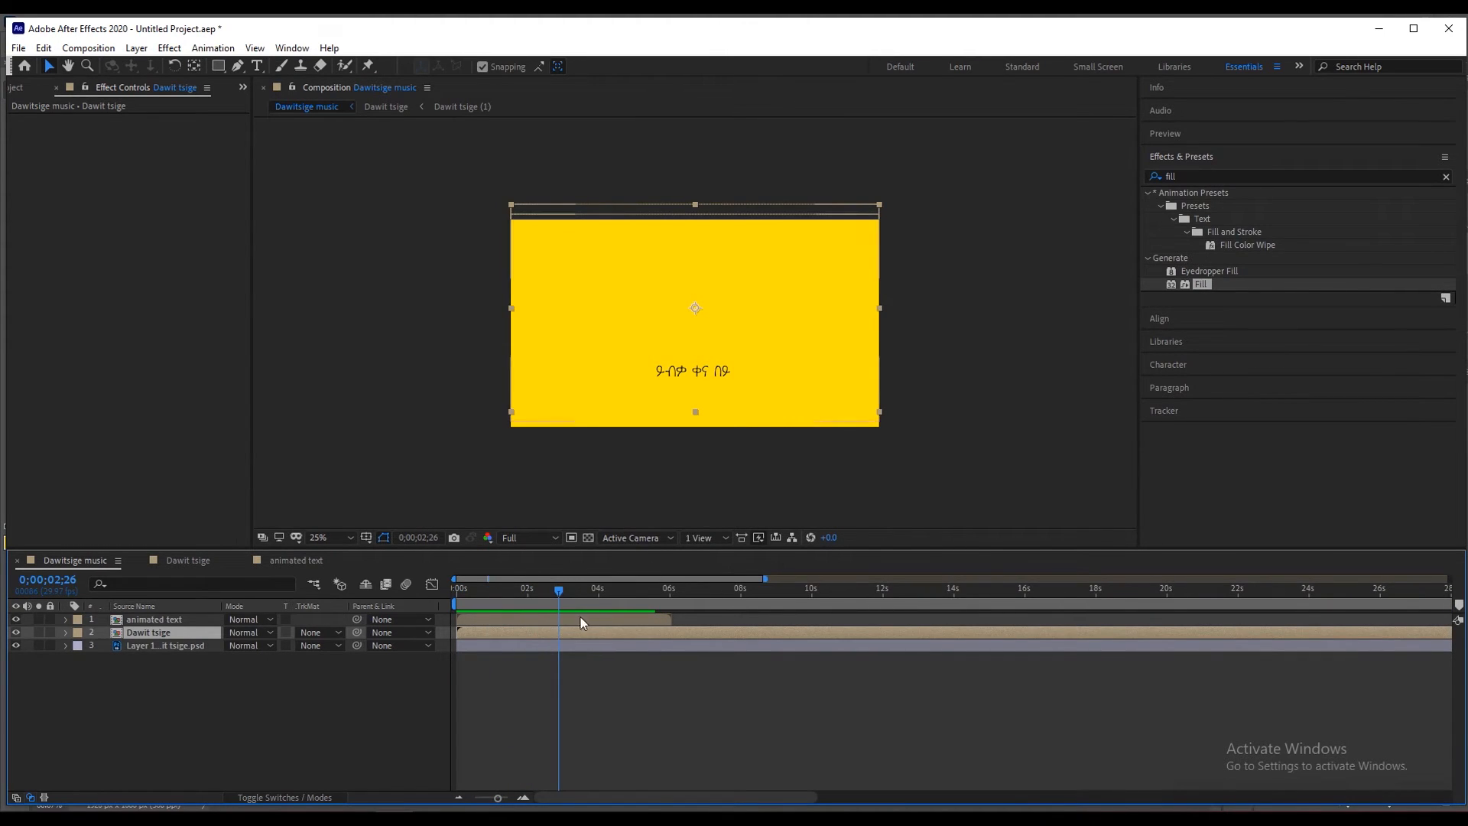
{"action": "left_click", "coordinate": [527, 590]}
{"action": "left_click_drag", "start_coordinate": [540, 617], "coordinate": [612, 617]}
{"action": "left_click_drag", "start_coordinate": [528, 590], "coordinate": [457, 591]}
Set the Dawitsige music preview resolution to Quarter and play the composition from the start.
{"action": "left_click", "coordinate": [531, 539]}
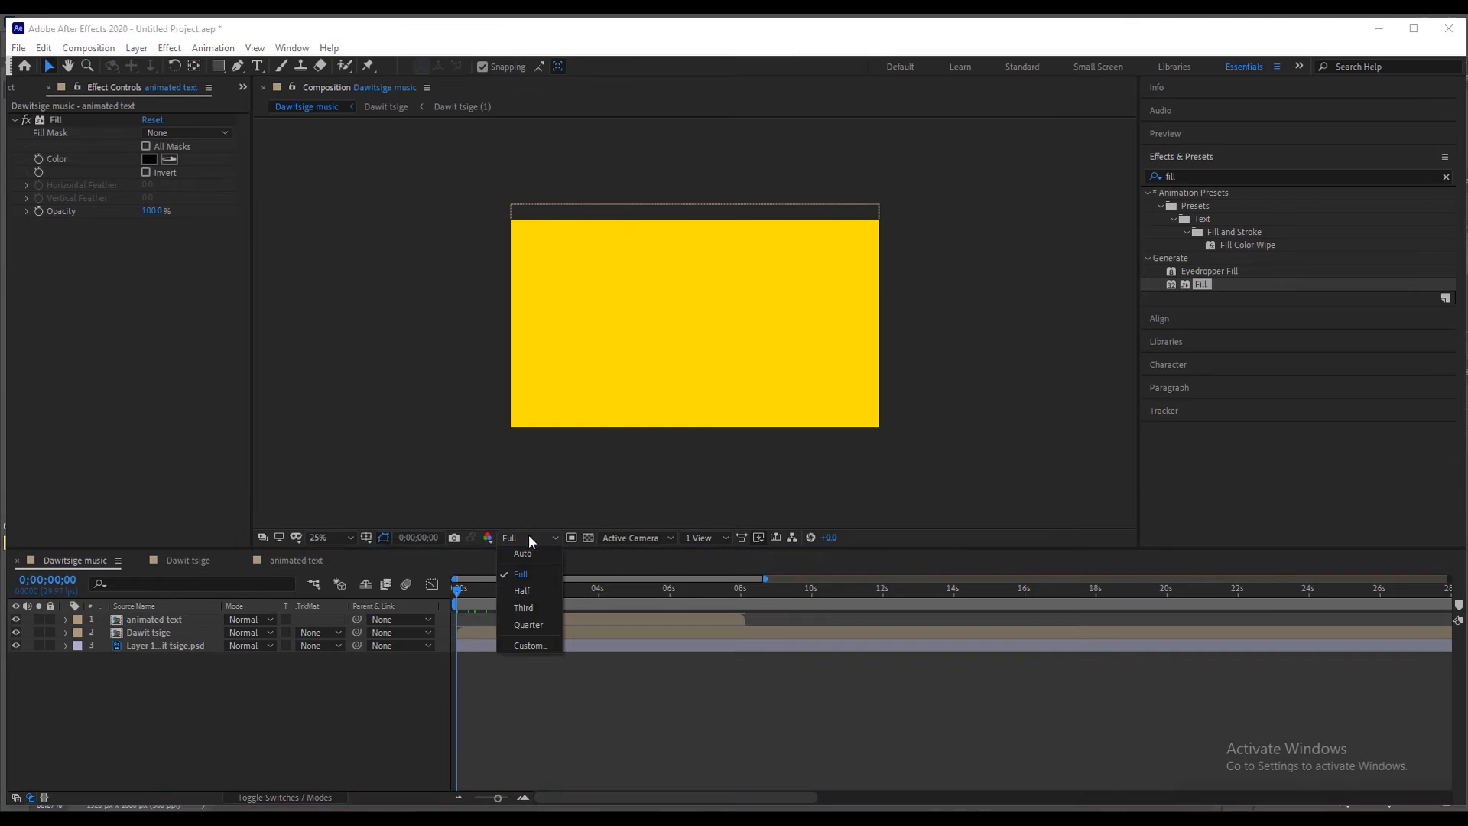
{"action": "left_click", "coordinate": [528, 623]}
{"action": "key", "text": "h"}
{"action": "key", "text": "space"}
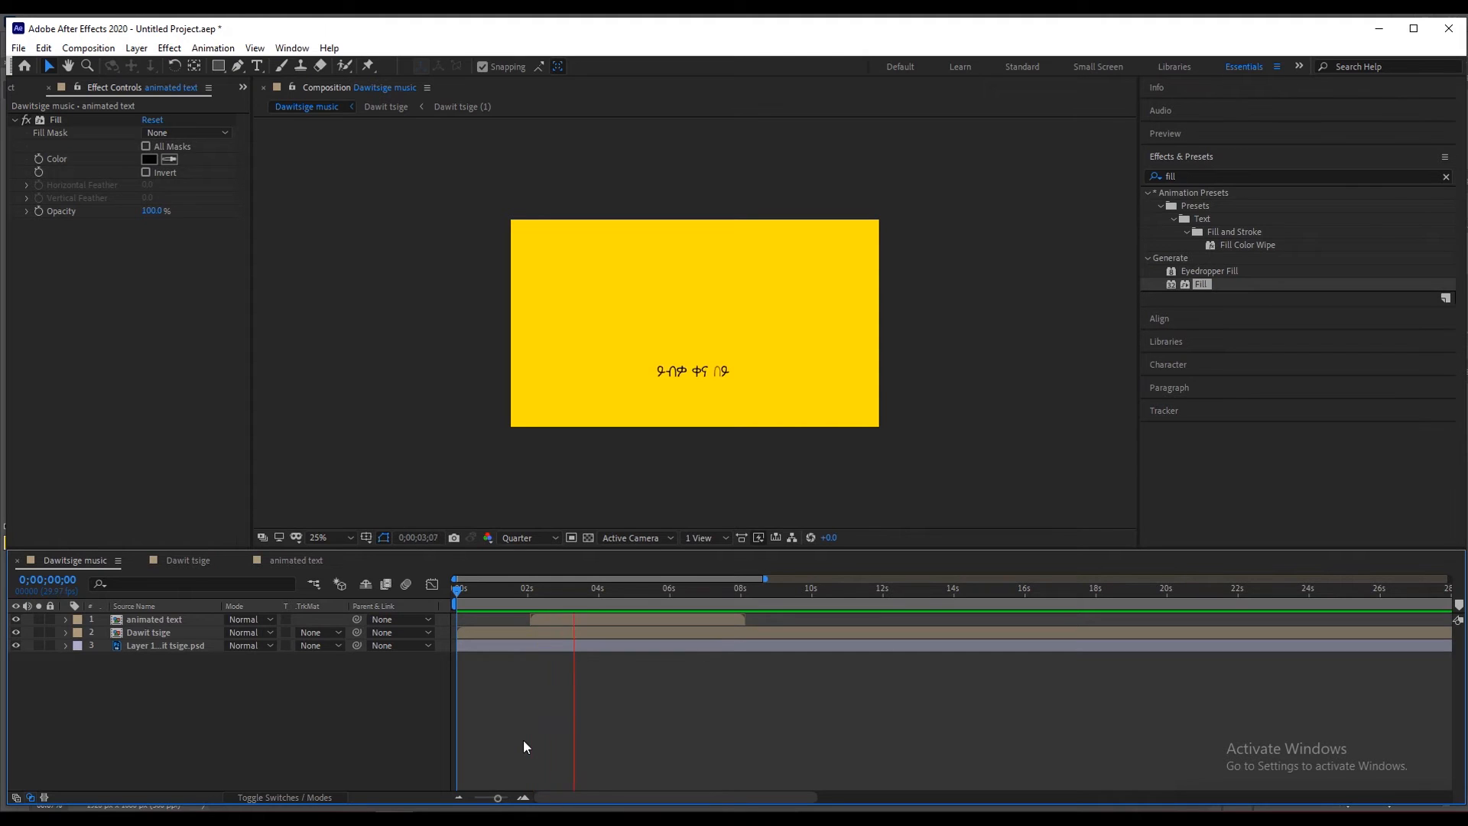
{"action": "left_click_drag", "start_coordinate": [533, 592], "coordinate": [601, 617]}
Reopen the Dawit tsige composition and bring both text layers and Layer 2's ending Position keyframe forward into the first 20 seconds.
{"action": "left_click", "coordinate": [539, 631]}
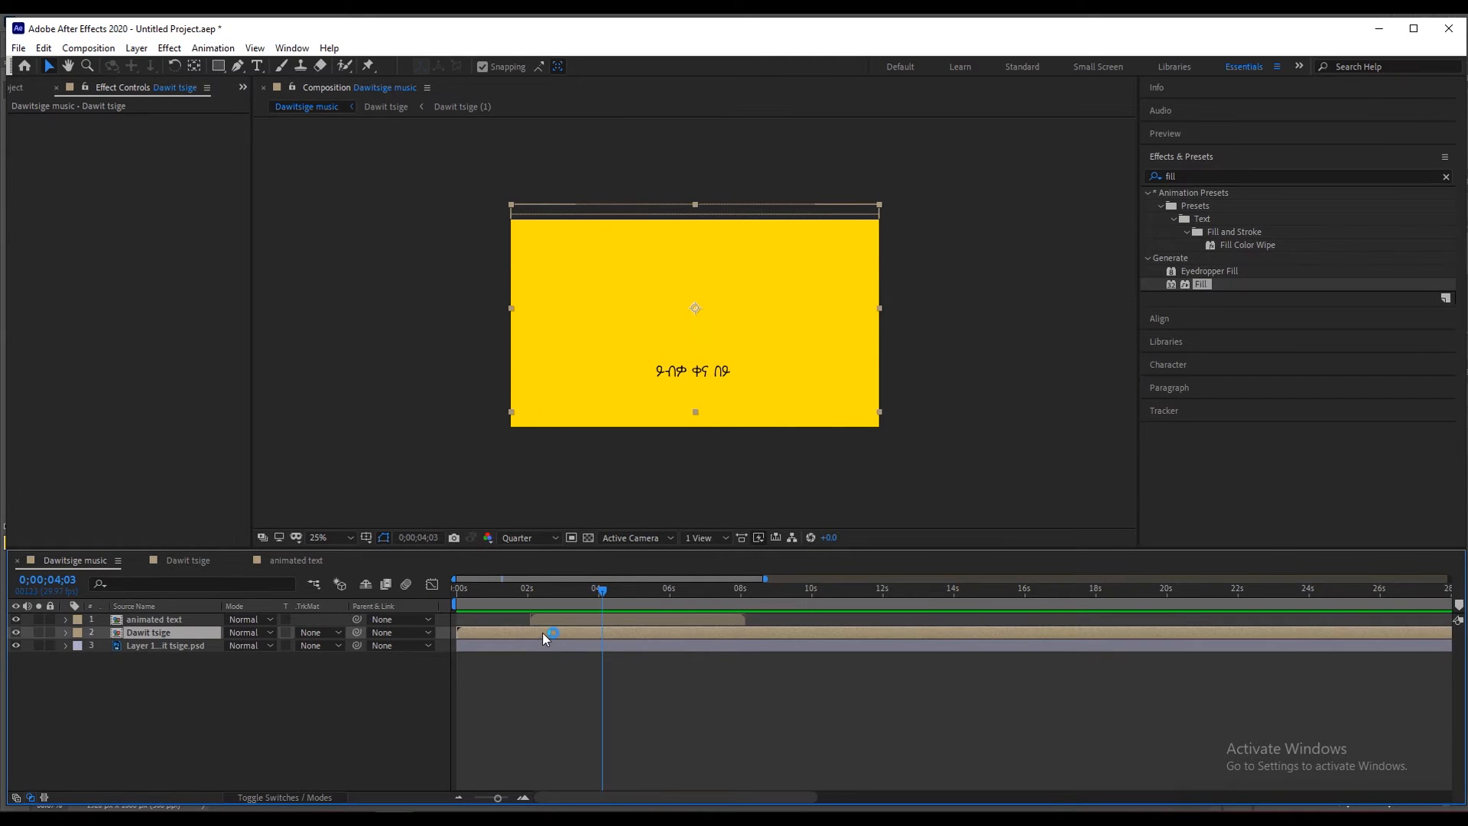
{"action": "double_click", "coordinate": [543, 632]}
{"action": "left_click_drag", "start_coordinate": [484, 605], "coordinate": [551, 613]}
{"action": "mouse_move", "coordinate": [476, 798]}
{"action": "left_mouse_down"}
{"action": "mouse_move", "coordinate": [508, 796]}
{"action": "mouse_move", "coordinate": [465, 790]}
{"action": "left_mouse_up"}
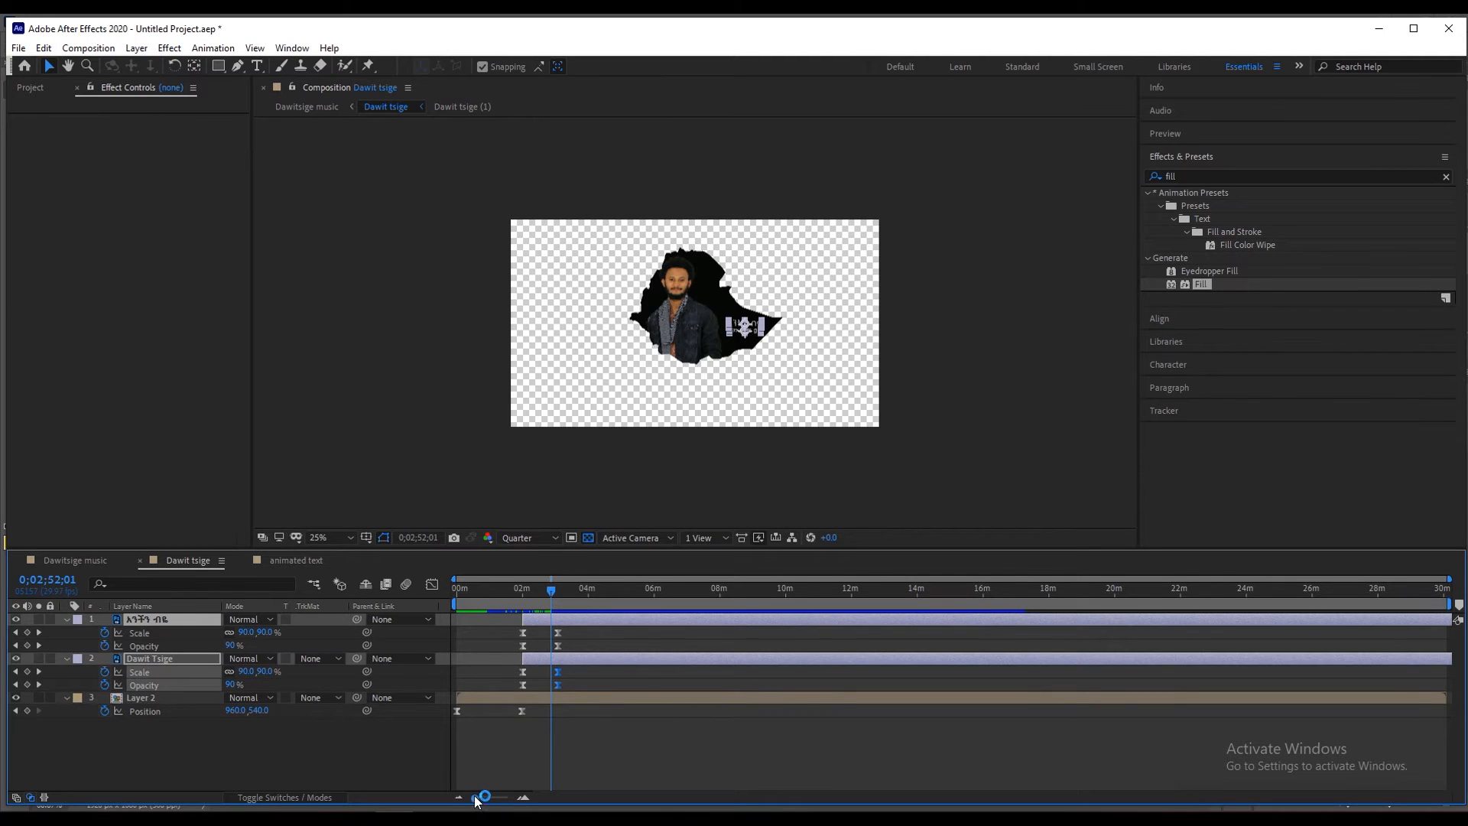
{"action": "left_click_drag", "start_coordinate": [474, 797], "coordinate": [498, 787]}
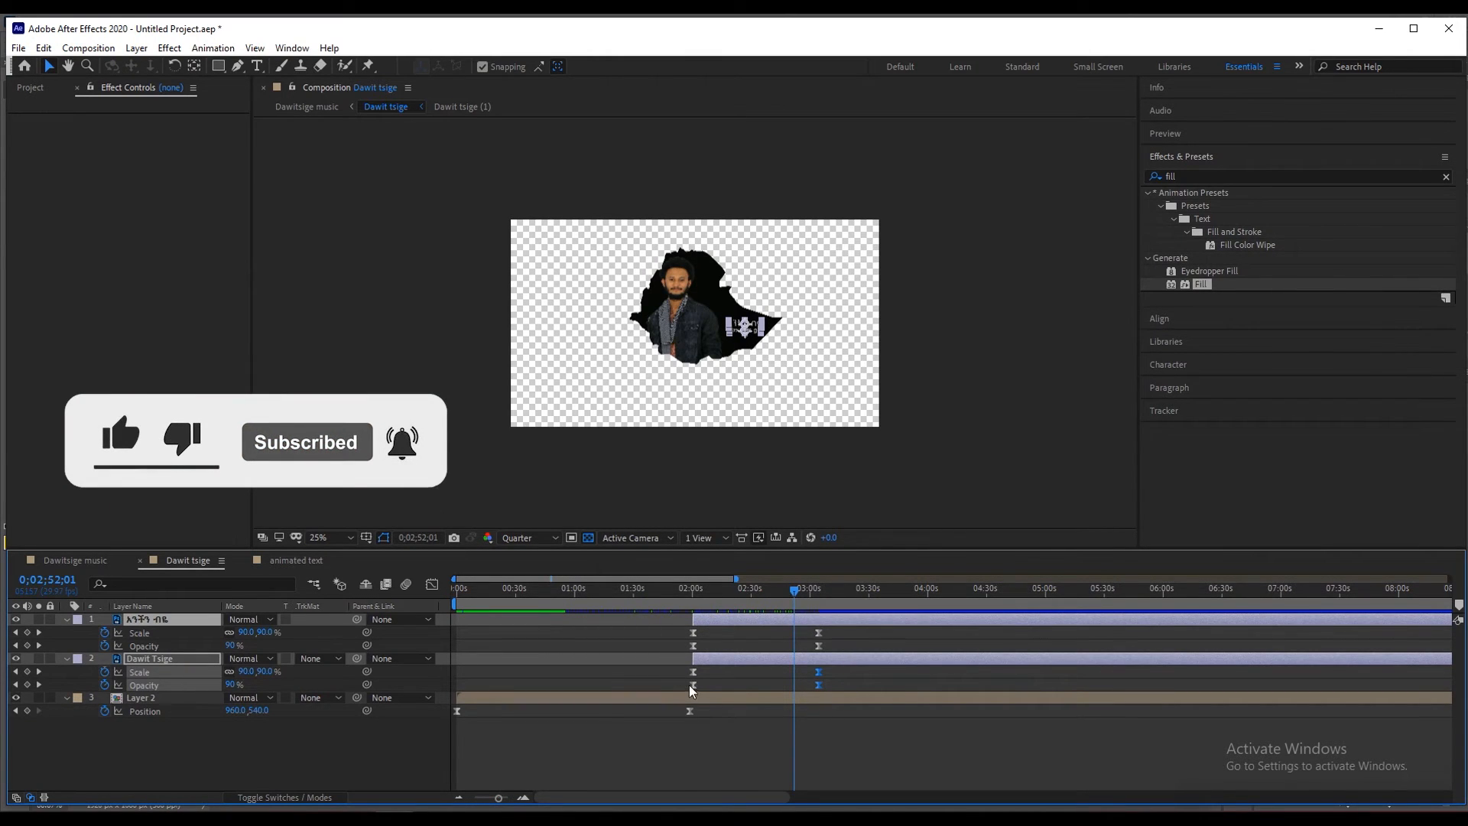
{"action": "left_click_drag", "start_coordinate": [499, 798], "coordinate": [502, 802]}
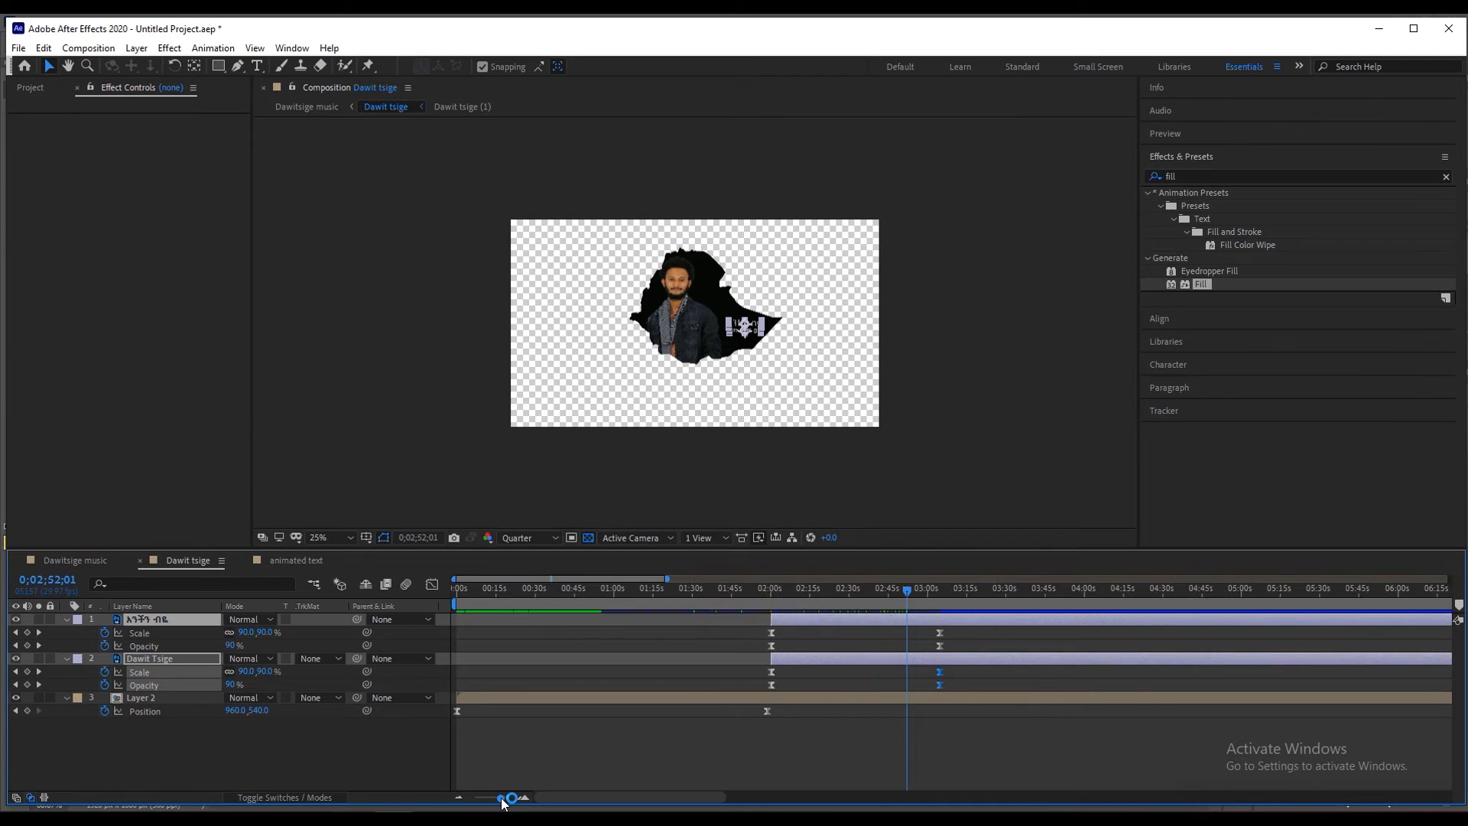
{"action": "left_click_drag", "start_coordinate": [959, 623], "coordinate": [673, 627]}
{"action": "left_click_drag", "start_coordinate": [767, 712], "coordinate": [507, 720]}
{"action": "left_click_drag", "start_coordinate": [681, 620], "coordinate": [665, 620]}
{"action": "left_click_drag", "start_coordinate": [650, 672], "coordinate": [687, 676]}
Move Layer 2's ending Position keyframe to 0;00;01;28.
{"action": "left_click", "coordinate": [493, 593]}
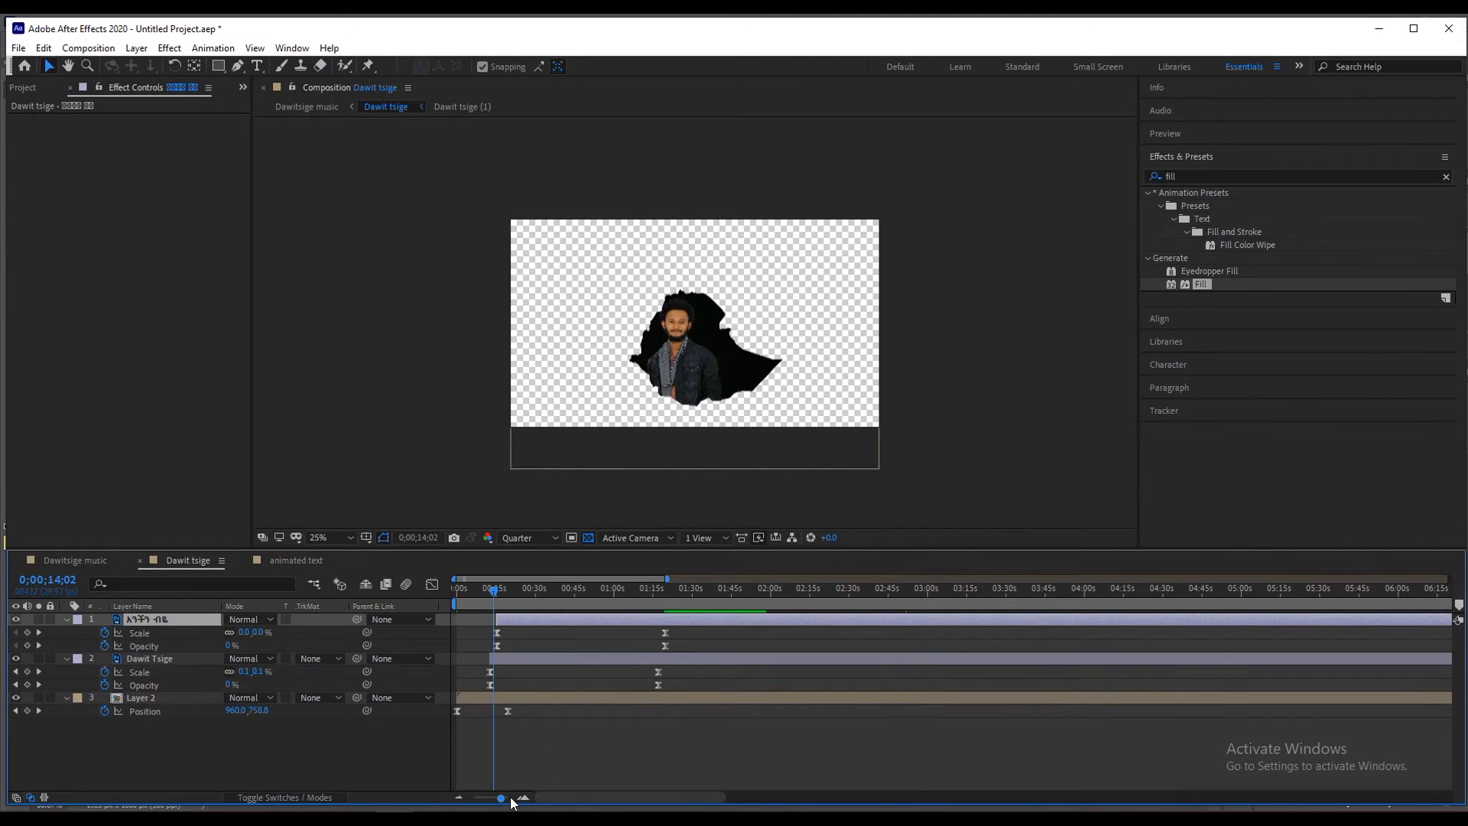
{"action": "left_click_drag", "start_coordinate": [501, 797], "coordinate": [508, 800]}
{"action": "left_click", "coordinate": [501, 594]}
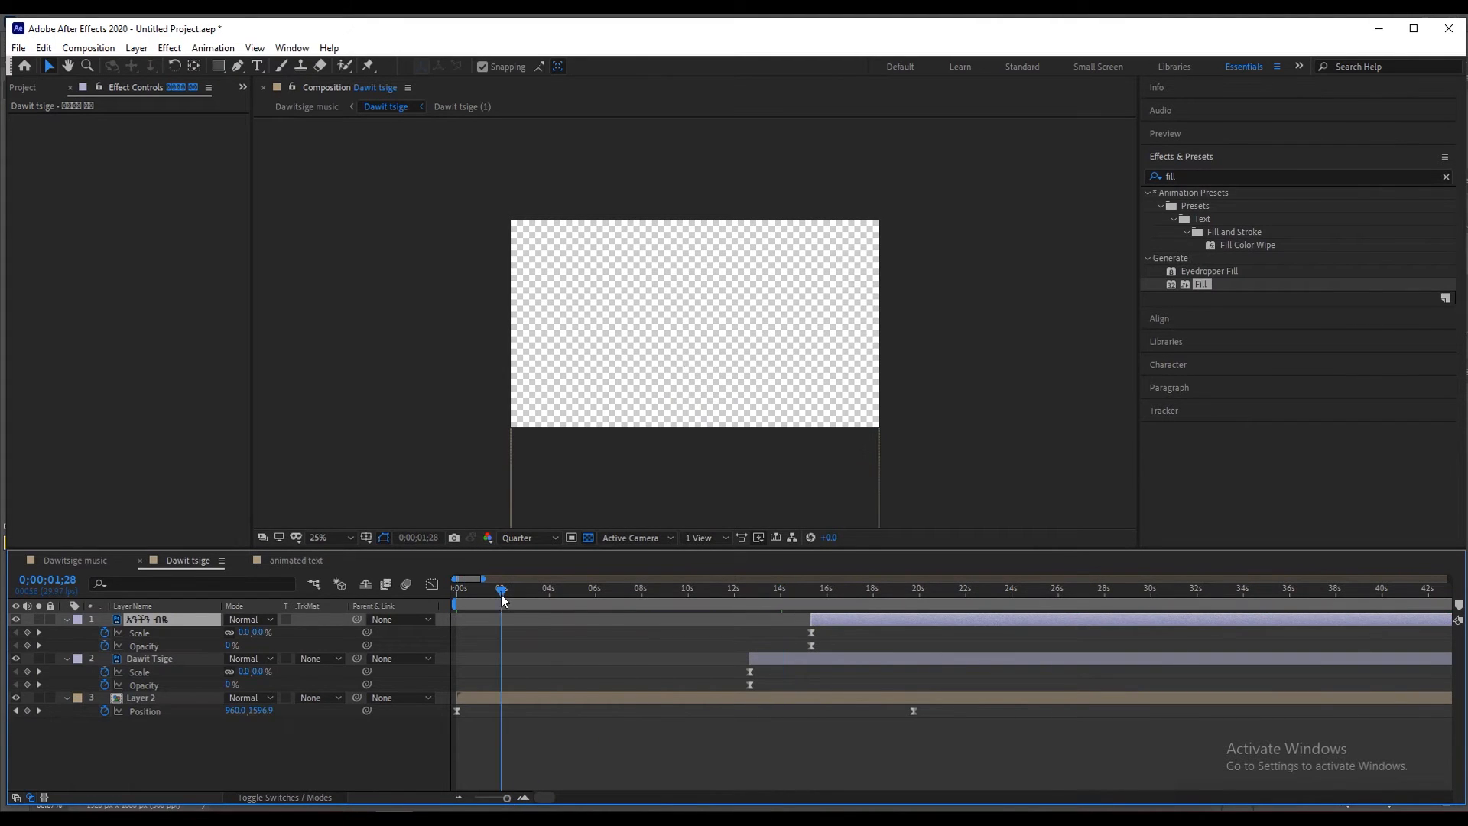
{"action": "left_click_drag", "start_coordinate": [914, 711], "coordinate": [497, 712]}
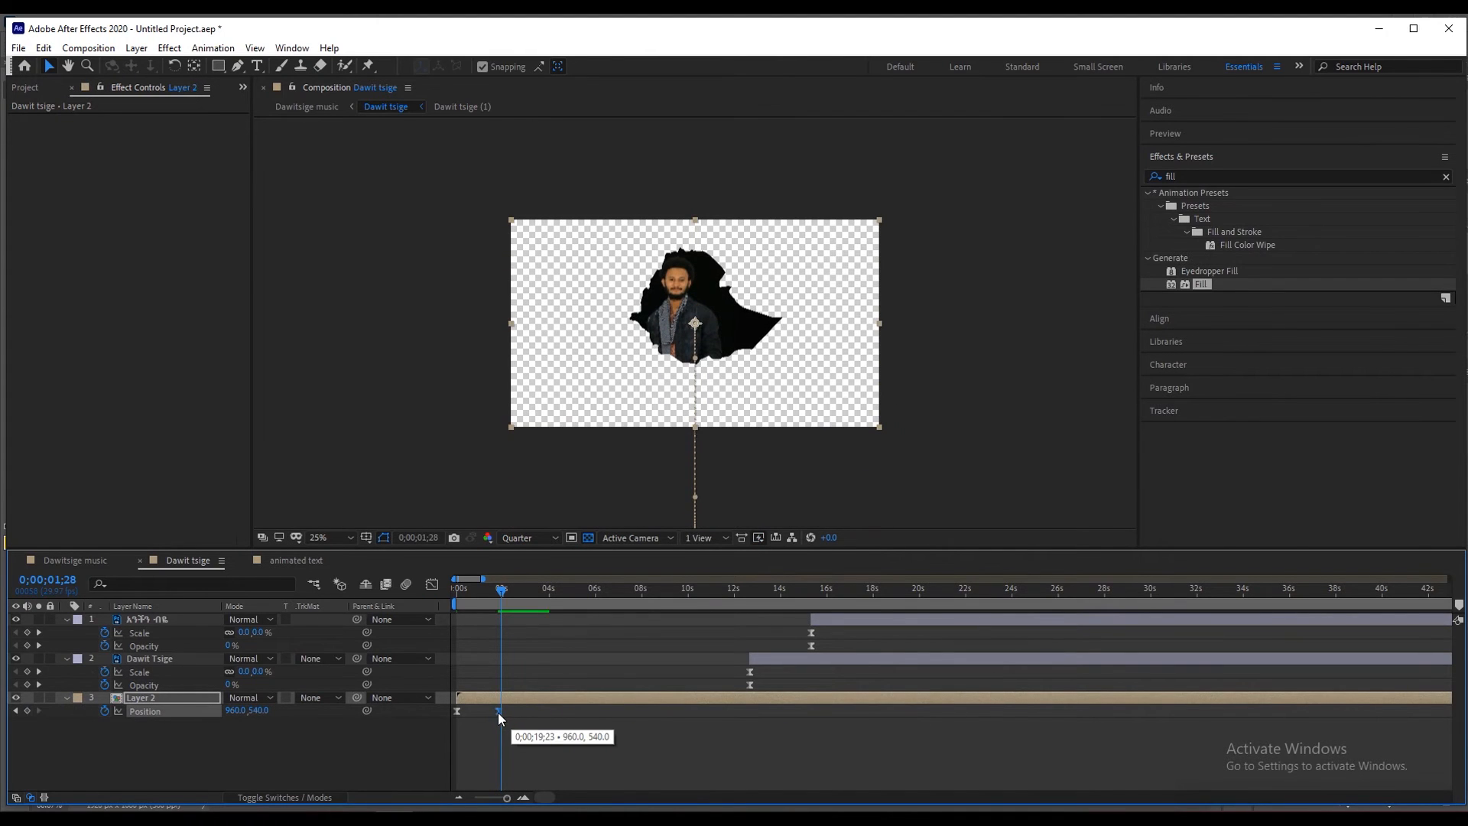
Shift both text layers earlier so that each one starts at 0;00;01;28.
{"action": "left_click", "coordinate": [868, 618]}
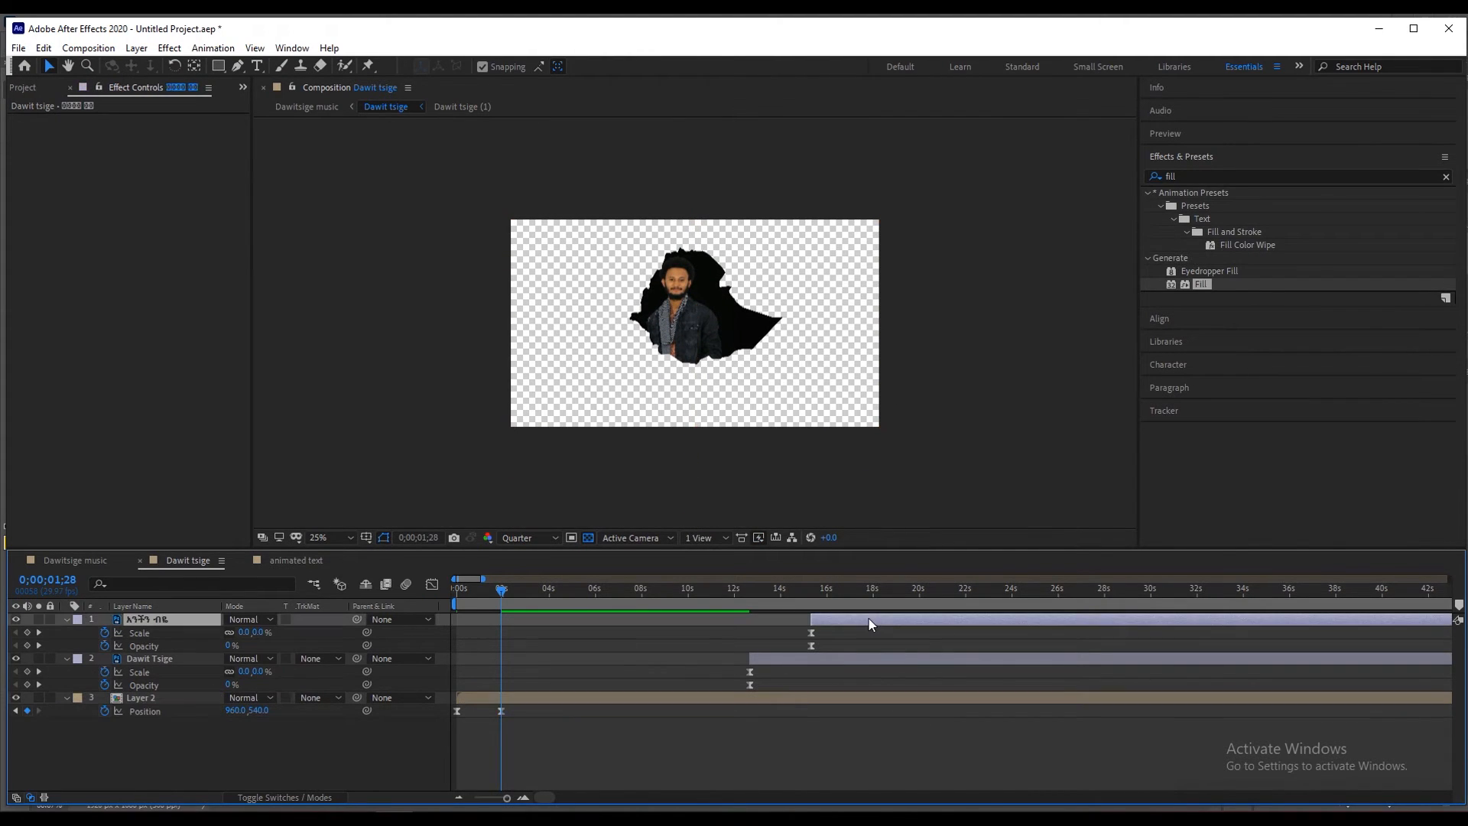
{"action": "left_click", "coordinate": [886, 658], "text": "shift"}
{"action": "left_click_drag", "start_coordinate": [887, 622], "coordinate": [636, 627]}
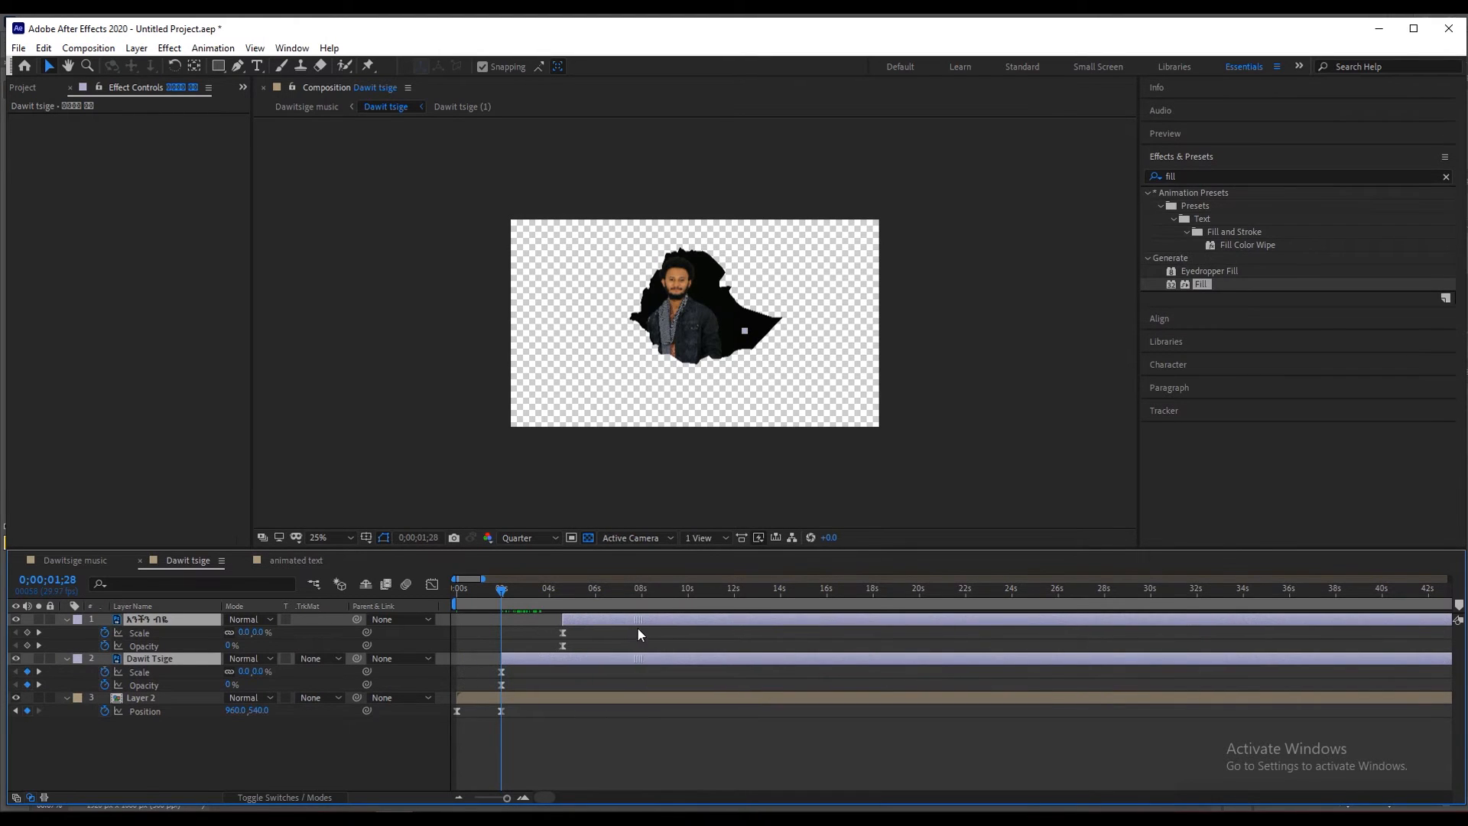
{"action": "left_click", "coordinate": [396, 681]}
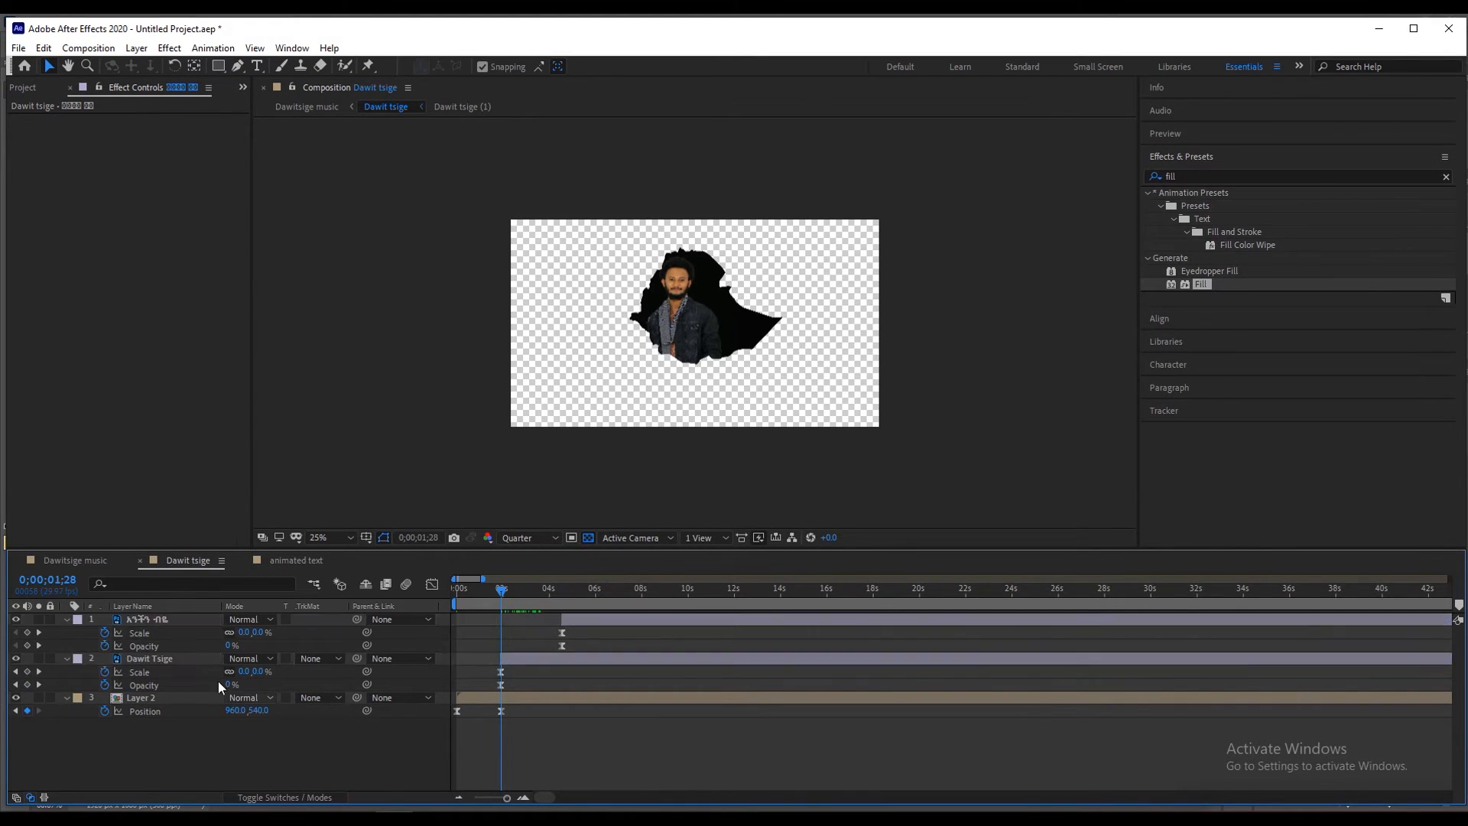
{"action": "left_click", "coordinate": [168, 617]}
{"action": "left_click_drag", "start_coordinate": [605, 624], "coordinate": [569, 631]}
{"action": "left_click_drag", "start_coordinate": [506, 799], "coordinate": [504, 802]}
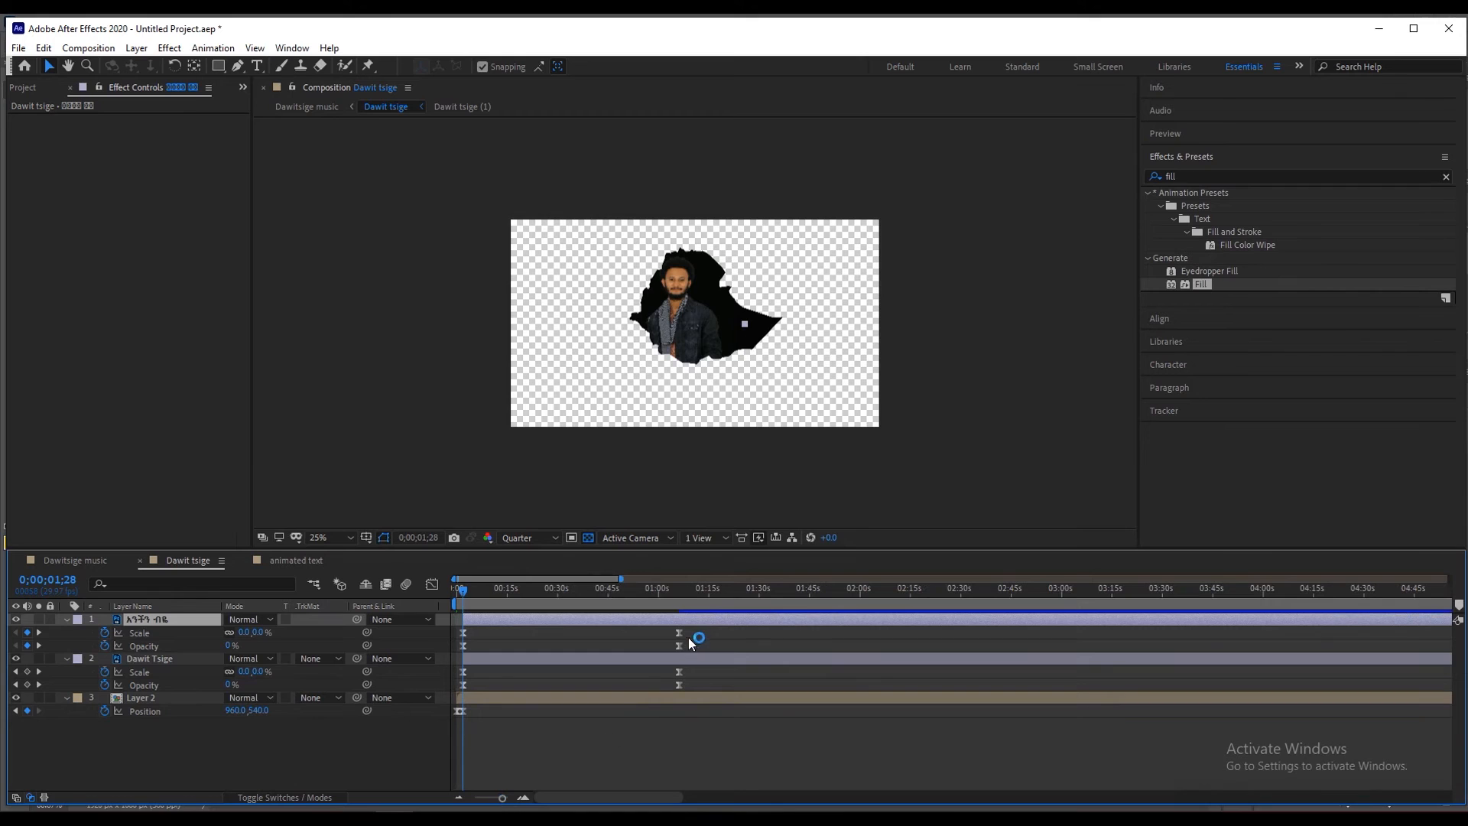
Tighten and shift both text layers' Scale and Opacity keyframes so their animation runs from about 1.2 to 3.2 seconds.
{"action": "left_click_drag", "start_coordinate": [694, 637], "coordinate": [652, 687]}
{"action": "left_click_drag", "start_coordinate": [497, 638], "coordinate": [474, 640]}
{"action": "left_click_drag", "start_coordinate": [502, 800], "coordinate": [506, 802]}
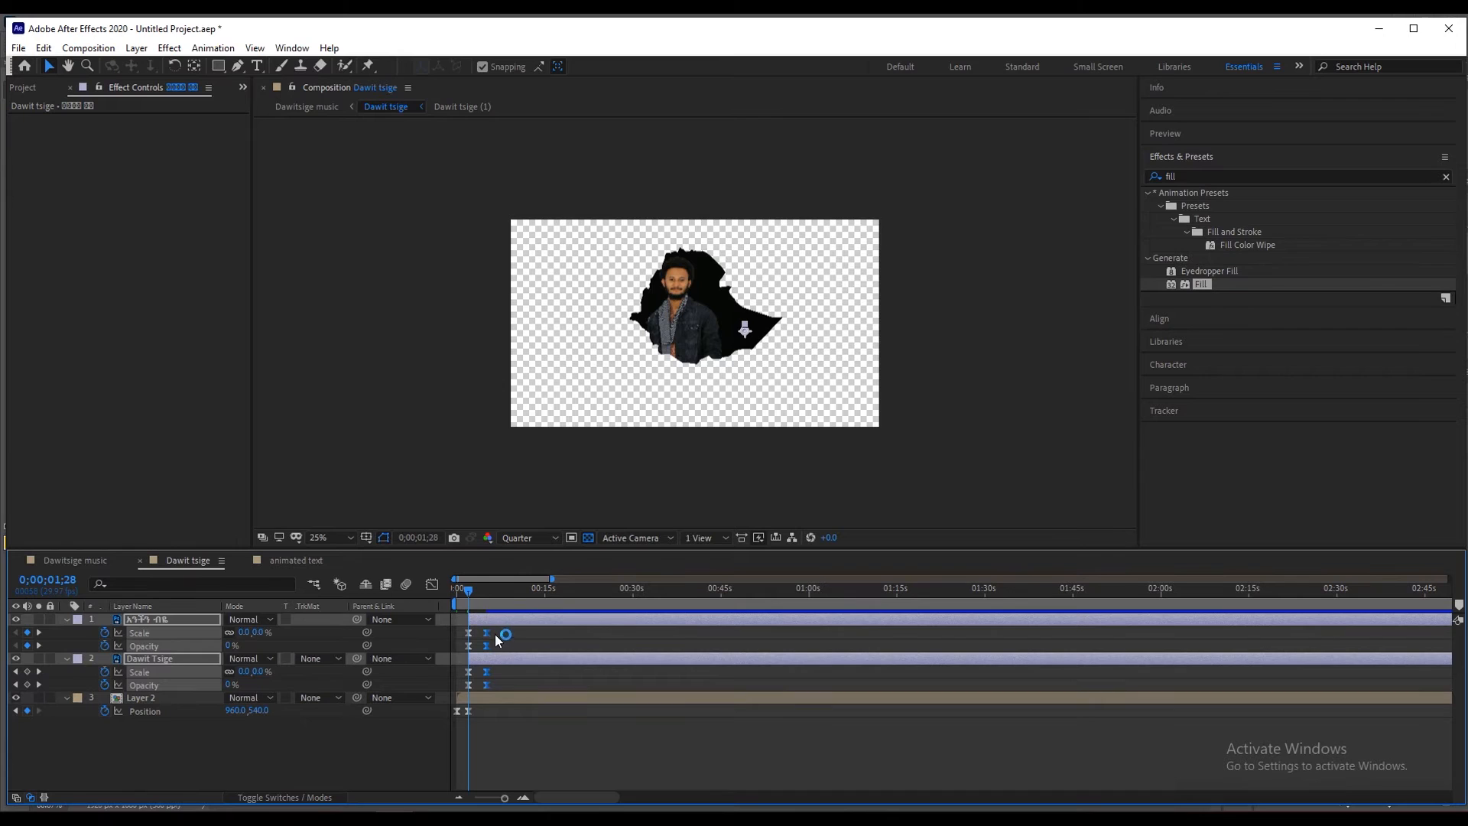
{"action": "left_click_drag", "start_coordinate": [483, 641], "coordinate": [464, 689]}
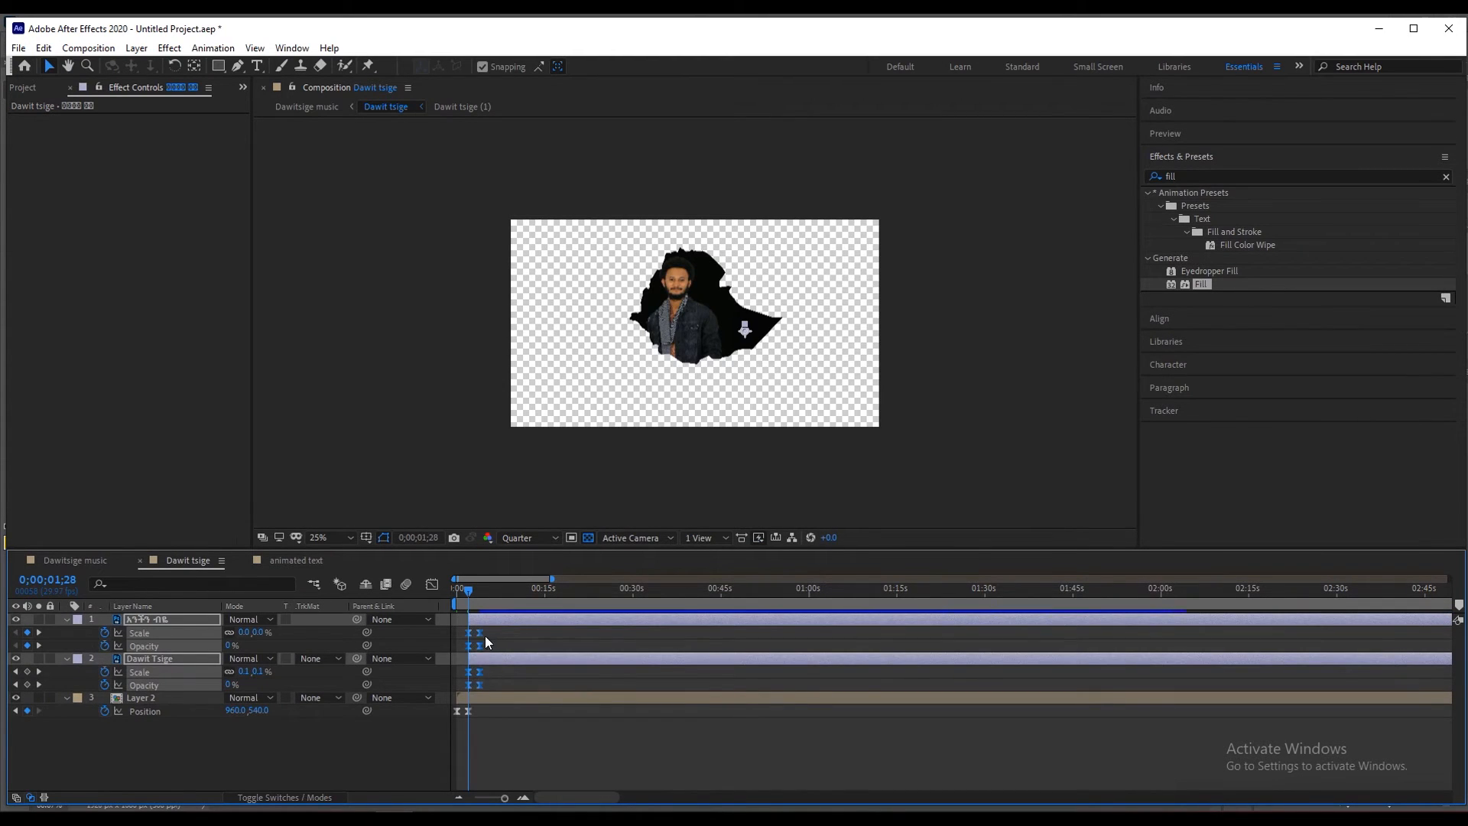
{"action": "left_click_drag", "start_coordinate": [480, 636], "coordinate": [446, 598]}
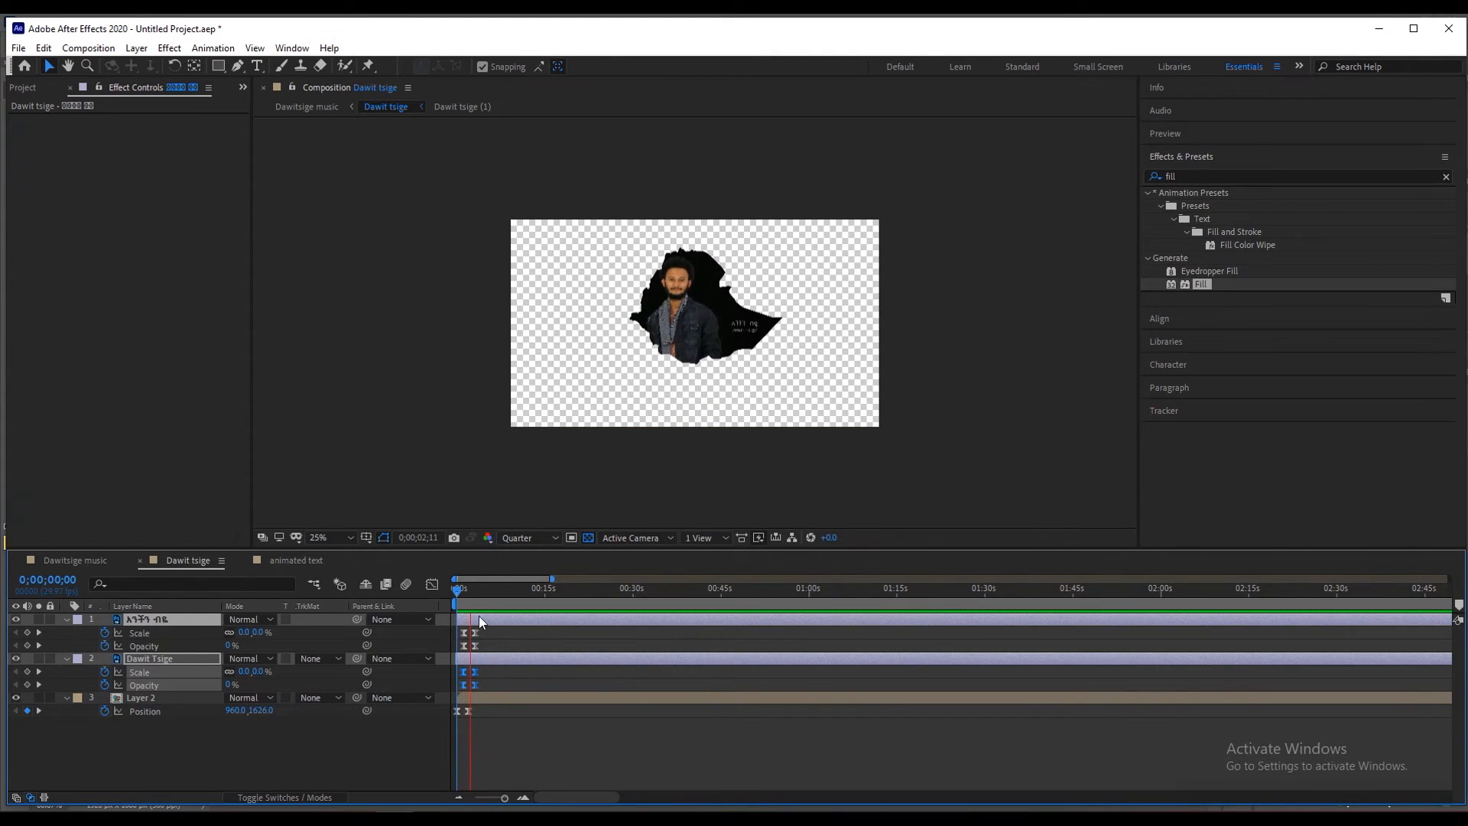
Examine Layer 2's Position speed curve and play the Dawit tsige composition from the start to check the entrance timing.
{"action": "left_click", "coordinate": [471, 594]}
{"action": "left_click_drag", "start_coordinate": [484, 705], "coordinate": [465, 758]}
{"action": "left_click", "coordinate": [432, 585]}
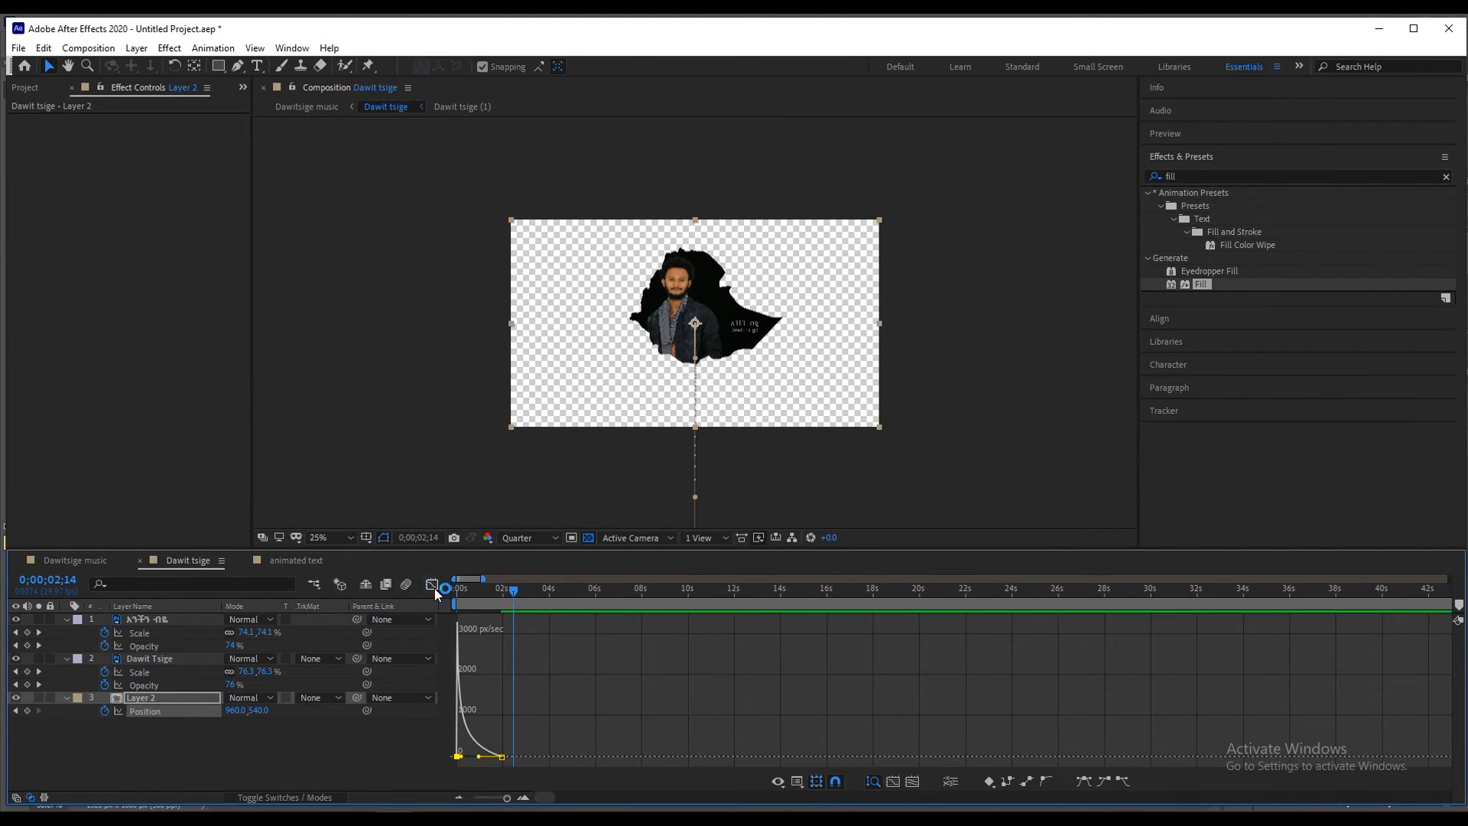
{"action": "left_click", "coordinate": [432, 585]}
{"action": "left_click", "coordinate": [475, 598]}
{"action": "left_click_drag", "start_coordinate": [475, 597], "coordinate": [432, 607]}
{"action": "key", "text": "space"}
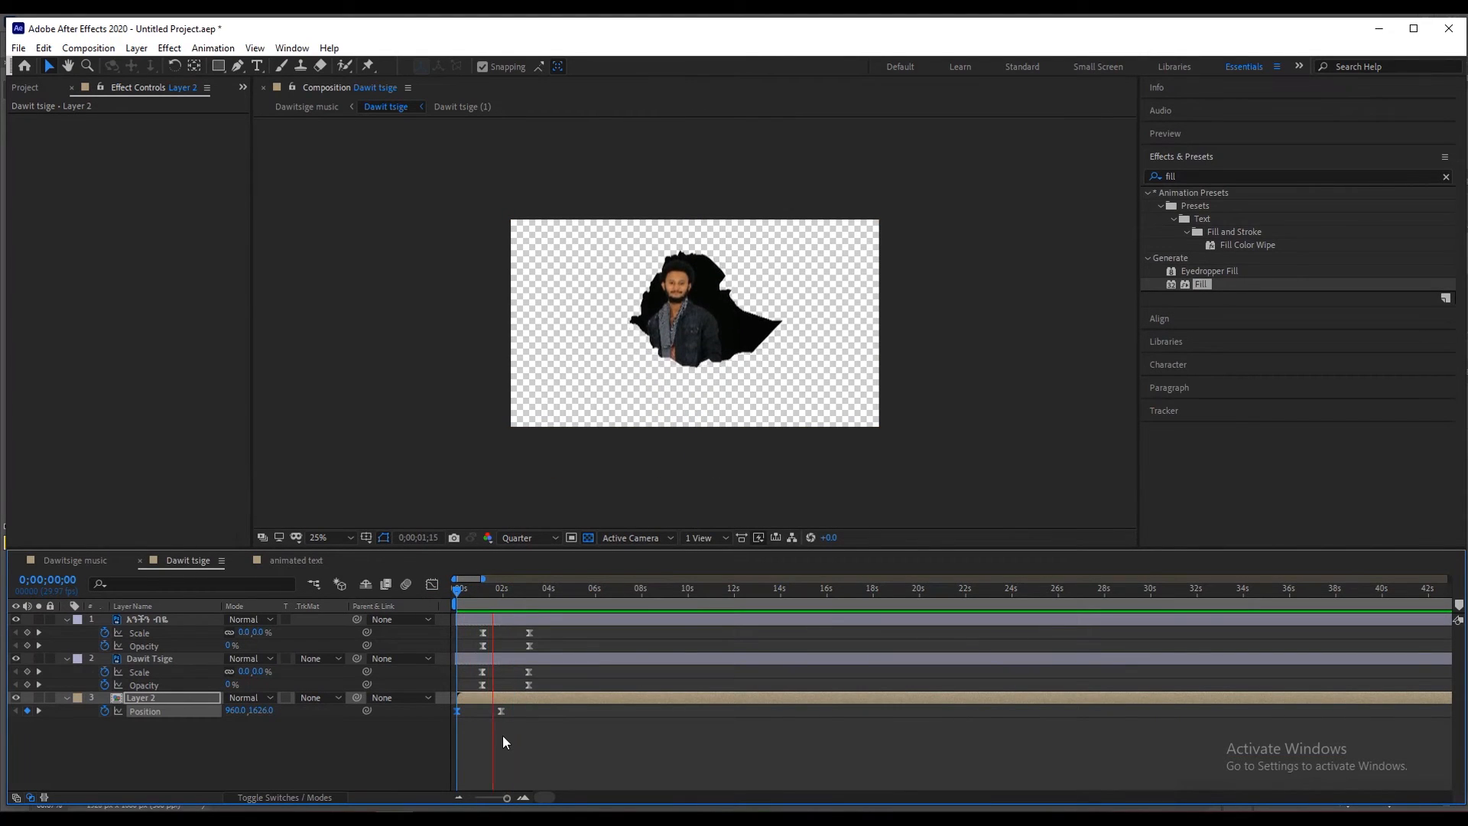
{"action": "key", "text": "space"}
In the Dawitsige music composition, move the animated text layer later to start at about 2.6 seconds and play the result.
{"action": "left_click", "coordinate": [81, 565]}
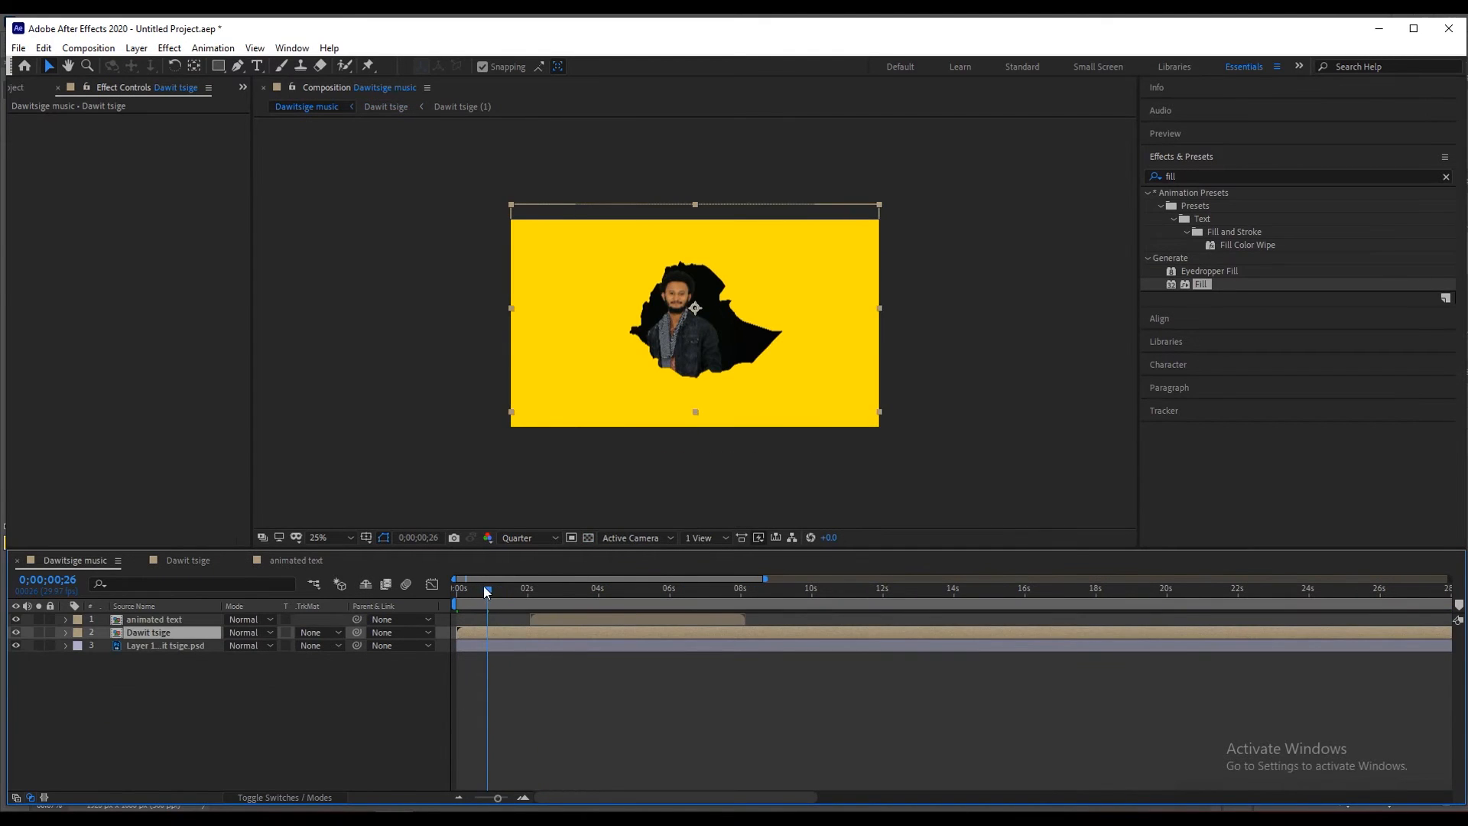
{"action": "key", "text": "space"}
{"action": "left_click_drag", "start_coordinate": [539, 591], "coordinate": [565, 622]}
{"action": "left_click_drag", "start_coordinate": [567, 589], "coordinate": [530, 595]}
{"action": "key", "text": "space"}
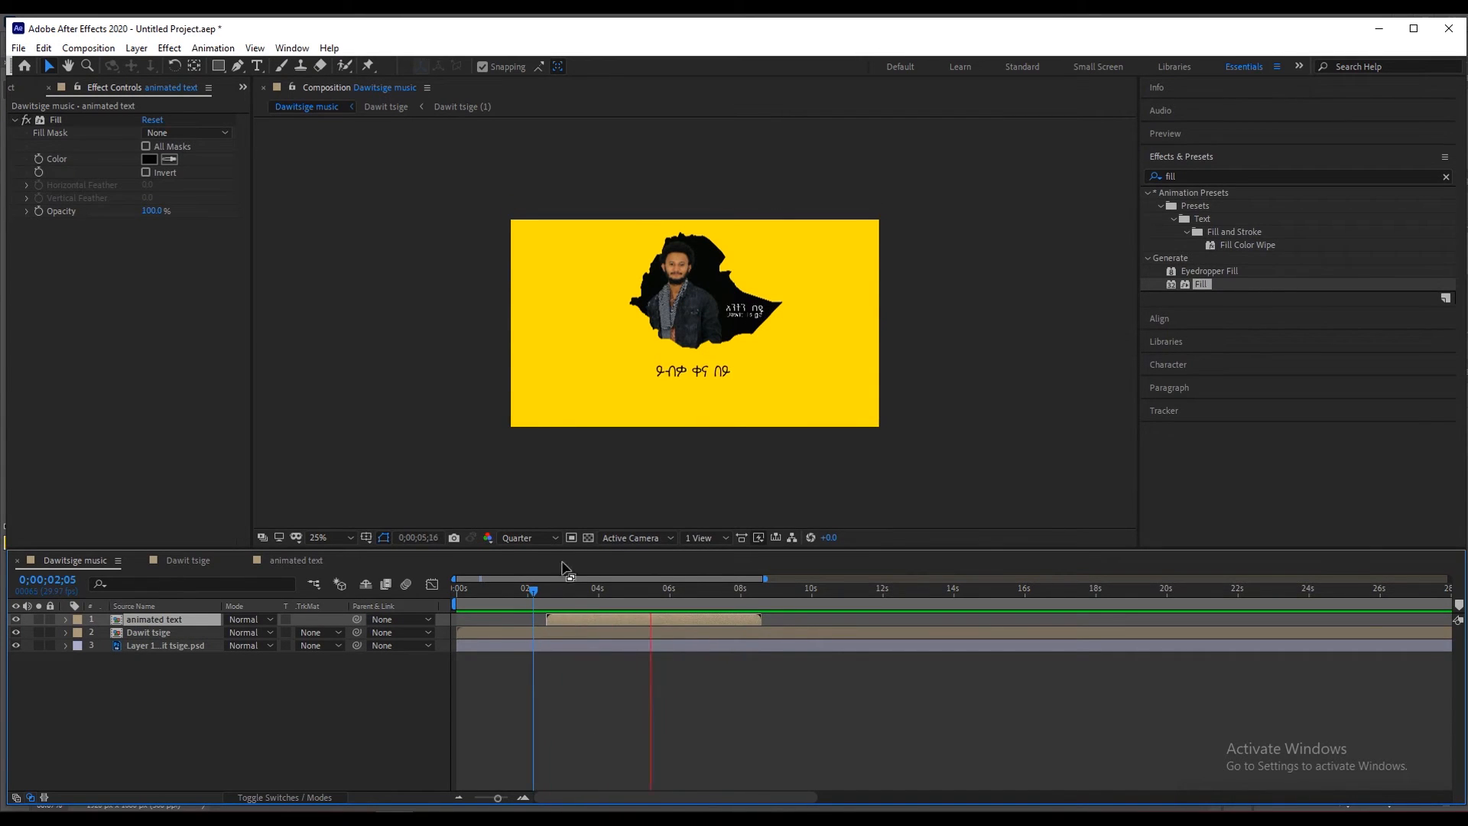
{"action": "left_click", "coordinate": [708, 592]}
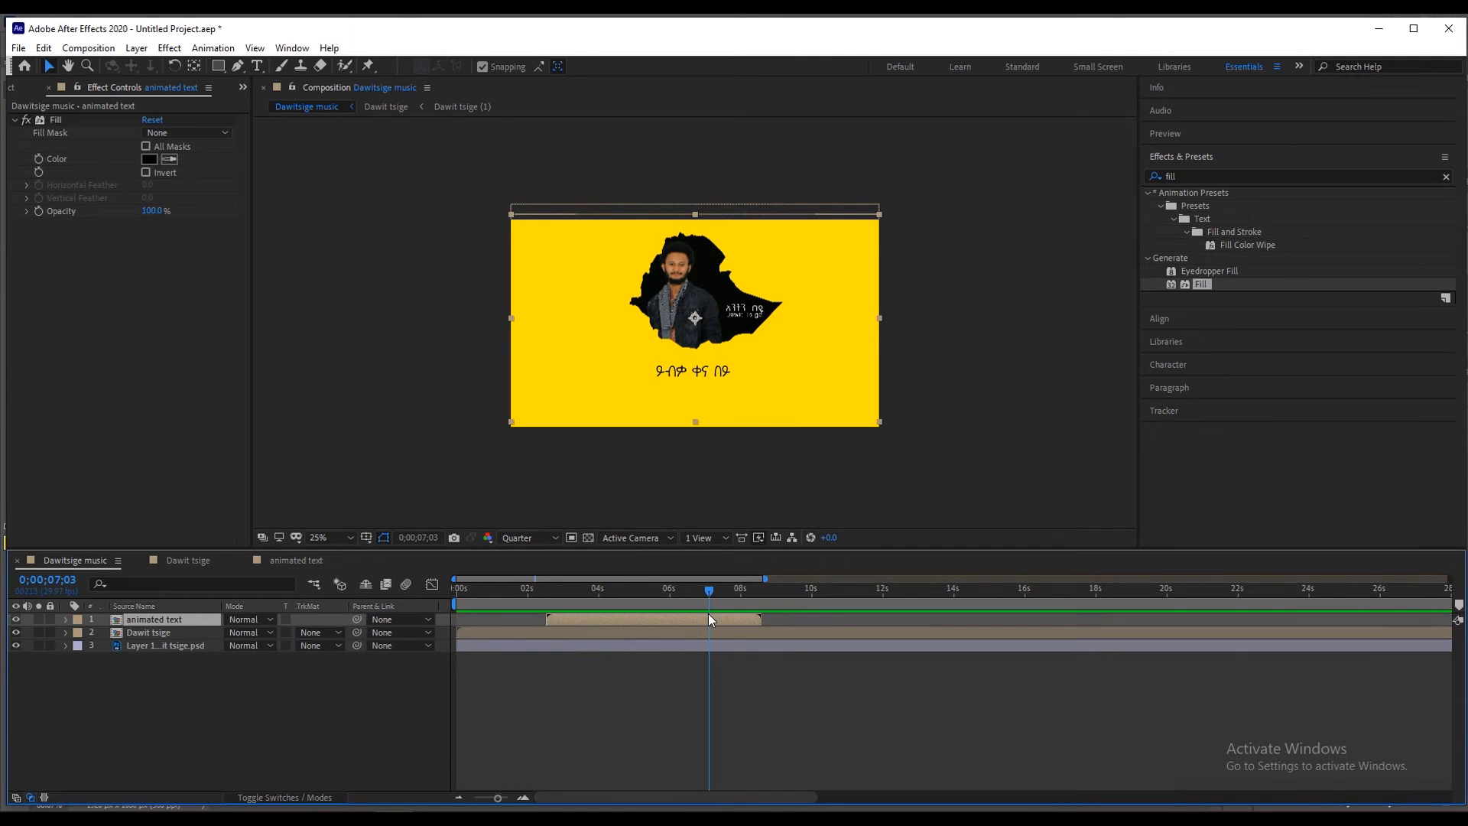
{"action": "key", "text": "space"}
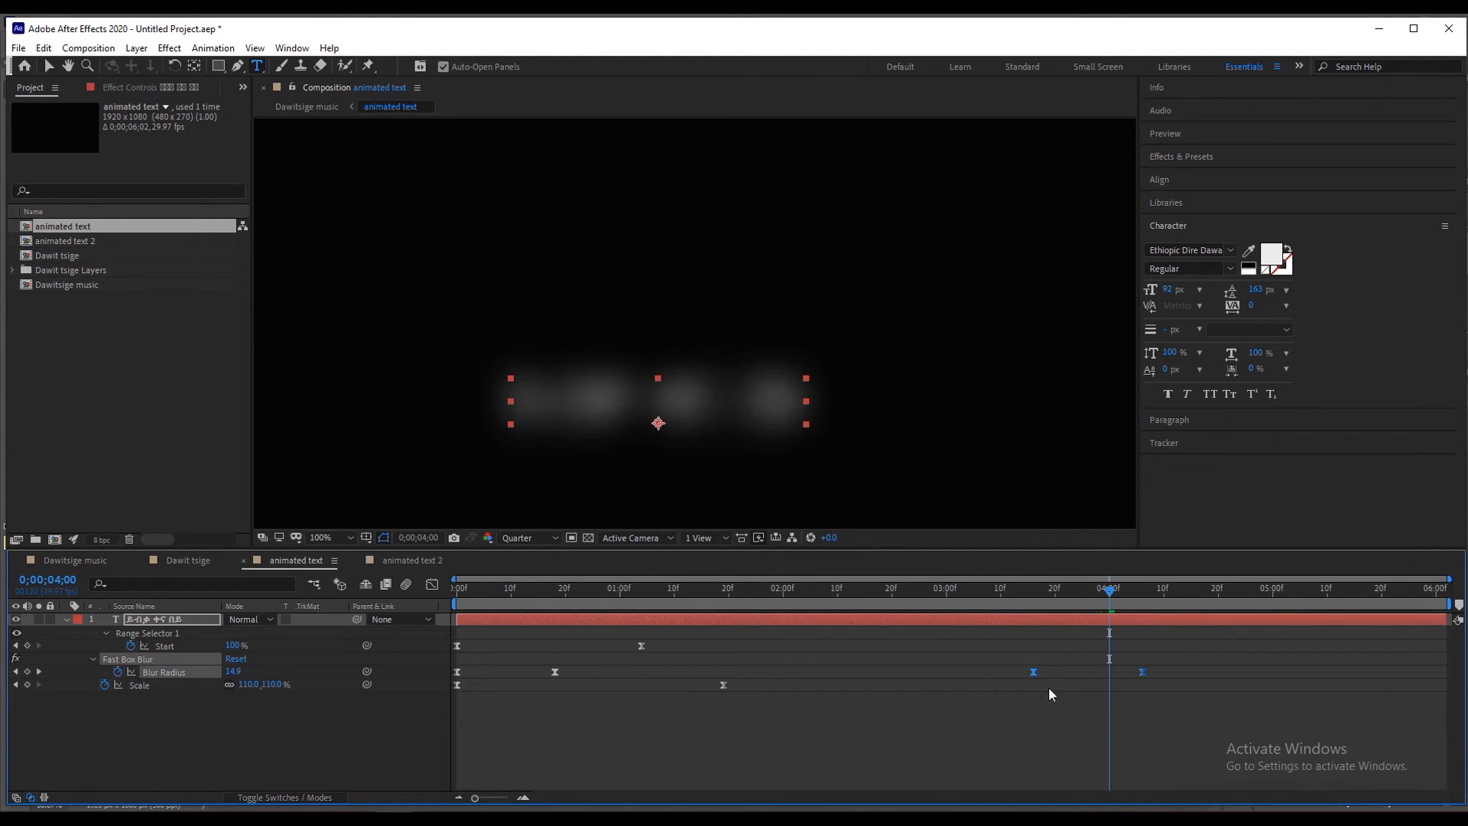
Move the lyric text's closing Blur Radius keyframes earlier and trim that composition to the work area.
{"action": "left_click", "coordinate": [413, 559]}
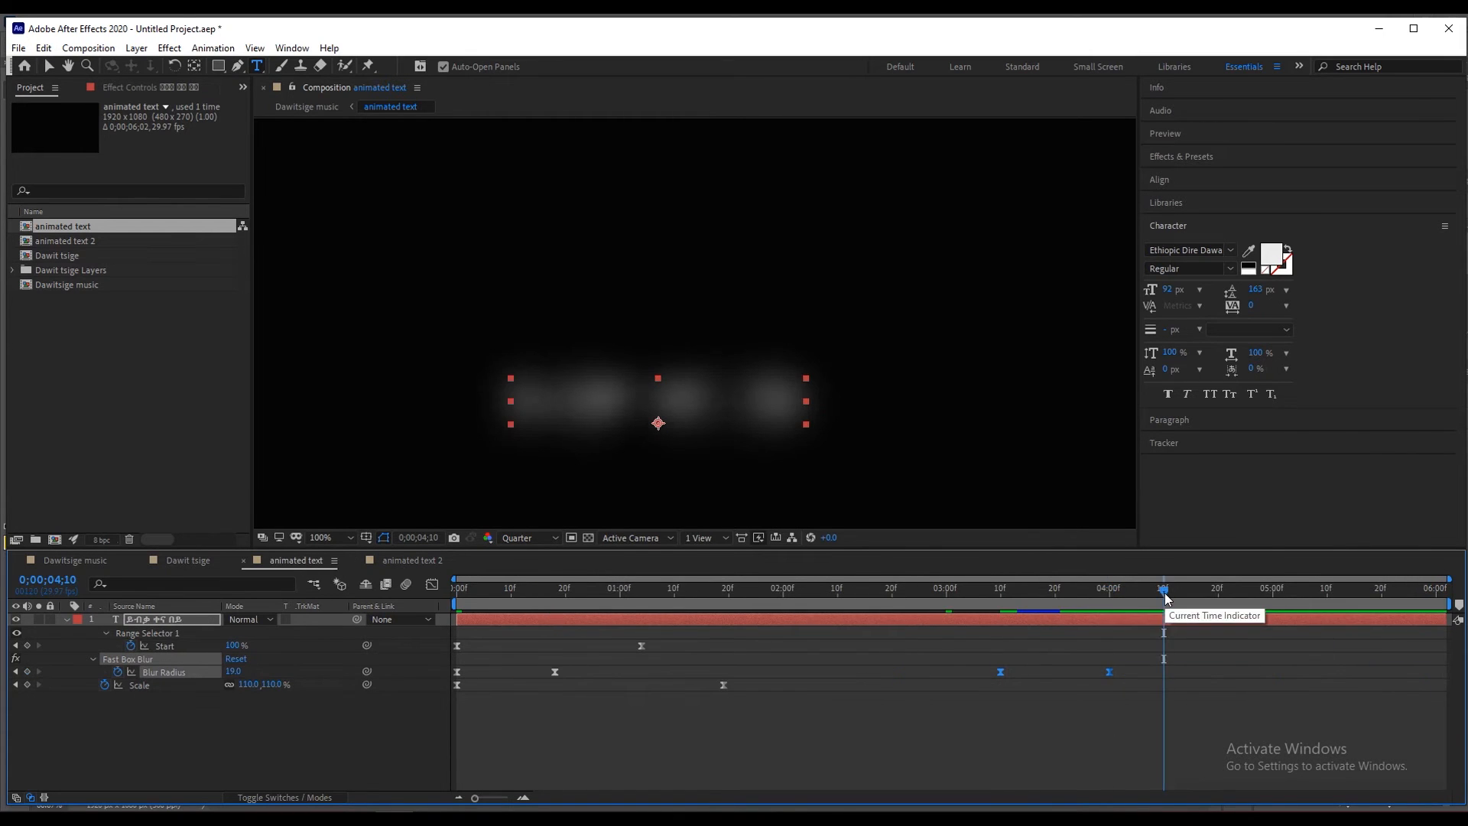
{"action": "left_click_drag", "start_coordinate": [1164, 590], "coordinate": [1439, 591]}
{"action": "left_click_drag", "start_coordinate": [1212, 672], "coordinate": [1144, 672]}
{"action": "left_click", "coordinate": [1364, 591]}
{"action": "key", "text": "n"}
{"action": "right_click", "coordinate": [1254, 604]}
{"action": "left_click", "coordinate": [1300, 646]}
{"action": "left_click", "coordinate": [75, 561]}
{"action": "key", "text": "space"}
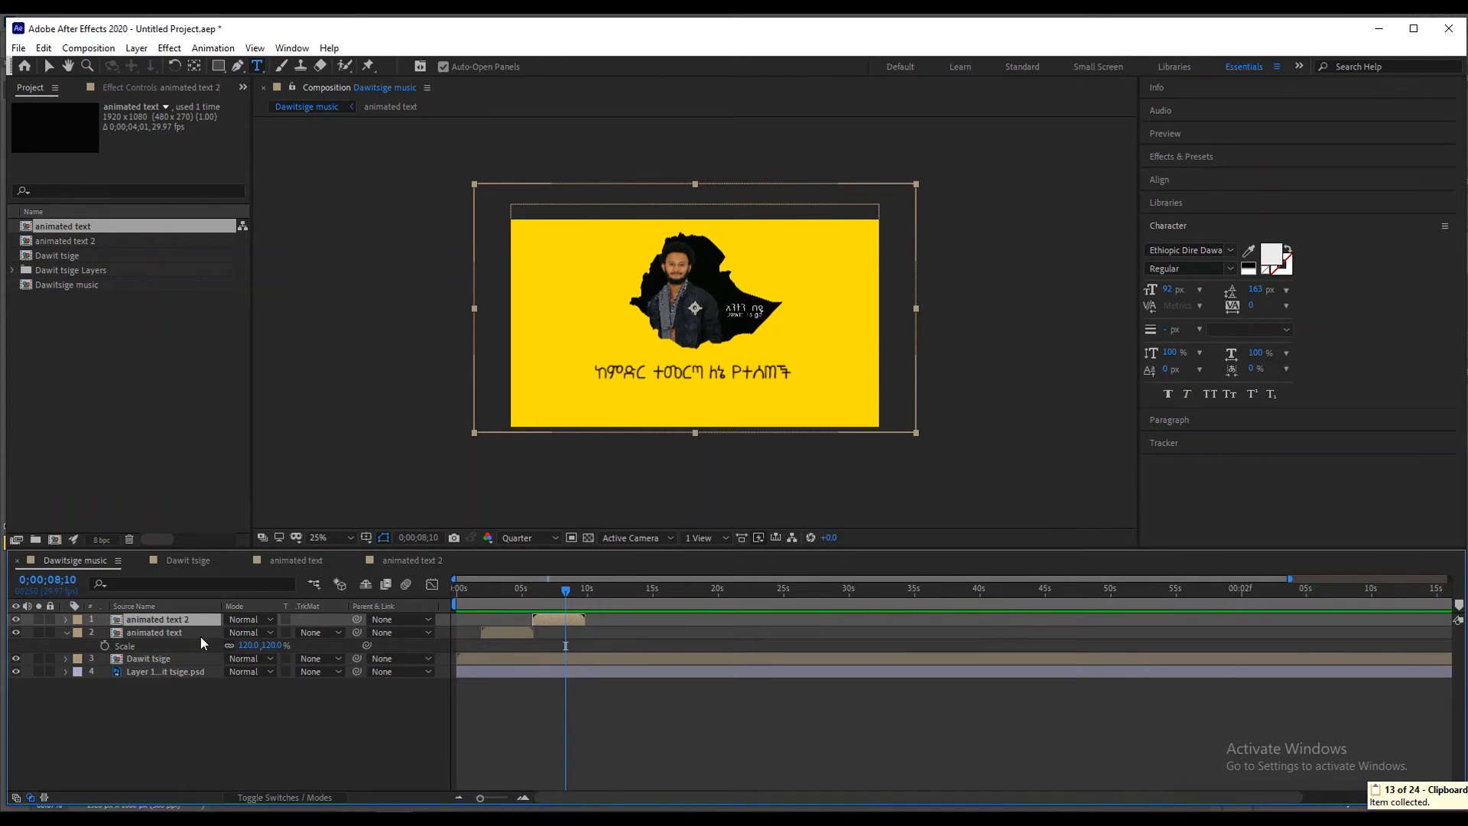
Add the next animated text composition to the Dawitsige music timeline, starting where animated text 2 ends.
{"action": "left_click", "coordinate": [67, 254]}
{"action": "left_click_drag", "start_coordinate": [67, 255], "coordinate": [582, 600]}
{"action": "left_click_drag", "start_coordinate": [599, 620], "coordinate": [601, 620]}
{"action": "left_click", "coordinate": [606, 592]}
{"action": "left_click", "coordinate": [566, 633]}
{"action": "left_click", "coordinate": [505, 646]}
{"action": "left_click", "coordinate": [498, 593]}
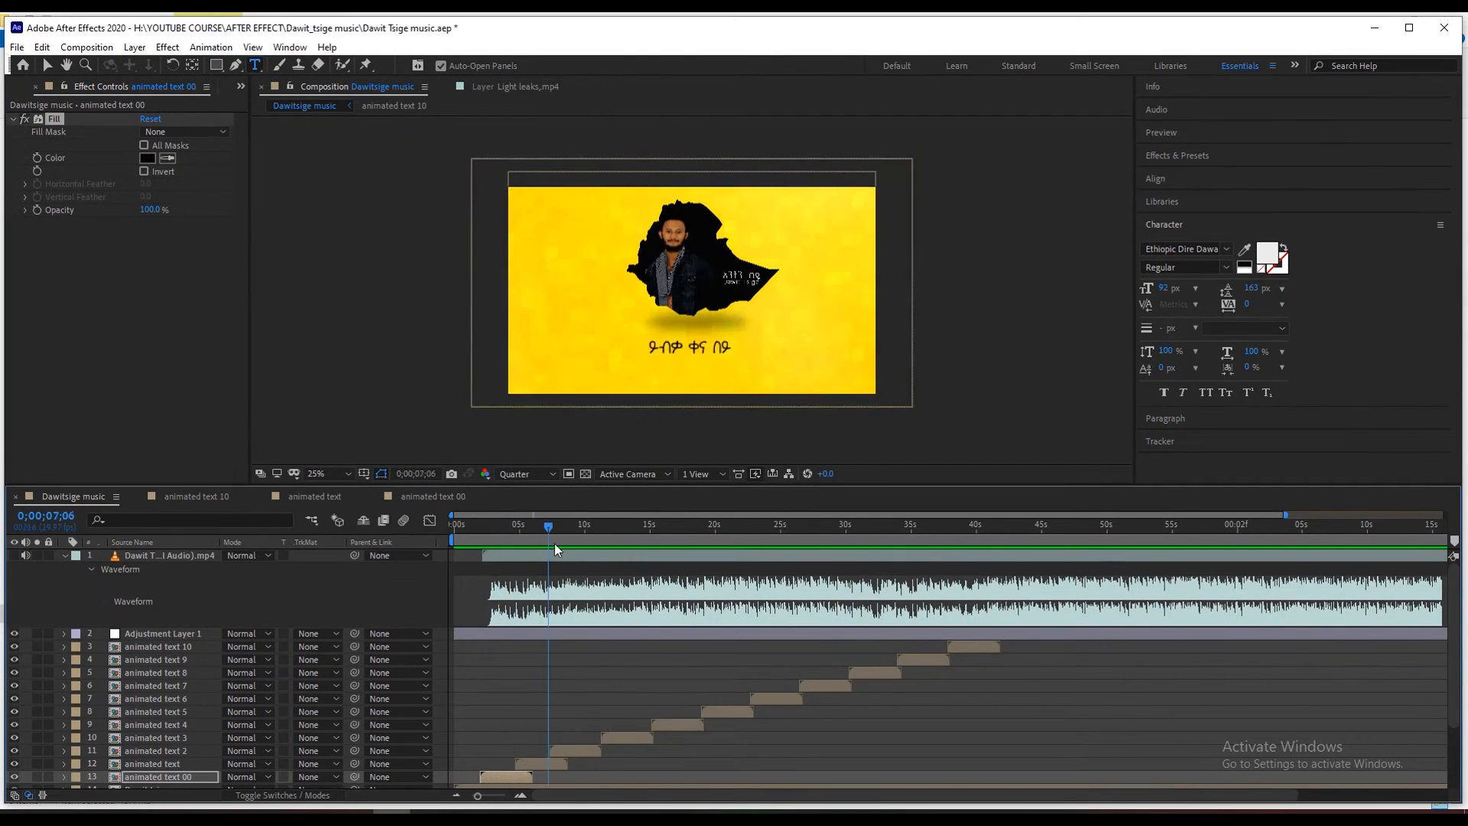
Move layers animated text 2 through animated text 10 later together so that animated text 2 starts at about 30 seconds.
{"action": "key", "text": "space"}
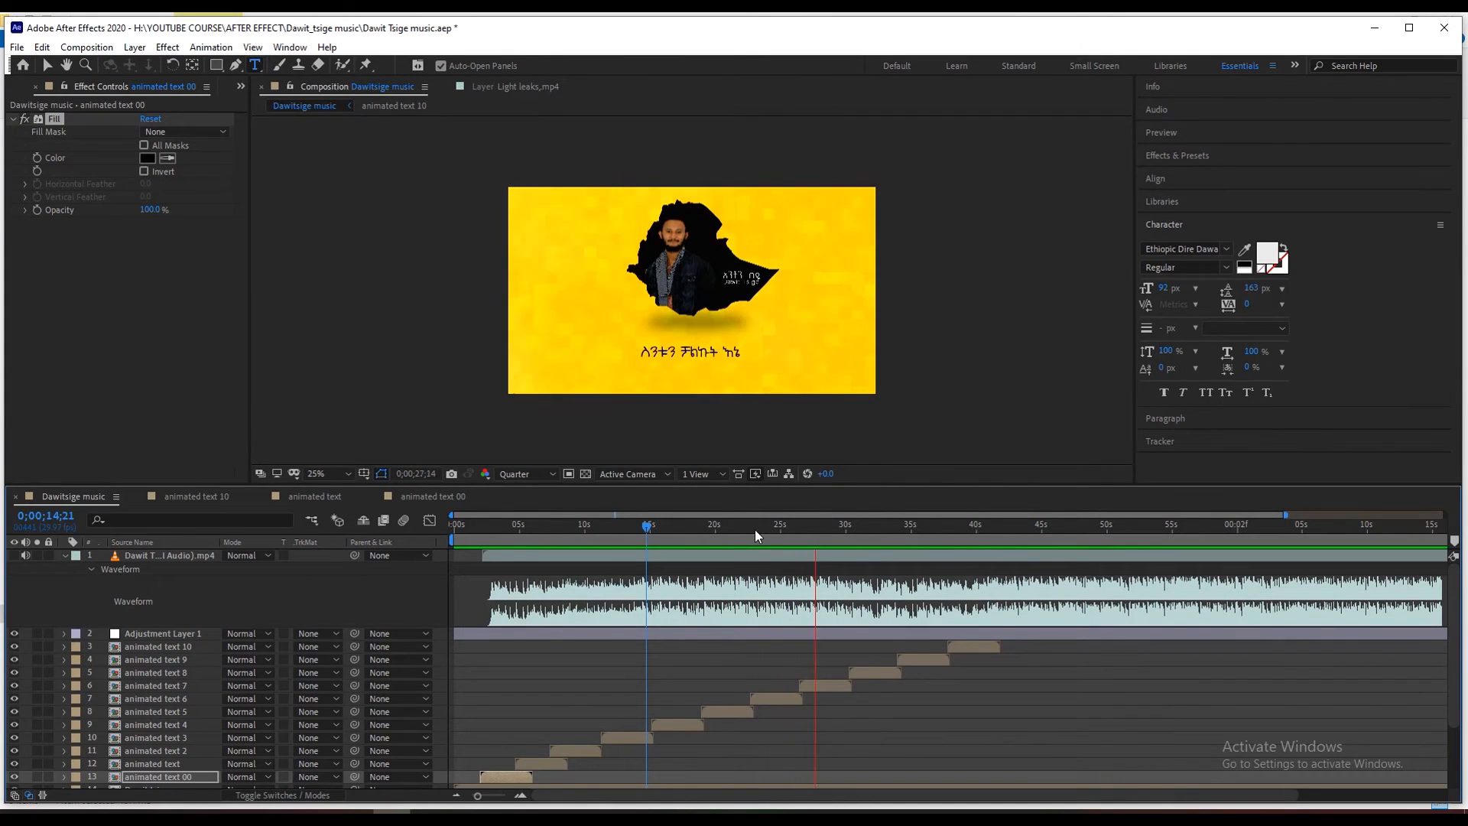
{"action": "left_click", "coordinate": [575, 751]}
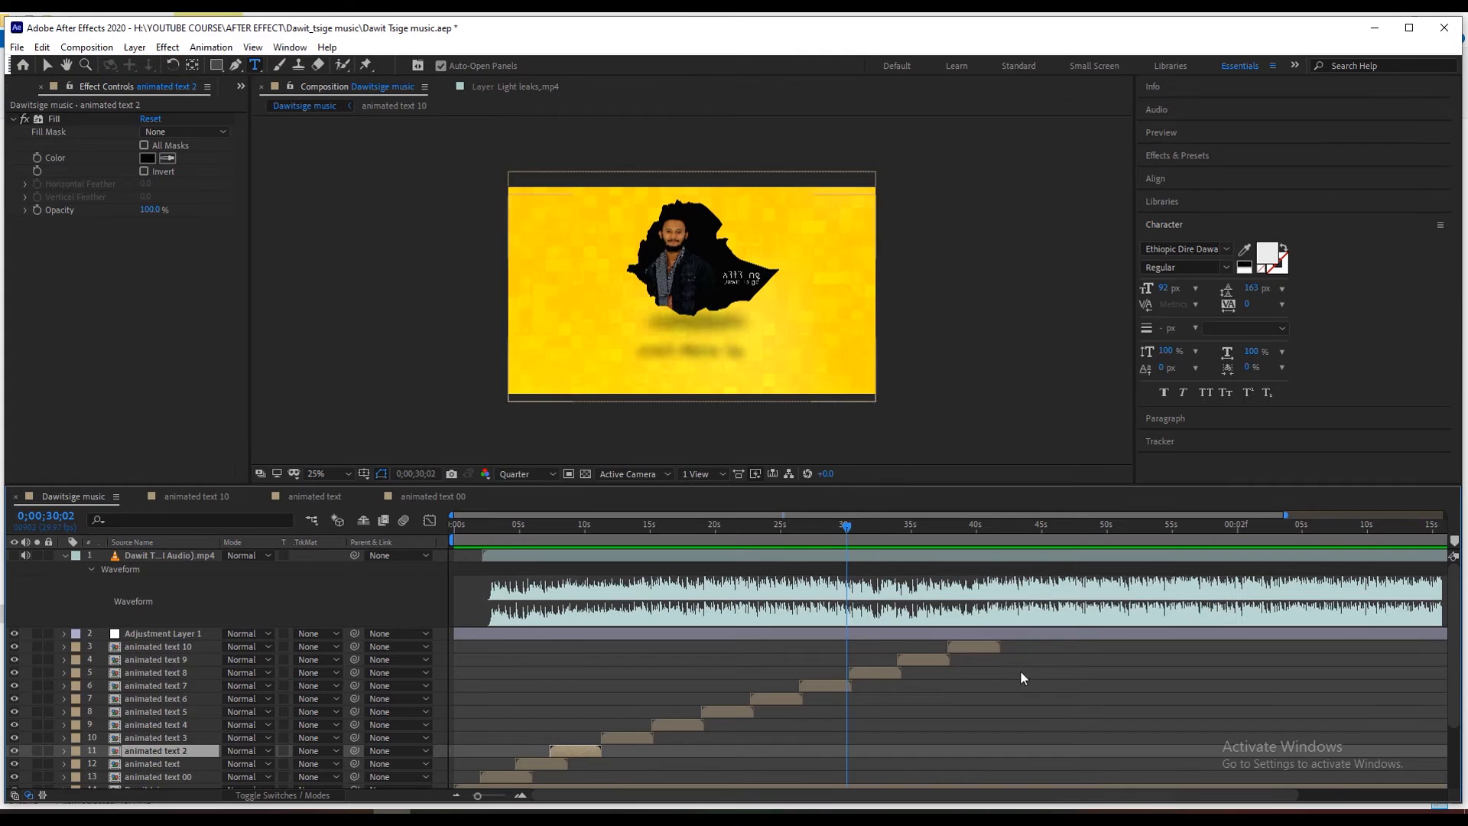
{"action": "left_click", "coordinate": [974, 647], "text": "shift"}
{"action": "left_click_drag", "start_coordinate": [566, 751], "coordinate": [856, 714]}
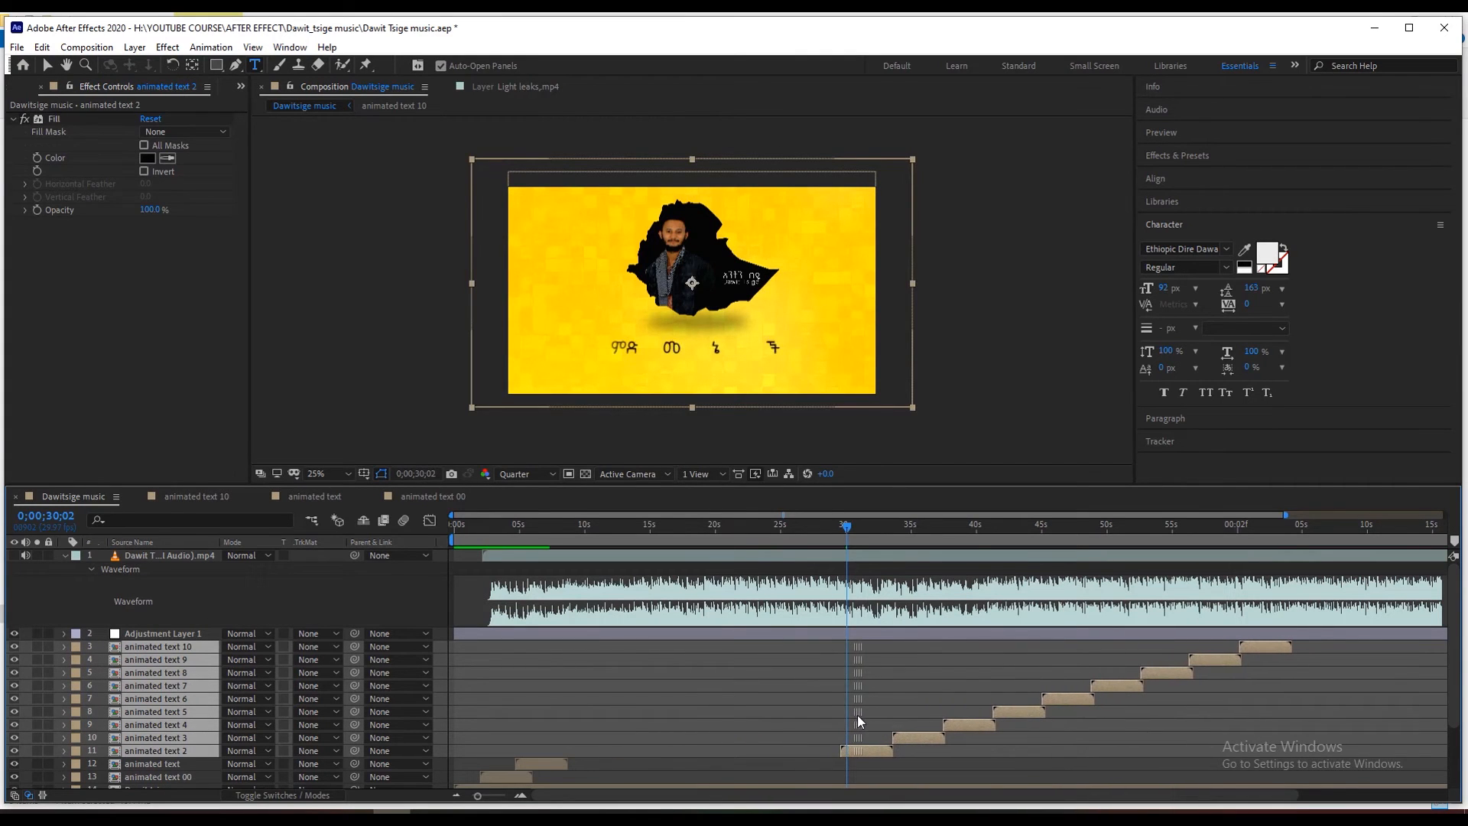
Duplicate the animated text and animated text 00 layers and place the copies directly after the originals.
{"action": "left_click", "coordinate": [506, 526]}
{"action": "left_click_drag", "start_coordinate": [584, 760], "coordinate": [489, 795]}
{"action": "left_click", "coordinate": [161, 768]}
{"action": "left_click", "coordinate": [162, 753], "text": "shift"}
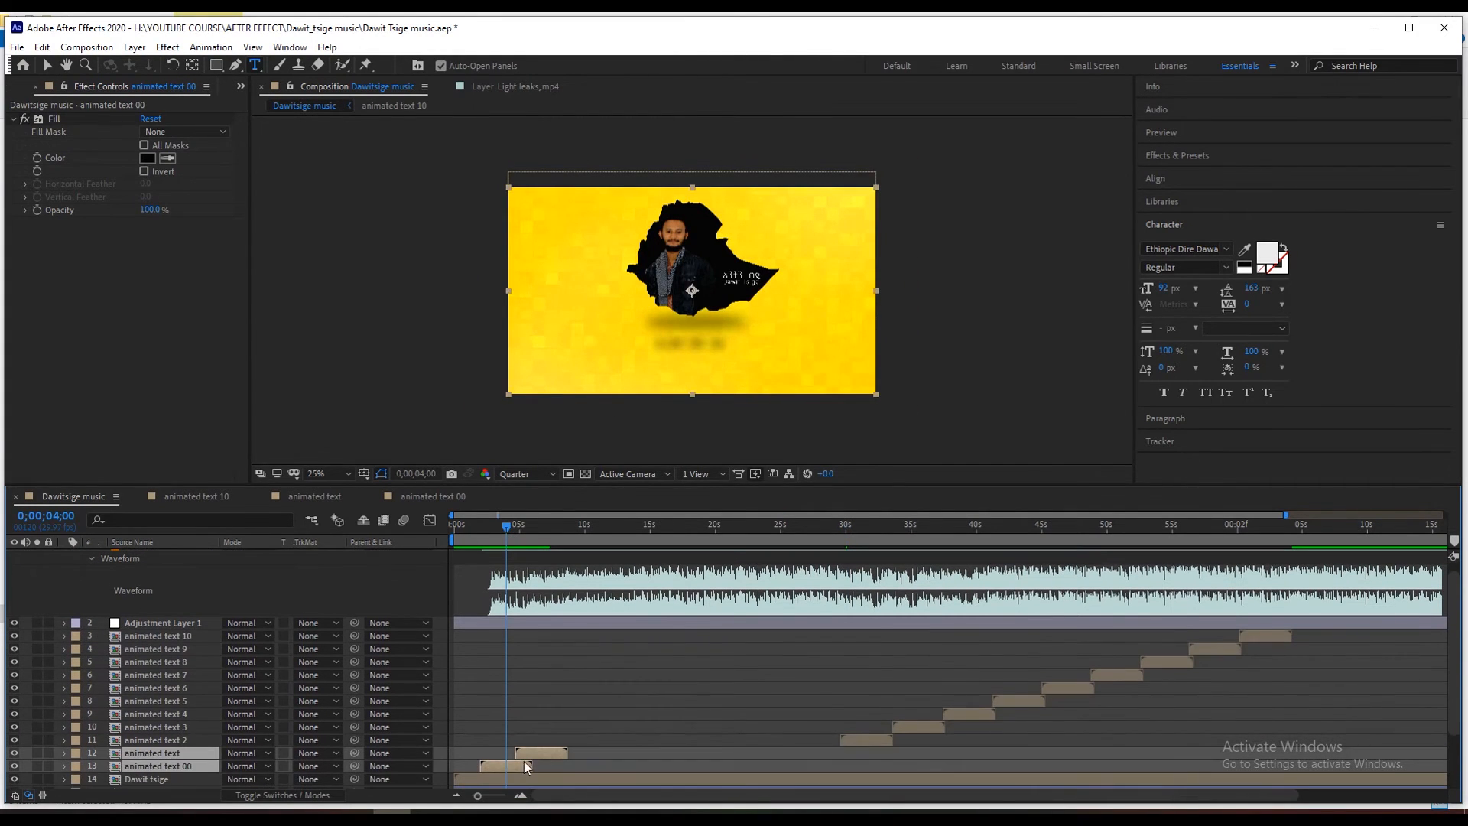
{"action": "key", "text": "ctrl+d"}
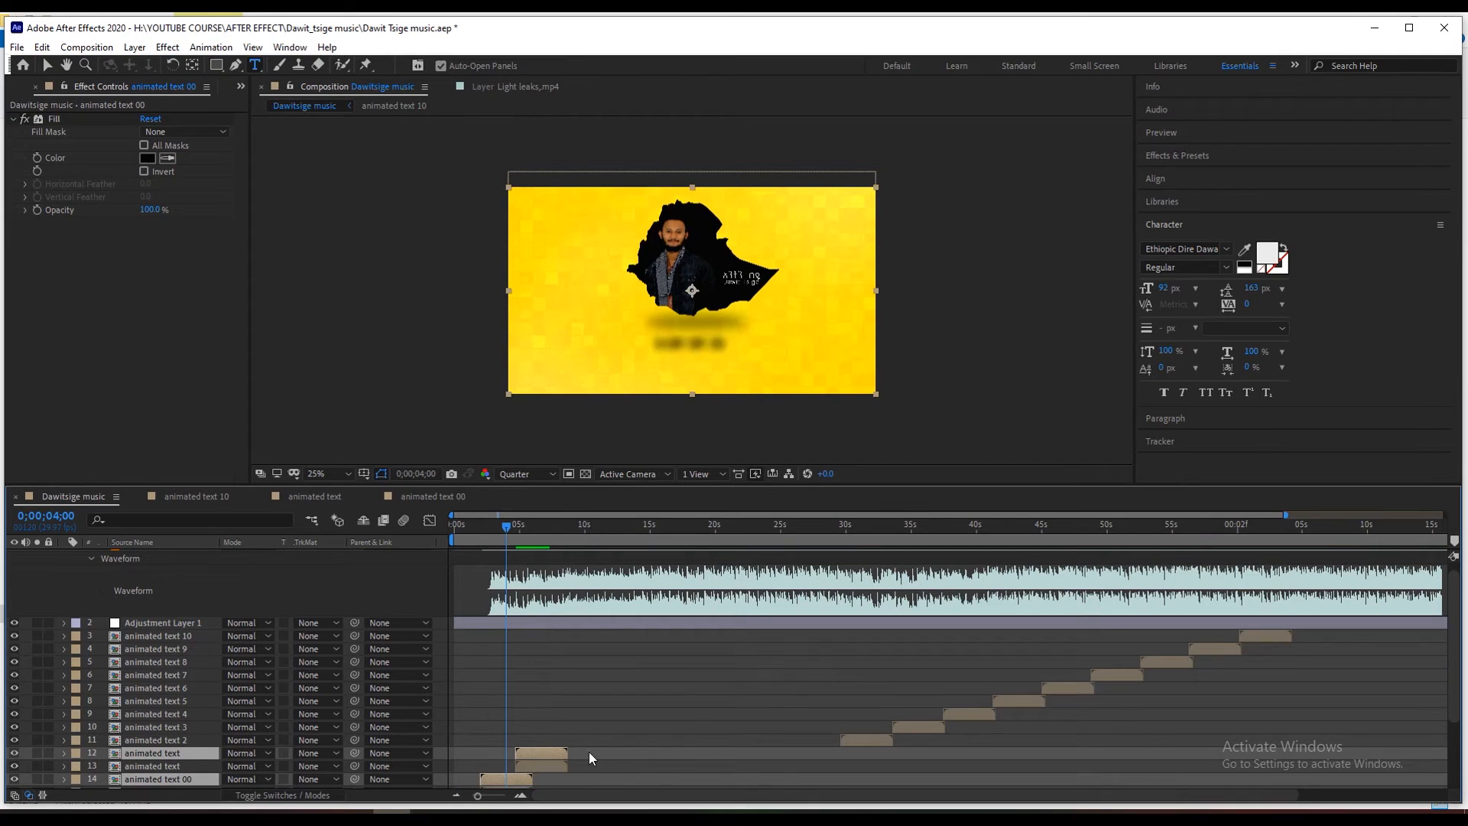
{"action": "left_click_drag", "start_coordinate": [545, 754], "coordinate": [629, 760]}
Enlarge the timeline area and move the first animated text 00 layer earlier to about 1.6 seconds while checking the playback.
{"action": "left_click_drag", "start_coordinate": [296, 487], "coordinate": [295, 393]}
{"action": "key", "text": "space"}
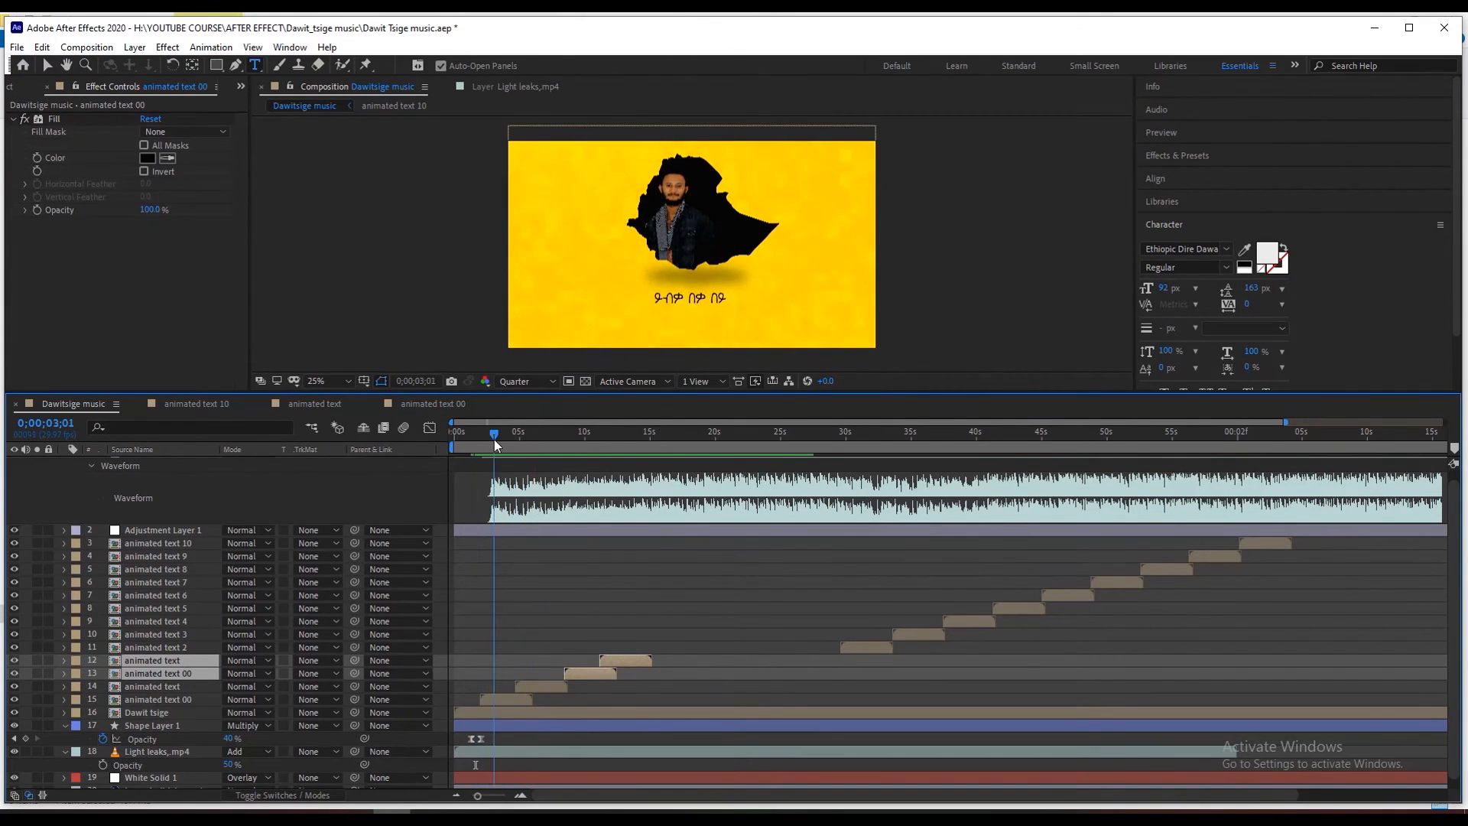
{"action": "left_click_drag", "start_coordinate": [494, 439], "coordinate": [480, 445]}
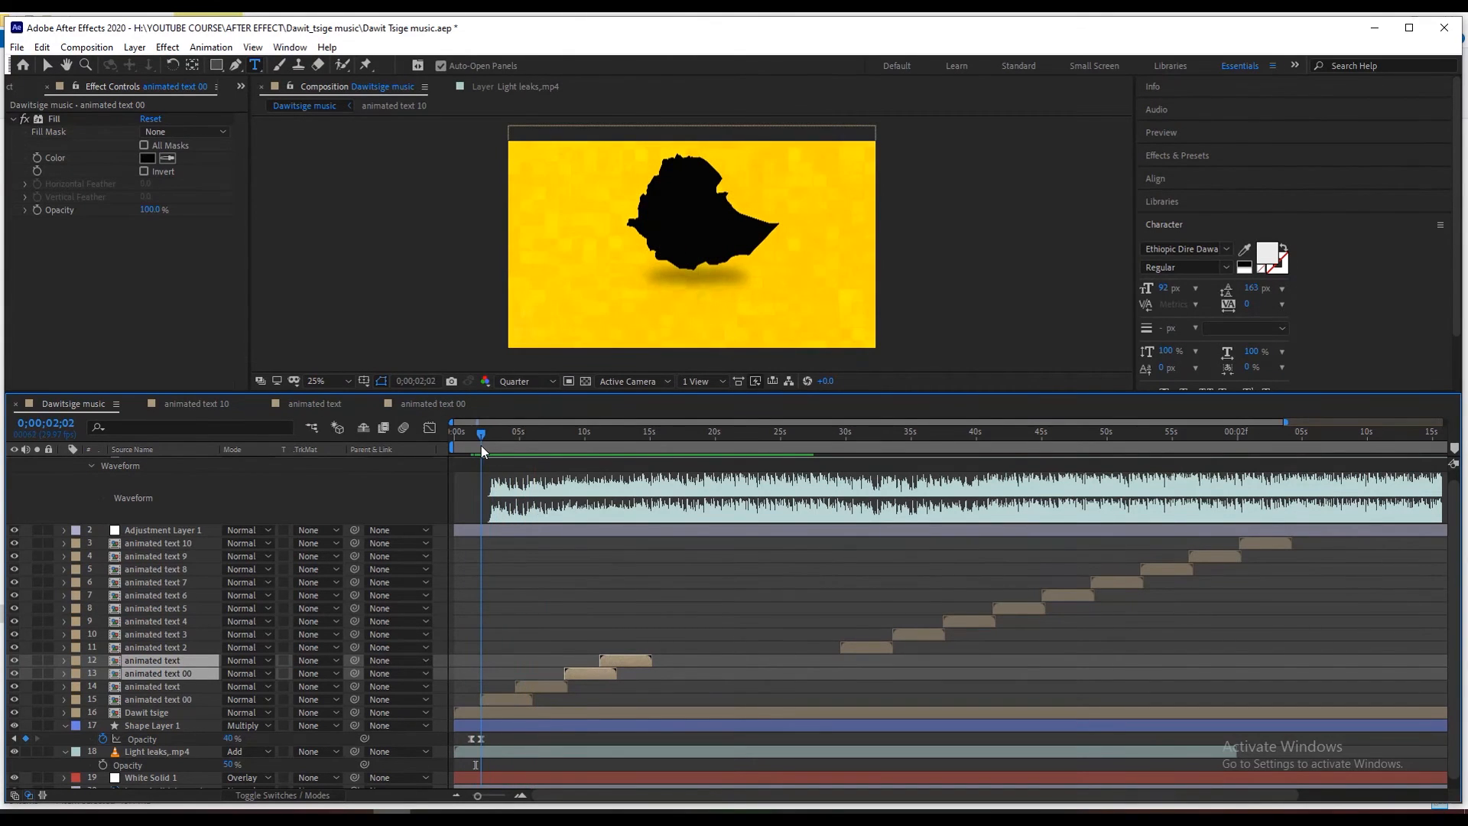
{"action": "left_click", "coordinate": [493, 699]}
{"action": "key", "text": "space"}
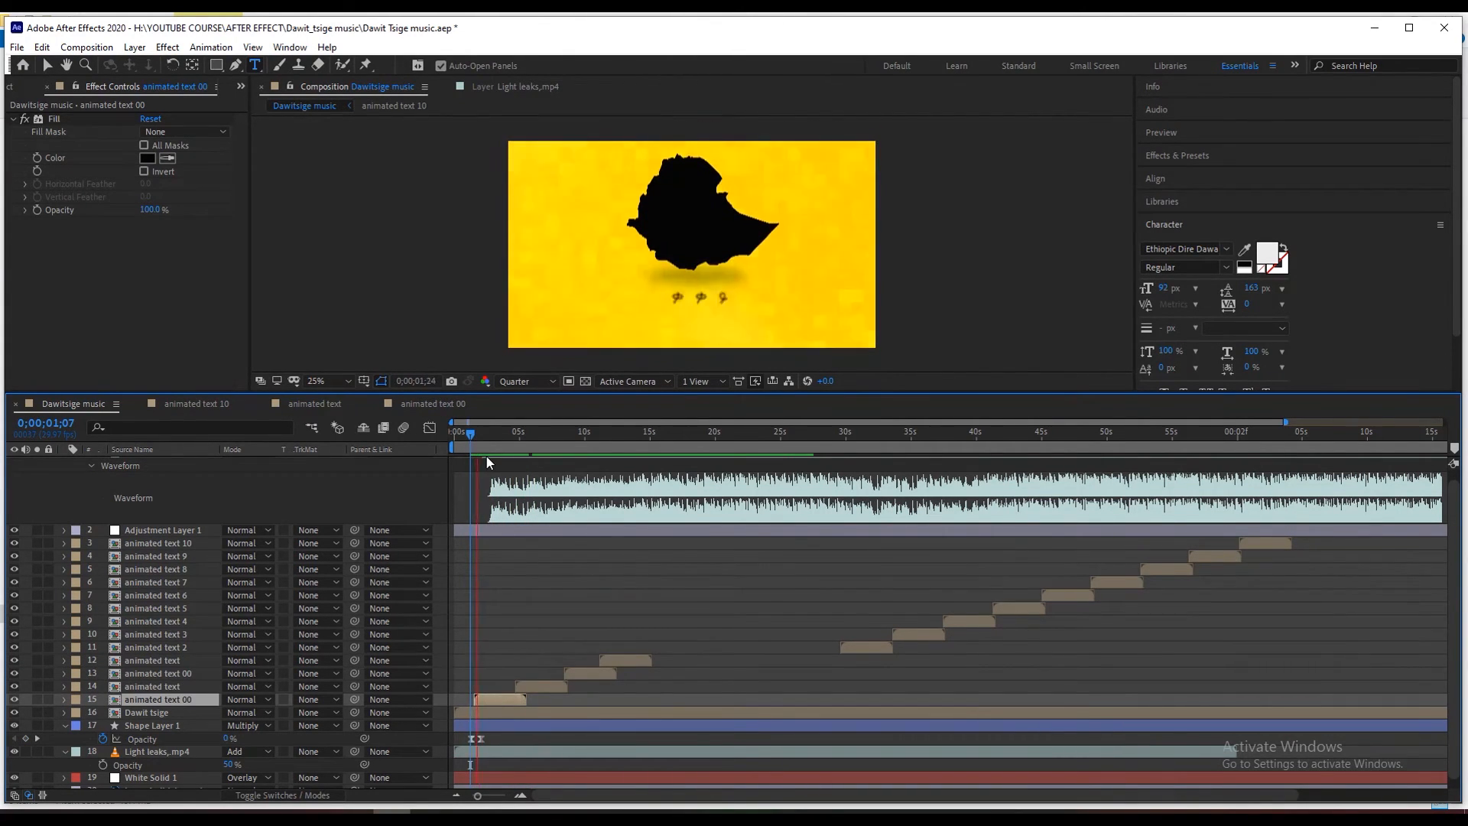
Shift the duplicated lyric layers earlier, starting animated text 00 at about 8 seconds and animated text at about 10.7 seconds.
{"action": "left_click", "coordinate": [557, 442]}
{"action": "left_click_drag", "start_coordinate": [581, 673], "coordinate": [571, 673]}
{"action": "key", "text": "space"}
{"action": "left_click", "coordinate": [597, 498]}
{"action": "left_click", "coordinate": [591, 440]}
{"action": "left_click_drag", "start_coordinate": [644, 662], "coordinate": [637, 662]}
{"action": "key", "text": "space"}
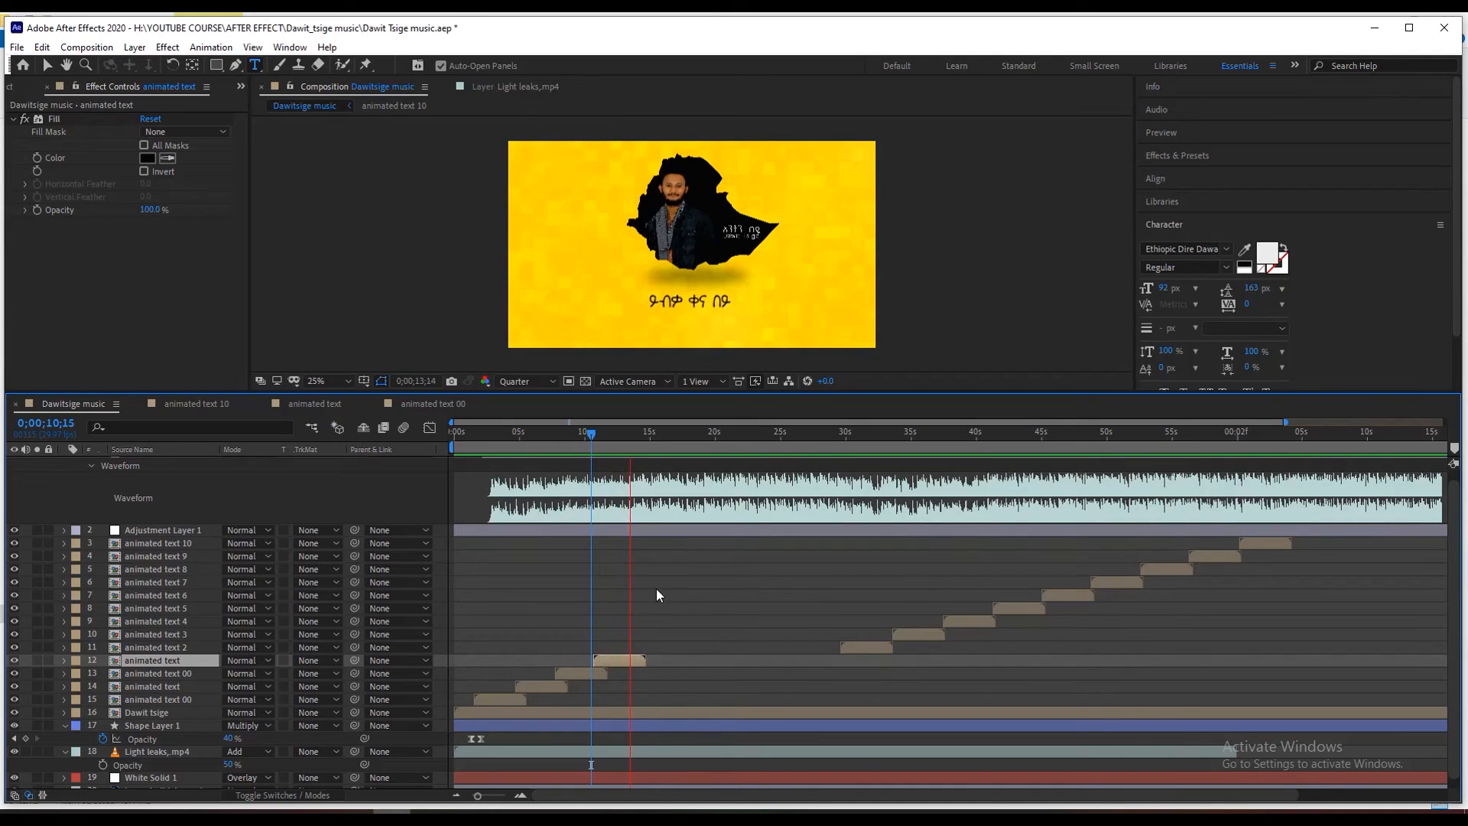
Duplicate the four animated text and animated text 00 layers and move the copies together to start at 0;00;13;20.
{"action": "left_click", "coordinate": [630, 437]}
{"action": "left_click", "coordinate": [159, 699]}
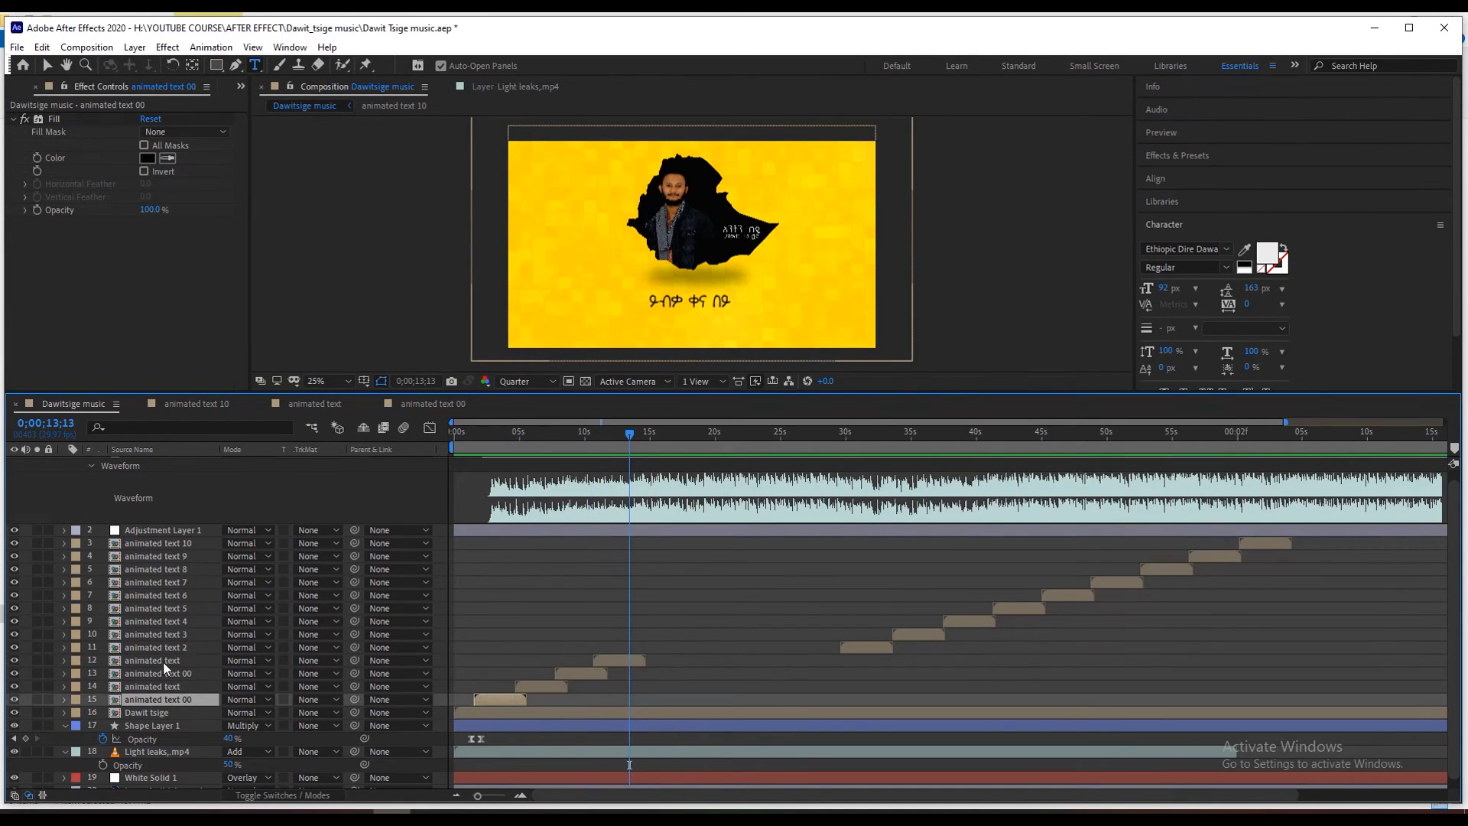
{"action": "left_click", "coordinate": [163, 661], "text": "shift"}
{"action": "key", "text": "ctrl+d"}
{"action": "left_click_drag", "start_coordinate": [157, 686], "coordinate": [149, 667]}
{"action": "left_click_drag", "start_coordinate": [494, 699], "coordinate": [645, 699]}
{"action": "key", "text": "space"}
{"action": "left_click_drag", "start_coordinate": [627, 435], "coordinate": [631, 437]}
{"action": "left_click_drag", "start_coordinate": [639, 699], "coordinate": [645, 698]}
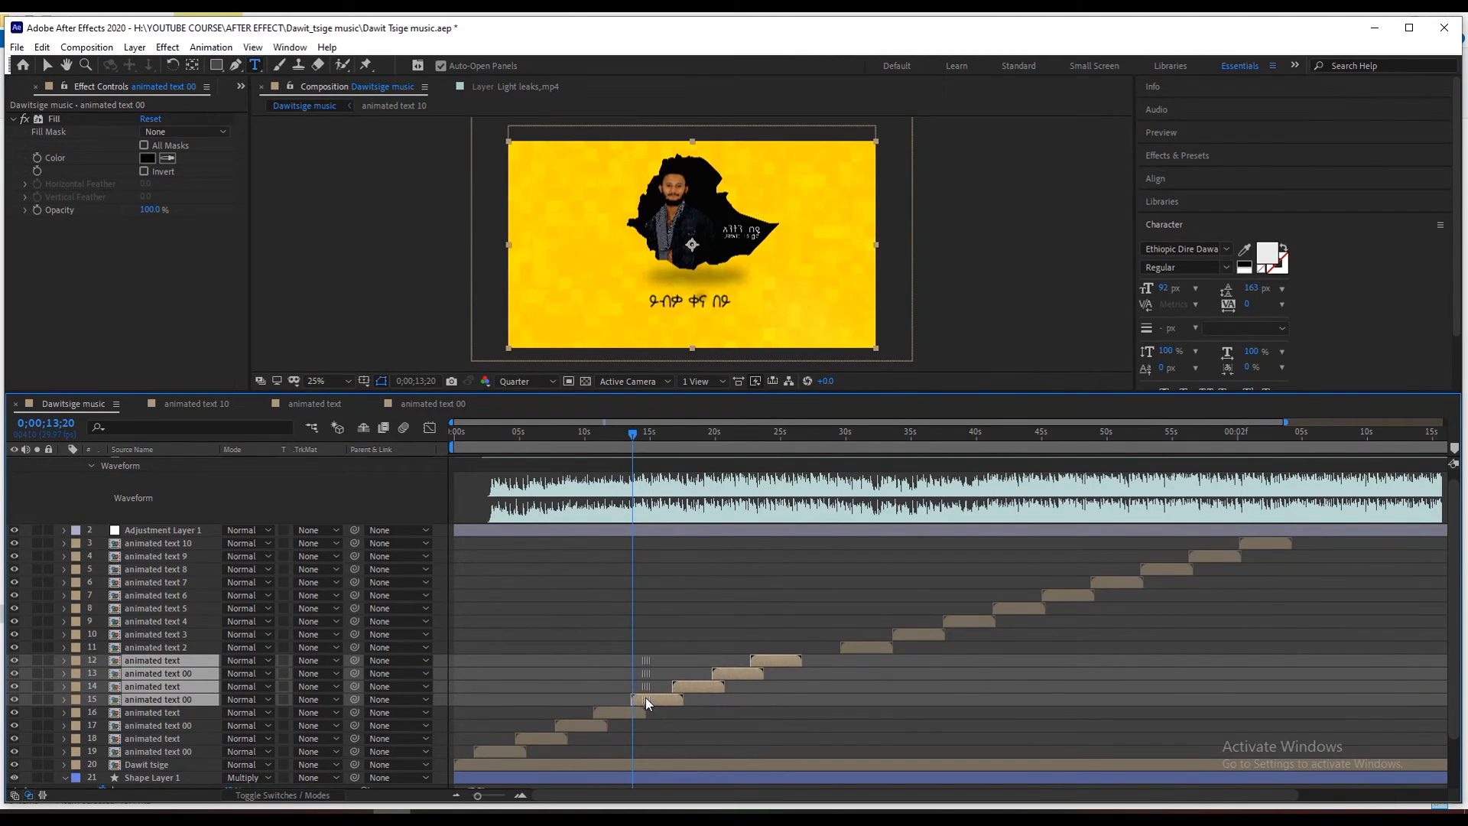
Check the duplicated lyrics against the song and move the last three copies earlier together so they start at 0;00;15;21.
{"action": "key", "text": "space"}
{"action": "left_click_drag", "start_coordinate": [623, 434], "coordinate": [557, 433]}
{"action": "key", "text": "space"}
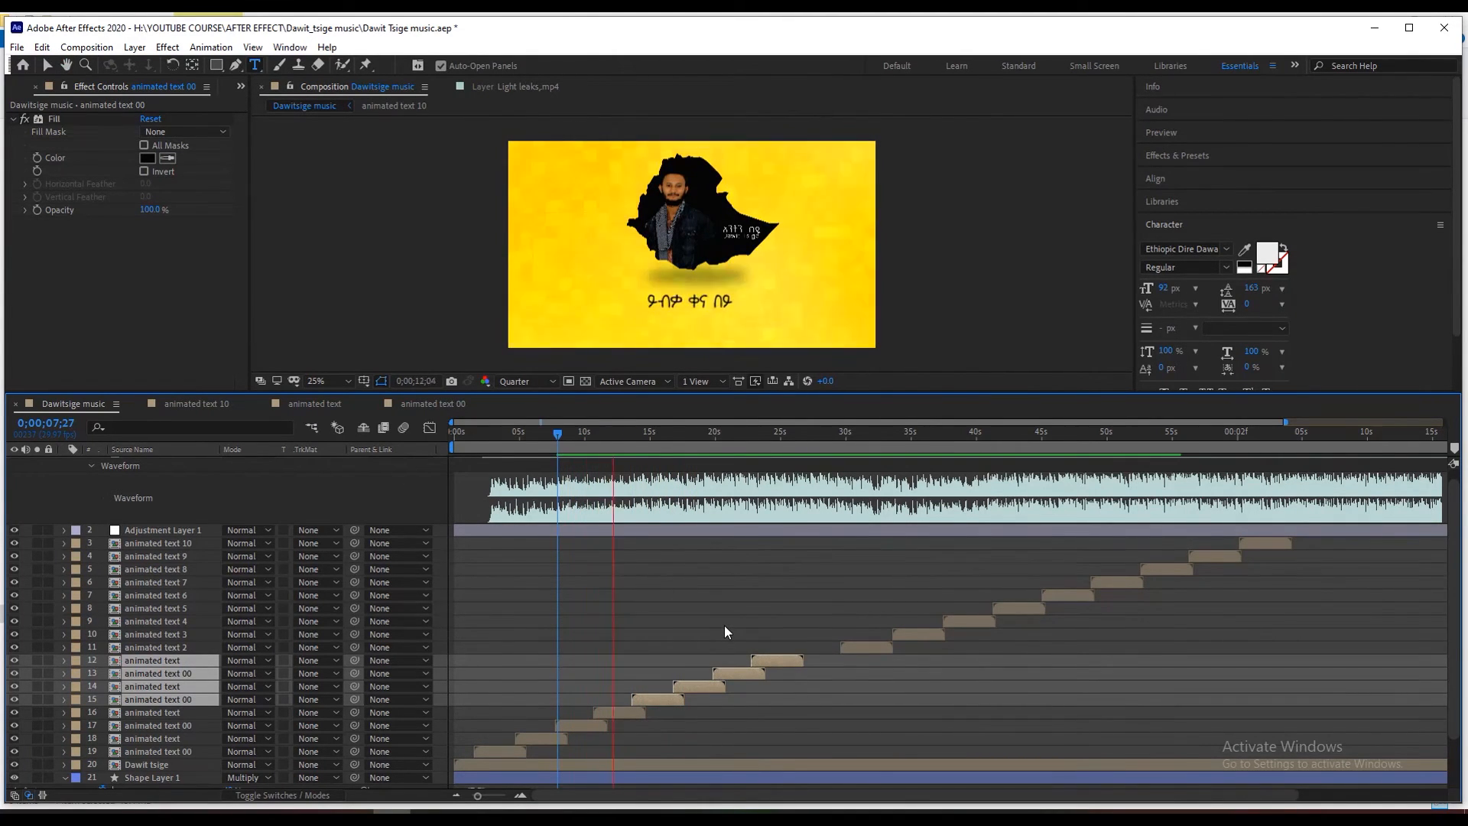
{"action": "left_click_drag", "start_coordinate": [674, 435], "coordinate": [644, 442]}
{"action": "key", "text": "space"}
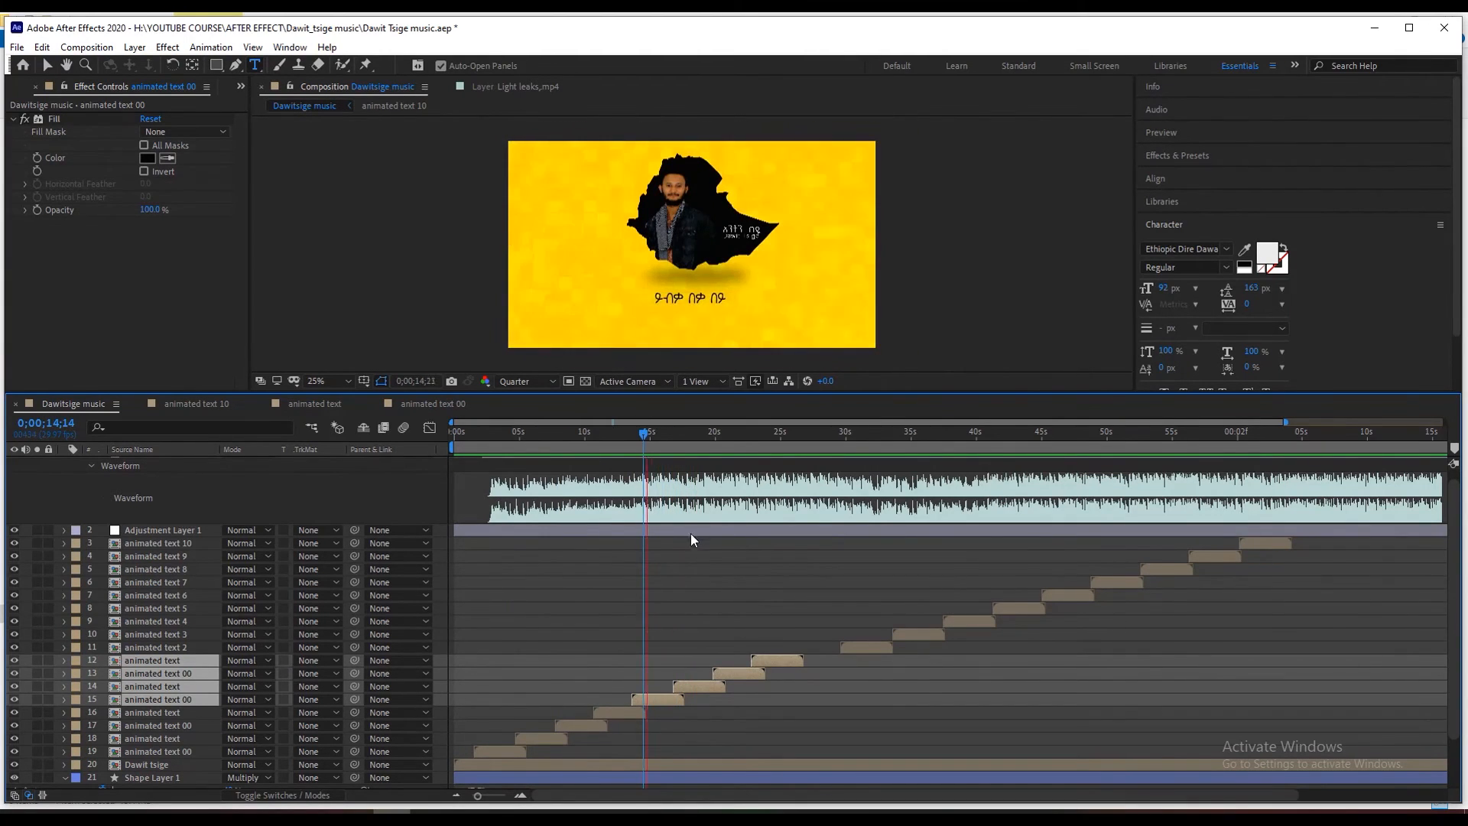
{"action": "left_click", "coordinate": [659, 451]}
{"action": "left_click_drag", "start_coordinate": [689, 685], "coordinate": [676, 687]}
{"action": "key", "text": "ctrl+z"}
{"action": "left_click", "coordinate": [734, 673], "text": "shift"}
{"action": "left_click", "coordinate": [770, 660], "text": "shift"}
{"action": "key", "text": "space"}
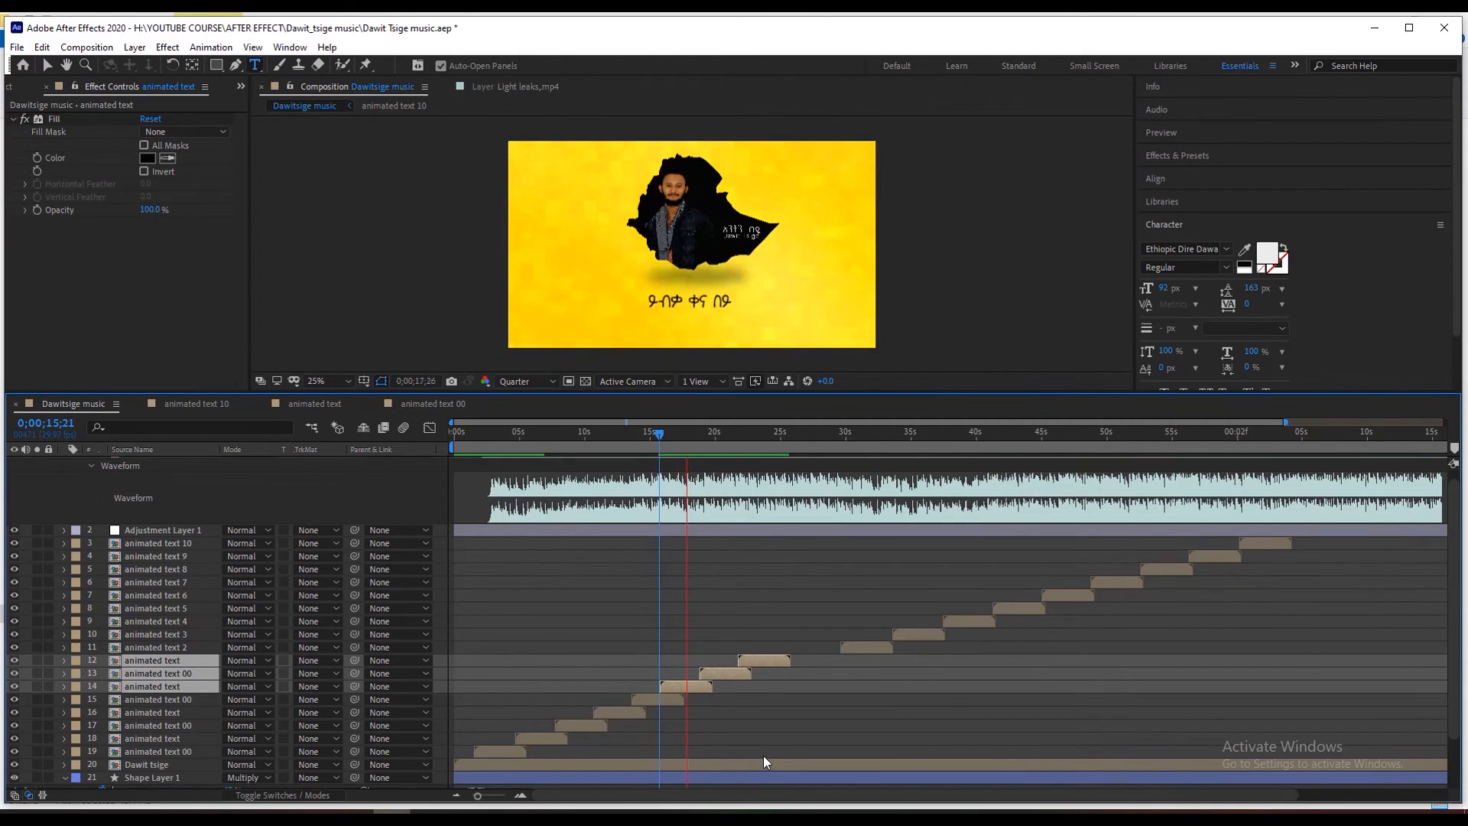
Move the first animated text 00 layer later to start at about 0;00;02;26, matching the beginning of the audio waveform.
{"action": "left_click_drag", "start_coordinate": [636, 434], "coordinate": [601, 449]}
{"action": "left_click", "coordinate": [475, 432]}
{"action": "key", "text": "space"}
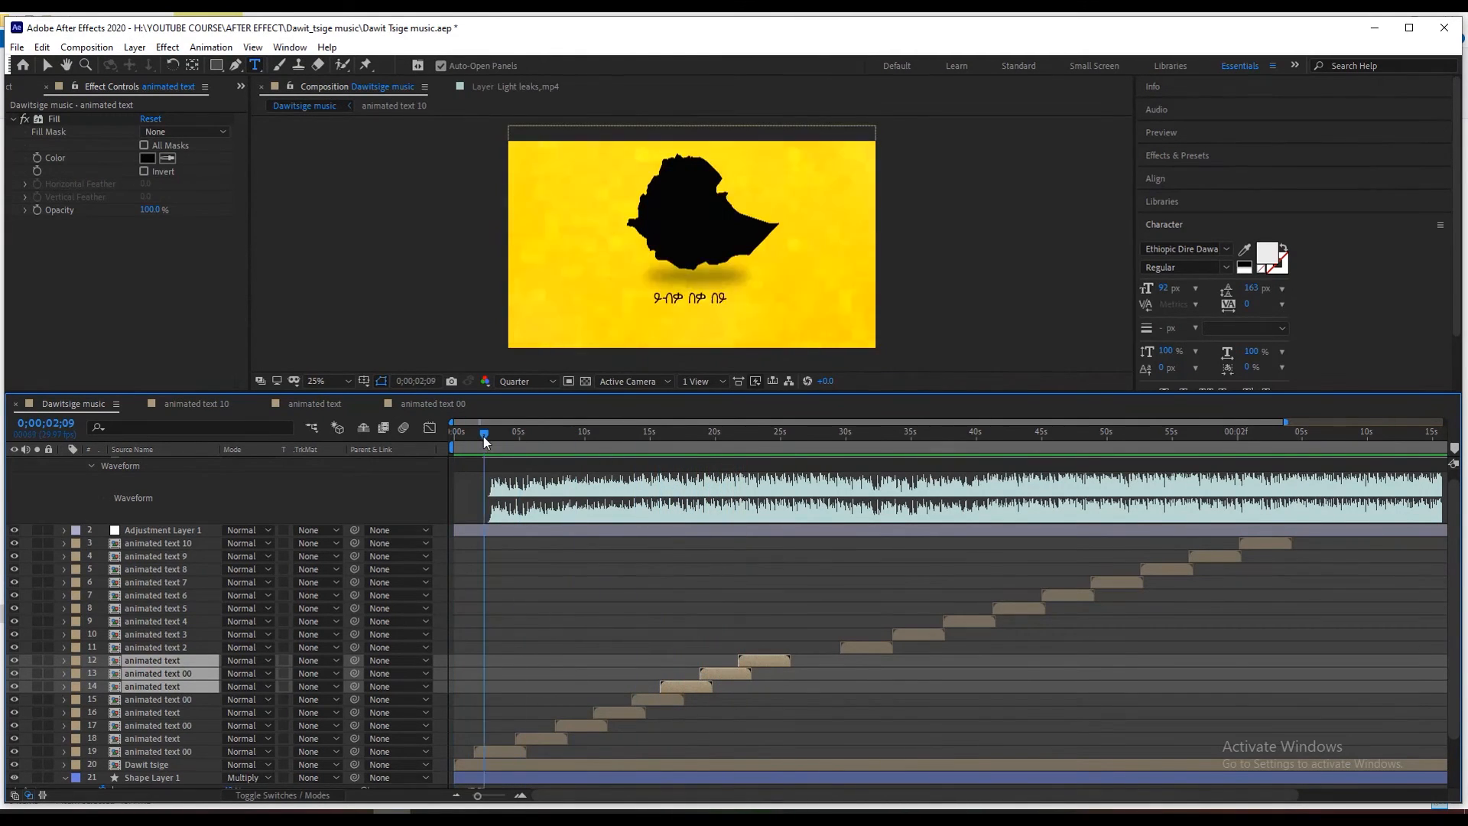
{"action": "left_click_drag", "start_coordinate": [488, 750], "coordinate": [517, 754]}
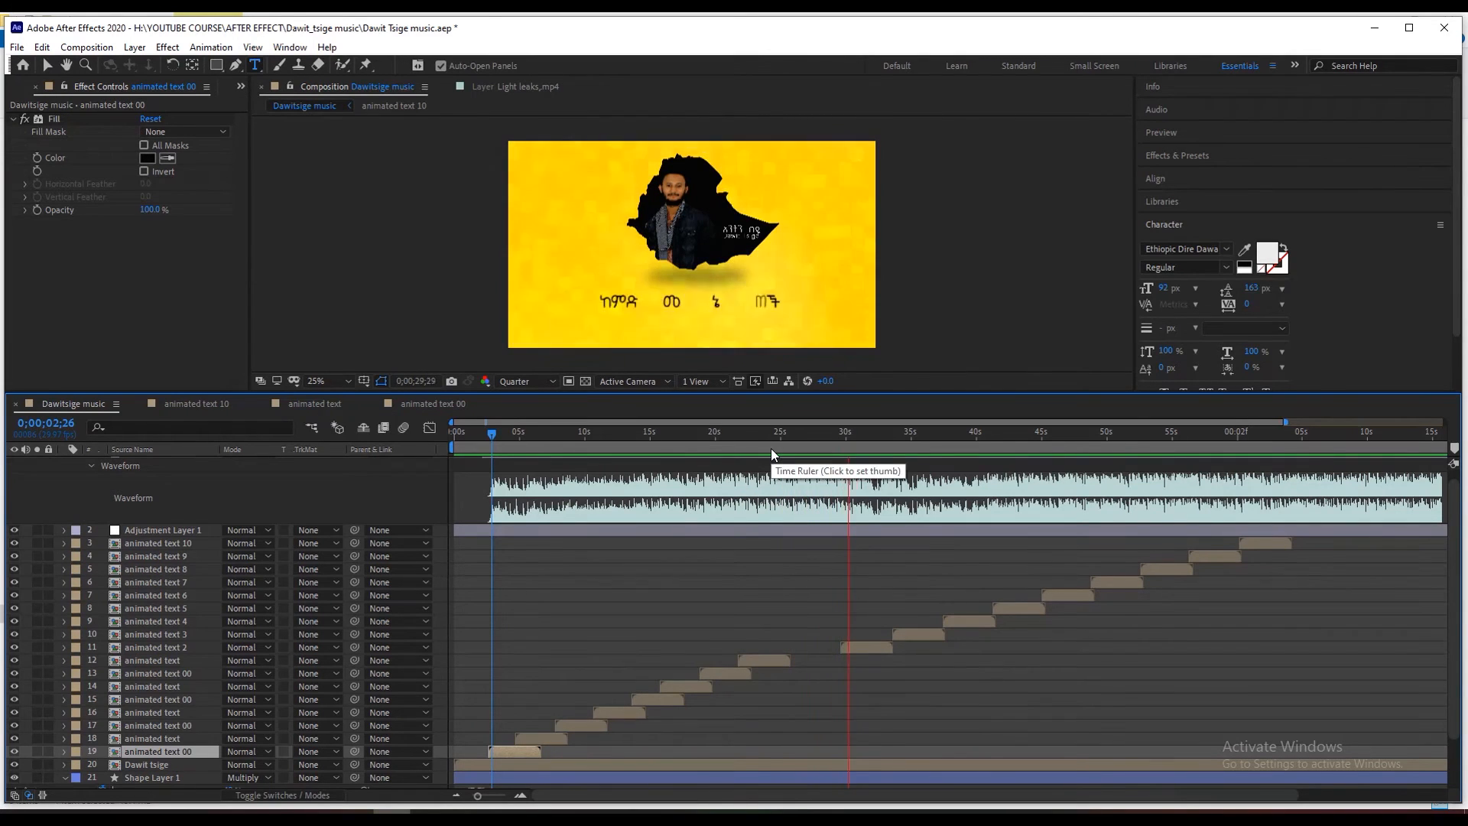
Pre-compose the eight repeated animated text and animated text 00 layers into a new composition named intro.
{"action": "left_click_drag", "start_coordinate": [765, 651], "coordinate": [513, 749]}
{"action": "key", "text": "ctrl+shift+c"}
{"action": "type", "text": "intr"}
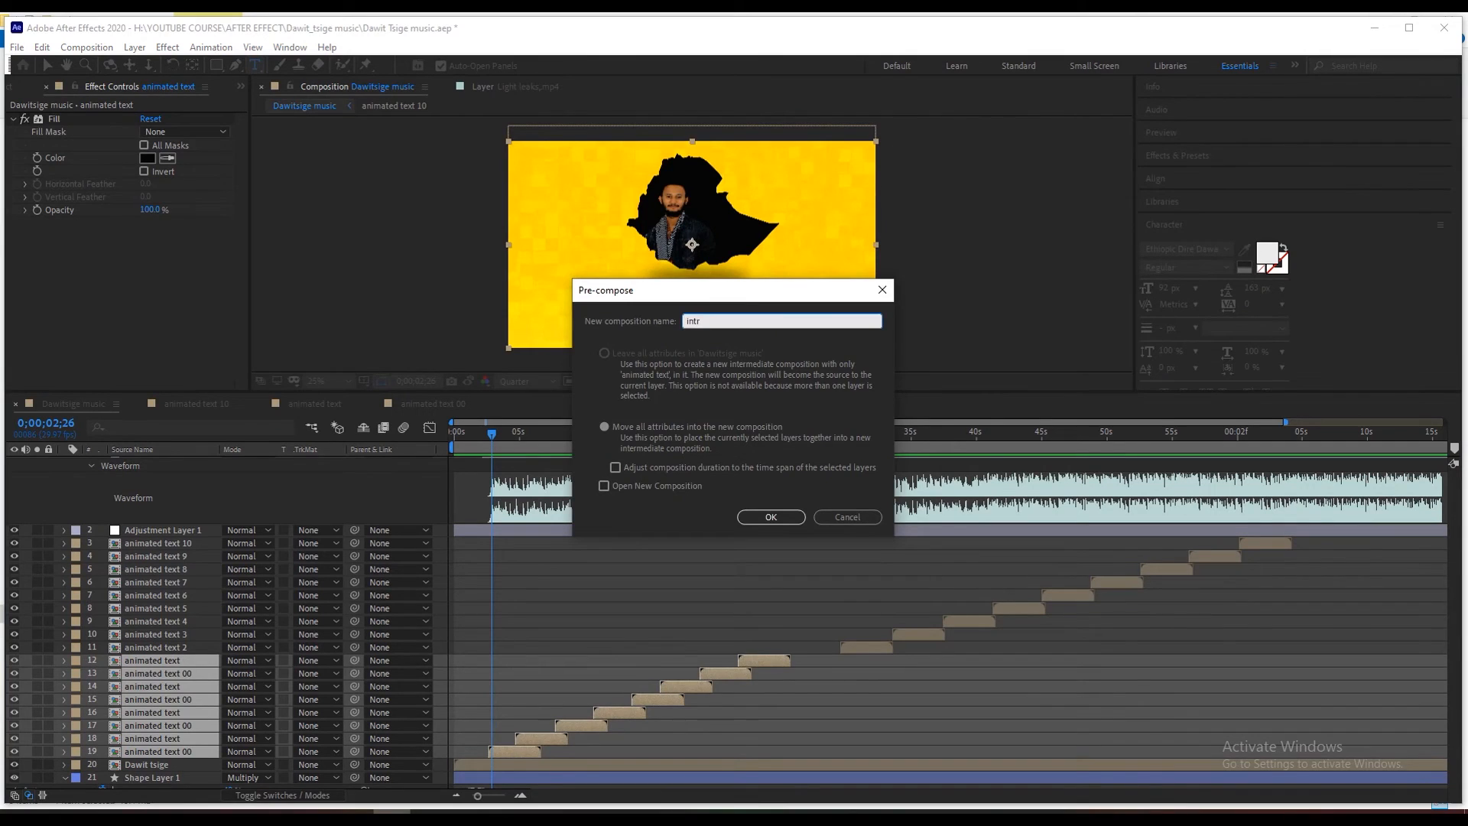
{"action": "type", "text": "o"}
{"action": "key", "text": "Return"}
Trim the end of the intro layer to 0;00;26;01 and play on from there.
{"action": "left_click_drag", "start_coordinate": [662, 445], "coordinate": [791, 436]}
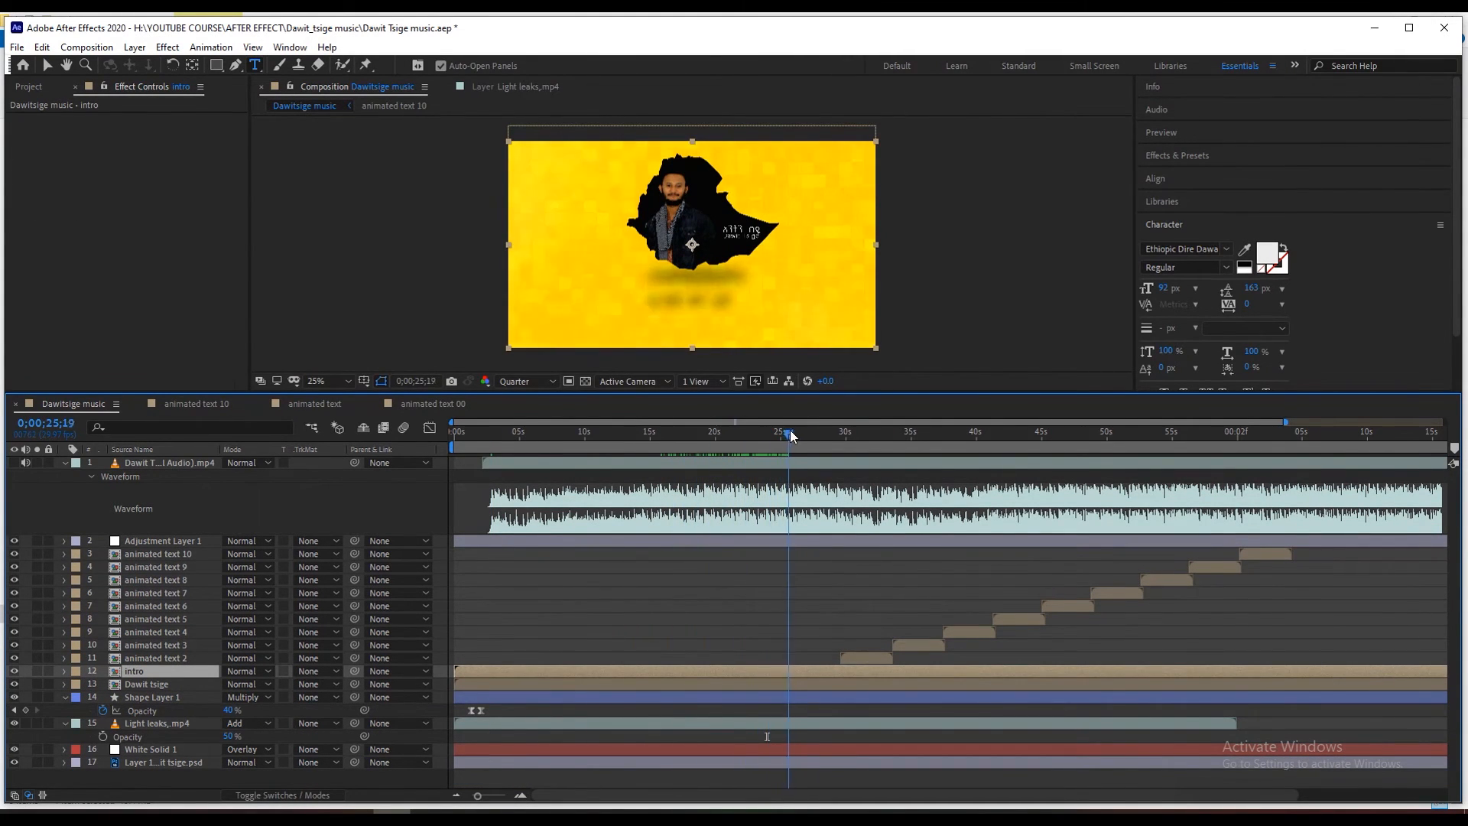
{"action": "key", "text": "alt+]"}
{"action": "key", "text": "space"}
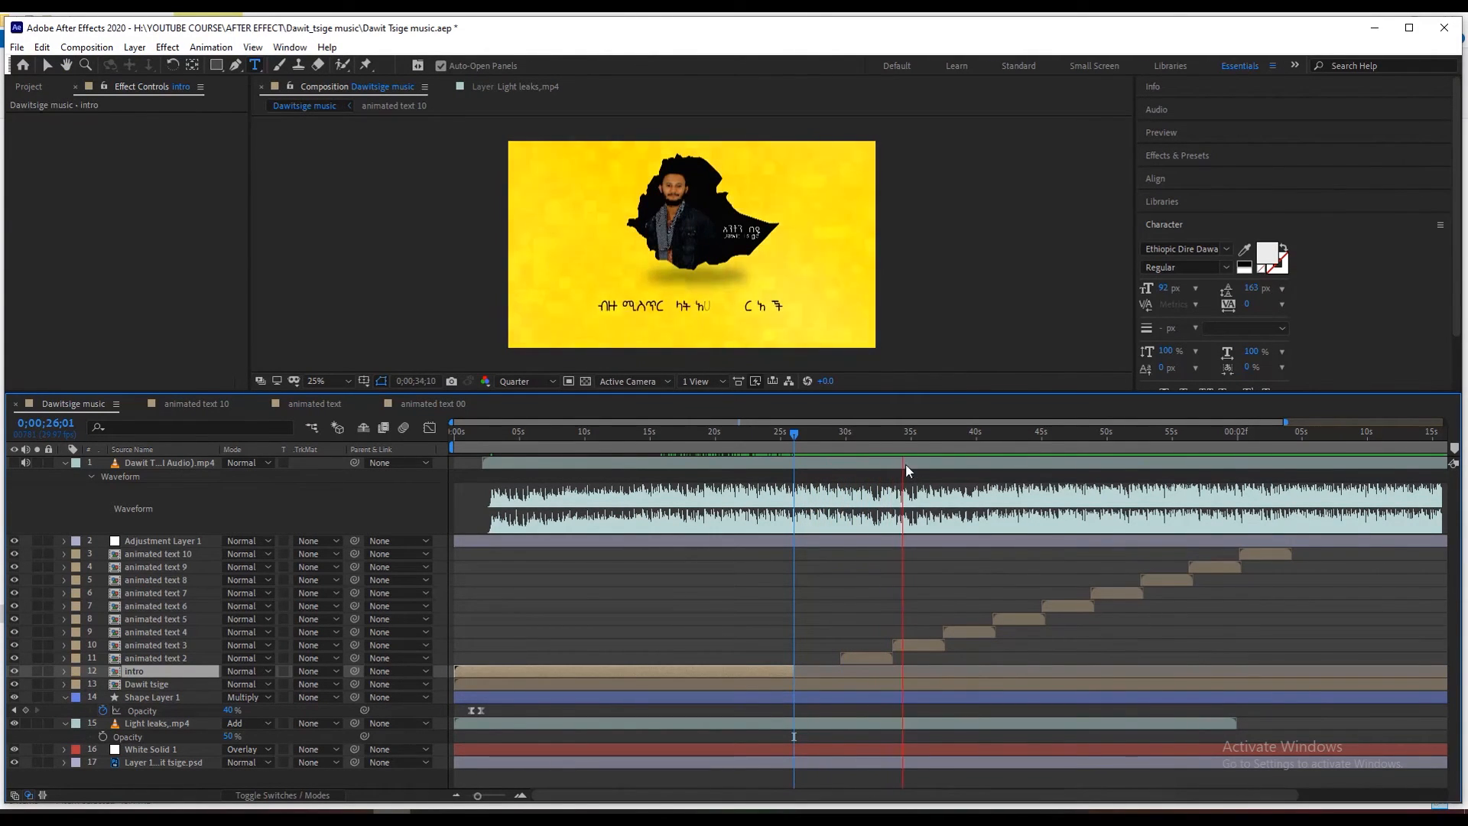
Move animated text 3 to start at 0;00;35;12 and lengthen the animated text 2 composition to about 6 seconds.
{"action": "mouse_move", "coordinate": [911, 434]}
{"action": "left_mouse_down"}
{"action": "mouse_move", "coordinate": [882, 446]}
{"action": "mouse_move", "coordinate": [915, 442]}
{"action": "left_mouse_up"}
{"action": "left_click", "coordinate": [928, 643]}
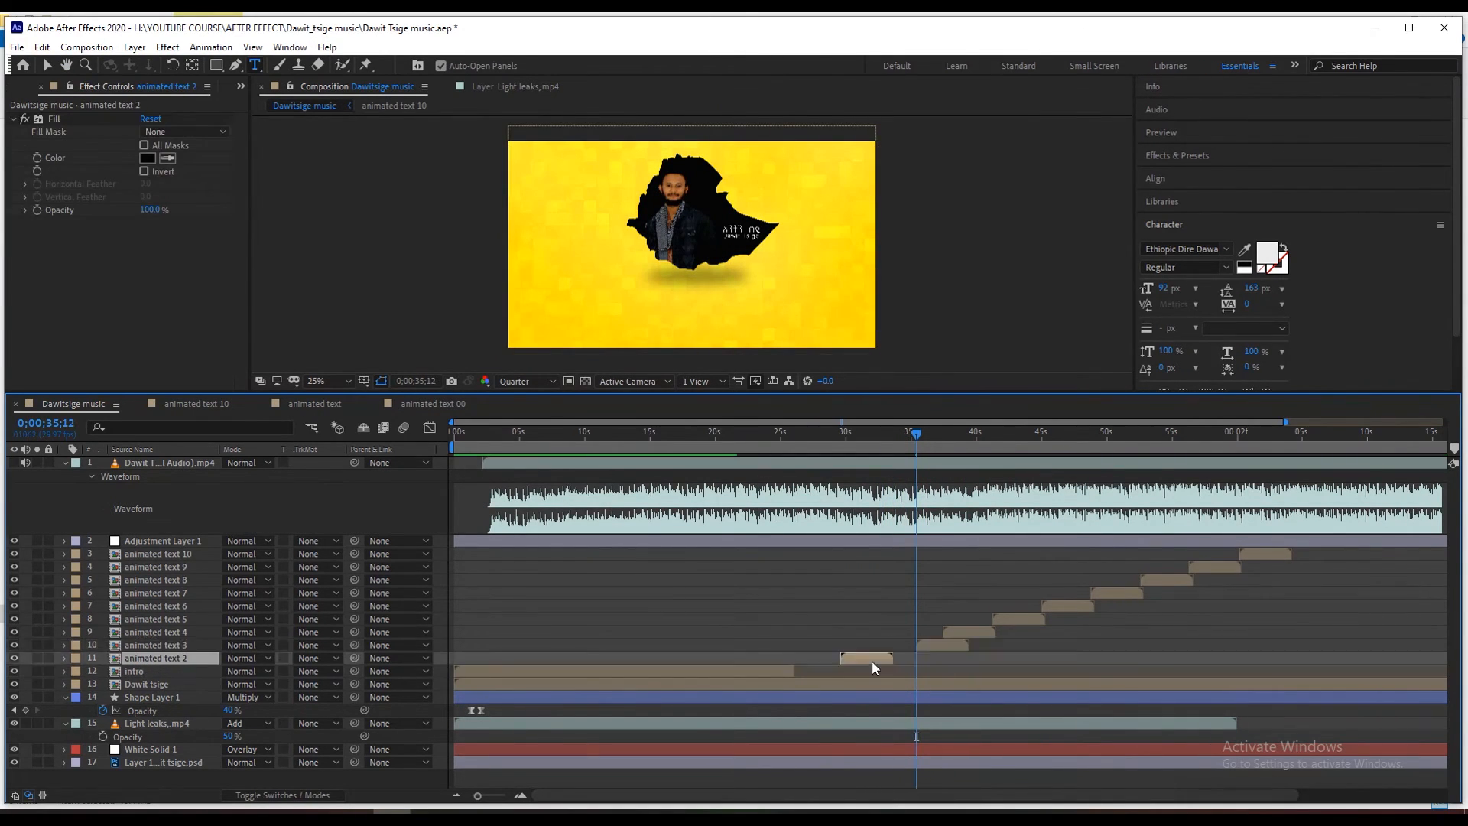
{"action": "double_click", "coordinate": [872, 659]}
{"action": "key", "text": "ctrl+k"}
{"action": "left_click", "coordinate": [555, 459]}
{"action": "type", "text": "6"}
{"action": "left_click", "coordinate": [759, 579]}
Move the ending Scale keyframe in animated text 2 to 0;00;03;00, preview it, and return to the Dawitsige music composition.
{"action": "left_click_drag", "start_coordinate": [541, 433], "coordinate": [453, 536]}
{"action": "key", "text": "u"}
{"action": "key", "text": "s"}
{"action": "left_click", "coordinate": [456, 475]}
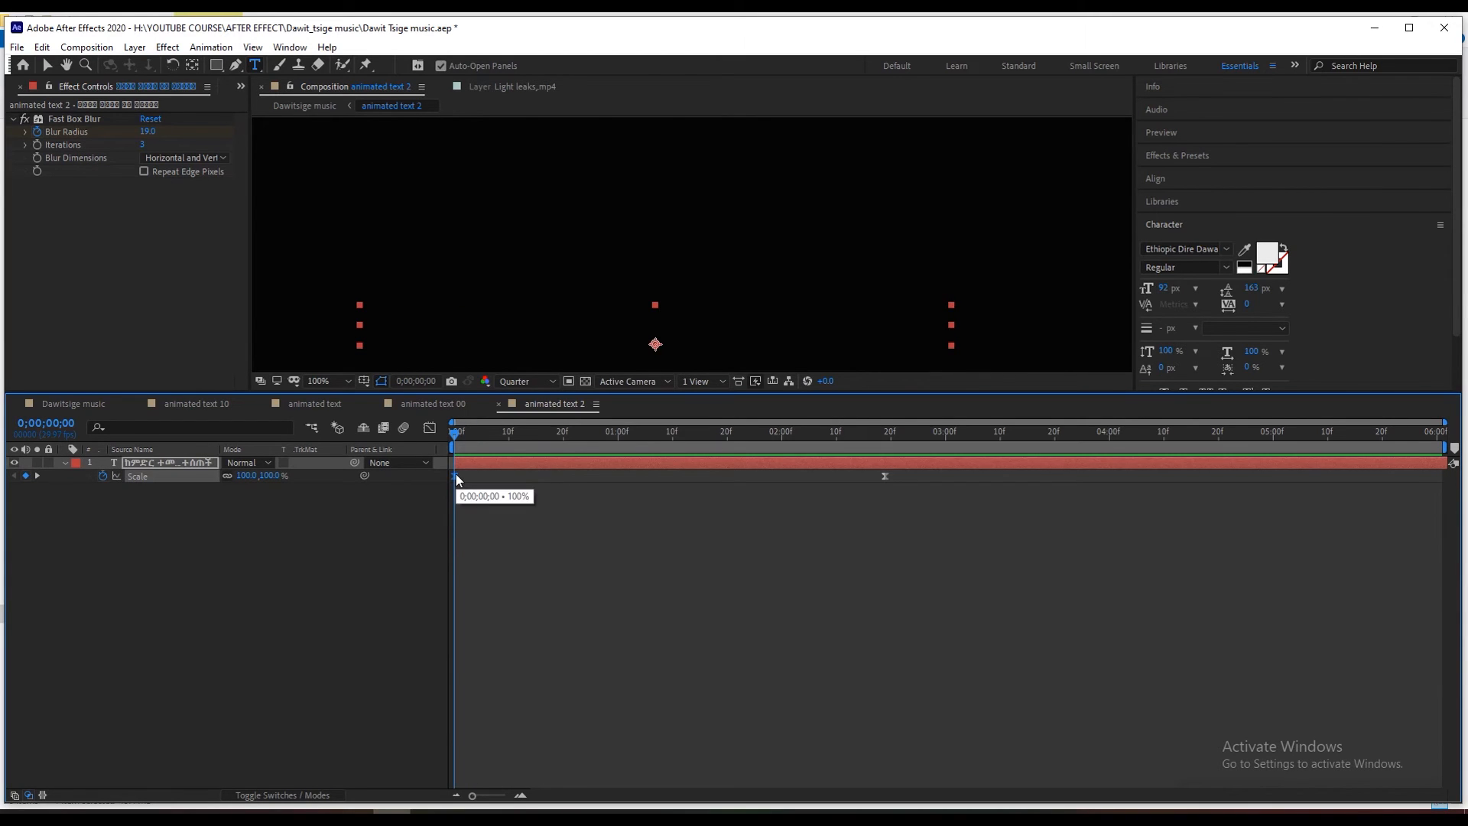
{"action": "left_click_drag", "start_coordinate": [456, 481], "coordinate": [946, 482]}
{"action": "key", "text": "space"}
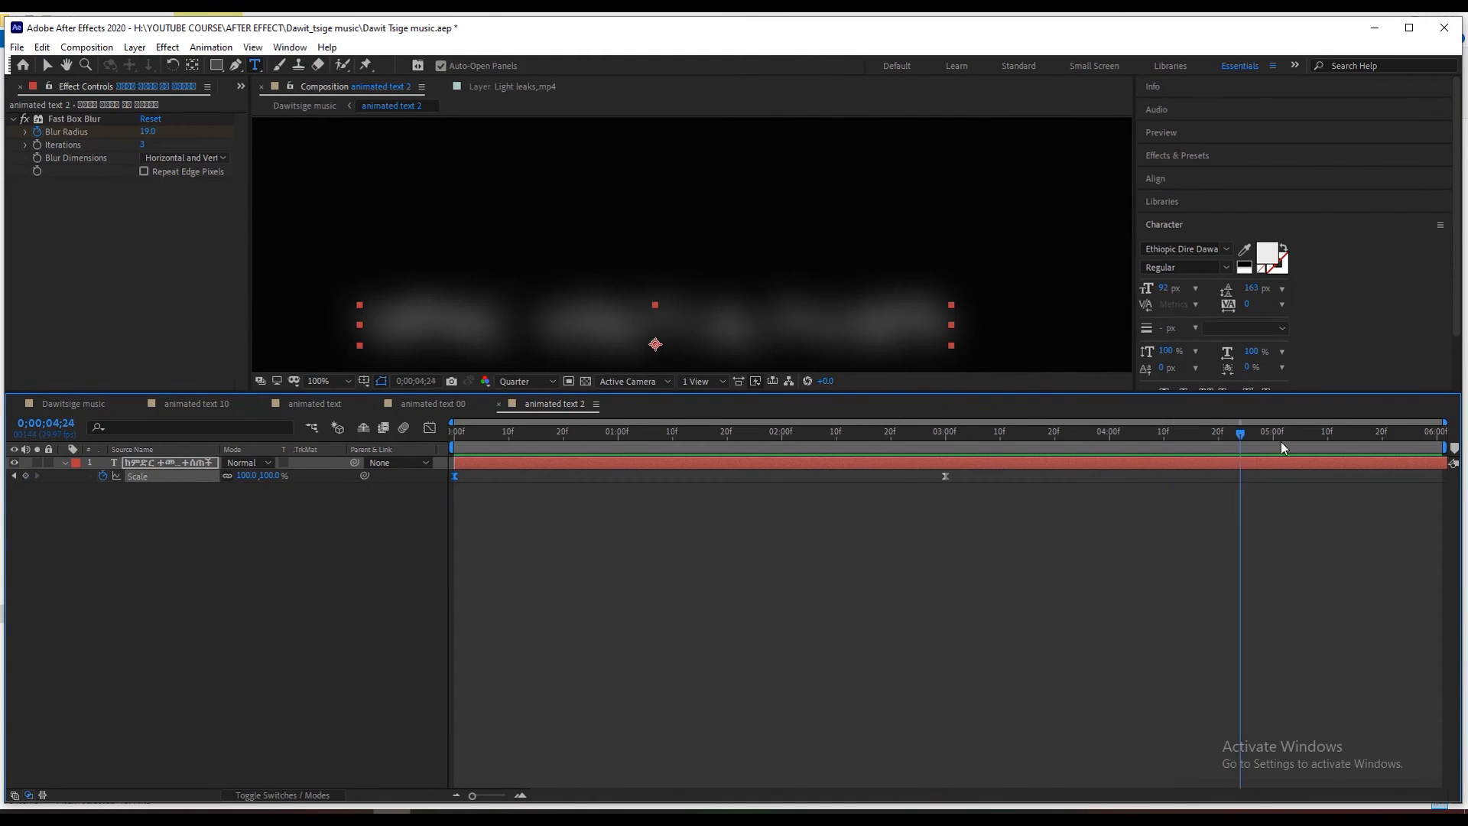
{"action": "left_click", "coordinate": [73, 404]}
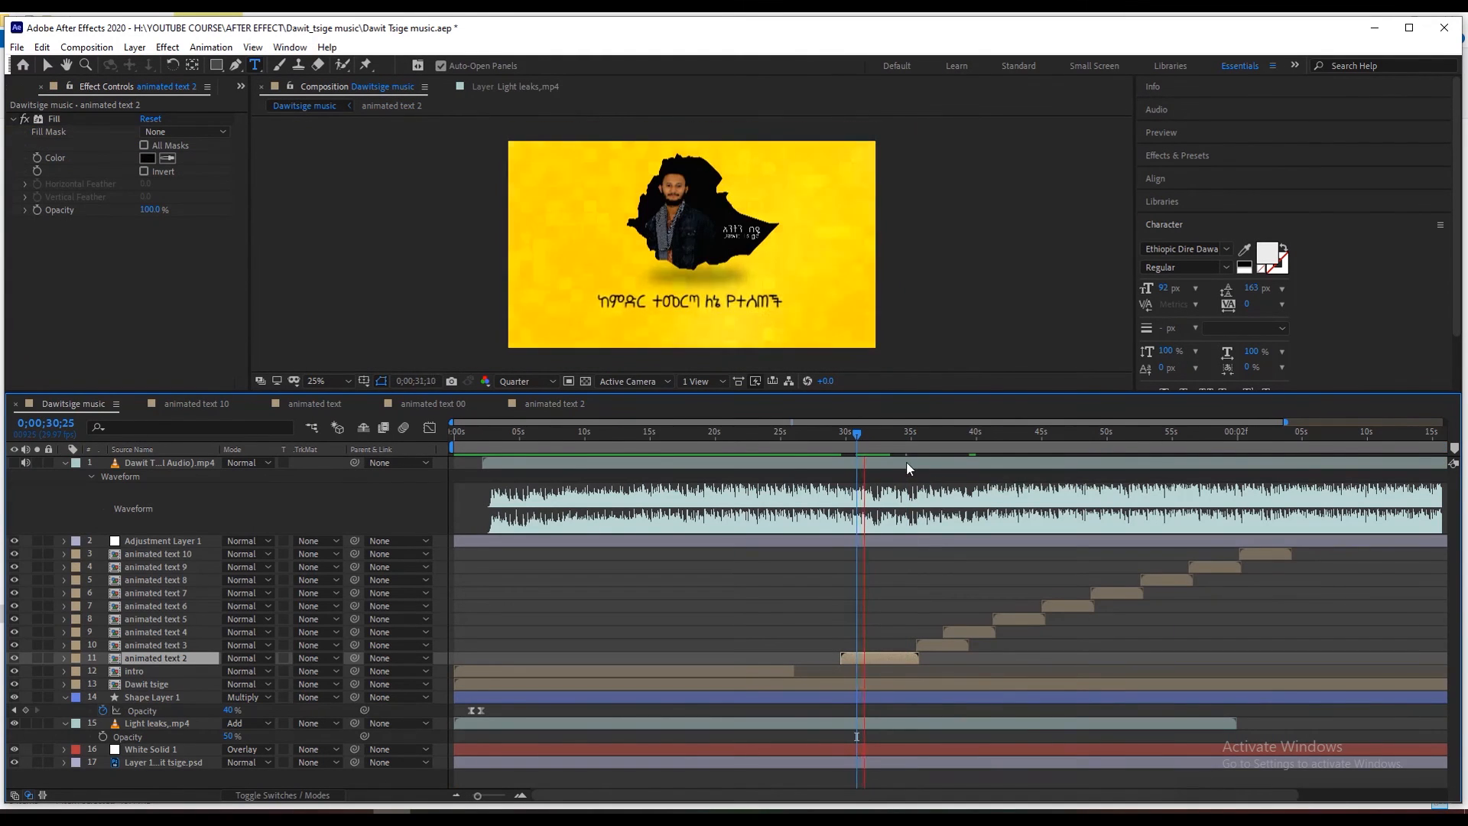
In animated text 2, move the two ending Blur Radius keyframes so the blur-out begins at about 0;00;05;10.
{"action": "left_click_drag", "start_coordinate": [857, 433], "coordinate": [914, 434]}
{"action": "double_click", "coordinate": [910, 656]}
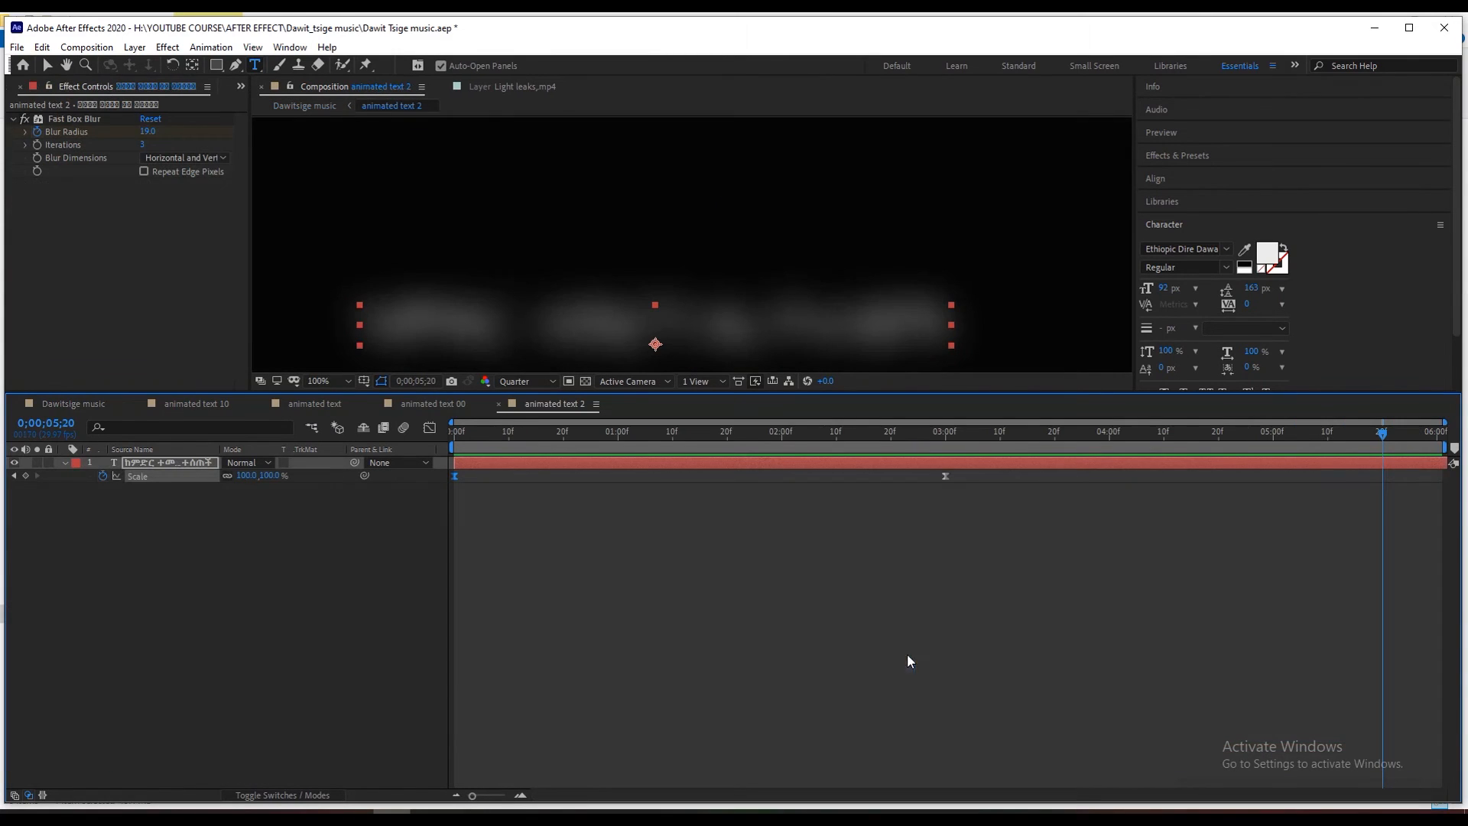
{"action": "left_click", "coordinate": [945, 464]}
{"action": "left_click", "coordinate": [77, 118]}
{"action": "key", "text": "u"}
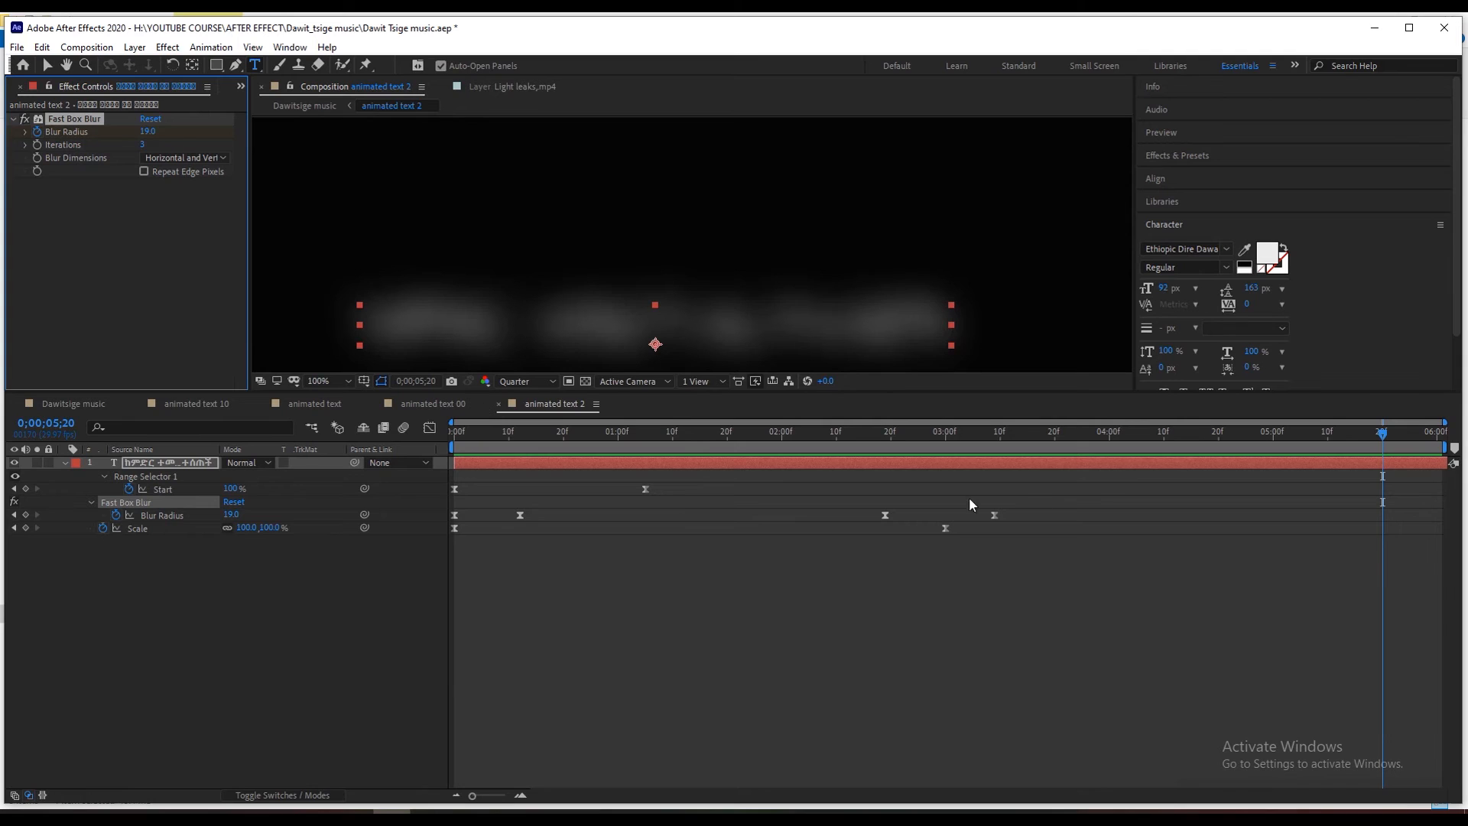
{"action": "left_click_drag", "start_coordinate": [459, 433], "coordinate": [888, 490]}
{"action": "left_click_drag", "start_coordinate": [1012, 518], "coordinate": [1430, 504]}
{"action": "left_click", "coordinate": [1329, 433]}
{"action": "left_click", "coordinate": [1335, 497]}
{"action": "left_click_drag", "start_coordinate": [1322, 515], "coordinate": [1328, 515]}
Preview the end of animated text 2 in the Dawitsige music composition and shift animated text 3 slightly earlier, to about 0;00;35;06.
{"action": "left_click", "coordinate": [90, 405]}
{"action": "left_click", "coordinate": [903, 433]}
{"action": "key", "text": "space"}
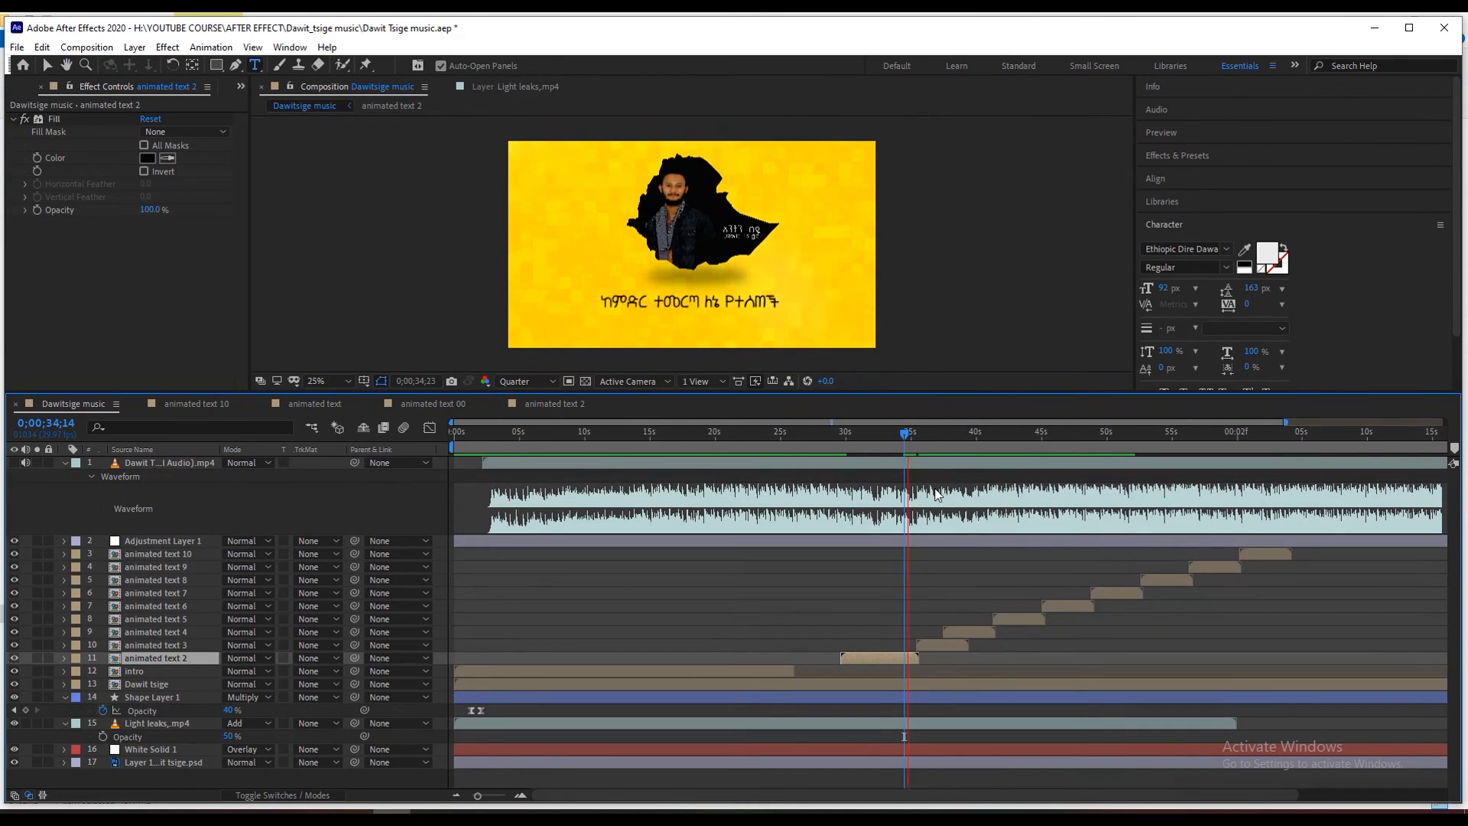
{"action": "key", "text": "space"}
{"action": "left_click_drag", "start_coordinate": [930, 644], "coordinate": [925, 646]}
{"action": "key", "text": "space"}
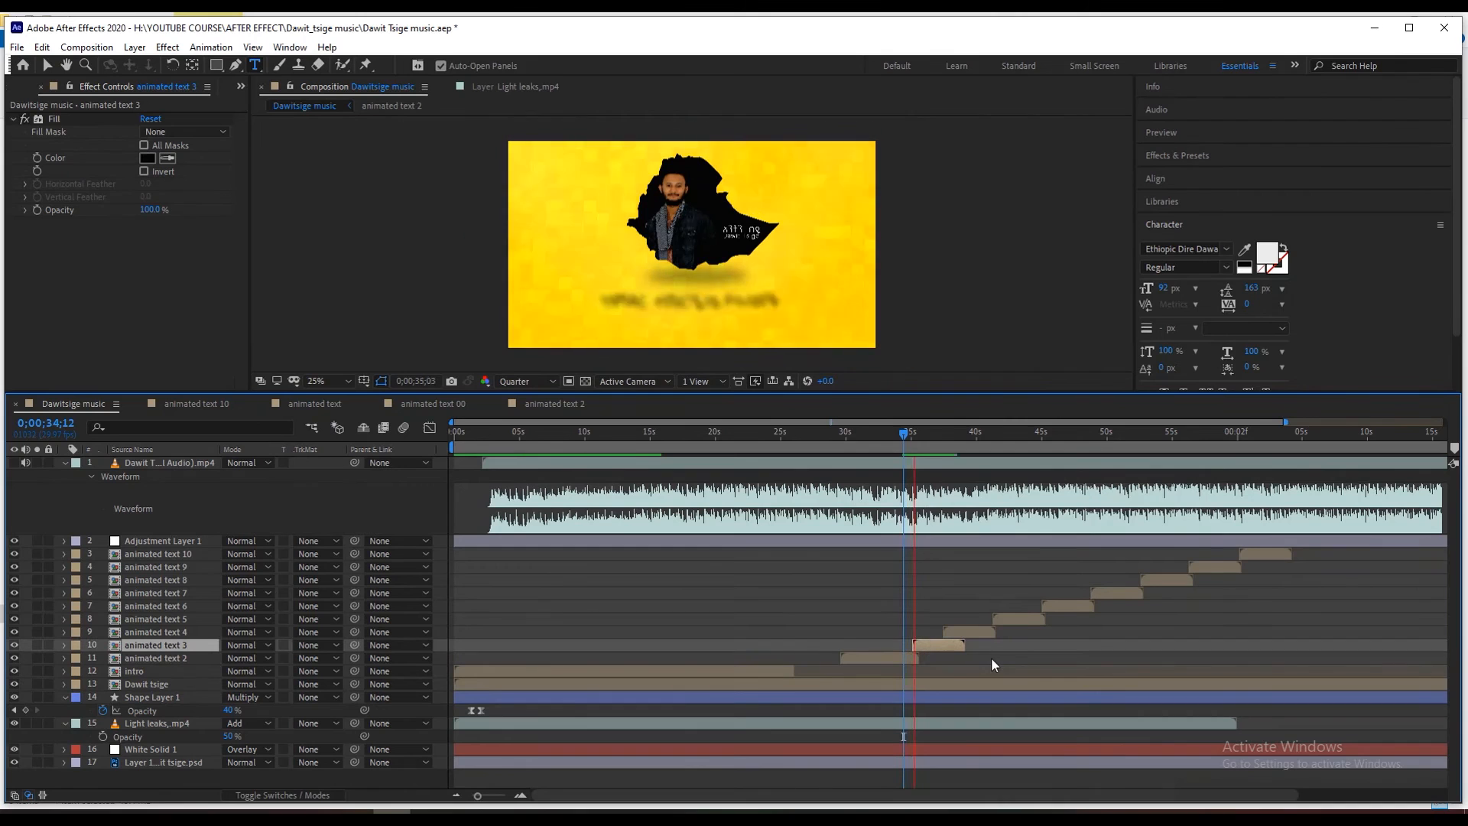
Shift the layers animated text 4 through animated text 10 together so that animated text 4 starts at about 0;00;40;15.
{"action": "left_click", "coordinate": [979, 632]}
{"action": "left_click", "coordinate": [976, 434]}
{"action": "left_click", "coordinate": [182, 558], "text": "shift"}
{"action": "left_click_drag", "start_coordinate": [952, 632], "coordinate": [988, 632]}
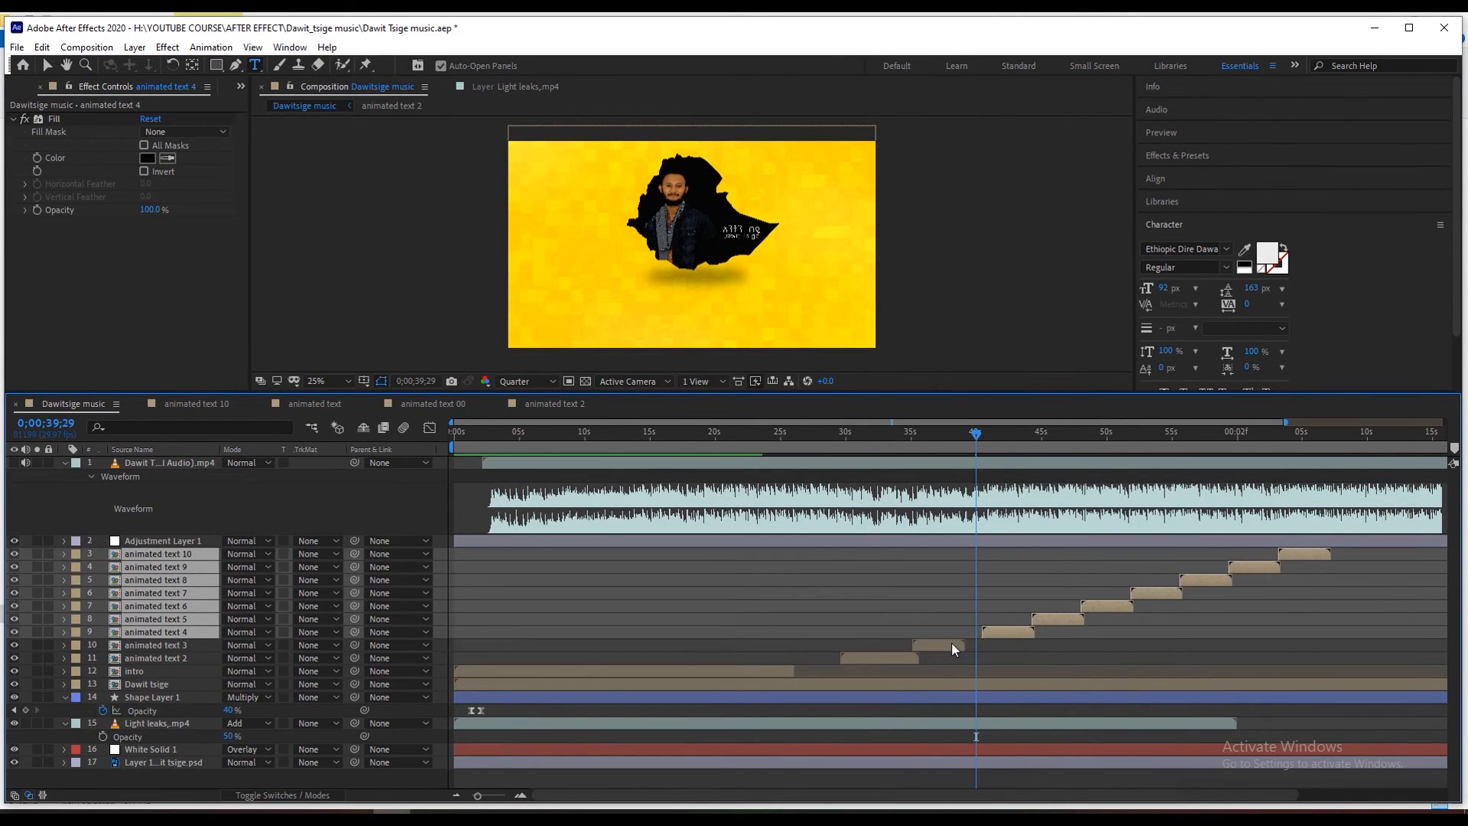
Open the animated text 3 composition and set its duration to about 6 seconds.
{"action": "double_click", "coordinate": [952, 645]}
{"action": "key", "text": "ctrl+k"}
{"action": "left_click", "coordinate": [558, 461]}
{"action": "key", "text": "BackSpace"}
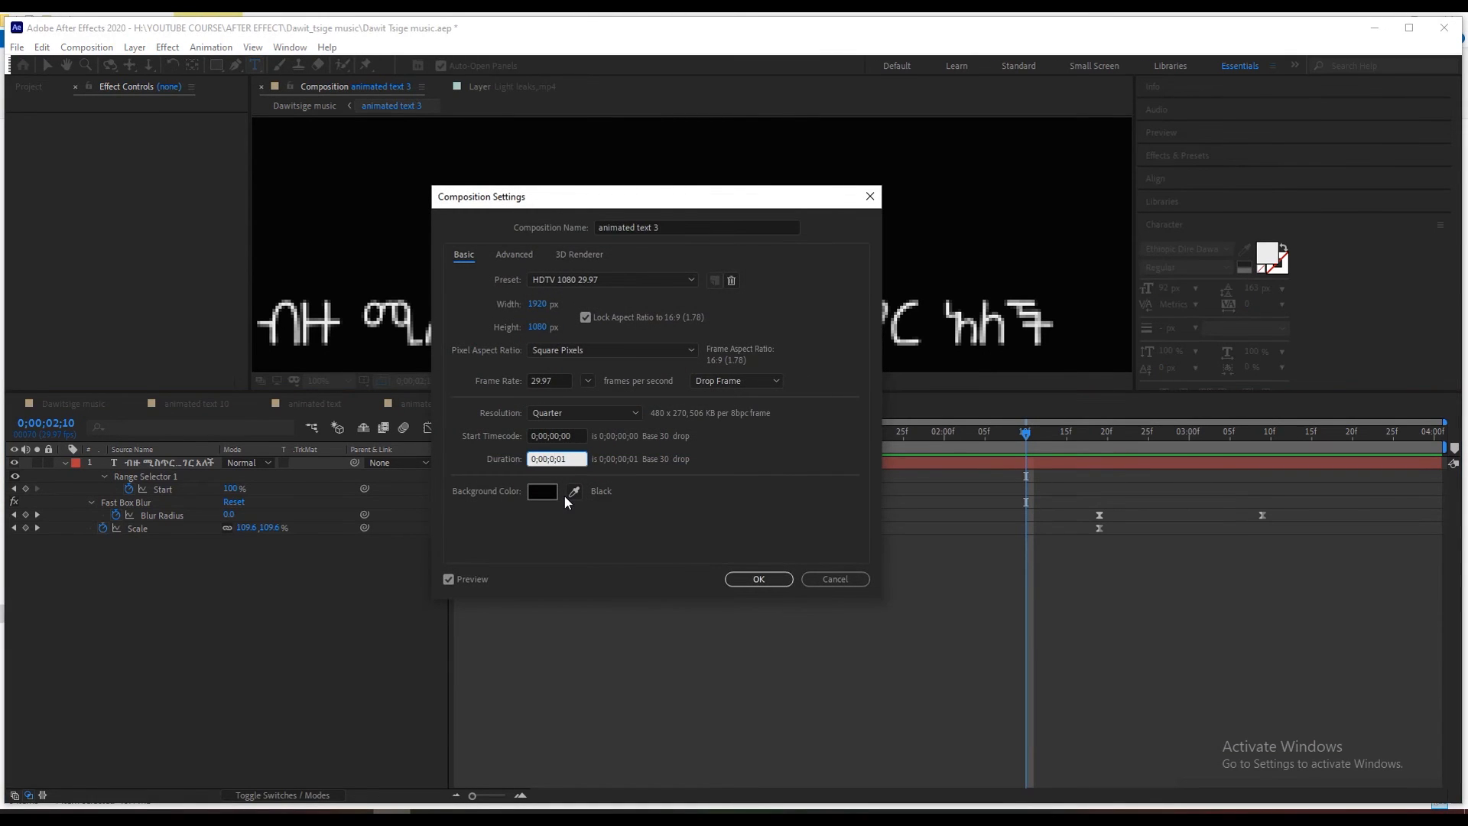
{"action": "type", "text": "6"}
{"action": "key", "text": "Return"}
Extend the text layer in animated text 3 to the composition's end and move its ending Blur Radius keyframes to begin at 0;00;05;10.
{"action": "left_click_drag", "start_coordinate": [483, 796], "coordinate": [463, 796]}
{"action": "left_click_drag", "start_coordinate": [1117, 463], "coordinate": [1447, 463]}
{"action": "left_click_drag", "start_coordinate": [1027, 503], "coordinate": [870, 521]}
{"action": "left_click_drag", "start_coordinate": [886, 515], "coordinate": [1038, 515]}
{"action": "left_click", "coordinate": [1327, 434]}
{"action": "left_click_drag", "start_coordinate": [1324, 516], "coordinate": [1329, 516]}
Swap the Scale keyframes in animated text 3 so it scales from 110% to 100% at 0;00;02;20, and return to Dawitsige music.
{"action": "left_click", "coordinate": [885, 528]}
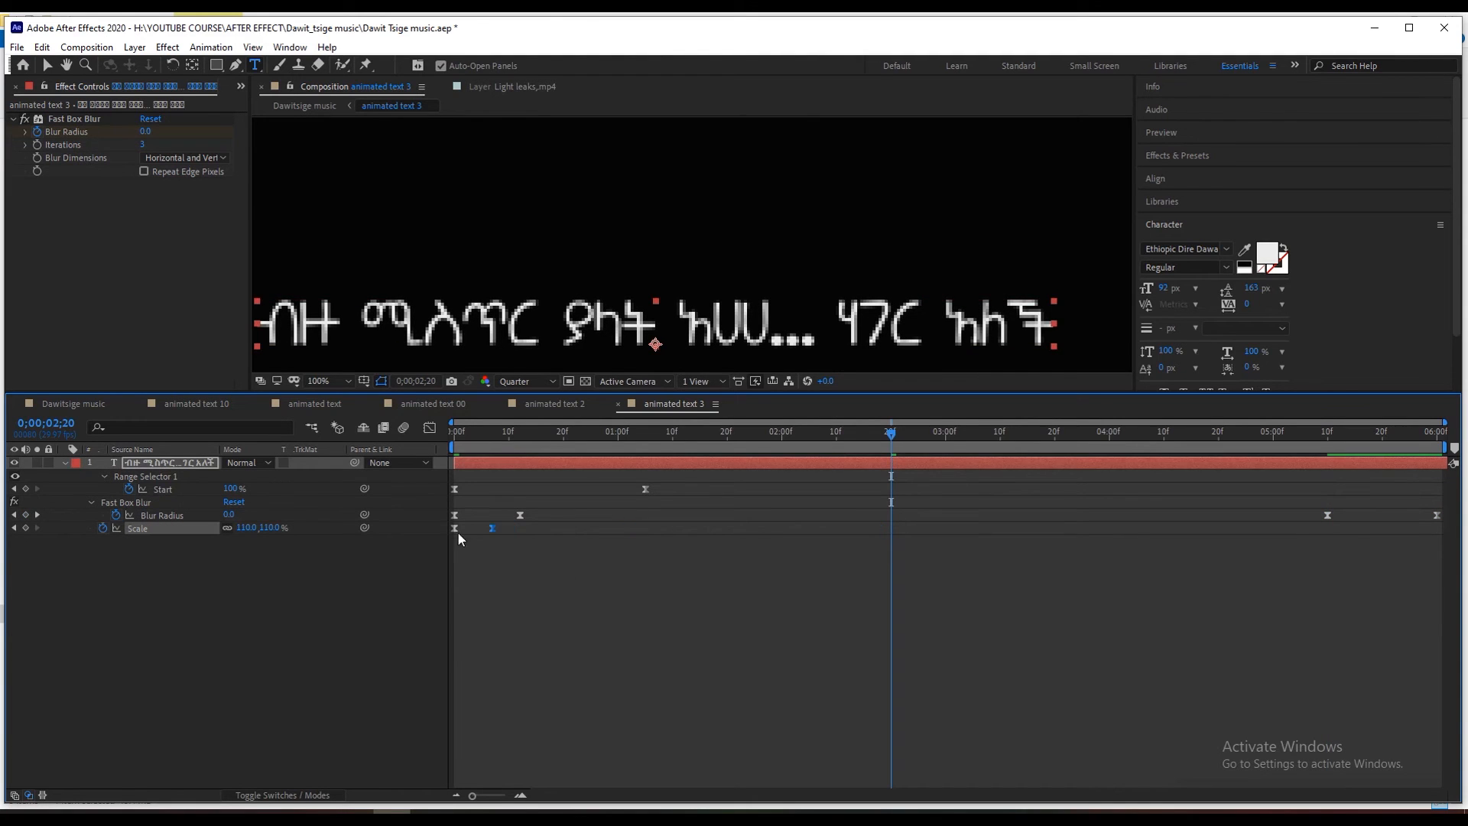
{"action": "left_click_drag", "start_coordinate": [458, 534], "coordinate": [882, 543]}
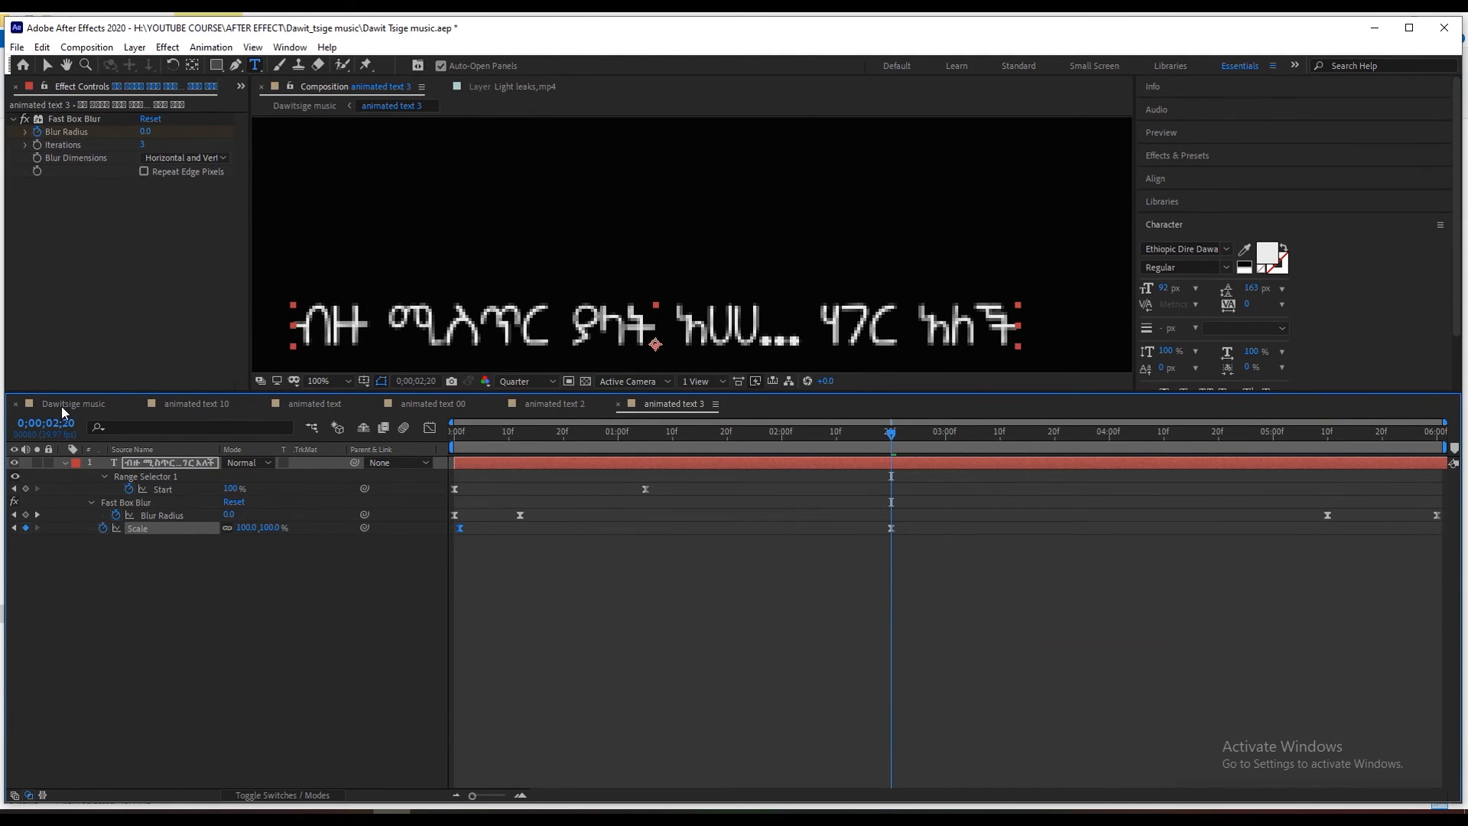
{"action": "left_click", "coordinate": [68, 404]}
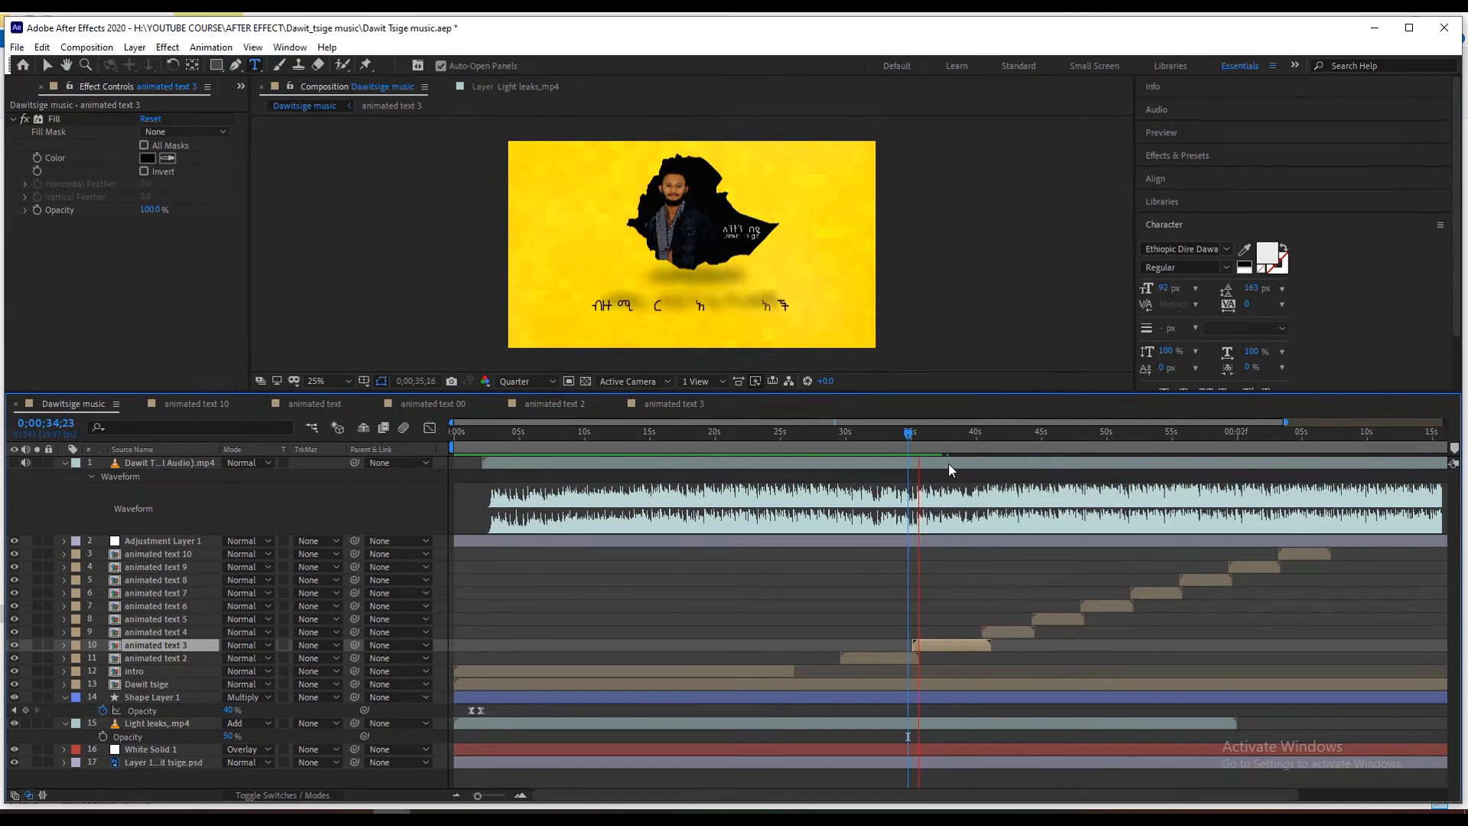
Shift animated text 2 and animated text 3 slightly later, to about 0;00;30;00 and 0;00;35;16, and play them with the audio.
{"action": "left_click", "coordinate": [918, 434]}
{"action": "left_click_drag", "start_coordinate": [869, 658], "coordinate": [935, 646]}
{"action": "key", "text": "space"}
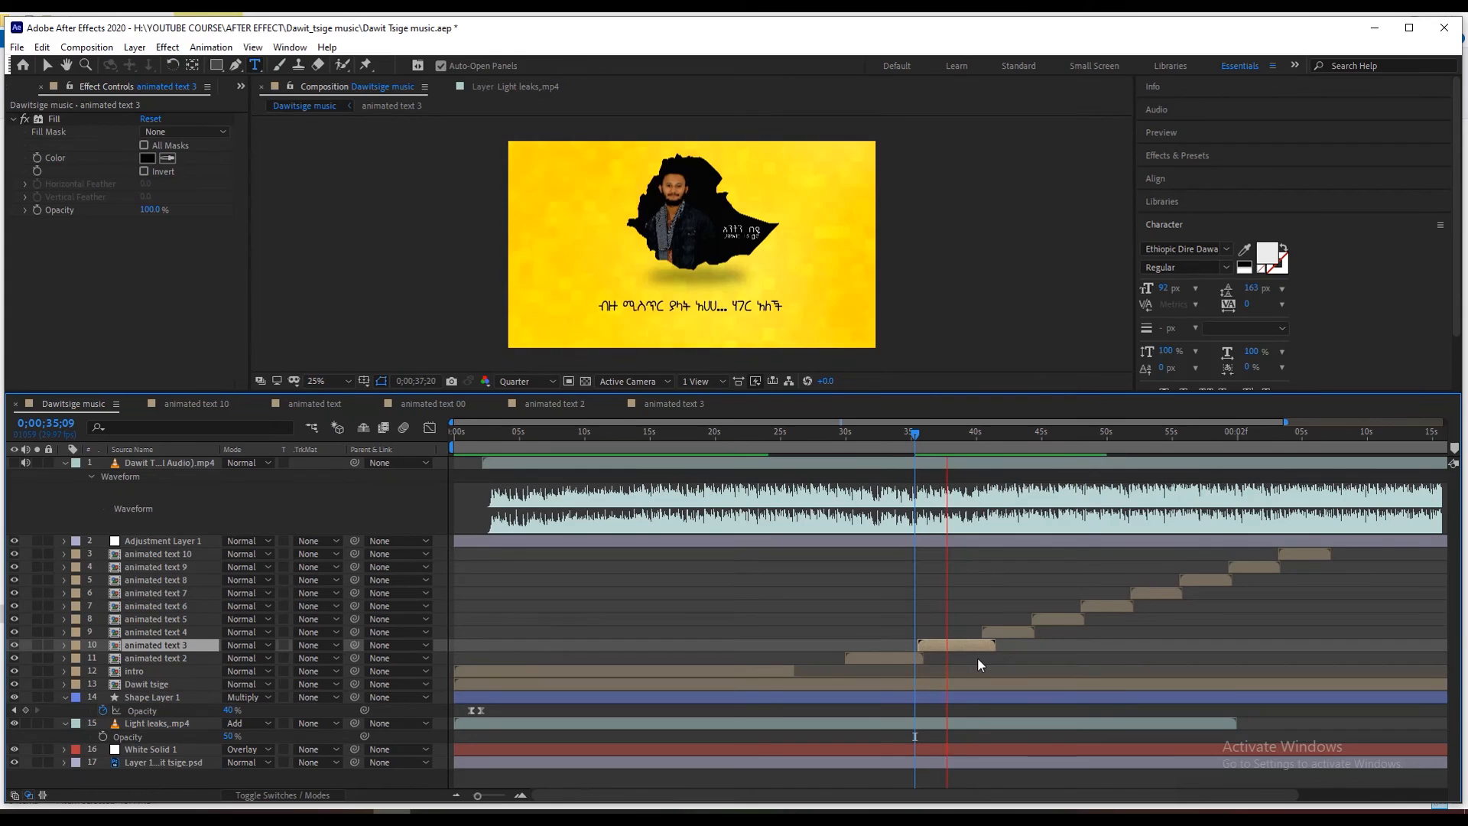
Try starting animated text 4 at about 0;00;41;09 and play it against the audio.
{"action": "key", "text": "space"}
{"action": "mouse_move", "coordinate": [1000, 634]}
{"action": "left_mouse_down"}
{"action": "mouse_move", "coordinate": [1008, 612]}
{"action": "mouse_move", "coordinate": [1009, 633]}
{"action": "left_mouse_up"}
{"action": "key", "text": "space"}
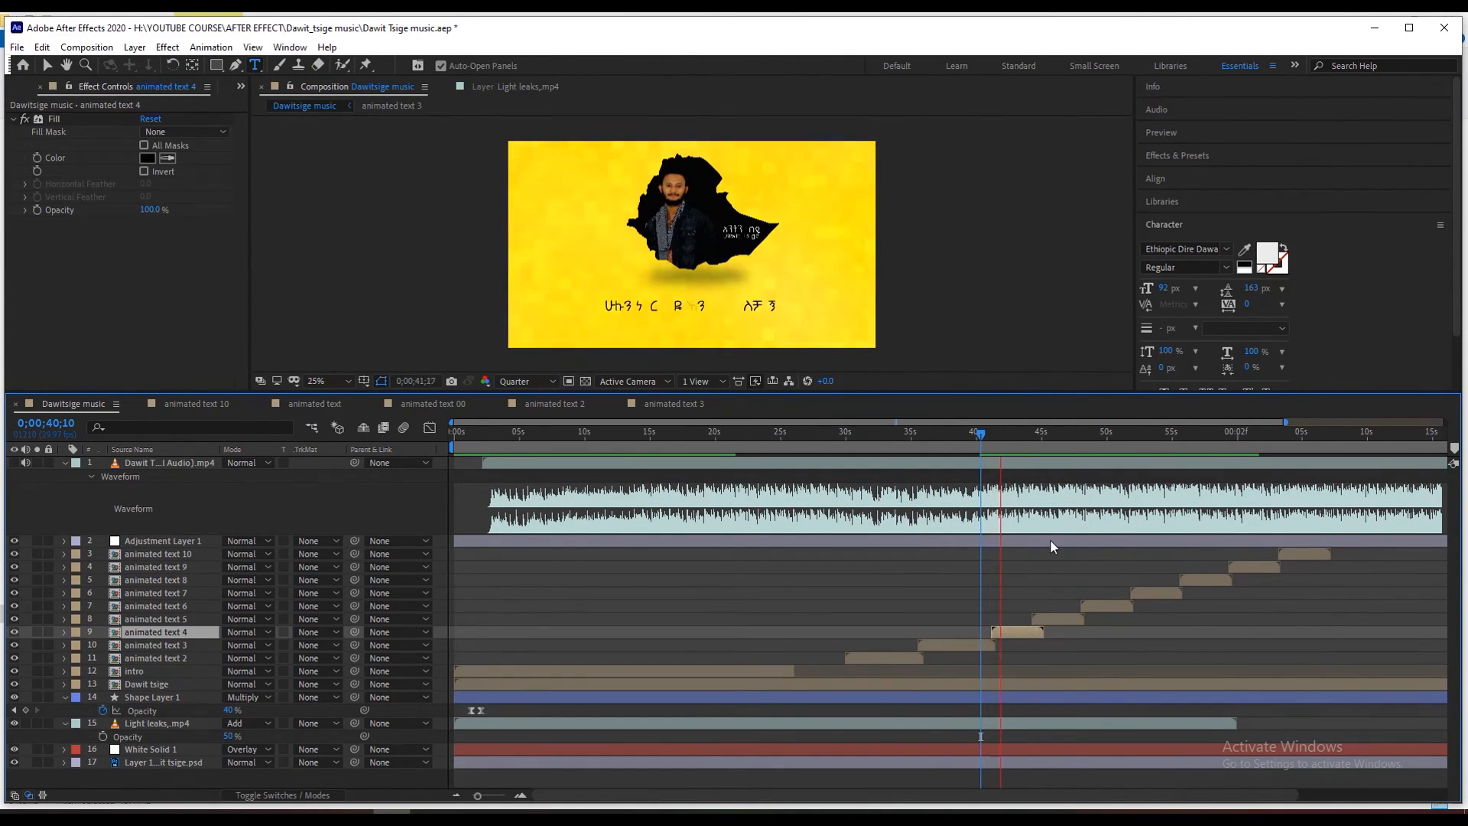
Move the ending Blur Radius keyframes in animated text 3 earlier, to begin at about 0;00;04;18, and check the blur-out in Dawitsige music.
{"action": "left_click", "coordinate": [981, 442]}
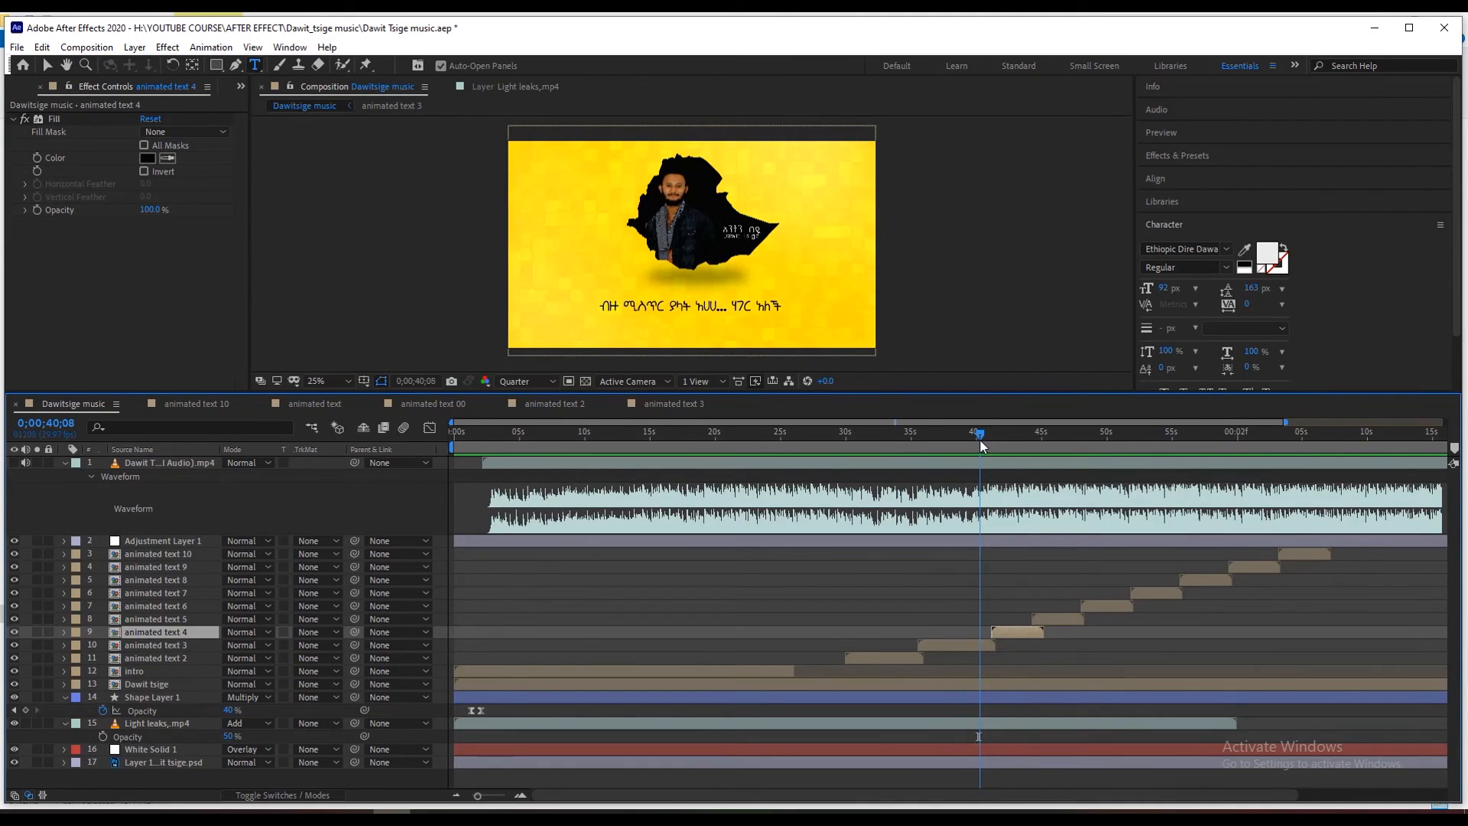
{"action": "double_click", "coordinate": [975, 646]}
{"action": "left_click_drag", "start_coordinate": [1441, 499], "coordinate": [1195, 575]}
{"action": "left_click_drag", "start_coordinate": [1327, 517], "coordinate": [1207, 517]}
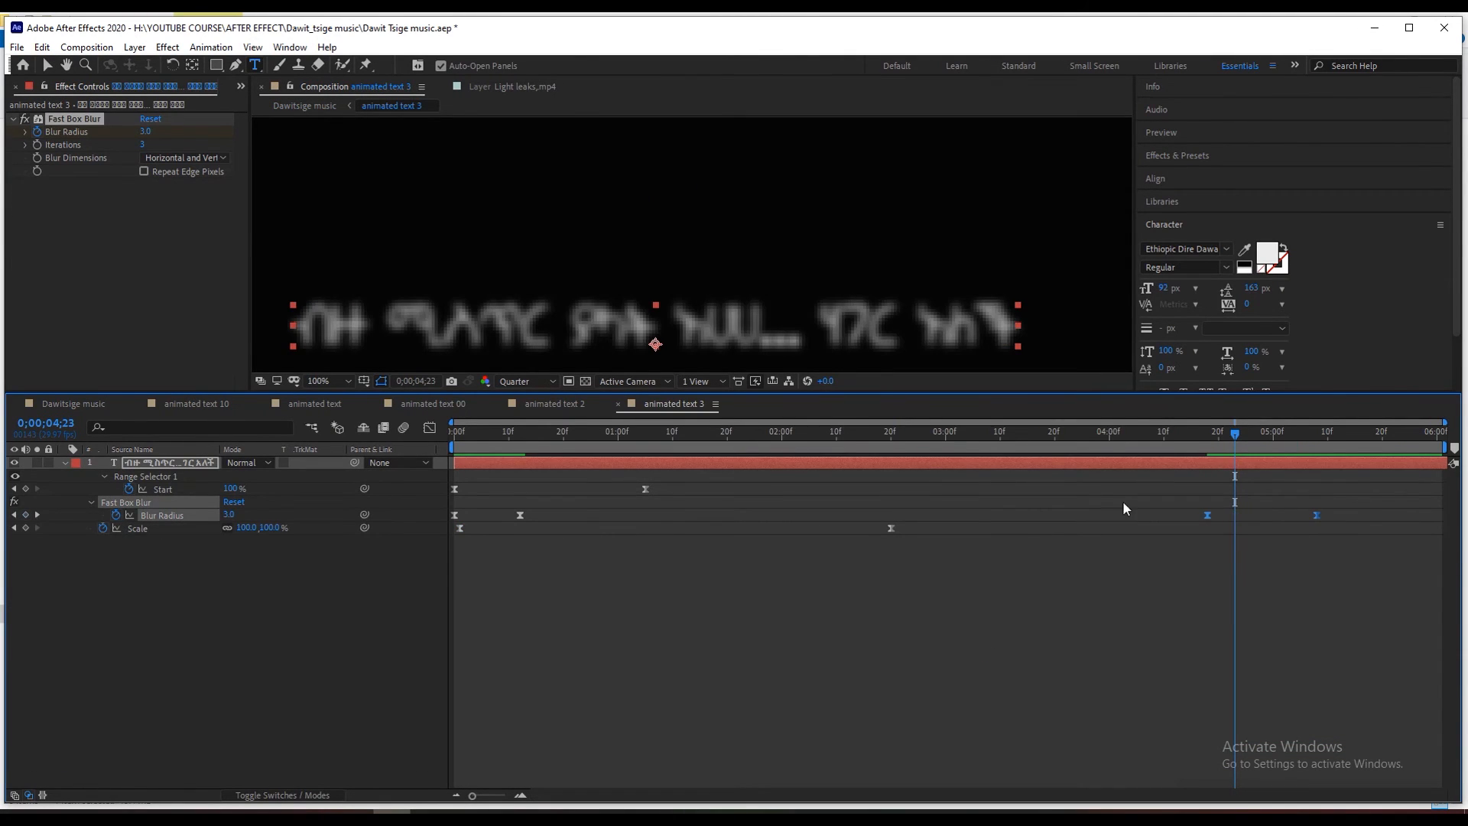
{"action": "left_click", "coordinate": [98, 404]}
{"action": "left_click", "coordinate": [965, 442]}
{"action": "key", "text": "space"}
{"action": "left_click", "coordinate": [986, 441]}
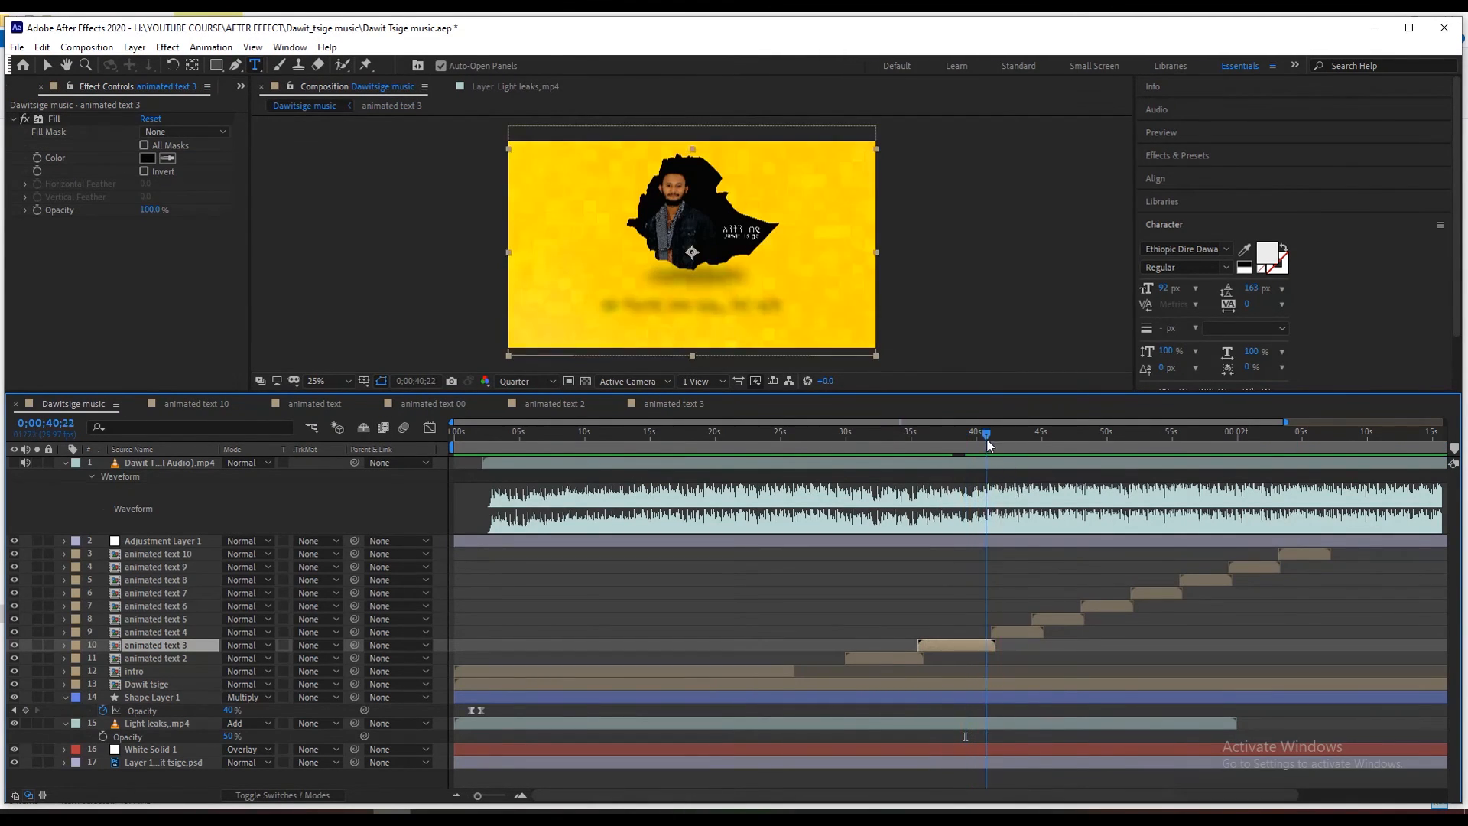
Move animated text 4 to start at about 0;00;40;22 and animated text 5 to start at 0;00;46;04.
{"action": "left_click", "coordinate": [981, 442]}
{"action": "left_click_drag", "start_coordinate": [1017, 631], "coordinate": [1008, 632]}
{"action": "key", "text": "space"}
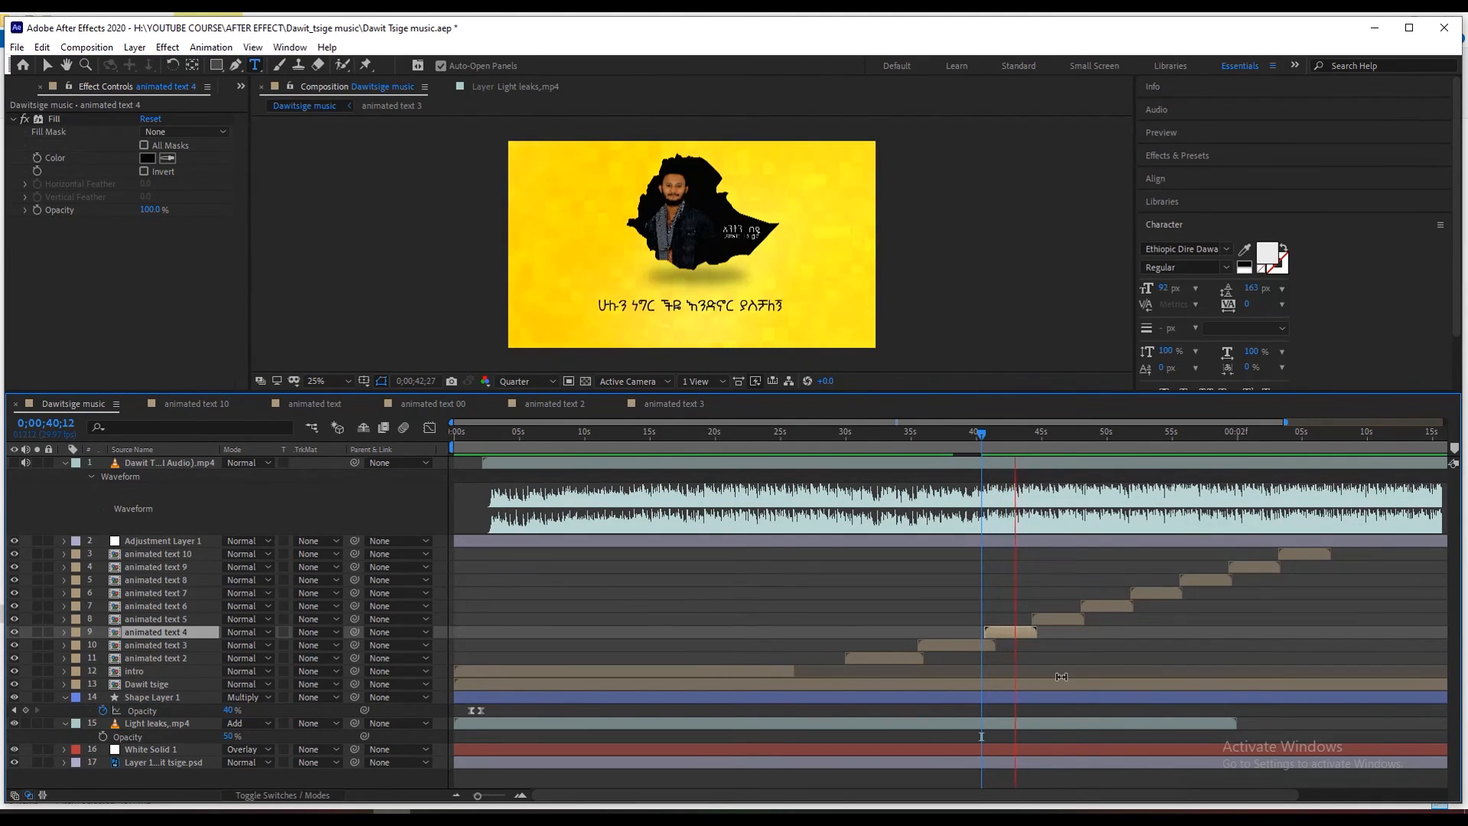
{"action": "left_click", "coordinate": [1060, 437]}
{"action": "left_click_drag", "start_coordinate": [1062, 621], "coordinate": [1091, 622]}
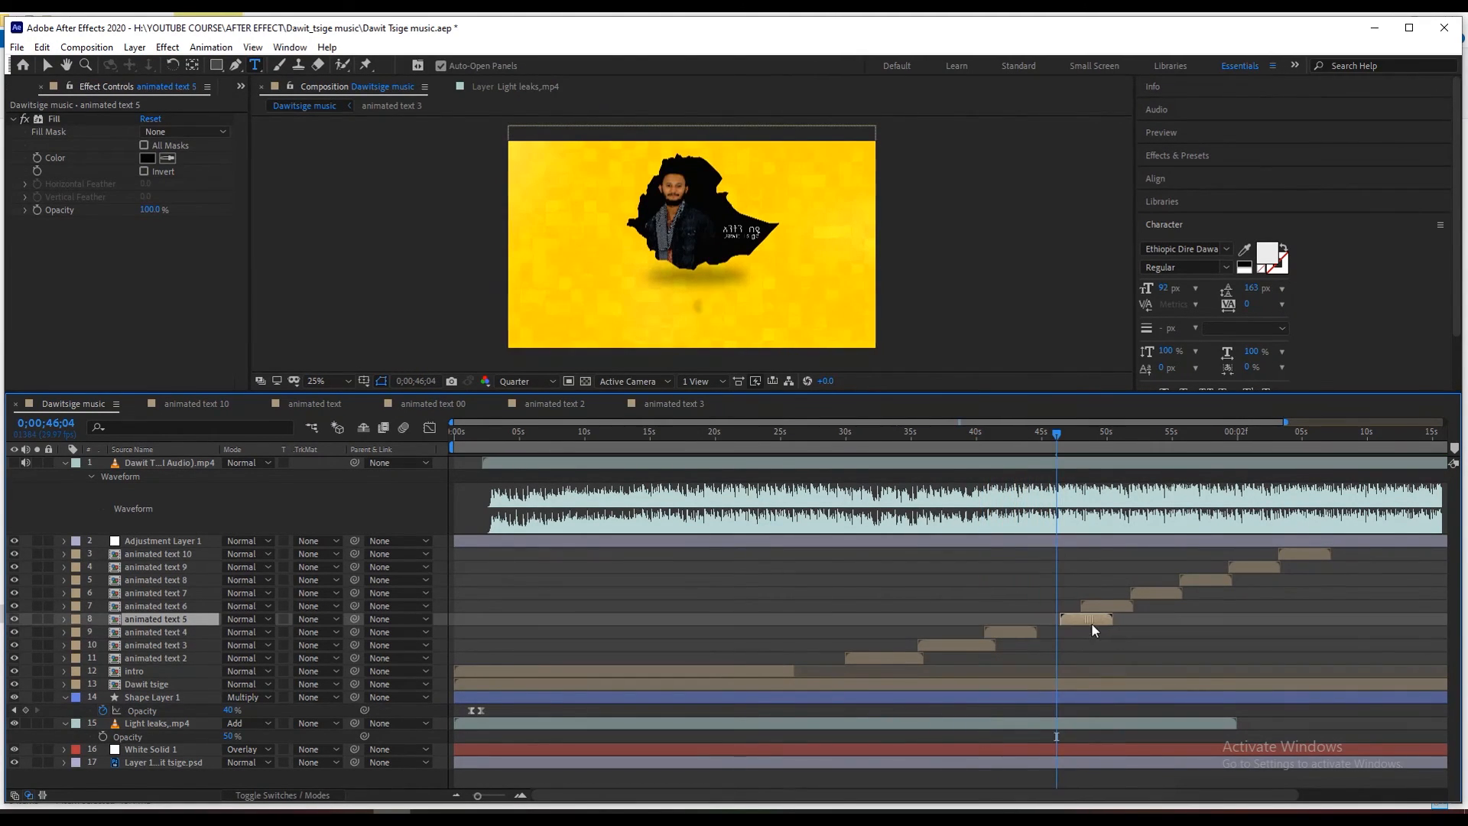
Open the animated text 4 composition and set its duration to about 6 seconds.
{"action": "double_click", "coordinate": [1013, 632]}
{"action": "left_click", "coordinate": [1262, 516]}
{"action": "left_click_drag", "start_coordinate": [1110, 518], "coordinate": [1094, 517]}
{"action": "key", "text": "ctrl+k"}
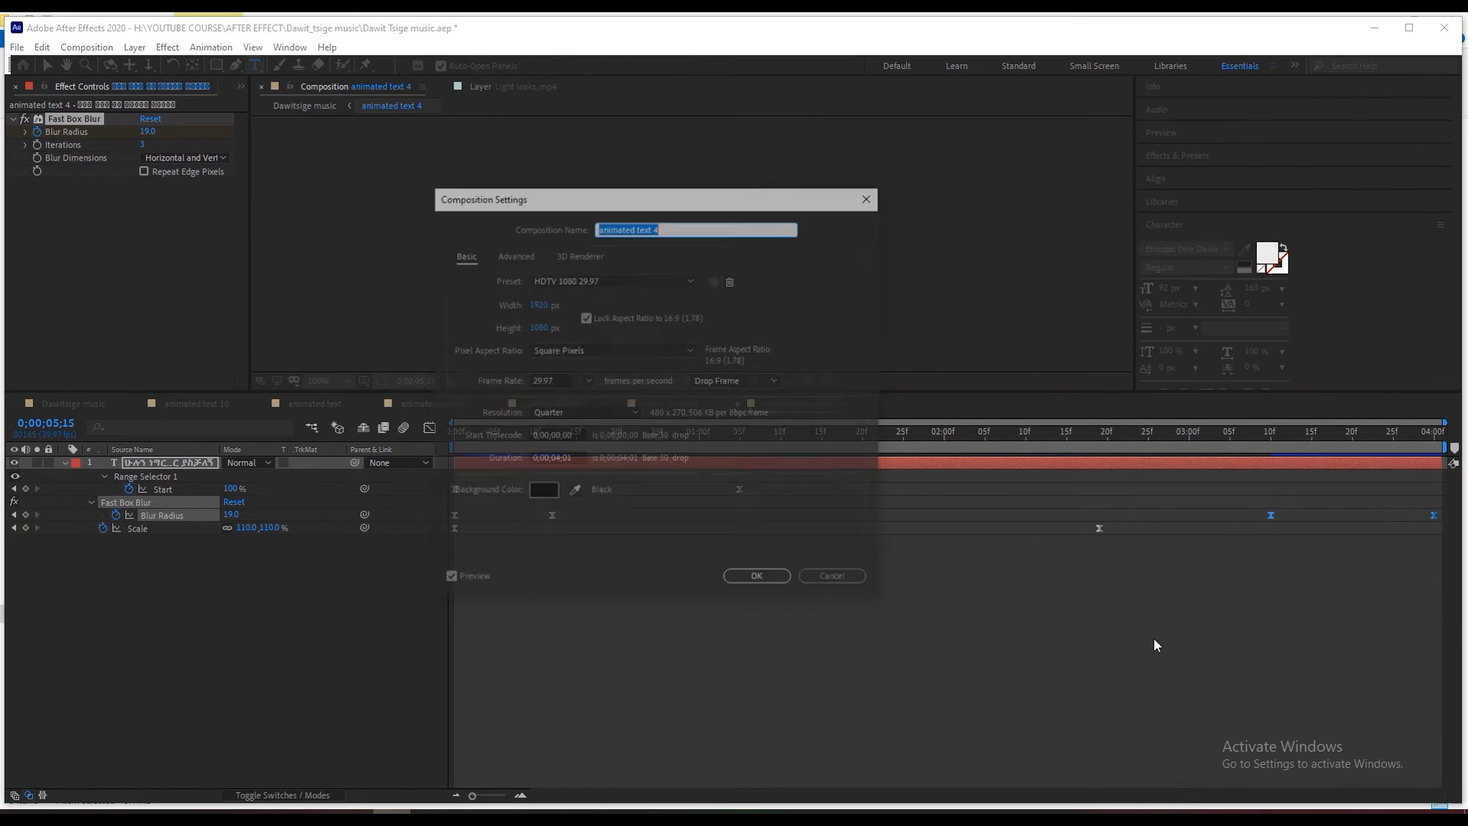
{"action": "left_click_drag", "start_coordinate": [562, 459], "coordinate": [553, 459]}
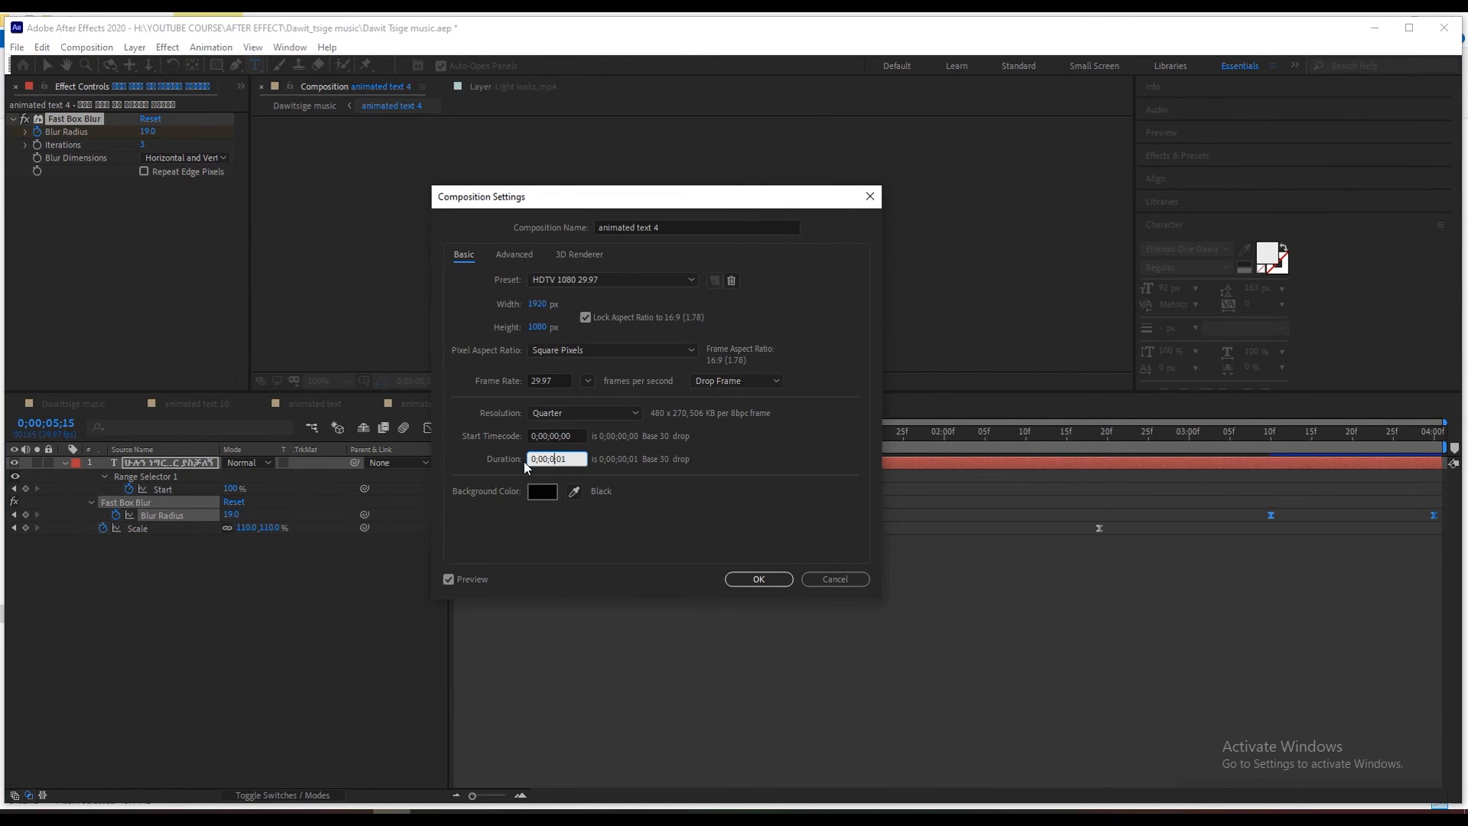
{"action": "type", "text": "6"}
{"action": "key", "text": "Return"}
Extend the text layer in animated text 4 to the composition's end and move its ending Blur Radius keyframes to begin at about 0;00;05;10.
{"action": "left_click", "coordinate": [1099, 435]}
{"action": "left_click_drag", "start_coordinate": [764, 796], "coordinate": [857, 796]}
{"action": "left_click_drag", "start_coordinate": [1292, 463], "coordinate": [1450, 462]}
{"action": "left_click_drag", "start_coordinate": [487, 796], "coordinate": [472, 796]}
{"action": "left_click_drag", "start_coordinate": [1191, 486], "coordinate": [979, 553]}
{"action": "left_click_drag", "start_coordinate": [1108, 515], "coordinate": [1388, 514]}
Swap the Scale keyframes in animated text 4, placing the ending one at about 0;00;03;07, and return to Dawitsige music.
{"action": "left_click", "coordinate": [455, 529]}
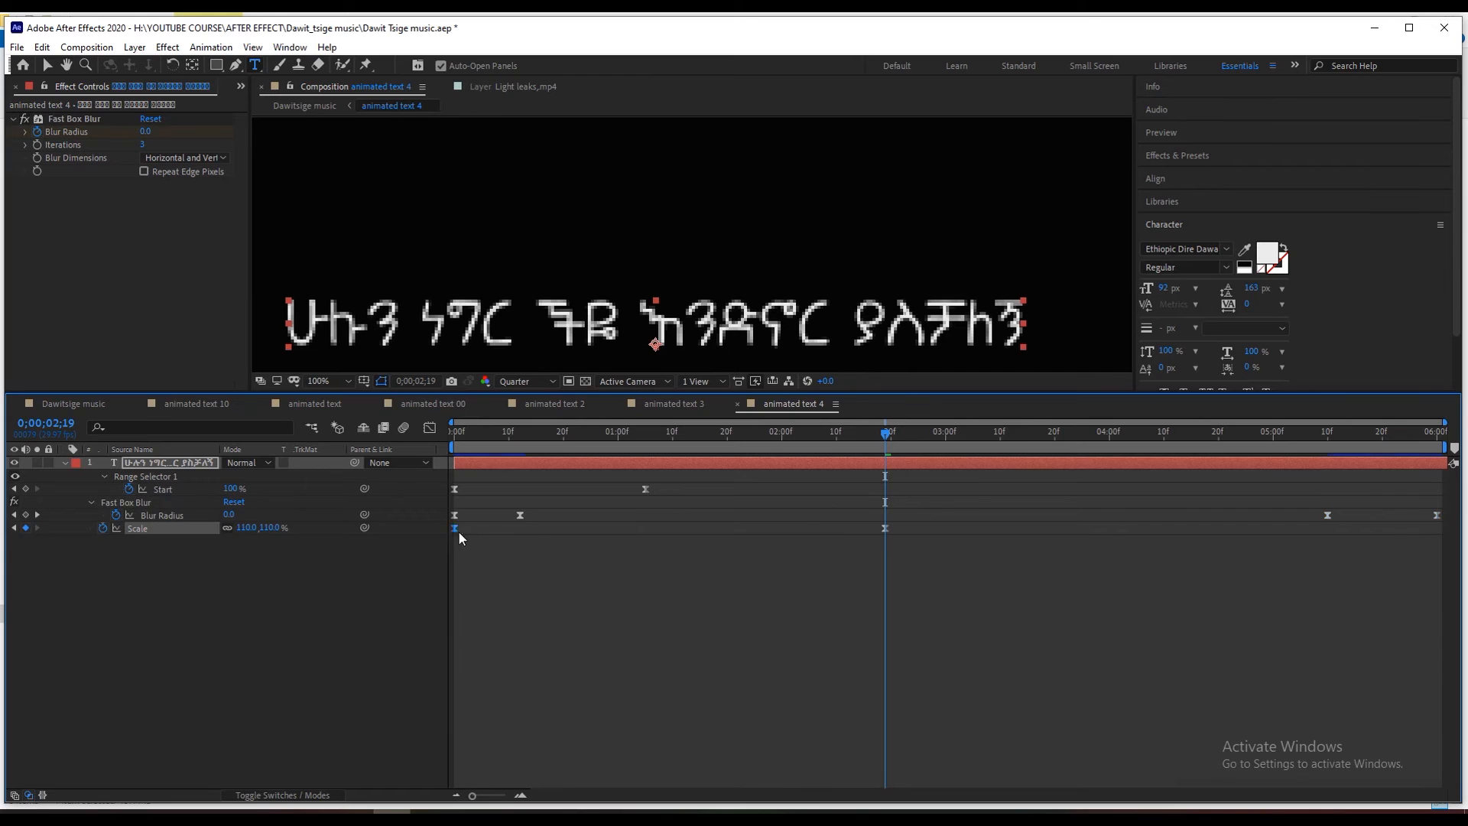
{"action": "left_click_drag", "start_coordinate": [885, 529], "coordinate": [476, 544]}
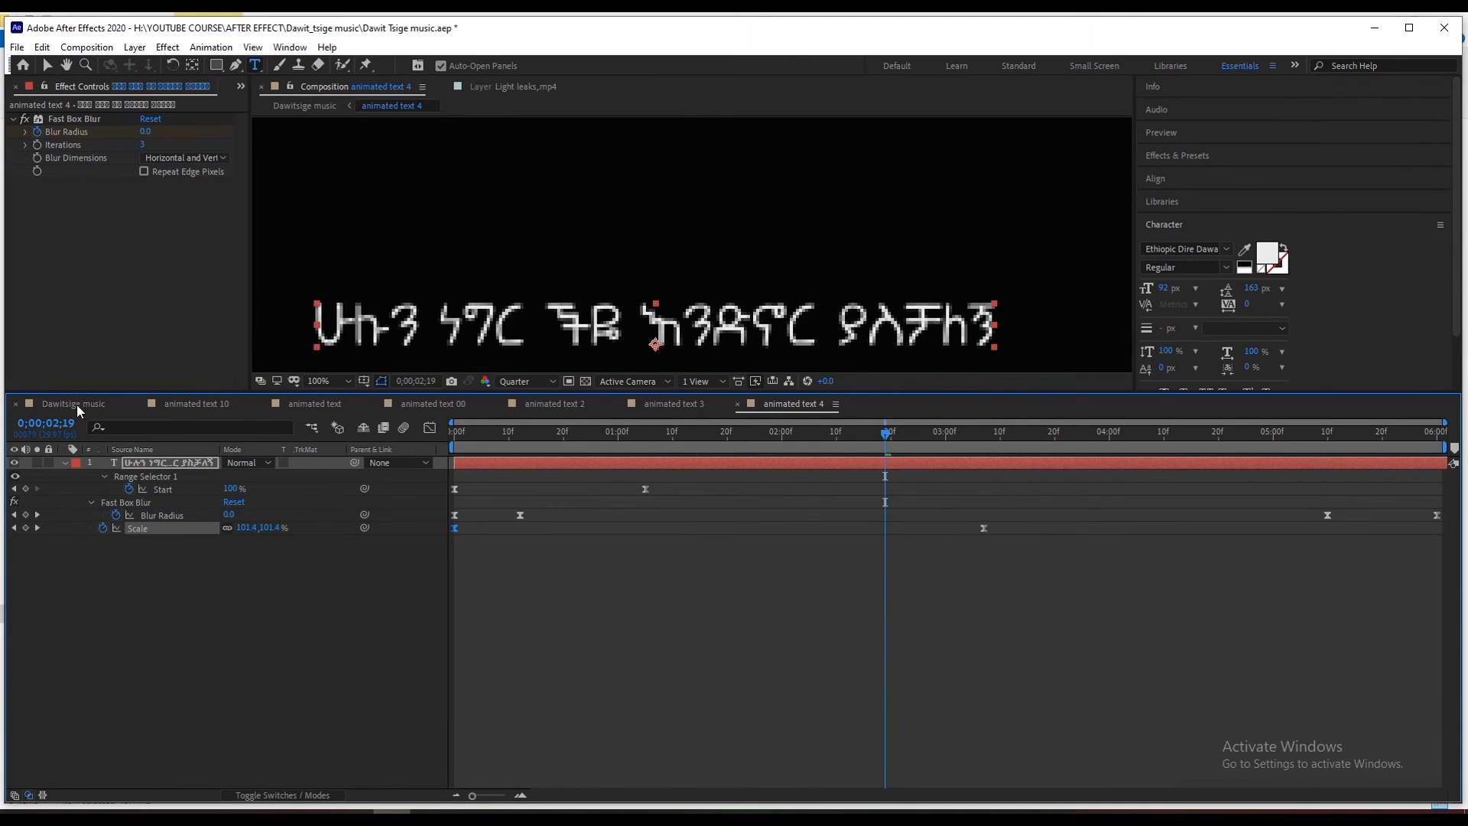
{"action": "left_click", "coordinate": [74, 404]}
Play the start of animated text 4 with the audio and show the Opacity property of animated text 3.
{"action": "key", "text": "space"}
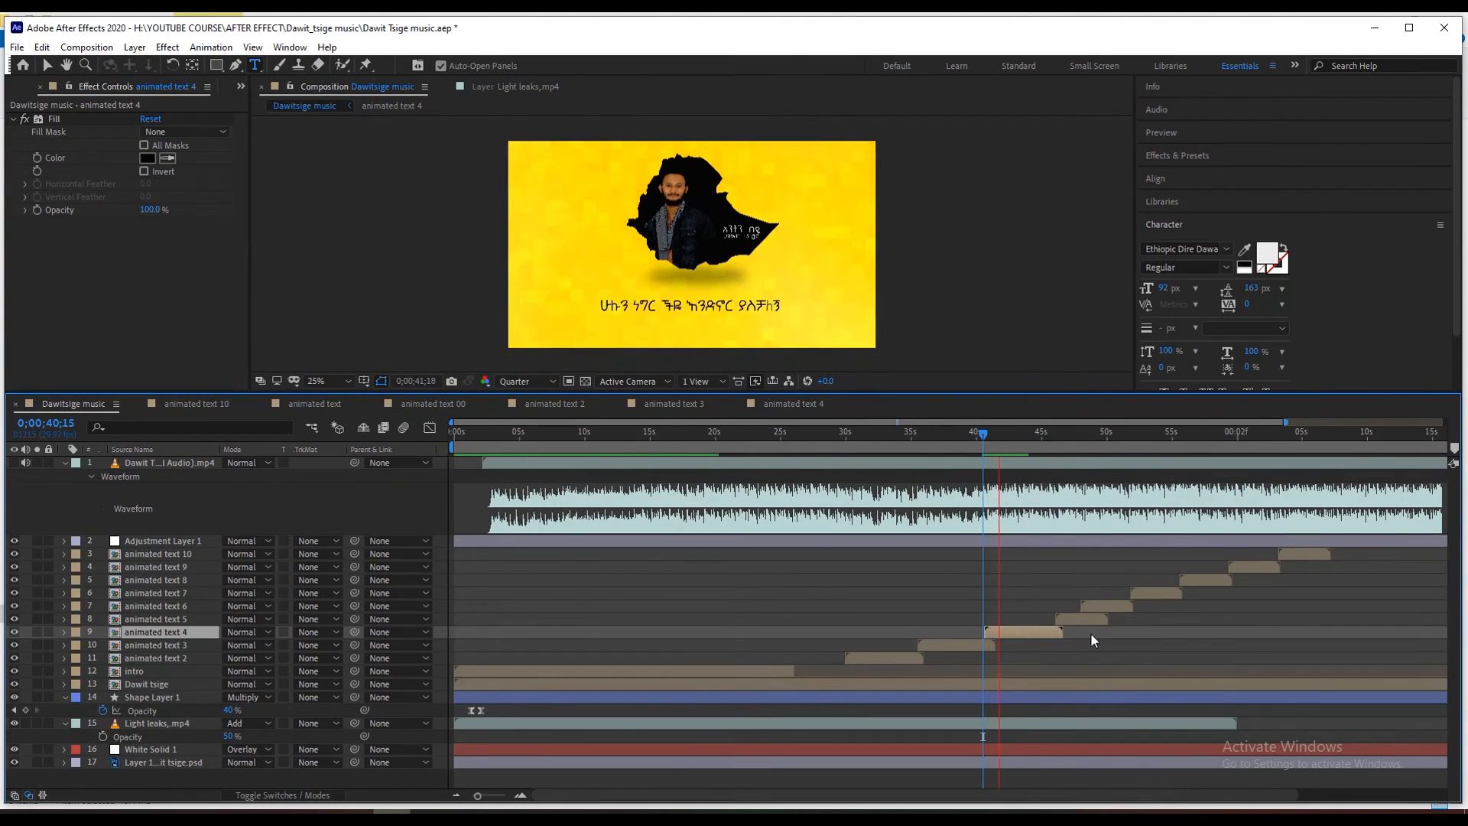
{"action": "left_click", "coordinate": [986, 435]}
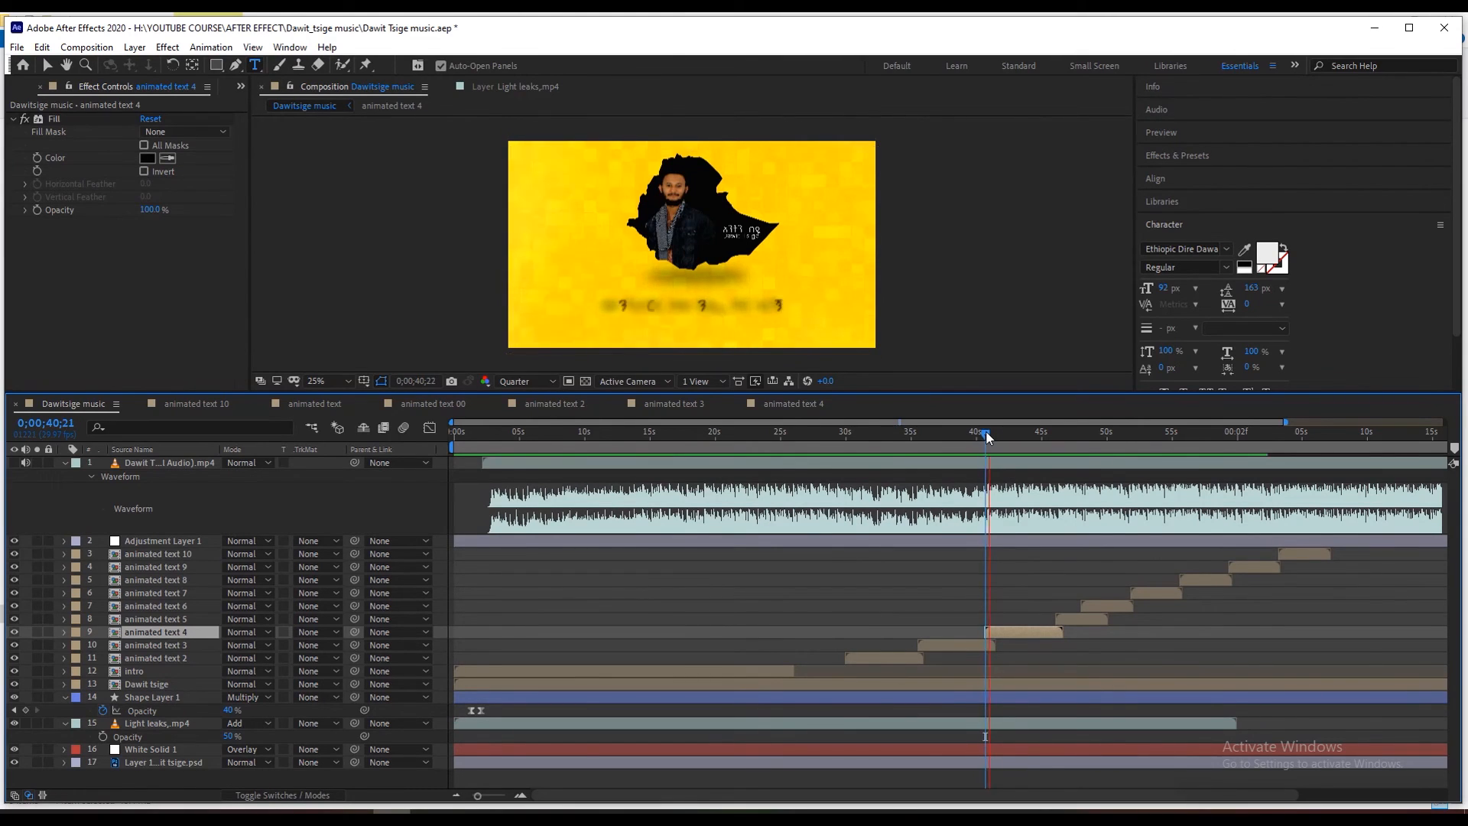
{"action": "left_click", "coordinate": [986, 643]}
{"action": "key", "text": "t"}
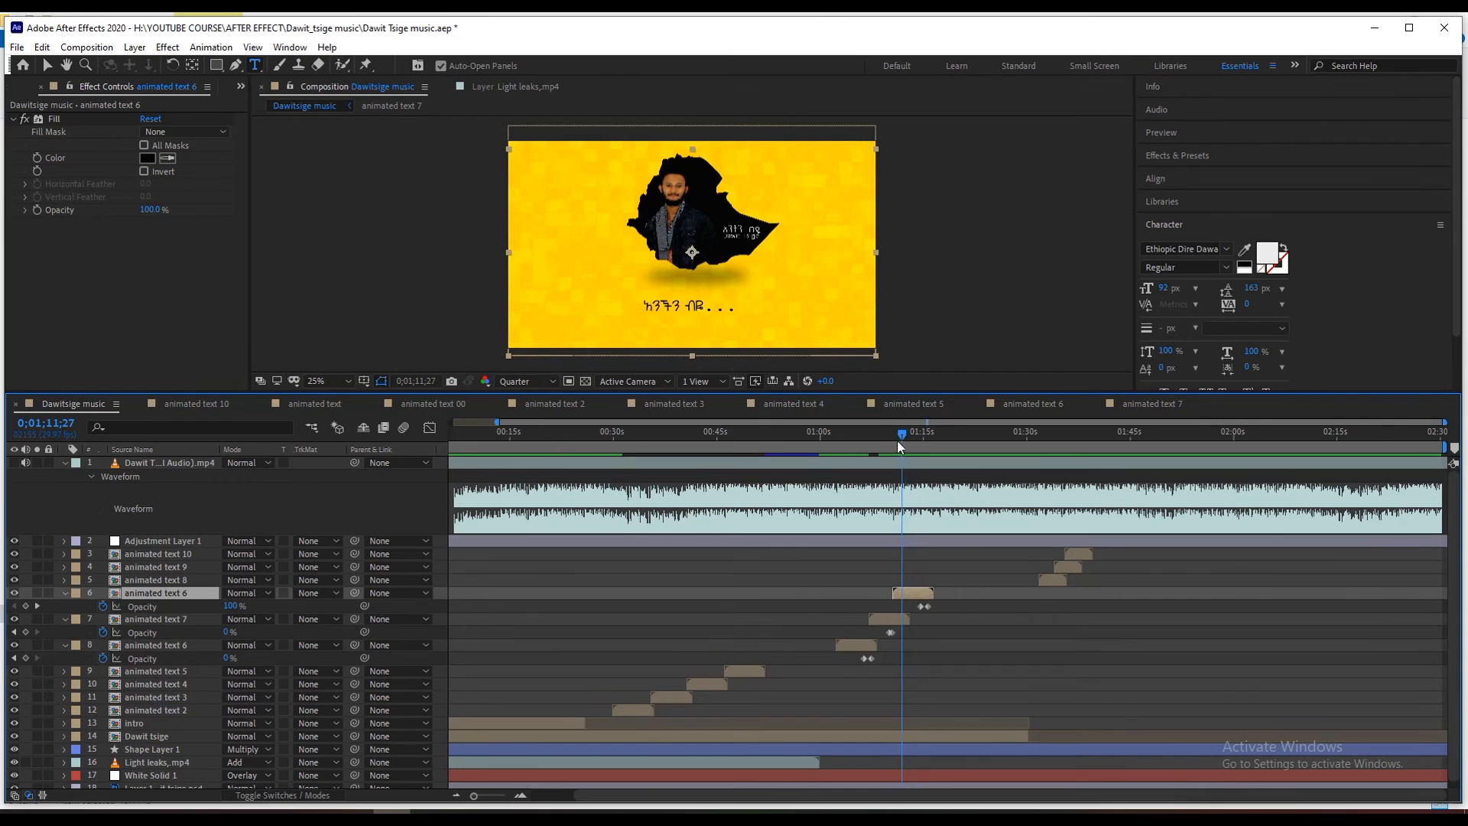
Move the Opacity fade of the last animated text 6 layer to end at about 0;01;13;17 and duplicate the layer to start there.
{"action": "left_click", "coordinate": [911, 438]}
{"action": "left_click_drag", "start_coordinate": [923, 606], "coordinate": [912, 607]}
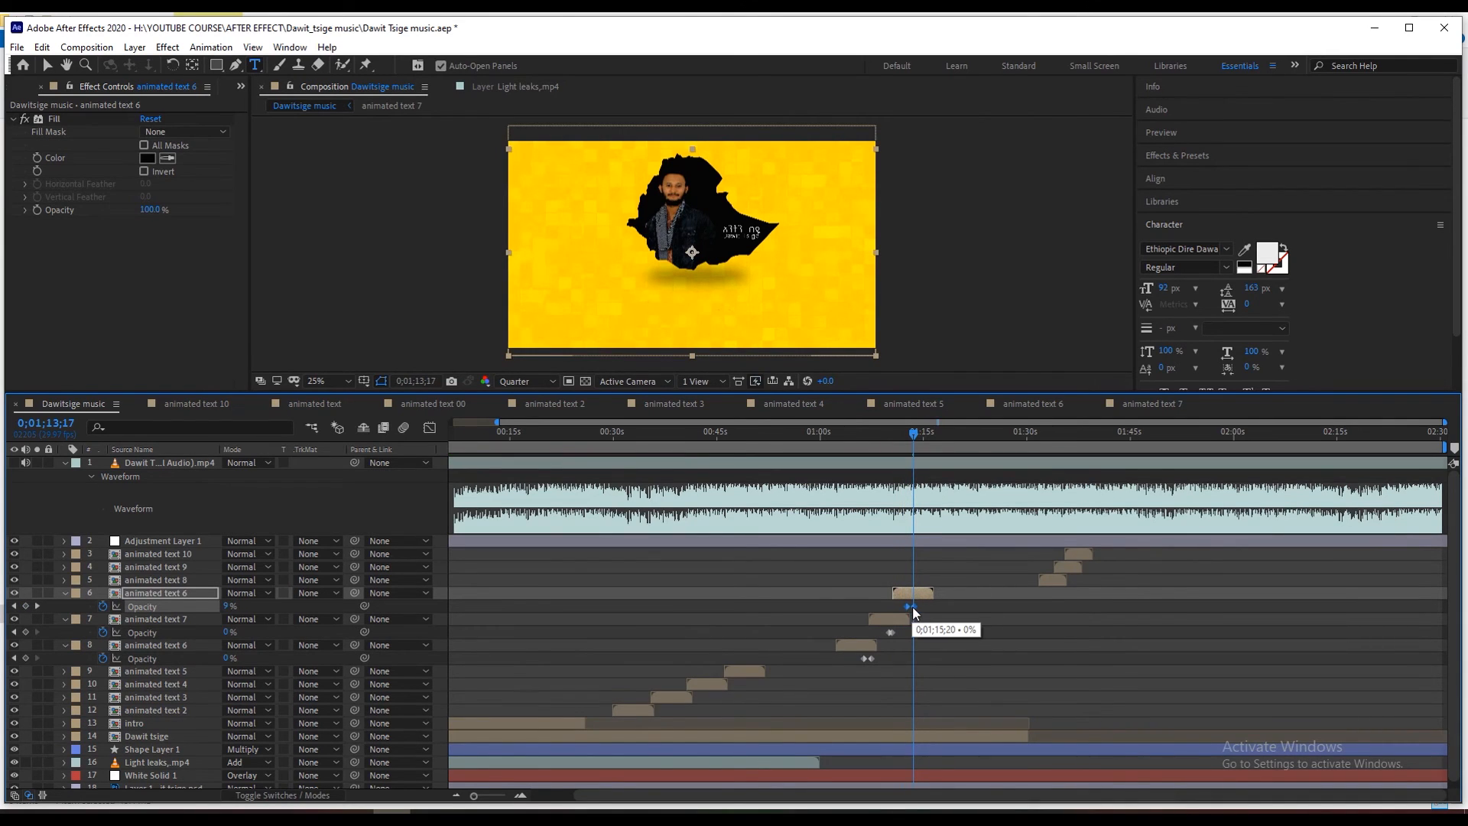
{"action": "left_click_drag", "start_coordinate": [475, 796], "coordinate": [499, 798]}
{"action": "left_click_drag", "start_coordinate": [927, 607], "coordinate": [1049, 591]}
{"action": "key", "text": "ctrl+d"}
{"action": "key", "text": "space"}
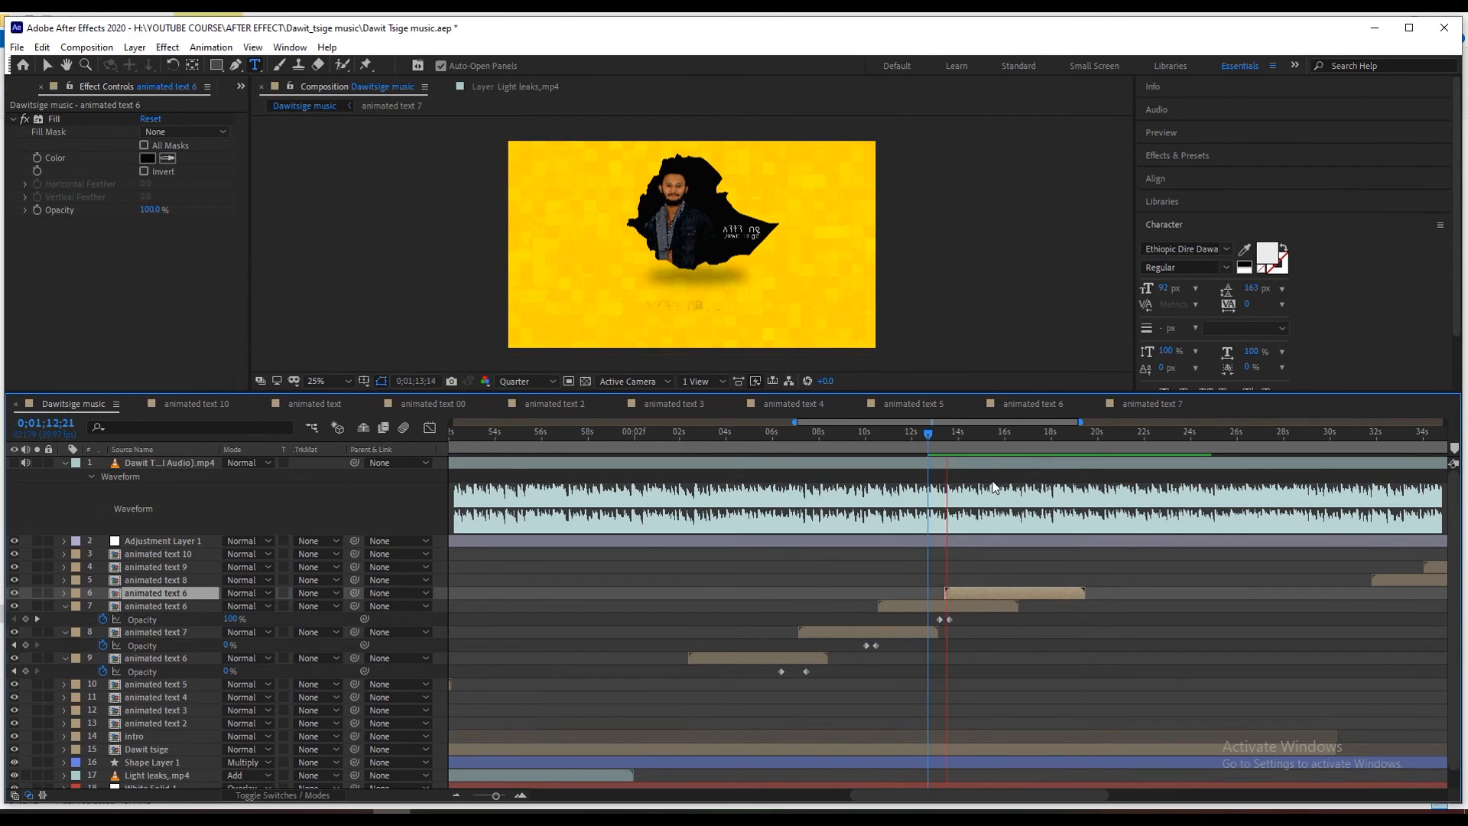
Duplicate the latest animated text 6 layer, start the copy at 0;01;16;05 and preview it.
{"action": "left_click_drag", "start_coordinate": [1008, 433], "coordinate": [1009, 434]}
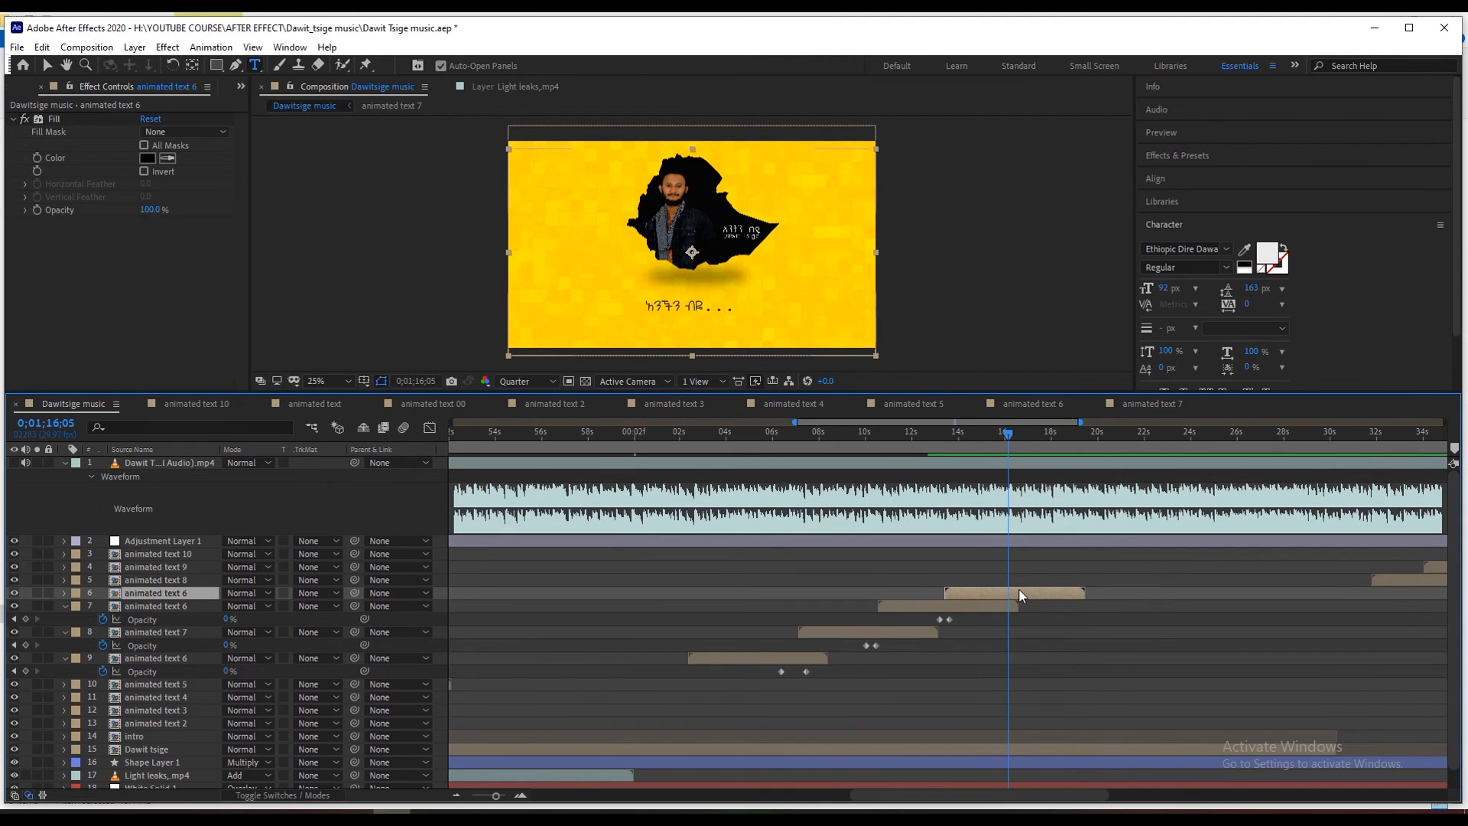
{"action": "key", "text": "ctrl+d"}
{"action": "left_click_drag", "start_coordinate": [1020, 596], "coordinate": [1061, 595]}
{"action": "key", "text": "space"}
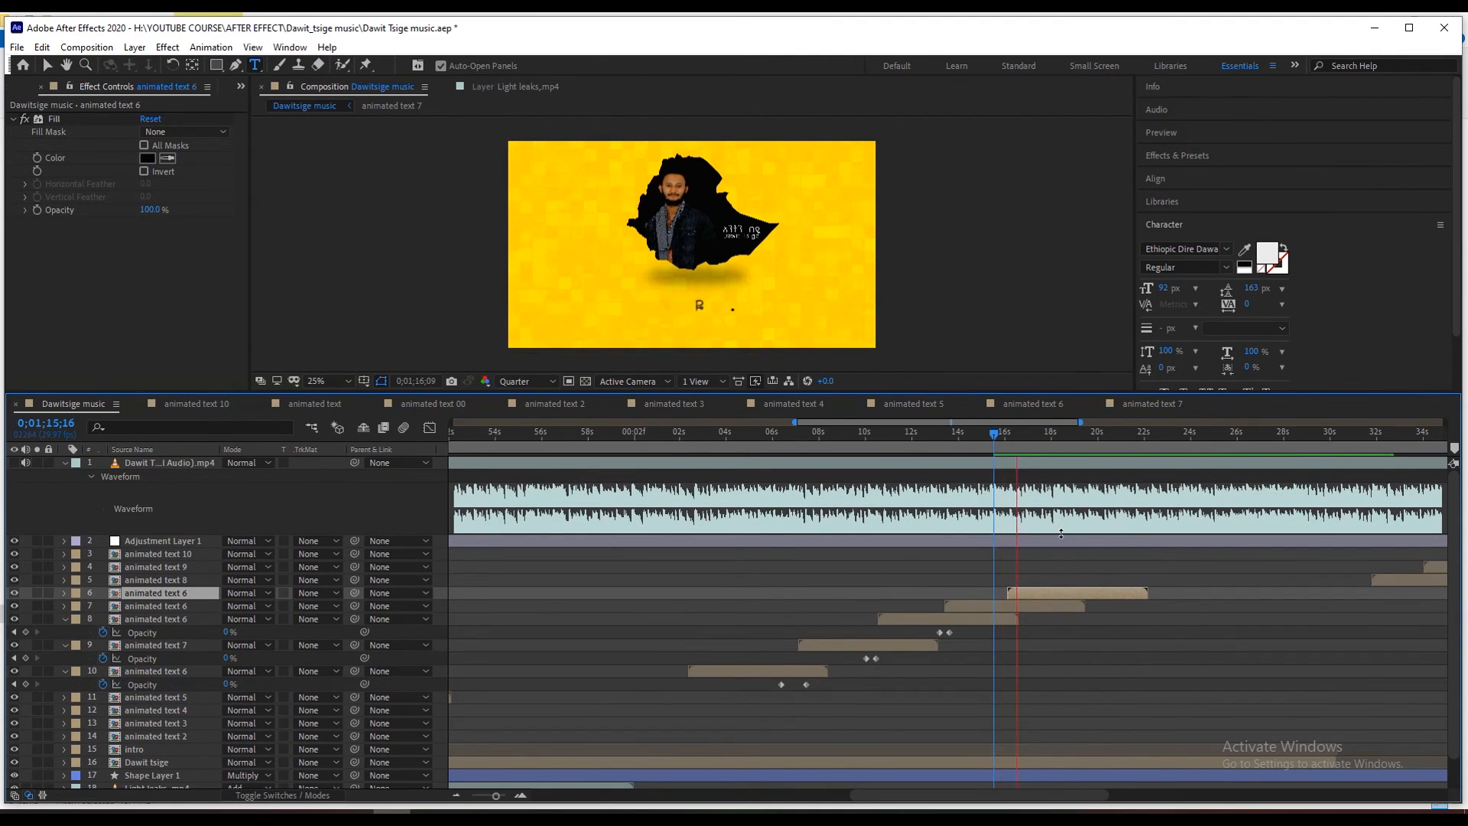
Add another copy of animated text 6 starting at about 0;01;18;28 and play it against the audio.
{"action": "left_click", "coordinate": [1073, 434]}
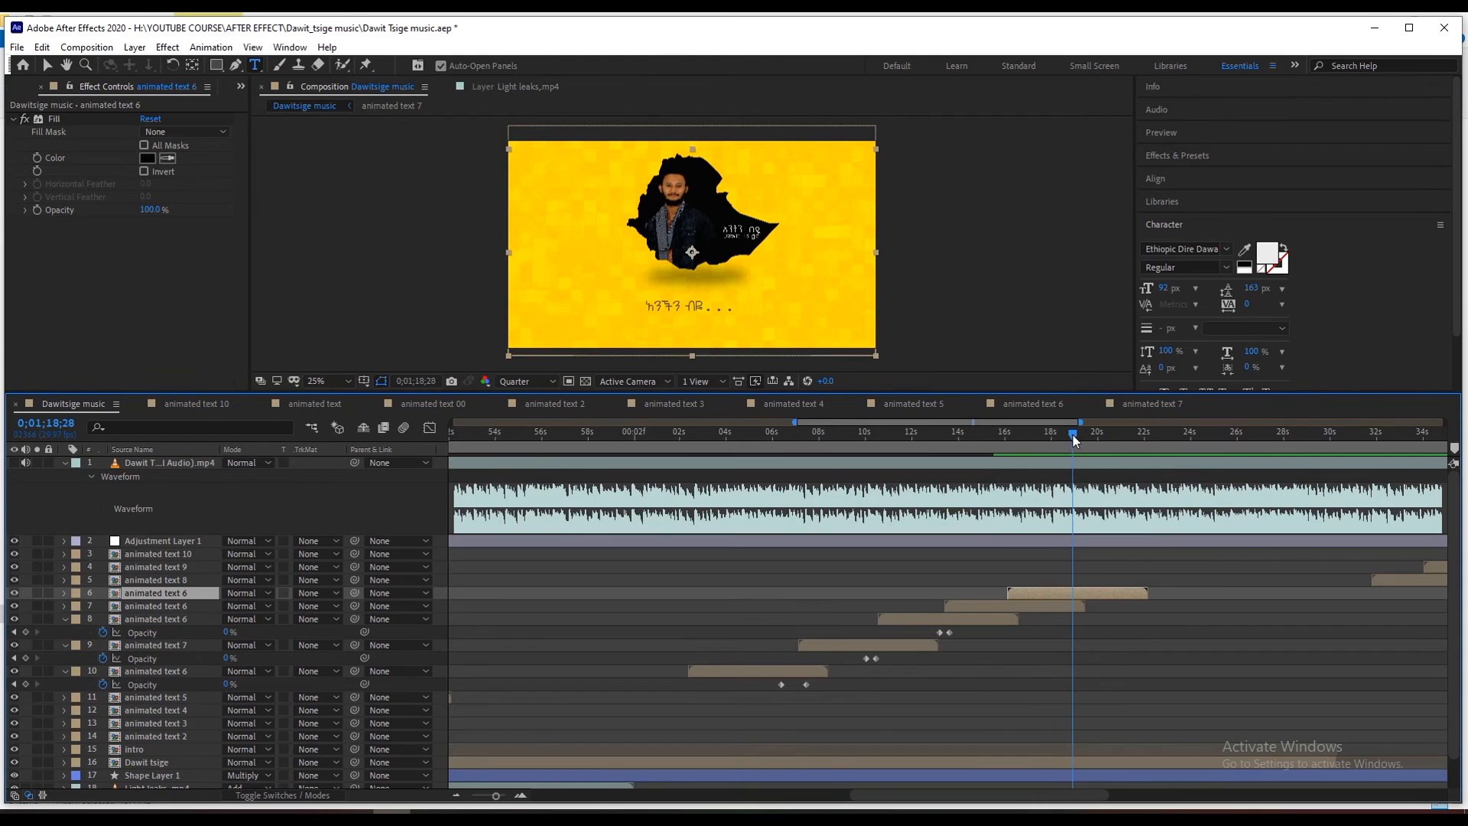
{"action": "key", "text": "ctrl+d"}
{"action": "left_click_drag", "start_coordinate": [1082, 603], "coordinate": [1145, 602]}
{"action": "key", "text": "space"}
{"action": "left_click", "coordinate": [1118, 443]}
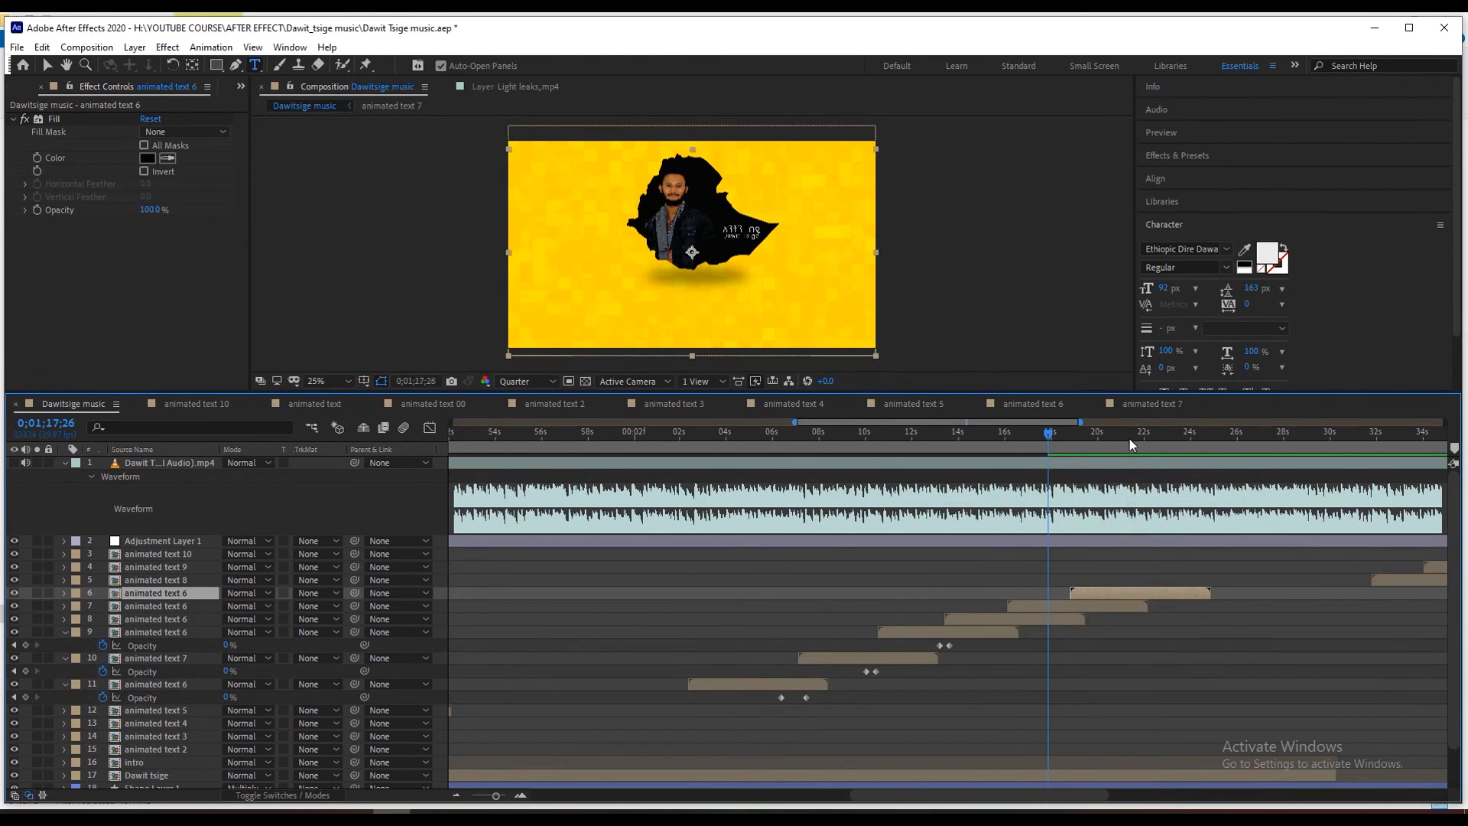
{"action": "key", "text": "space"}
Duplicate animated text 6 again with the copy starting at 0;01;21;20, and play on from there.
{"action": "left_click", "coordinate": [1135, 436]}
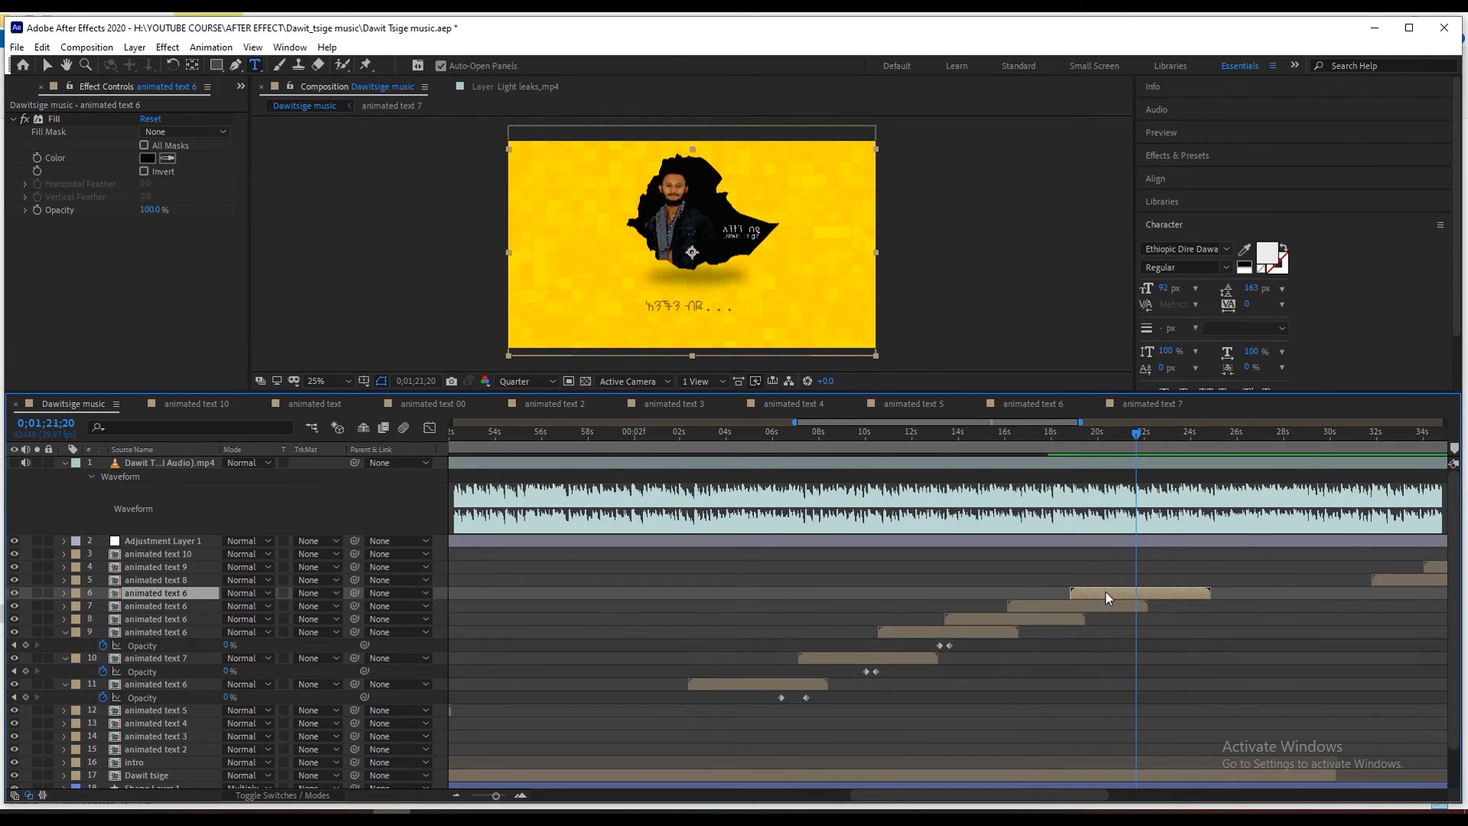
{"action": "key", "text": "ctrl+d"}
{"action": "key", "text": "bracketleft"}
{"action": "key", "text": "space"}
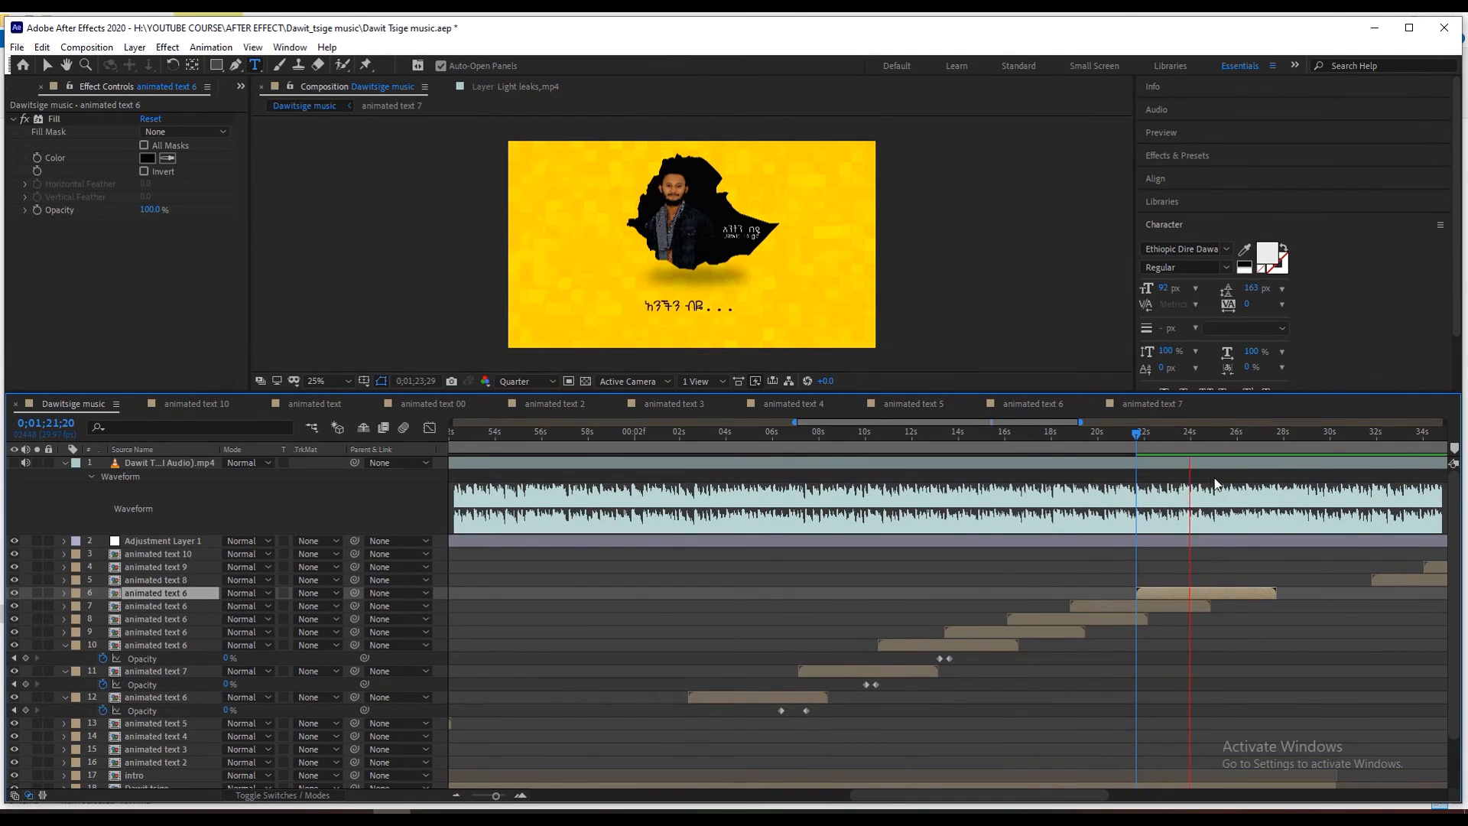
Place one more duplicate of animated text 6 at 0;01;24;13 and preview the repeated lyric.
{"action": "left_click", "coordinate": [1199, 454]}
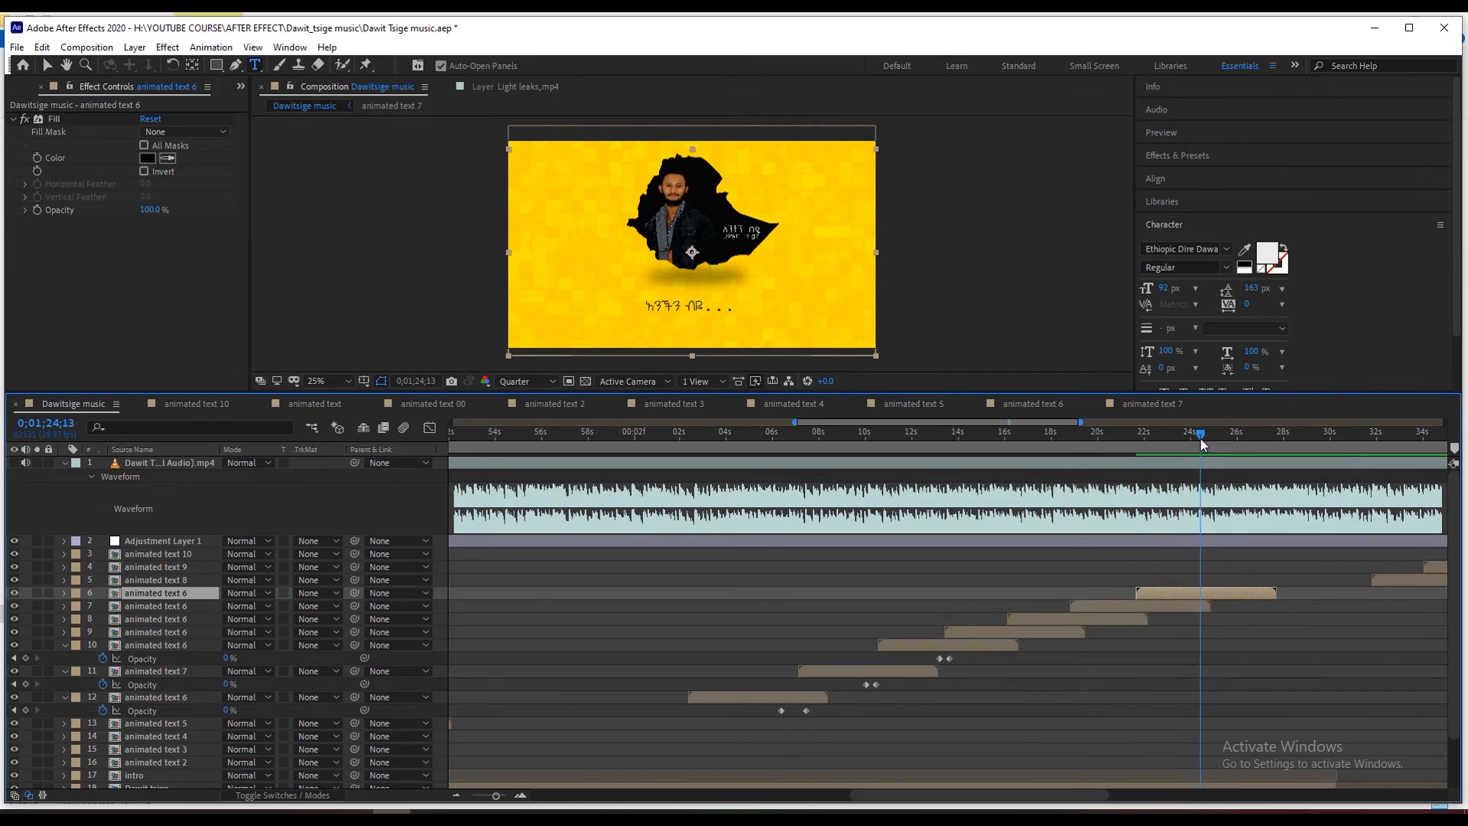
{"action": "key", "text": "ctrl+d"}
{"action": "key", "text": "bracketleft"}
{"action": "key", "text": "space"}
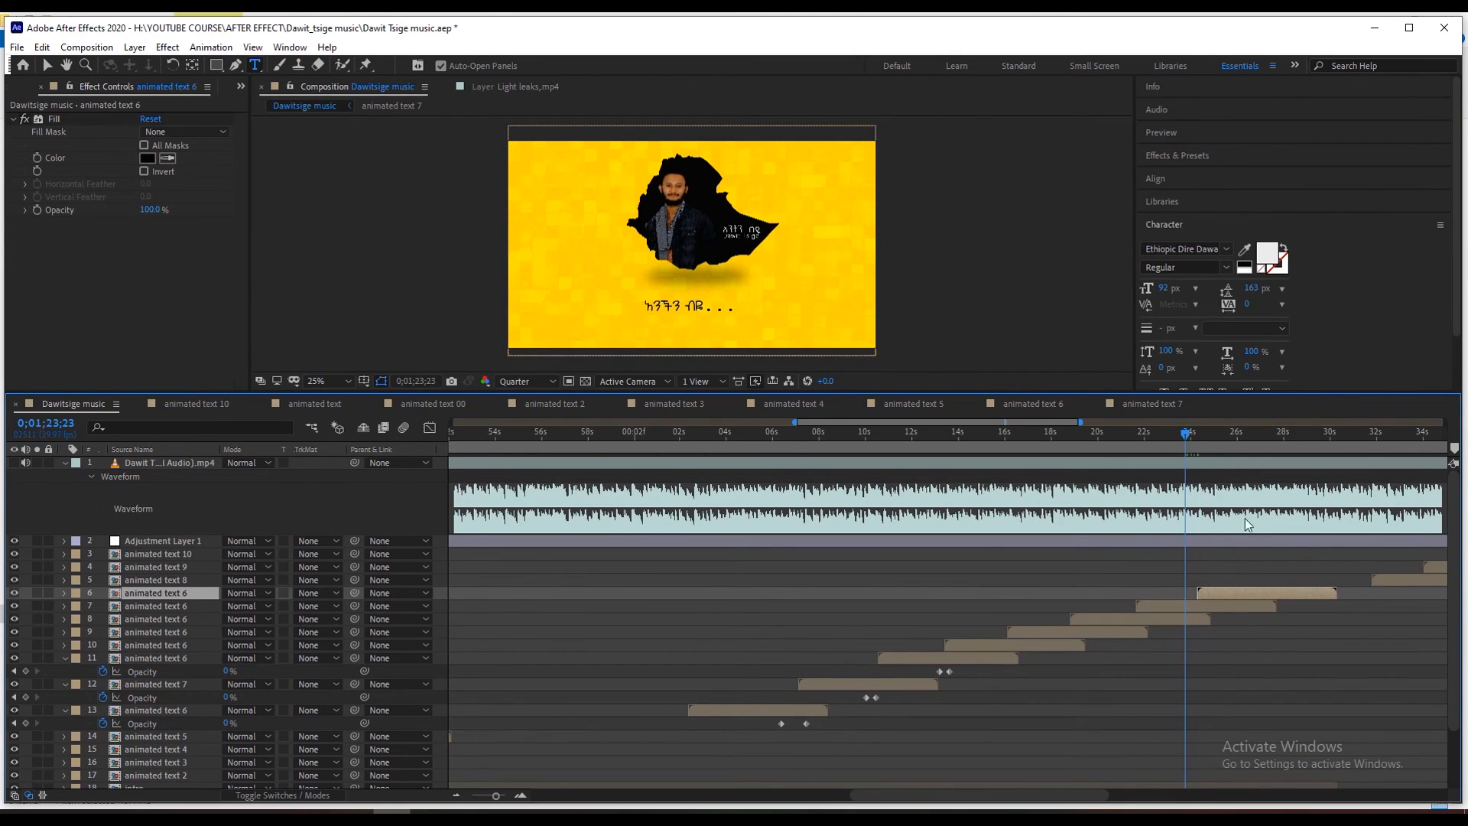
Set the Opacity fade-out keyframes of the last animated text 6 copy at about 0;01;28;22 and 0;01;29;03.
{"action": "left_click_drag", "start_coordinate": [1303, 447], "coordinate": [1308, 441]}
{"action": "key", "text": "u"}
{"action": "left_click_drag", "start_coordinate": [1277, 601], "coordinate": [1241, 613]}
{"action": "left_click_drag", "start_coordinate": [1268, 606], "coordinate": [1309, 604]}
Move animated text 8 earlier to start at about 0;01;28;20 and preview the transition from animated text 6.
{"action": "left_click_drag", "start_coordinate": [1394, 581], "coordinate": [1329, 592]}
{"action": "key", "text": "space"}
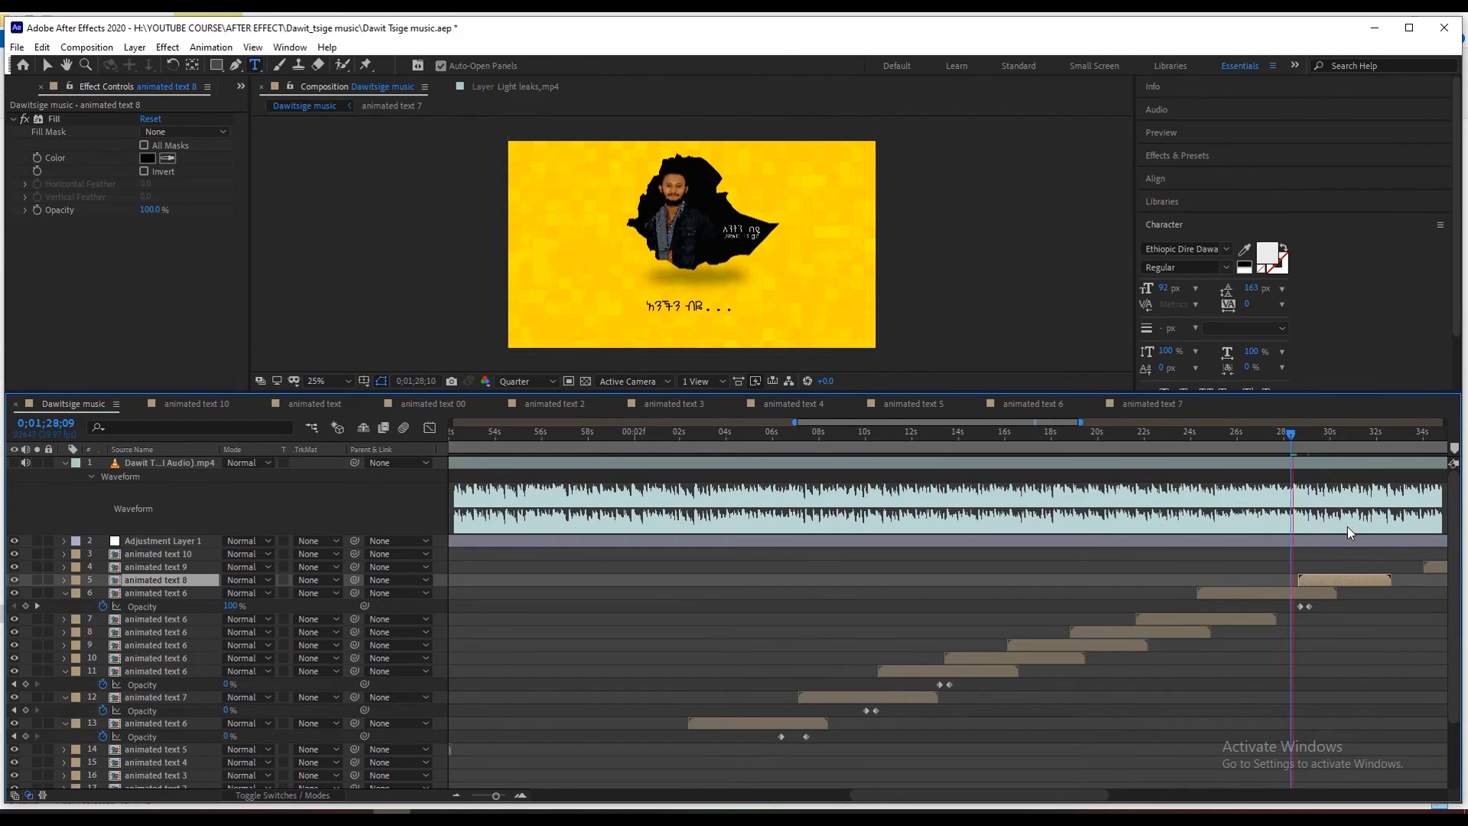
{"action": "key", "text": "space"}
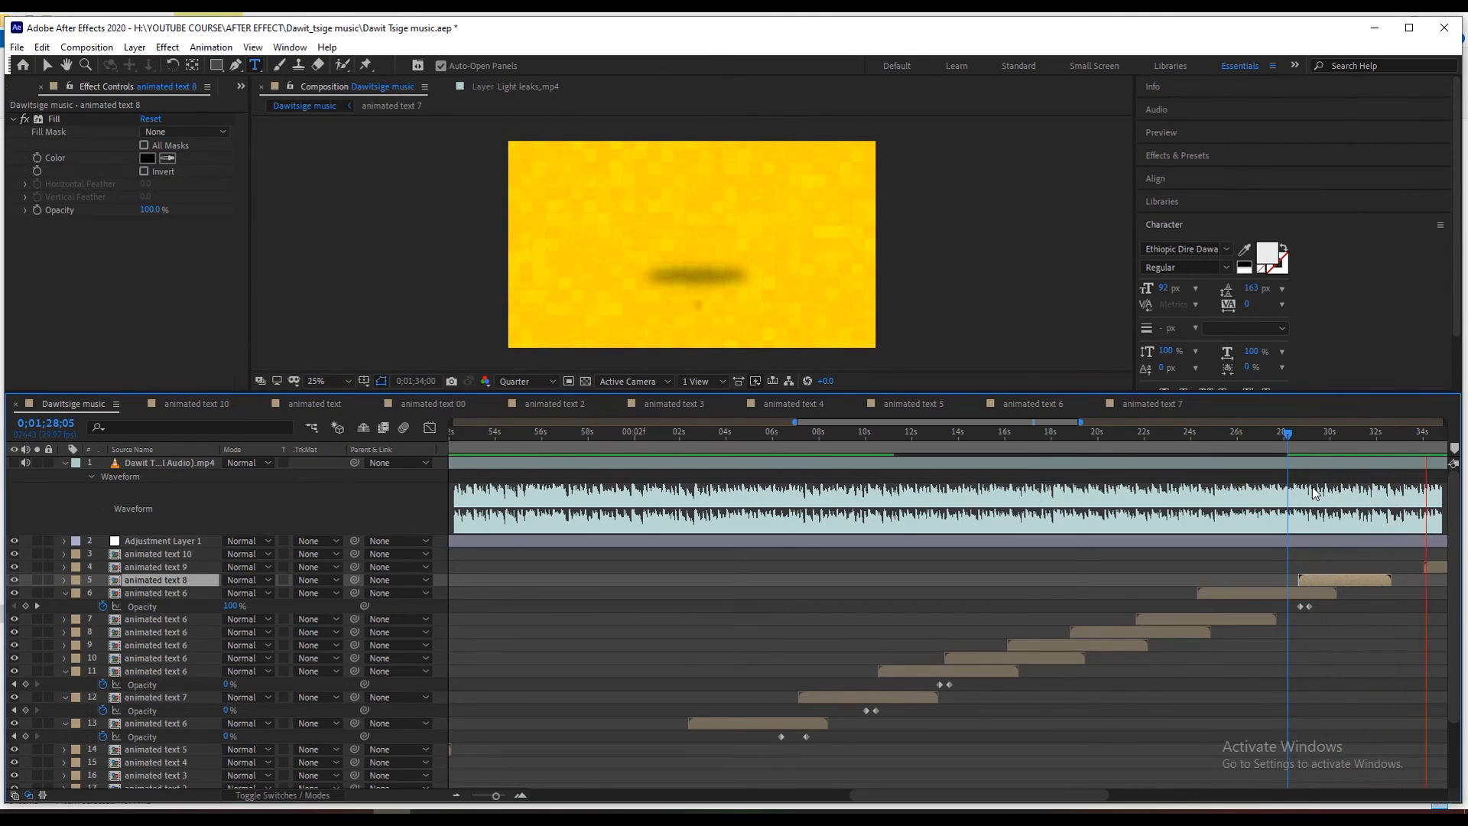
Move animated text 9 earlier to start with animated text 8 at about 0;01;28;20, and play from 0;01;14;04.
{"action": "left_click", "coordinate": [1342, 436]}
{"action": "left_click_drag", "start_coordinate": [1341, 437], "coordinate": [1181, 482]}
{"action": "left_click_drag", "start_coordinate": [1443, 567], "coordinate": [1318, 571]}
{"action": "left_click", "coordinate": [1322, 580]}
{"action": "left_click", "coordinate": [962, 438]}
{"action": "key", "text": "space"}
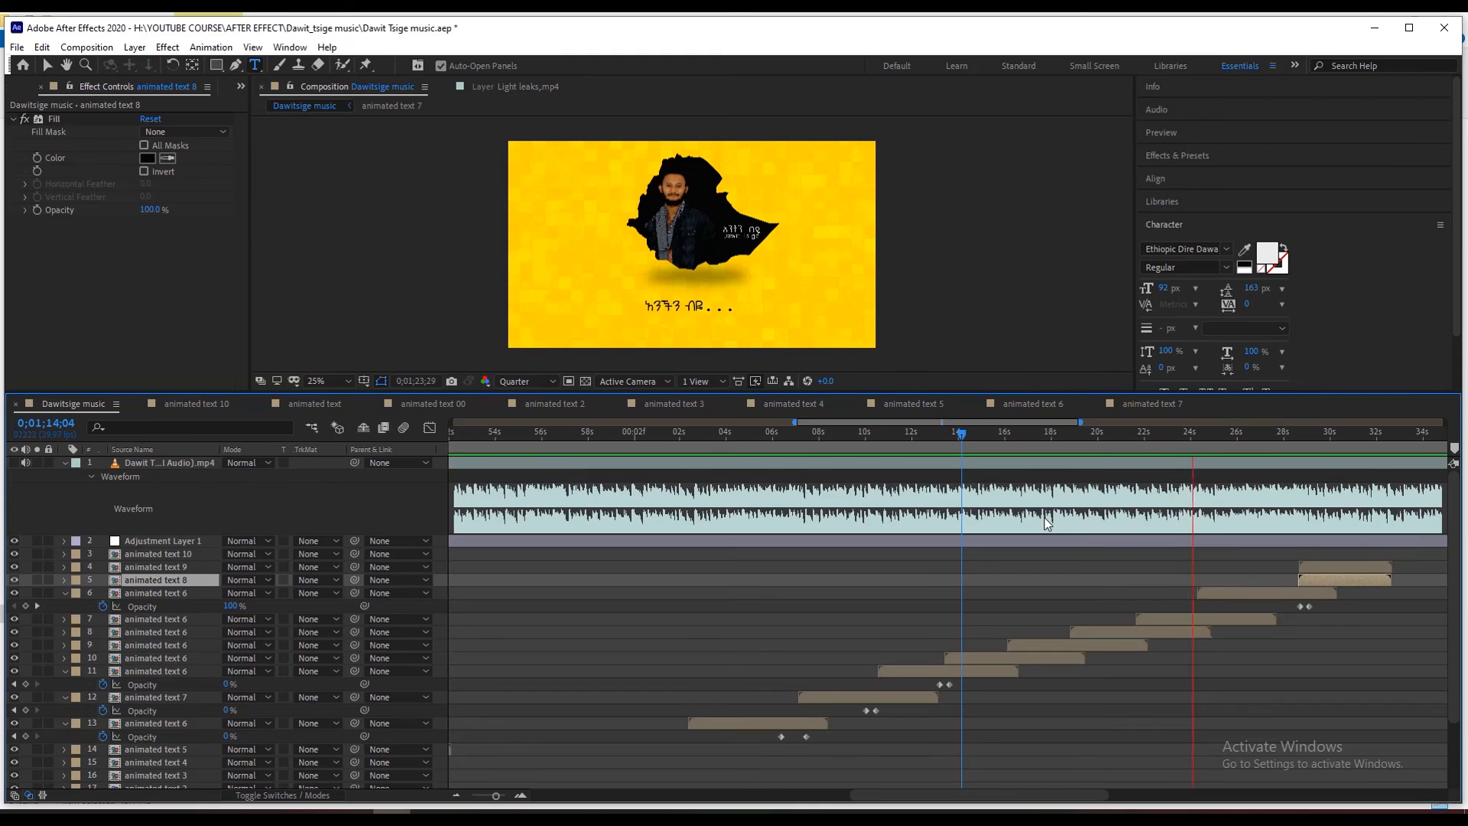
Preview the repeated animated text 6 lyrics against the song, starting from 0;01;12;19, 0;01;09;21 and 0;01;13;09.
{"action": "left_click", "coordinate": [1283, 439]}
{"action": "left_click_drag", "start_coordinate": [1010, 438], "coordinate": [928, 447]}
{"action": "key", "text": "space"}
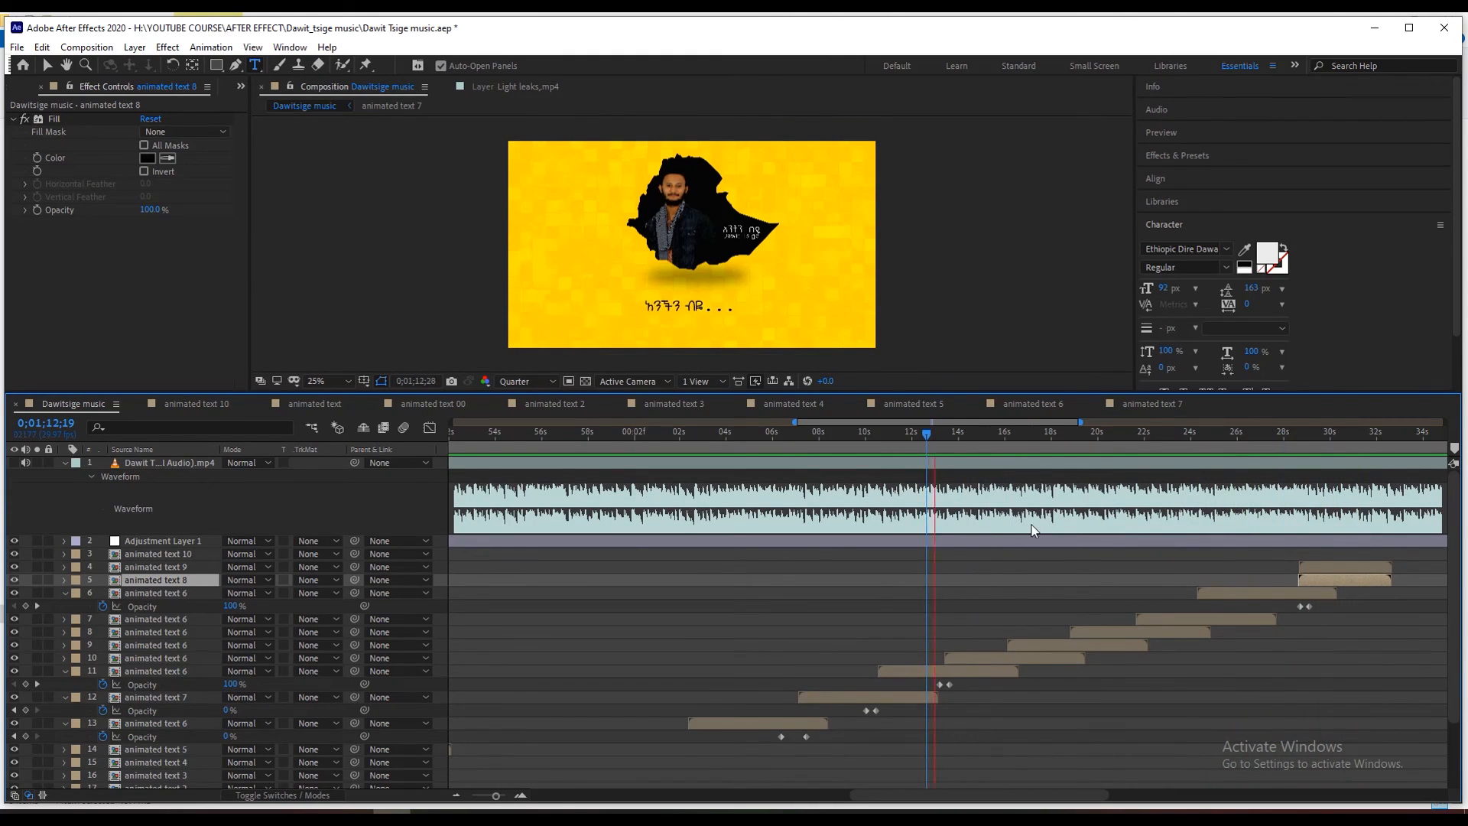
{"action": "left_click", "coordinate": [858, 438]}
{"action": "key", "text": "space"}
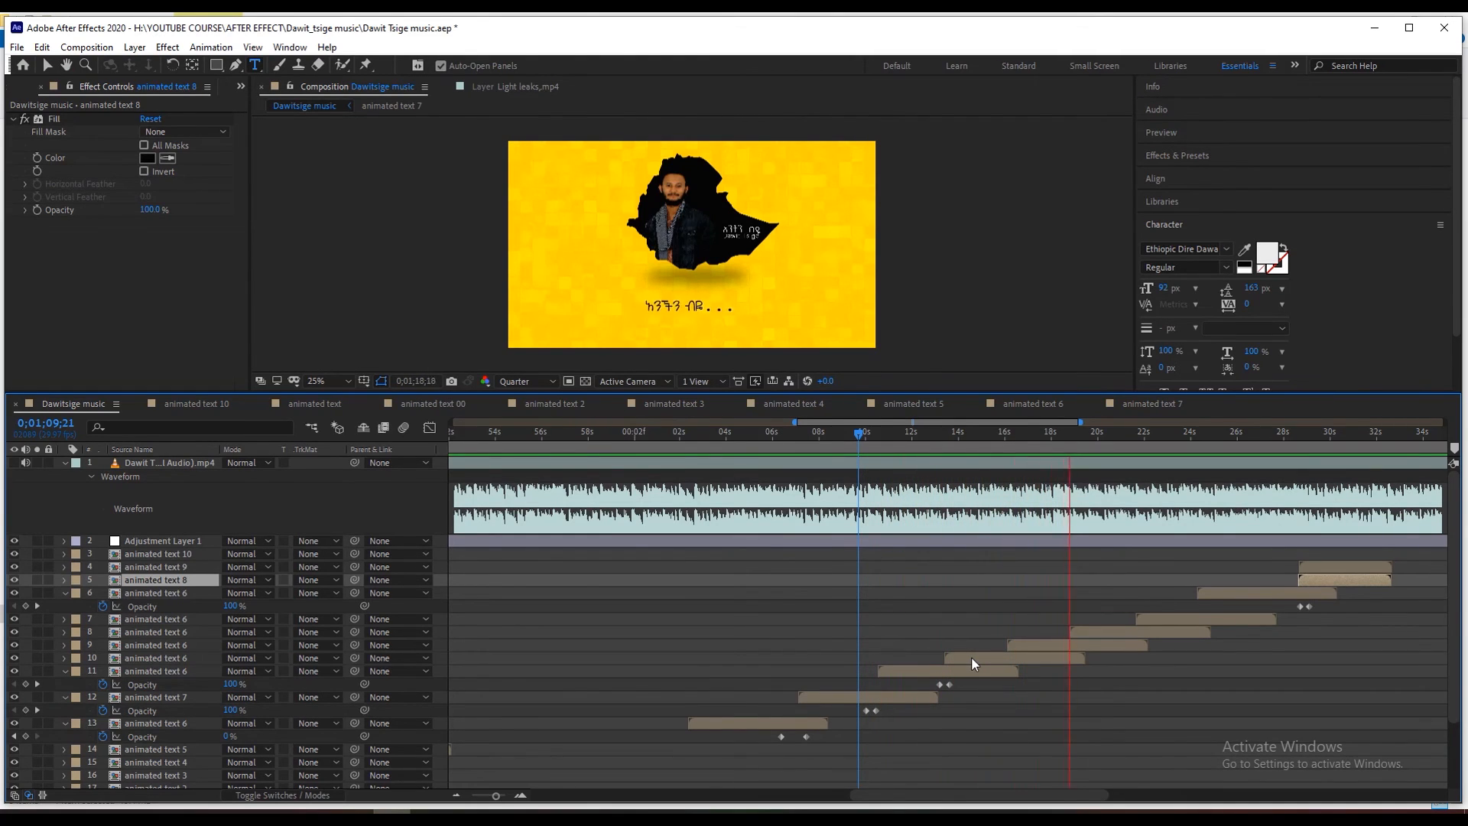
{"action": "left_click", "coordinate": [942, 445]}
{"action": "key", "text": "space"}
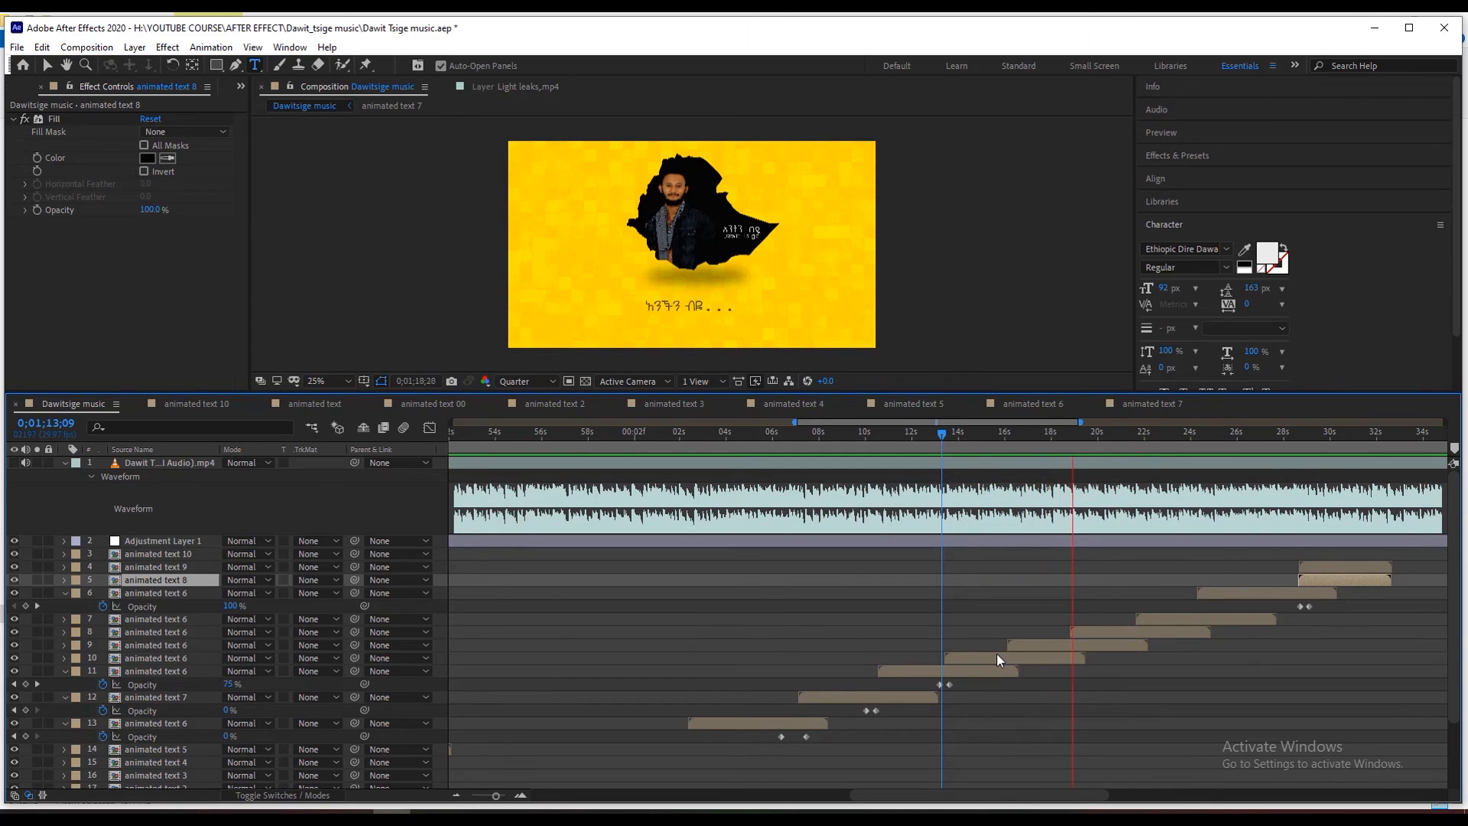
Replace the source of the four consecutive animated text 6 copies on layers 7 to 10 with animated text 8, and preview from 0;01;12;16.
{"action": "key", "text": "space"}
{"action": "left_click", "coordinate": [1015, 659]}
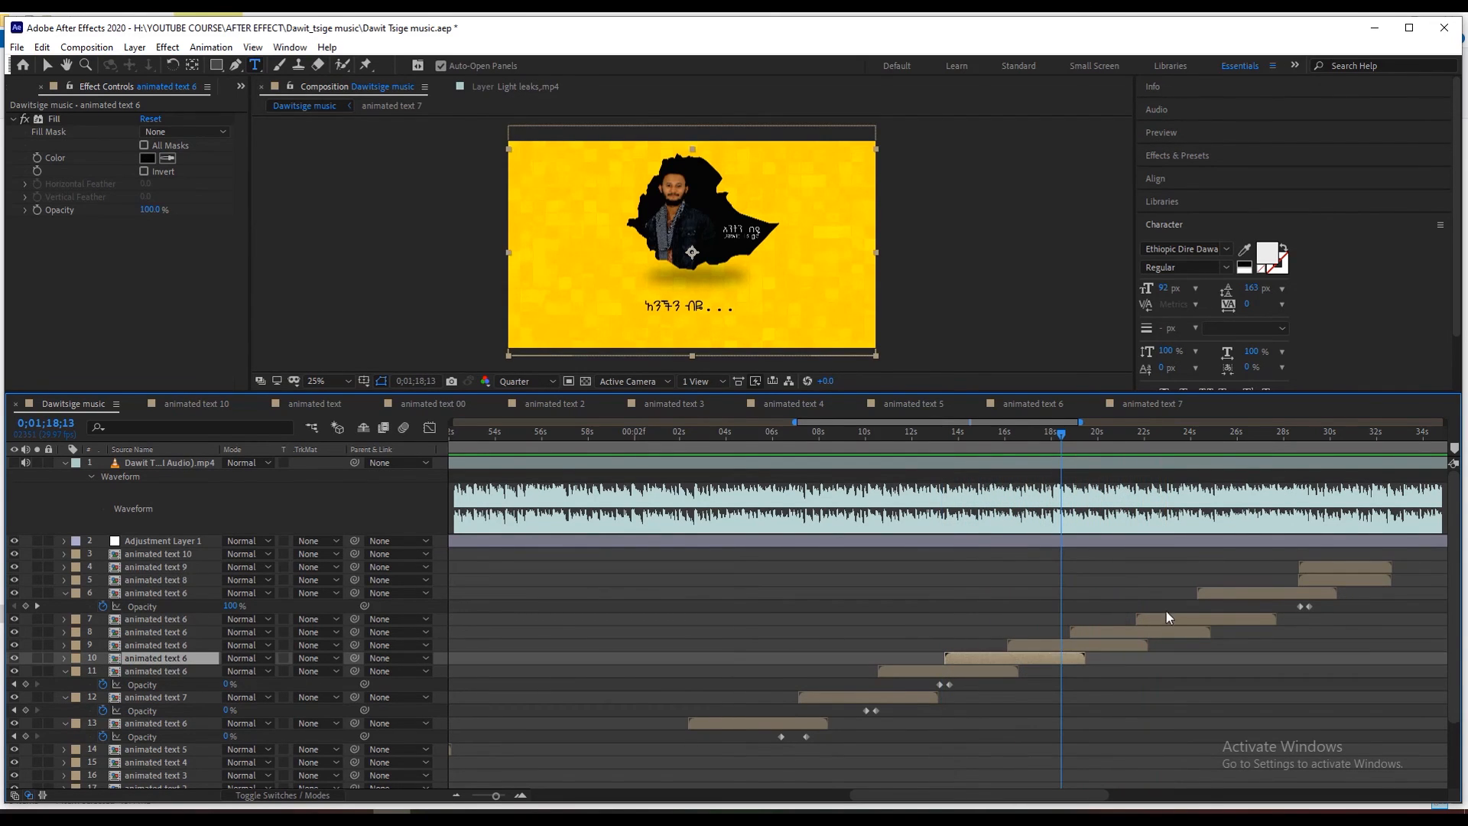
{"action": "left_click", "coordinate": [1167, 618], "text": "shift"}
{"action": "left_click", "coordinate": [241, 87]}
{"action": "left_click", "coordinate": [263, 95]}
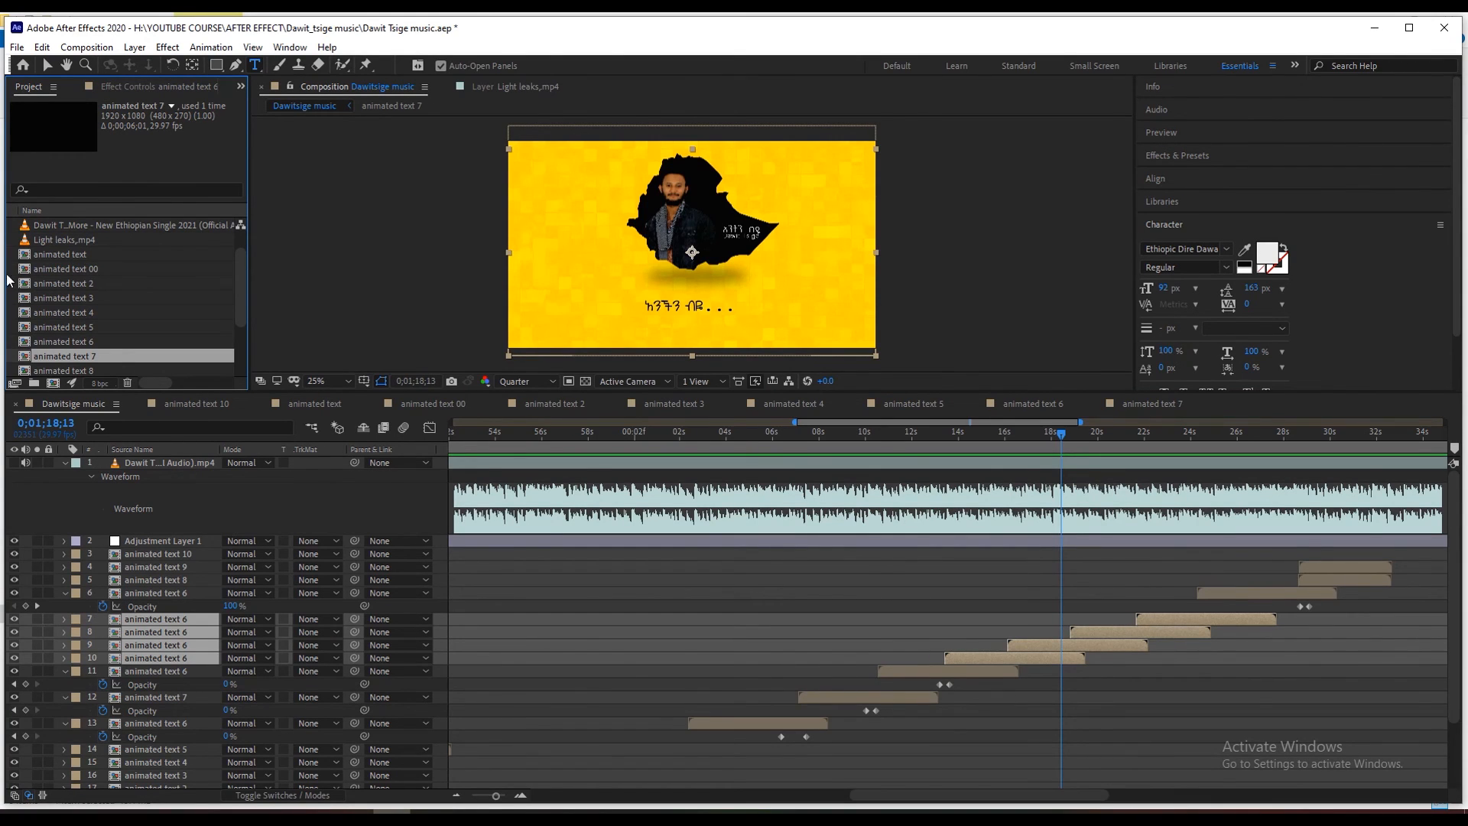
{"action": "scroll", "coordinate": [86, 303], "scroll_direction": "down", "scroll_amount": 1}
{"action": "left_click_drag", "start_coordinate": [81, 327], "coordinate": [156, 620]}
{"action": "left_click", "coordinate": [925, 434]}
{"action": "key", "text": "space"}
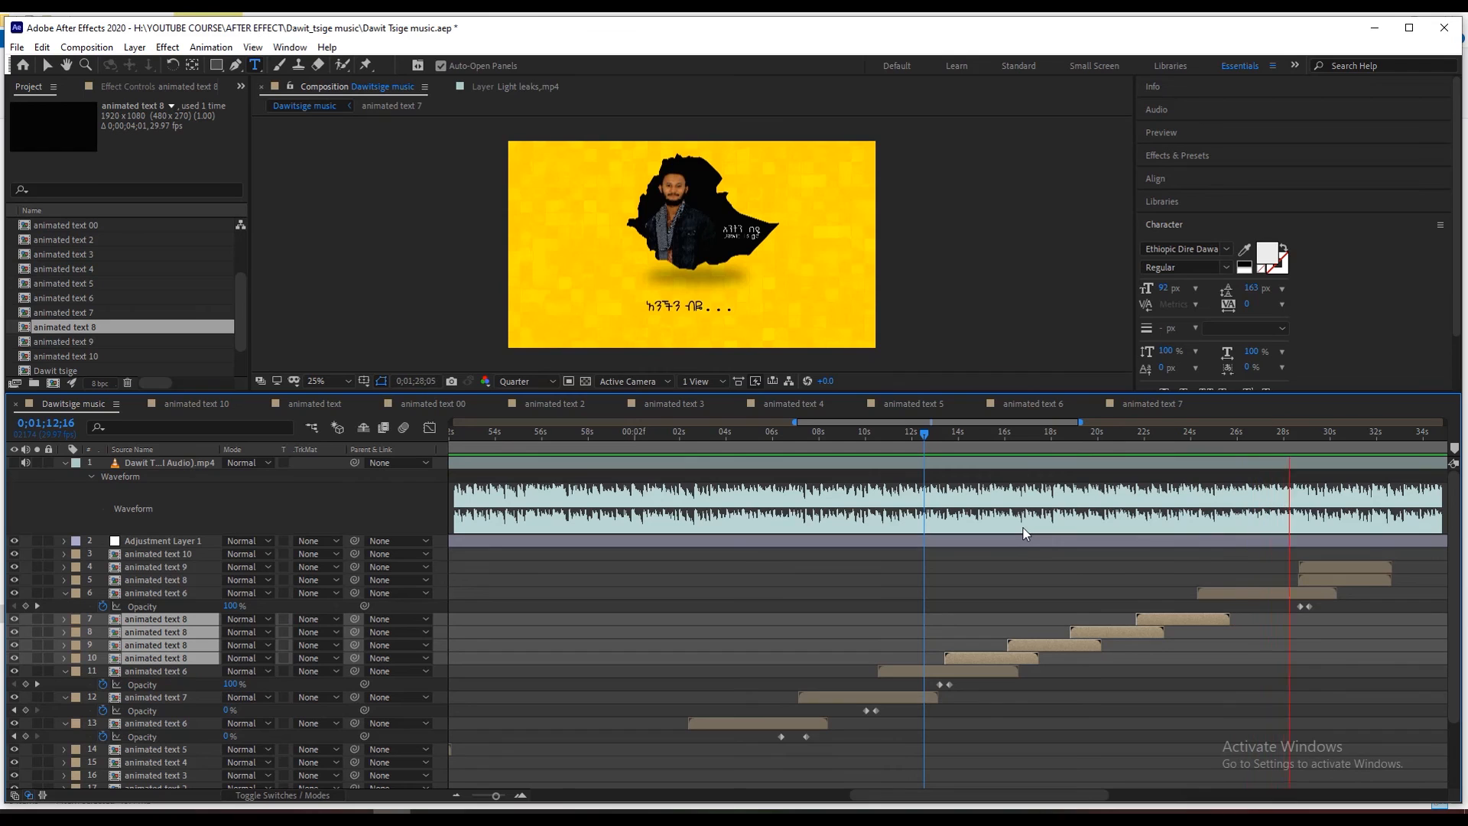
Delete the original animated text 8 layer that overlaps animated text 9, and play on from about 0;01;28;10.
{"action": "key", "text": "space"}
{"action": "left_click", "coordinate": [1325, 578]}
{"action": "key", "text": "Delete"}
{"action": "key", "text": "space"}
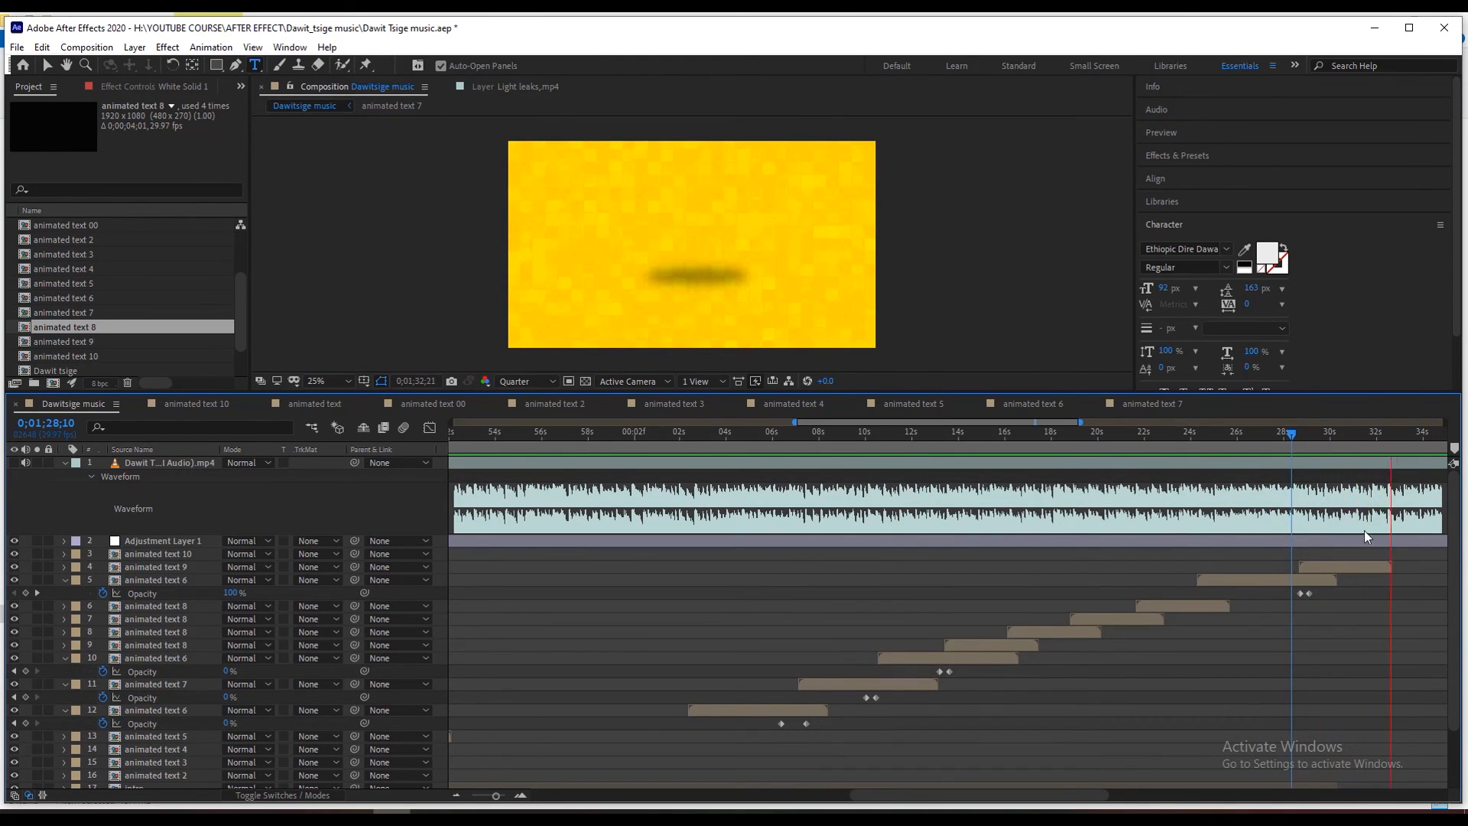
Fit the whole composition duration in the timeline and collapse the Opacity properties of the animated text 6 and animated text 7 layers.
{"action": "left_click", "coordinate": [1335, 433]}
{"action": "left_click_drag", "start_coordinate": [496, 796], "coordinate": [426, 803]}
{"action": "scroll", "coordinate": [793, 651], "scroll_direction": "down", "scroll_amount": 1}
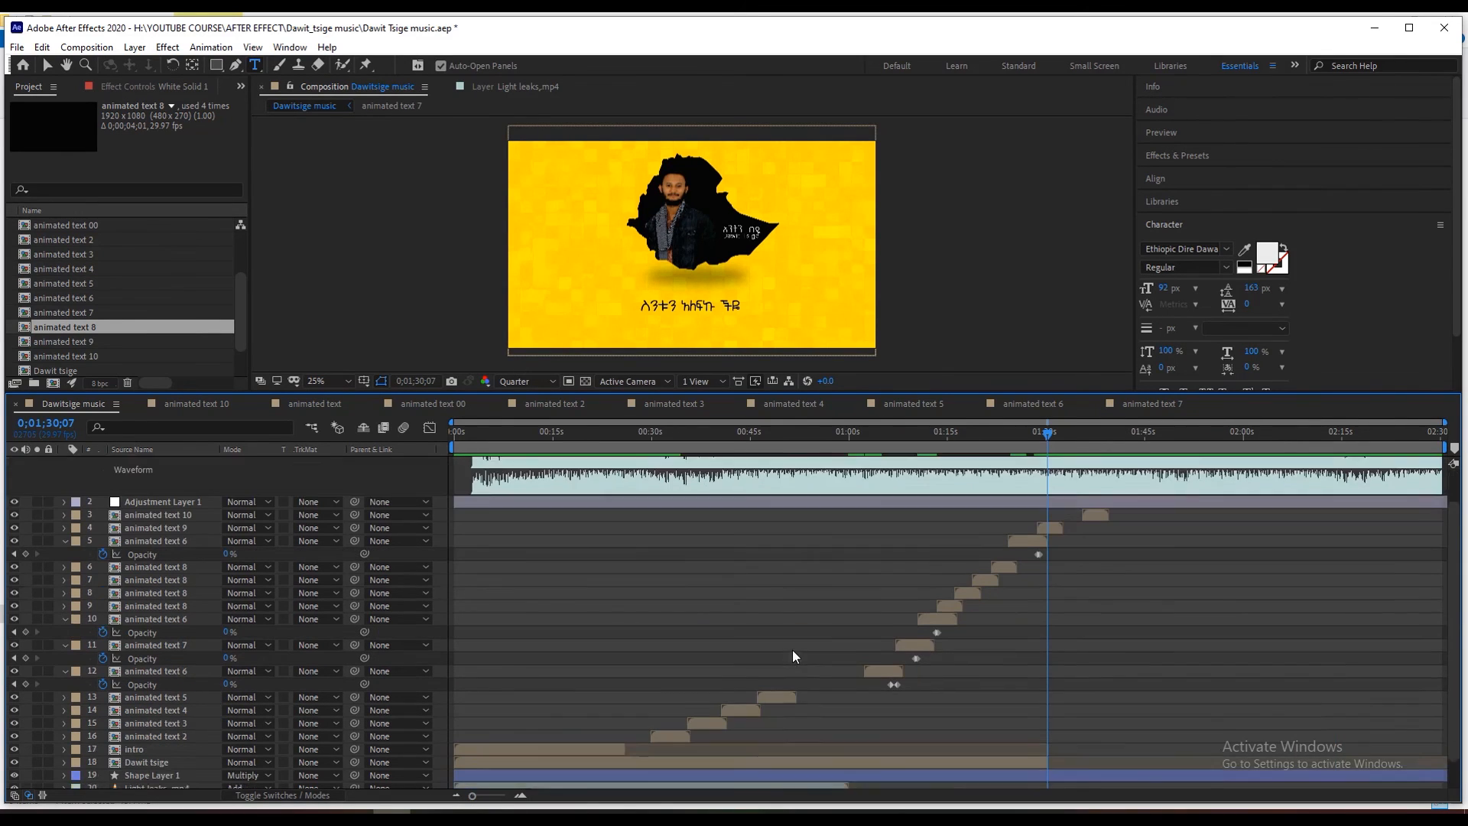
{"action": "scroll", "coordinate": [792, 655], "scroll_direction": "down", "scroll_amount": 1}
{"action": "scroll", "coordinate": [846, 587], "scroll_direction": "up", "scroll_amount": 1}
{"action": "left_click", "coordinate": [65, 548]}
{"action": "left_click", "coordinate": [65, 612]}
{"action": "left_click", "coordinate": [65, 625]}
{"action": "left_click", "coordinate": [65, 638]}
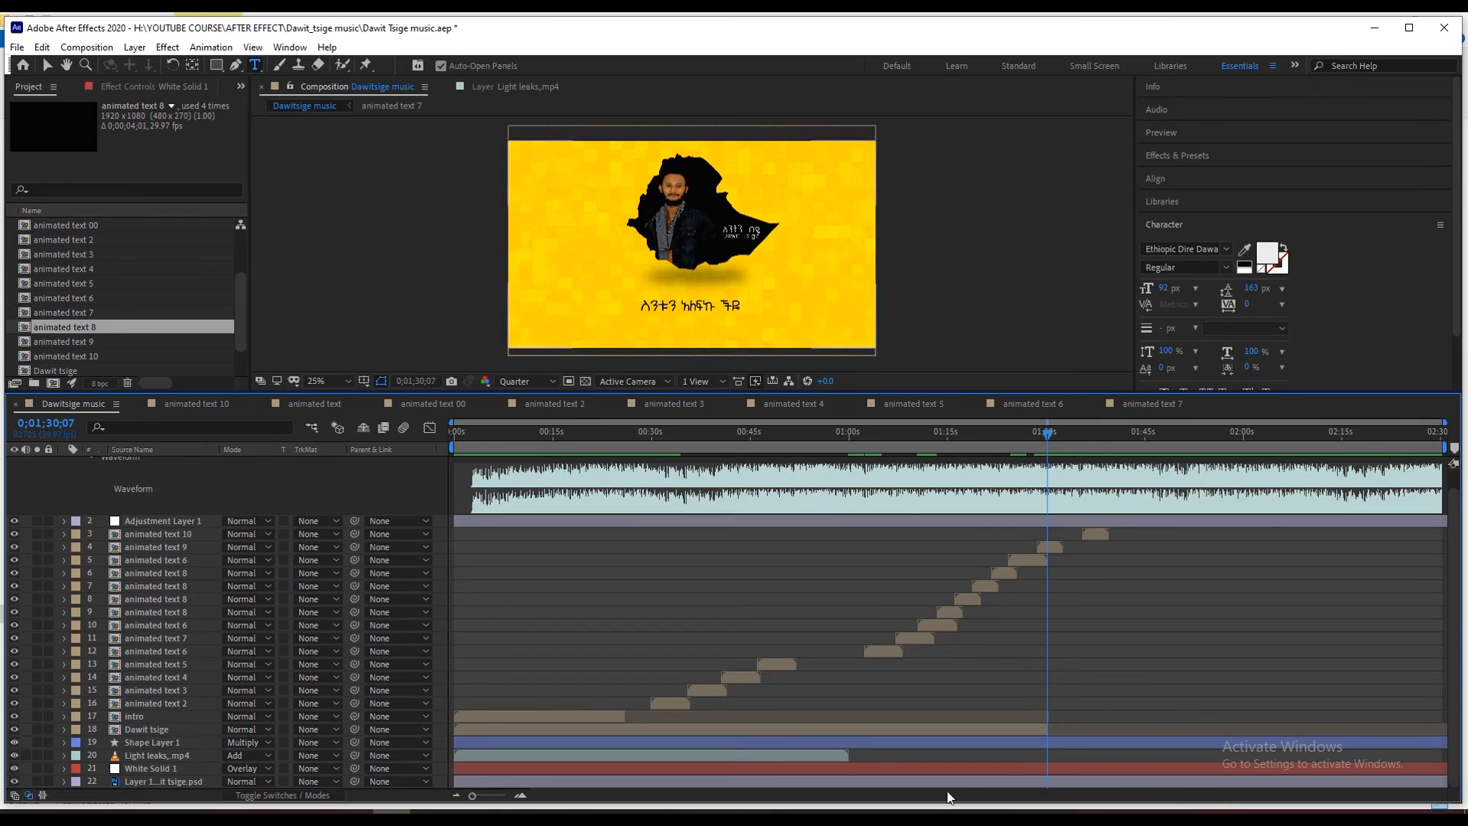
Extend the Dawit tsige layer to the composition's end and duplicate Light leaks.mp4, placing the copy directly after the original at about 01:00.
{"action": "left_click", "coordinate": [676, 756]}
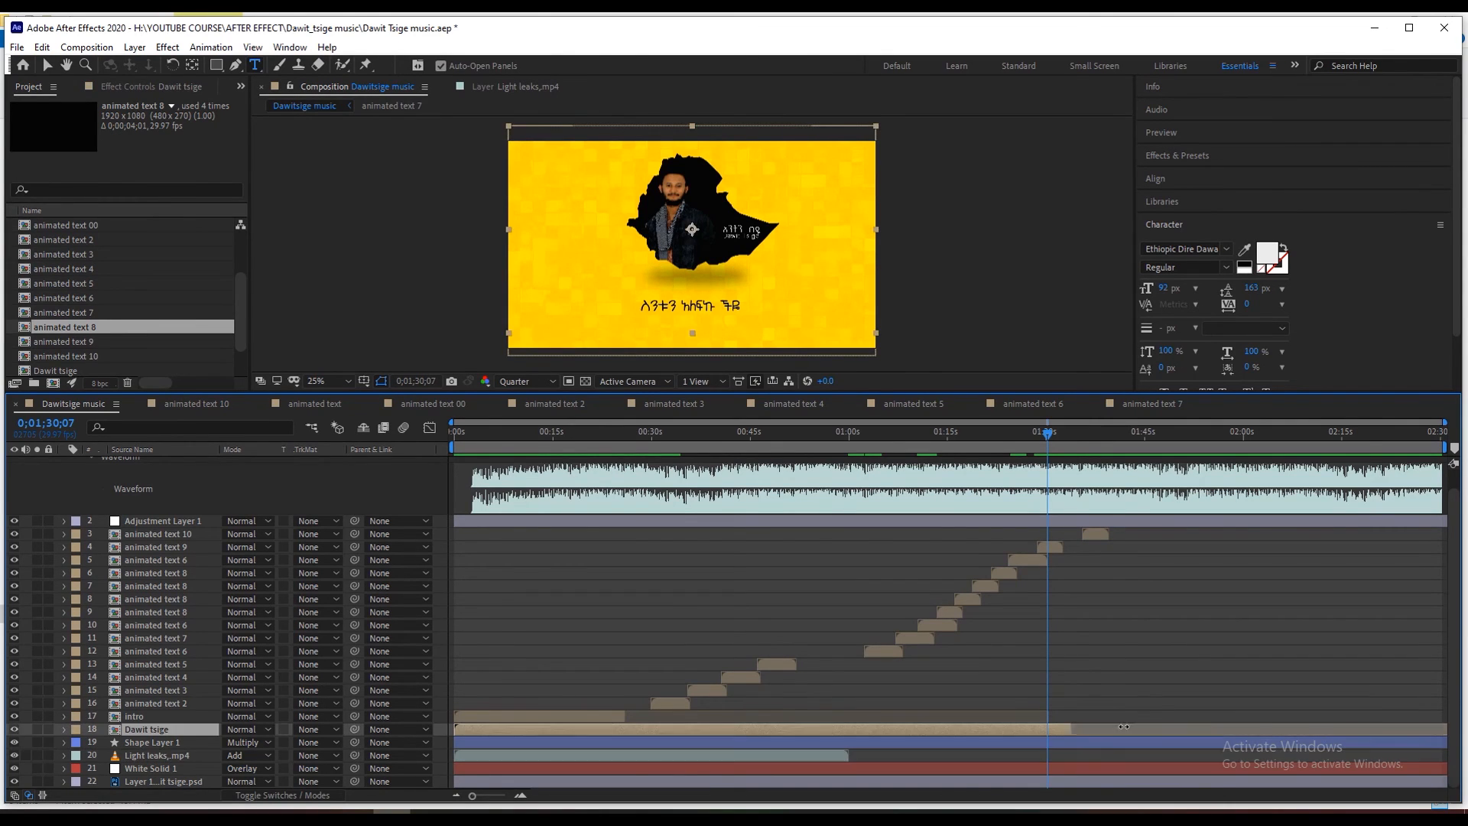
{"action": "key", "text": "ctrl+d"}
{"action": "left_click_drag", "start_coordinate": [748, 755], "coordinate": [1144, 772]}
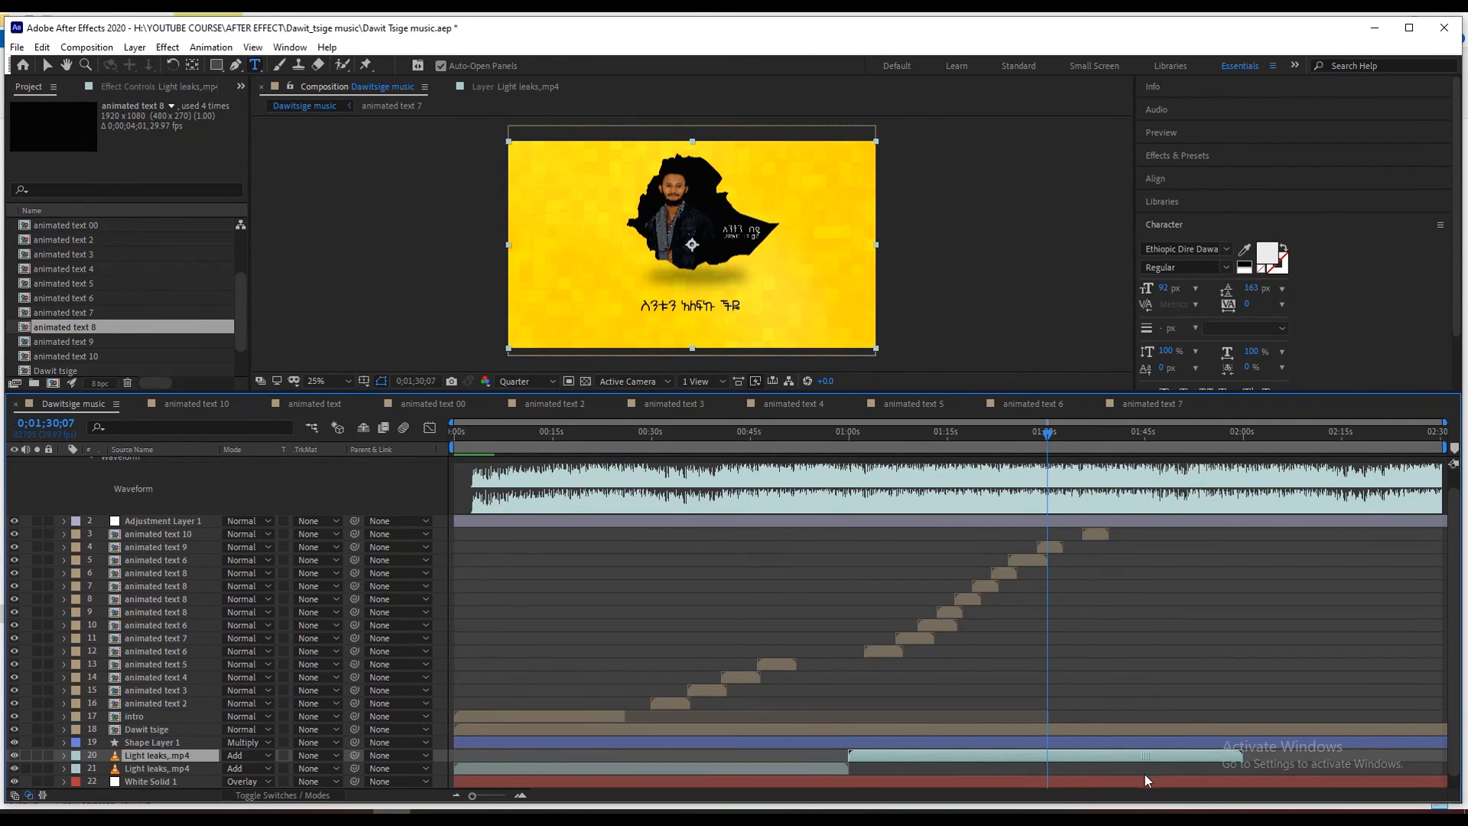
Preview the full music video from the start of the composition at 0;00;00;00.
{"action": "left_click_drag", "start_coordinate": [1046, 434], "coordinate": [988, 493]}
{"action": "left_click", "coordinate": [457, 432]}
{"action": "key", "text": "space"}
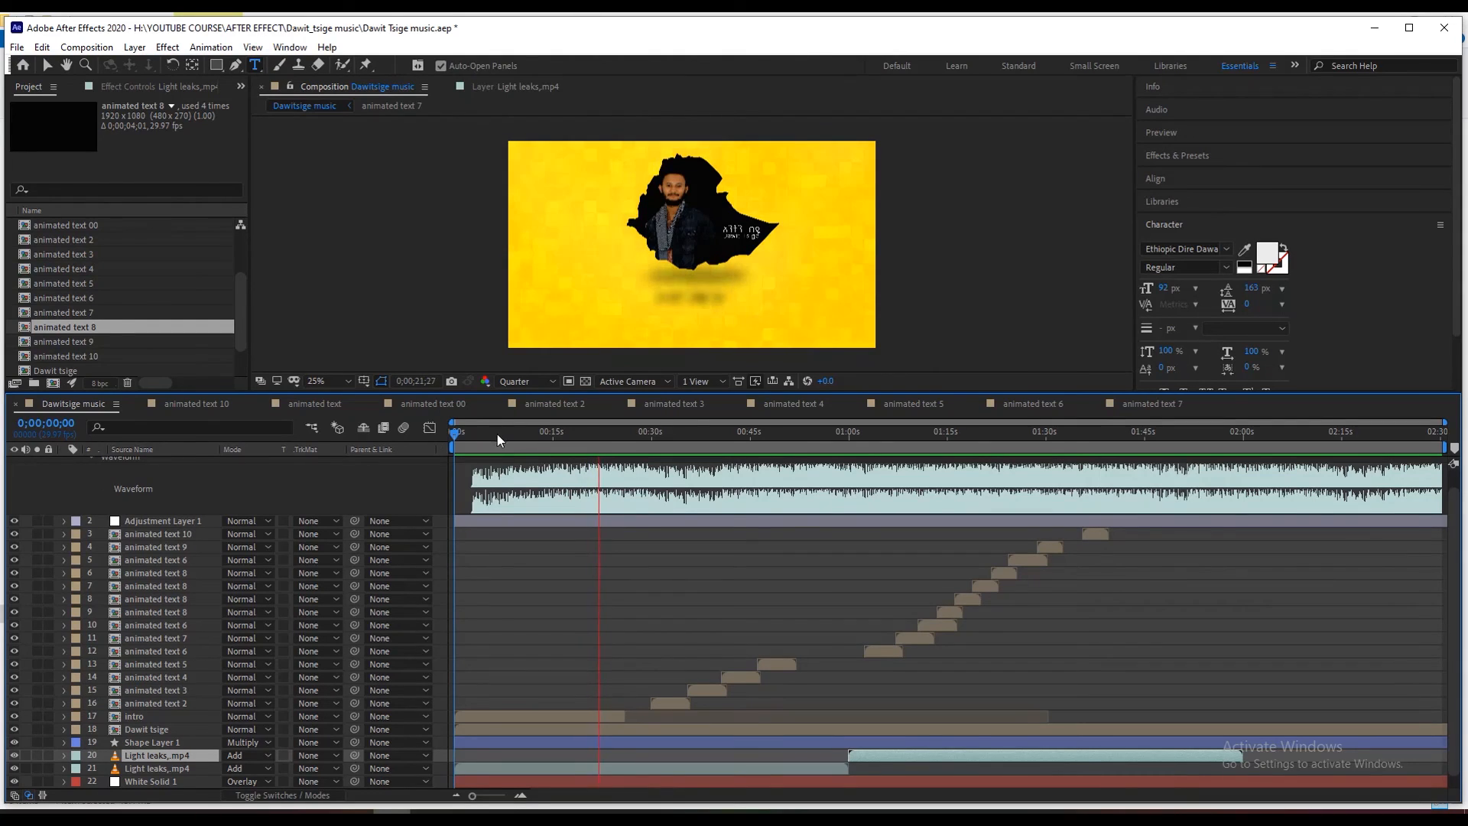
{"action": "key", "text": "space"}
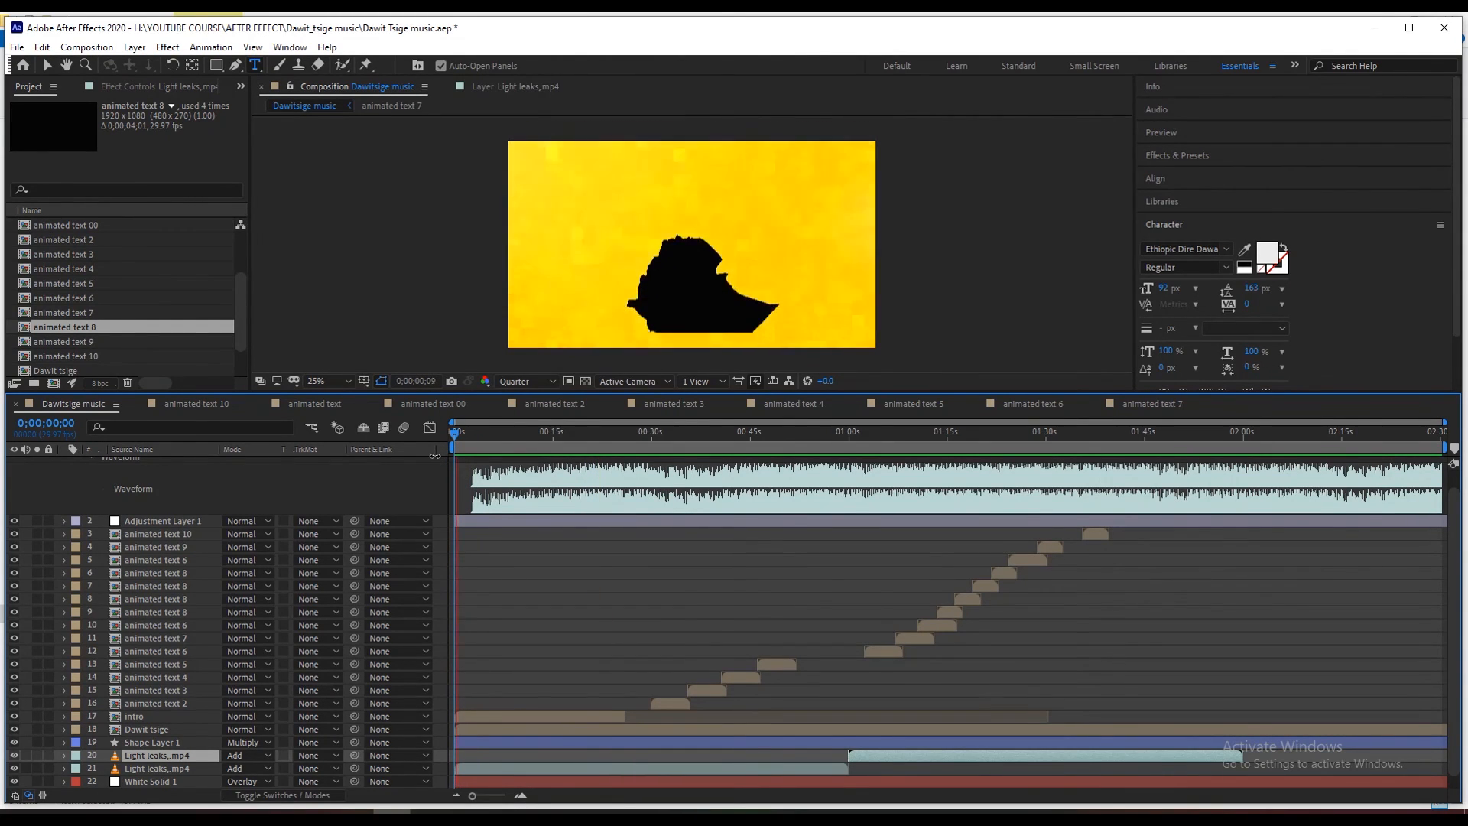